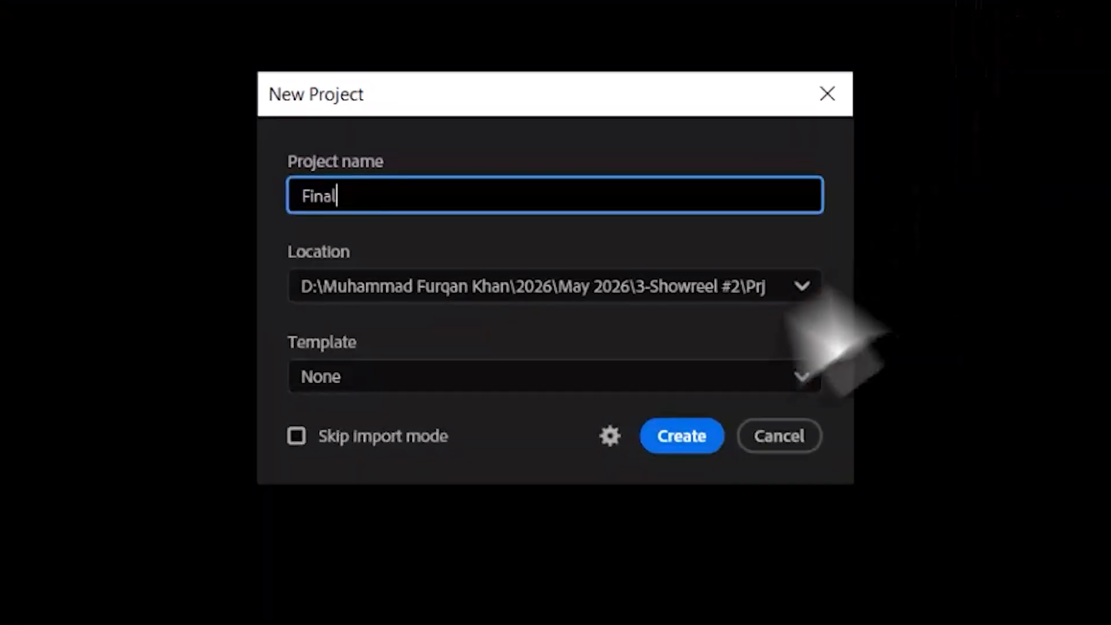
Create the project in E:\Explore\Teaching Tutorials\May 2026\15 May 2026\Prj with no template, skipping the media import
left_click(799, 289)
left_click(466, 487)
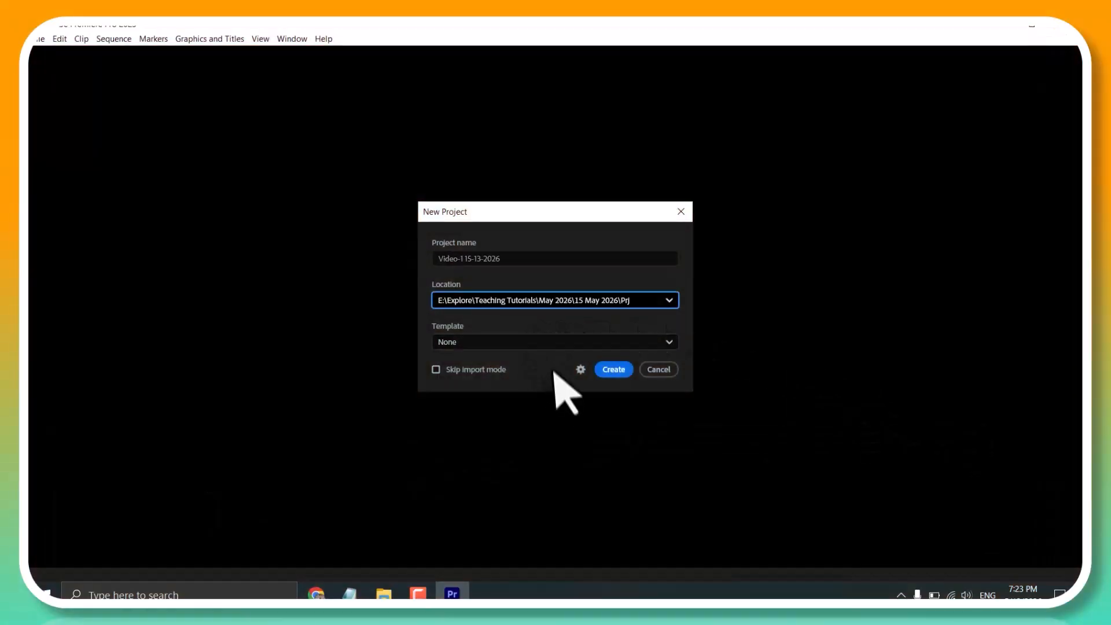
left_click(458, 343)
left_click(466, 360)
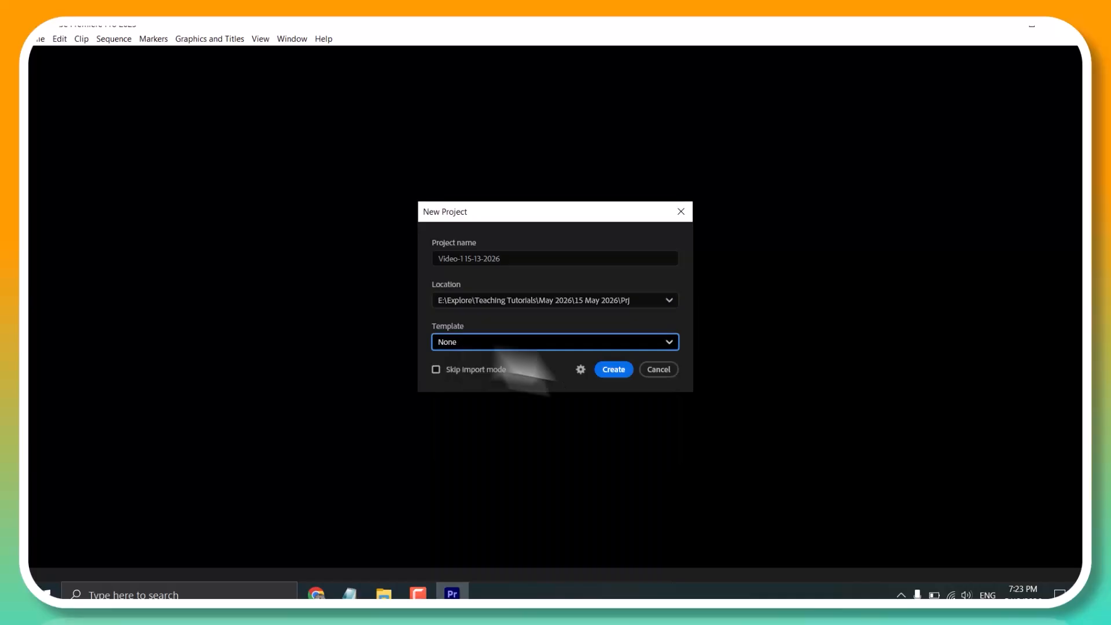
left_click(623, 370)
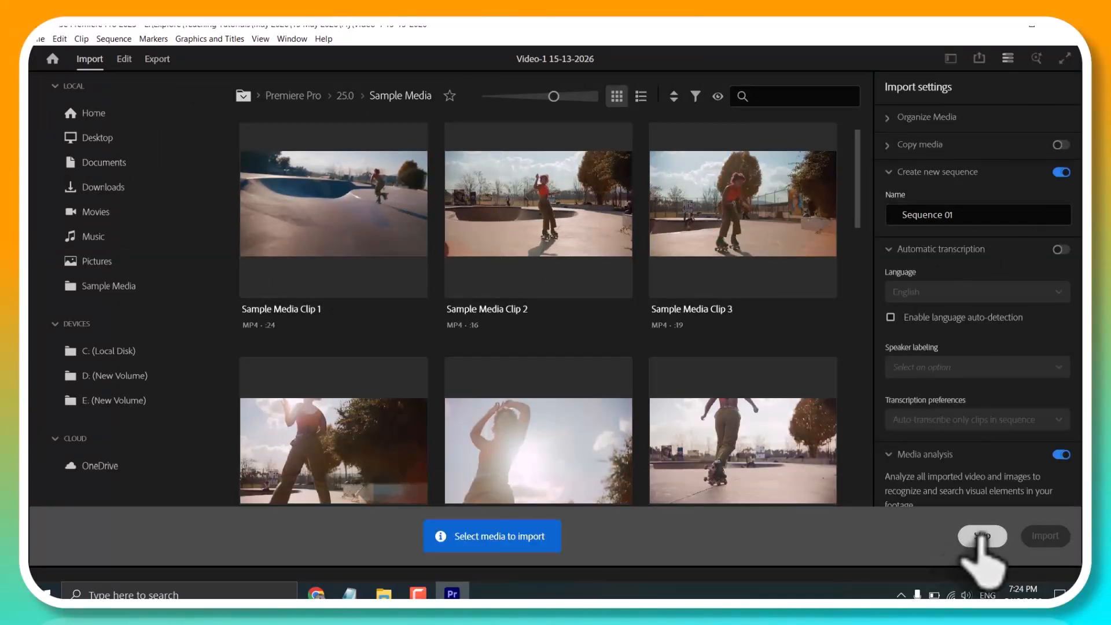
left_click(981, 536)
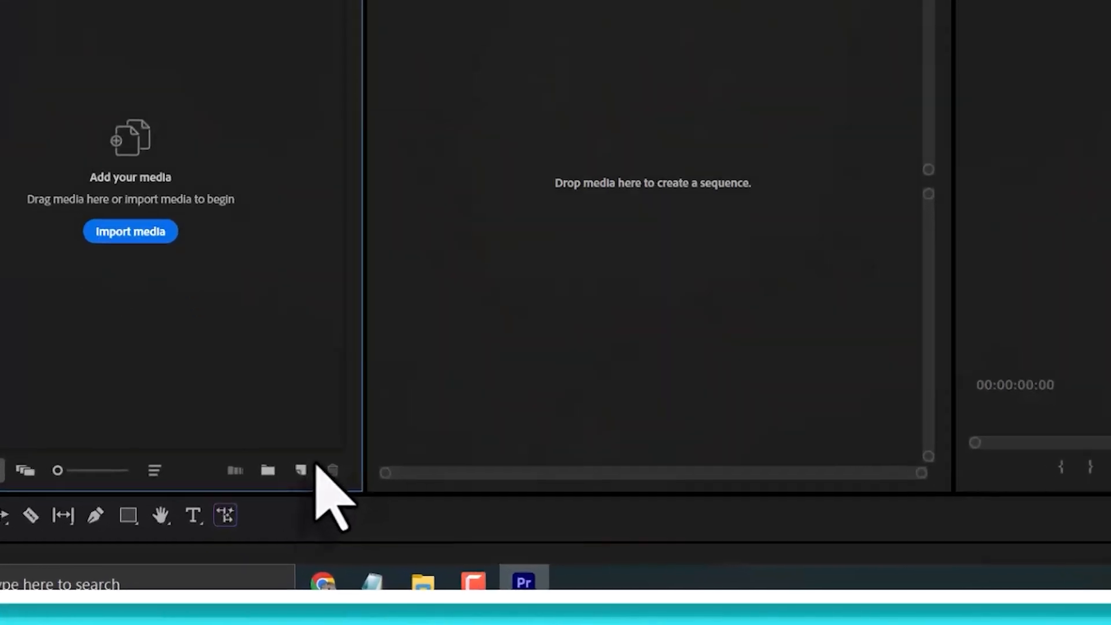
Start a new sequence and set its frame size to 1080 horizontal by 1920 vertical
left_click(301, 518)
left_click(325, 366)
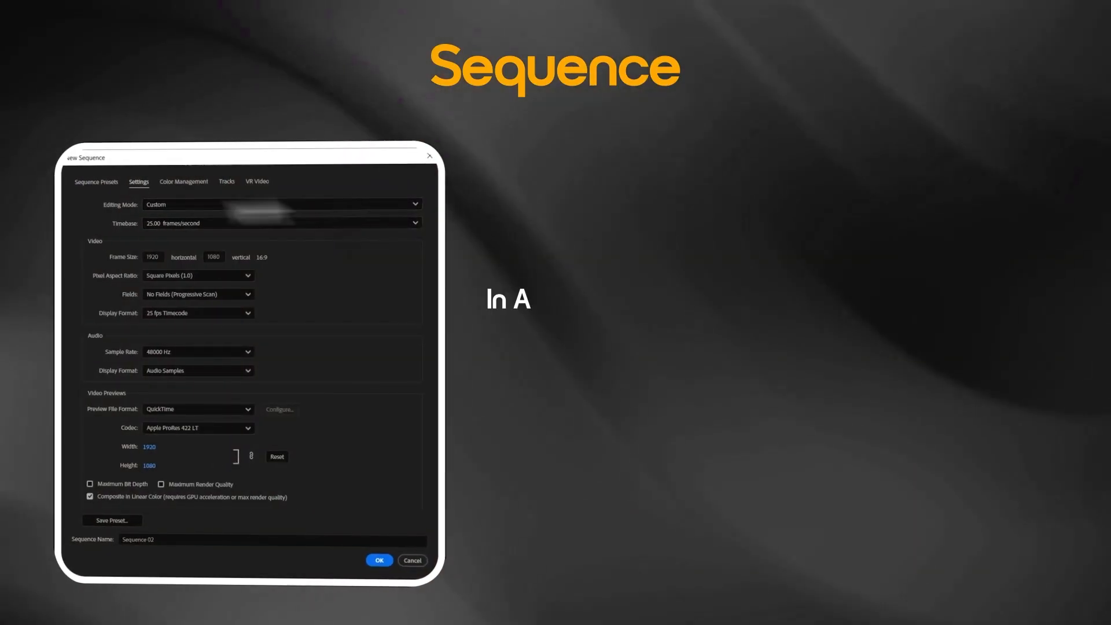
left_click(153, 257)
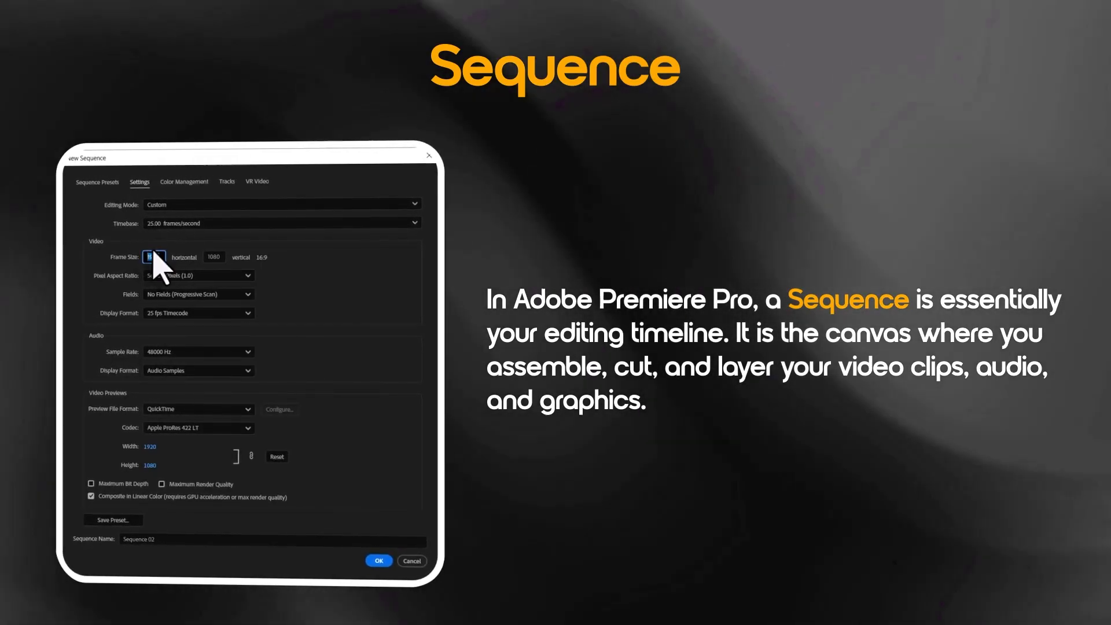
type("1080")
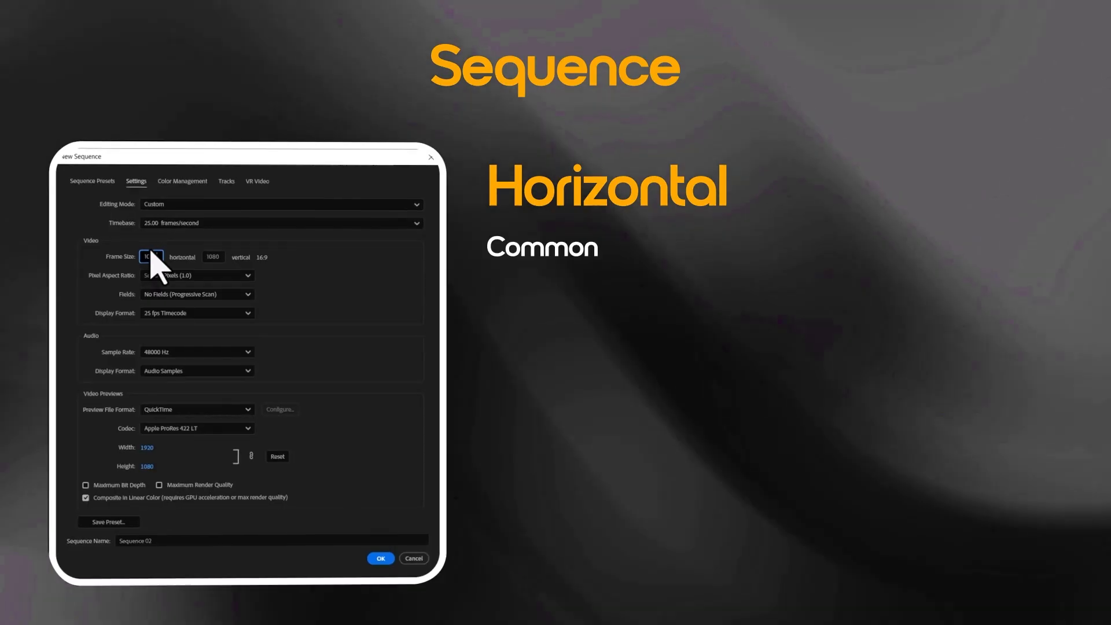
key("Tab")
type("192")
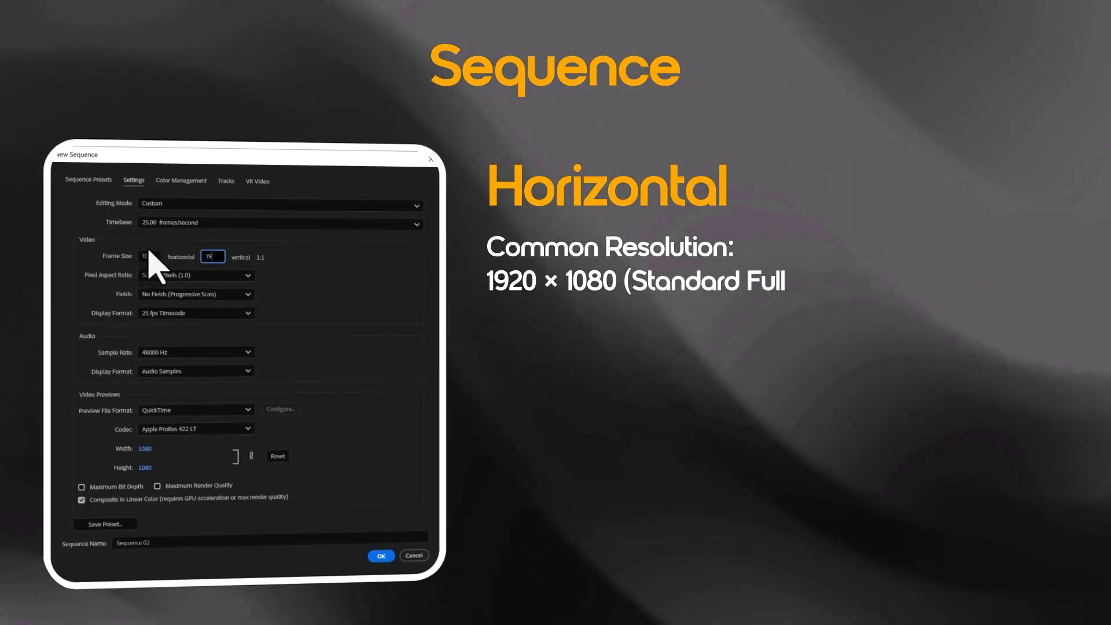
type("0")
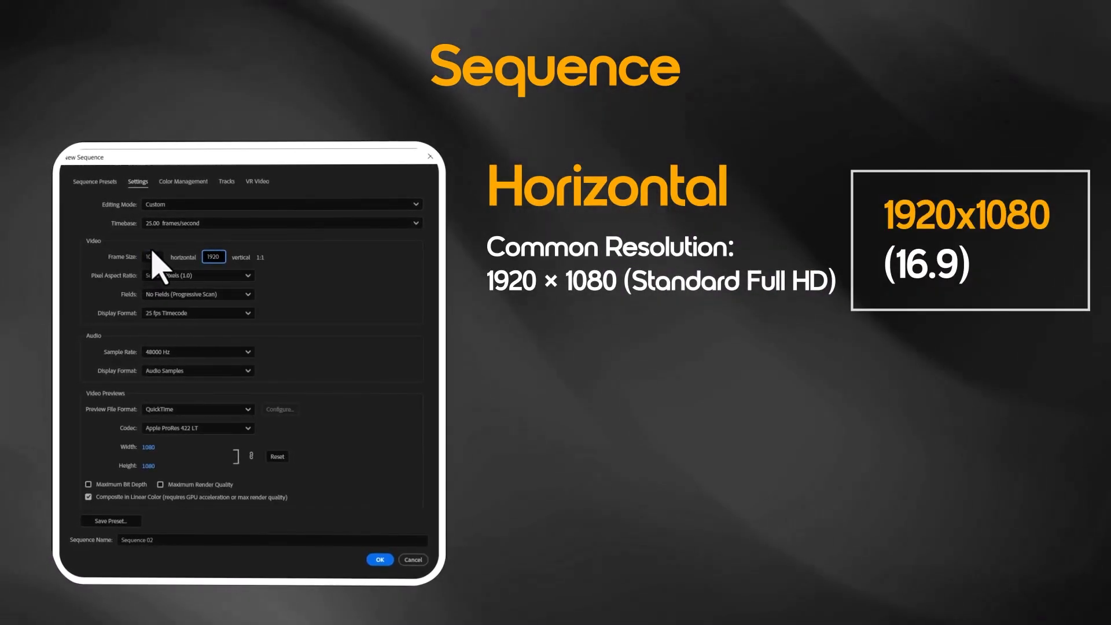
left_click(364, 364)
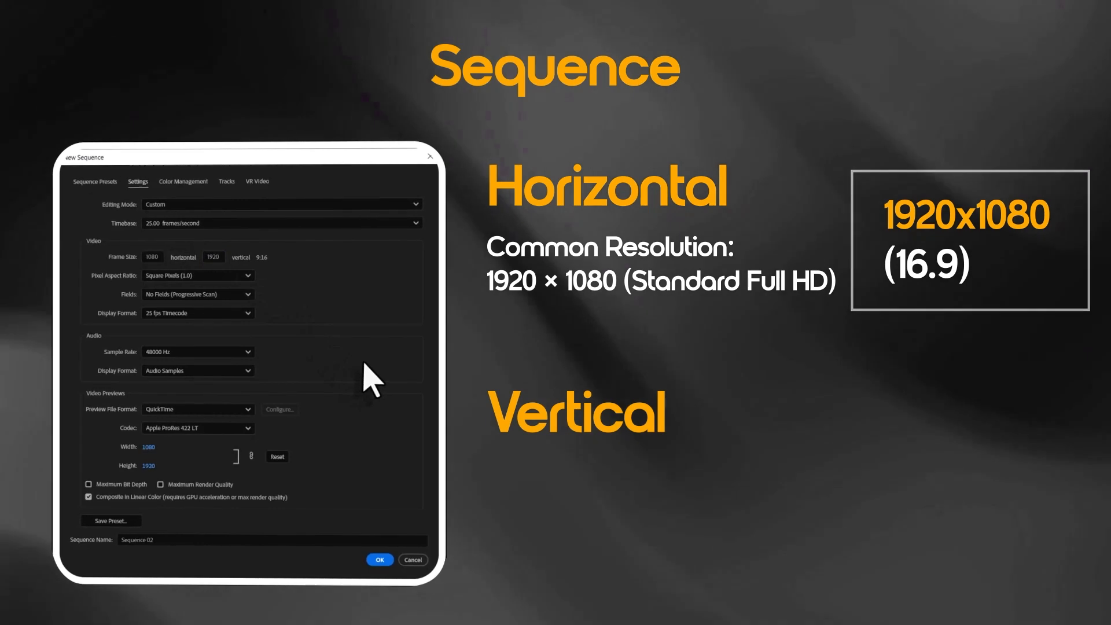
Change the new sequence's frame size to 1920 horizontal by 1080 vertical
left_click(157, 256)
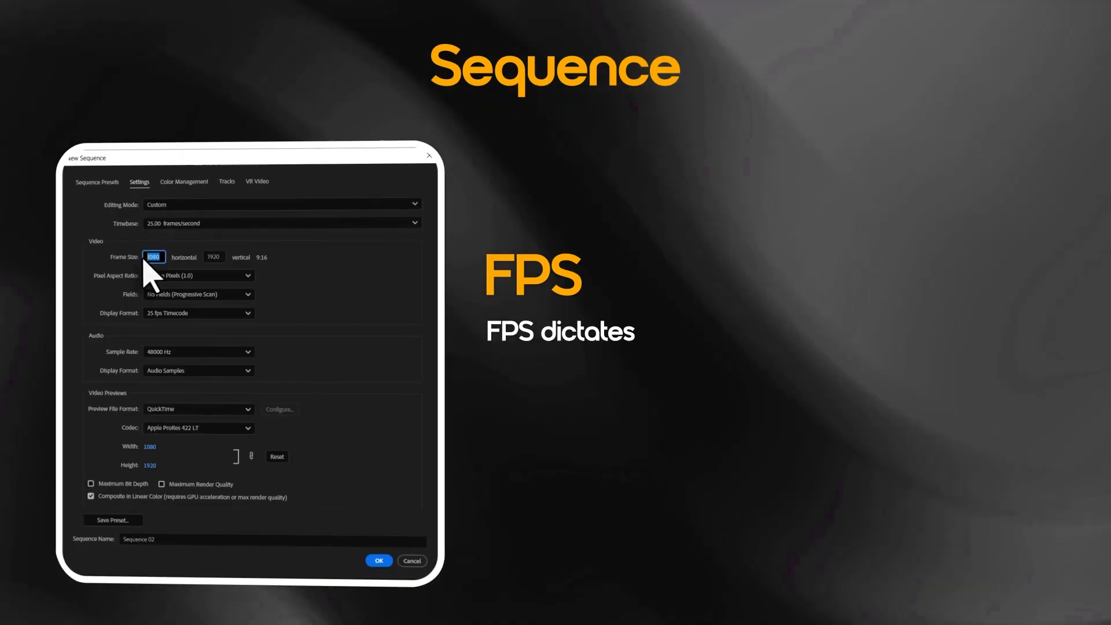
type("1920")
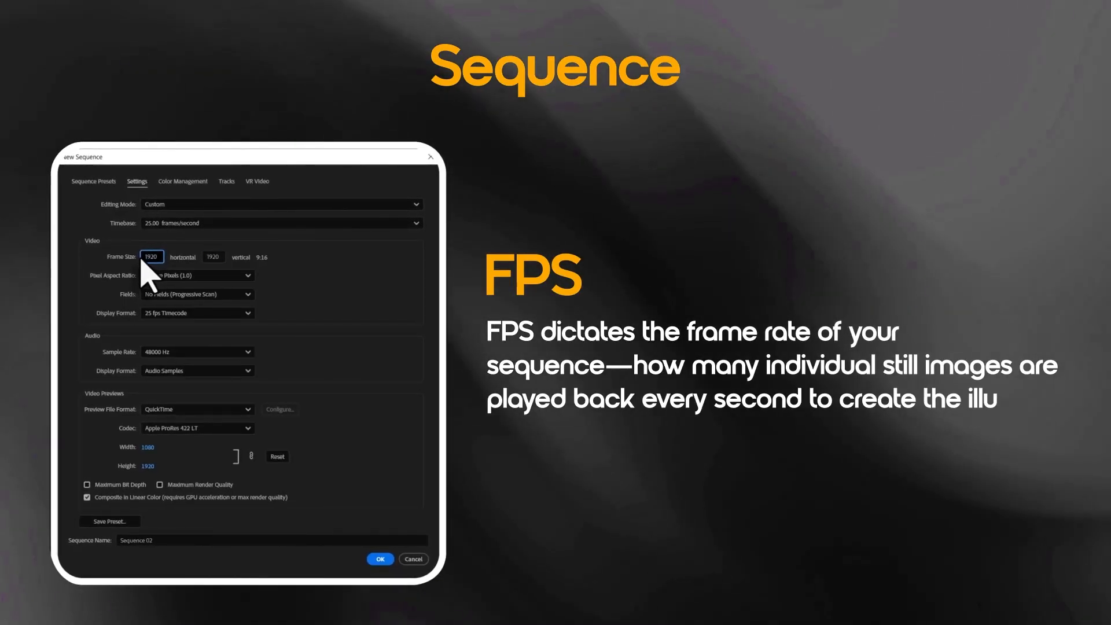
key("Tab")
type("1080")
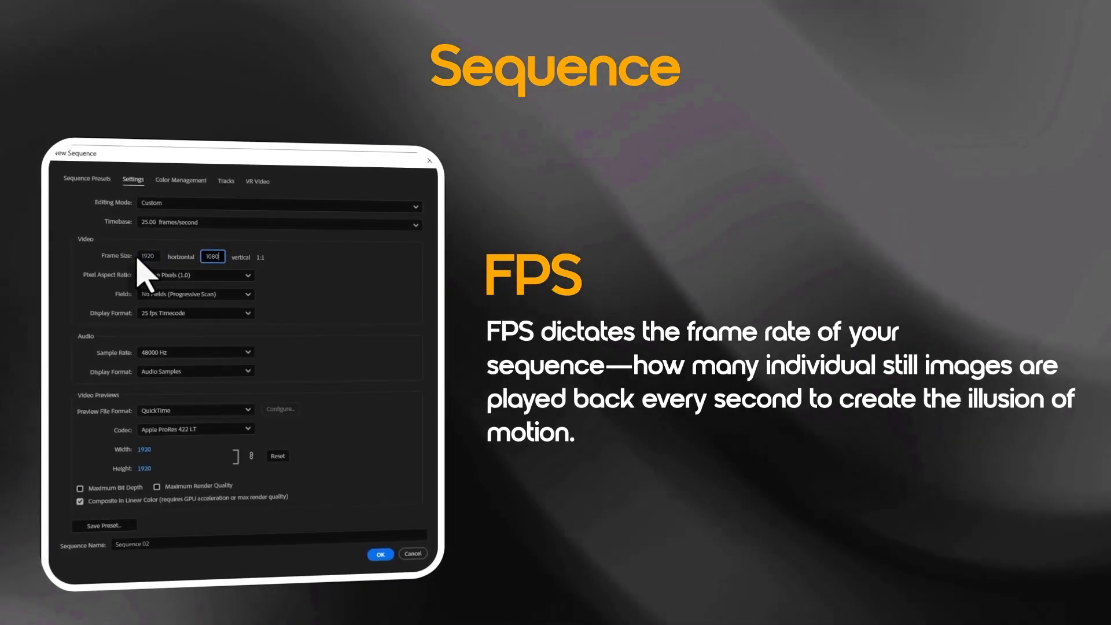
left_click(372, 261)
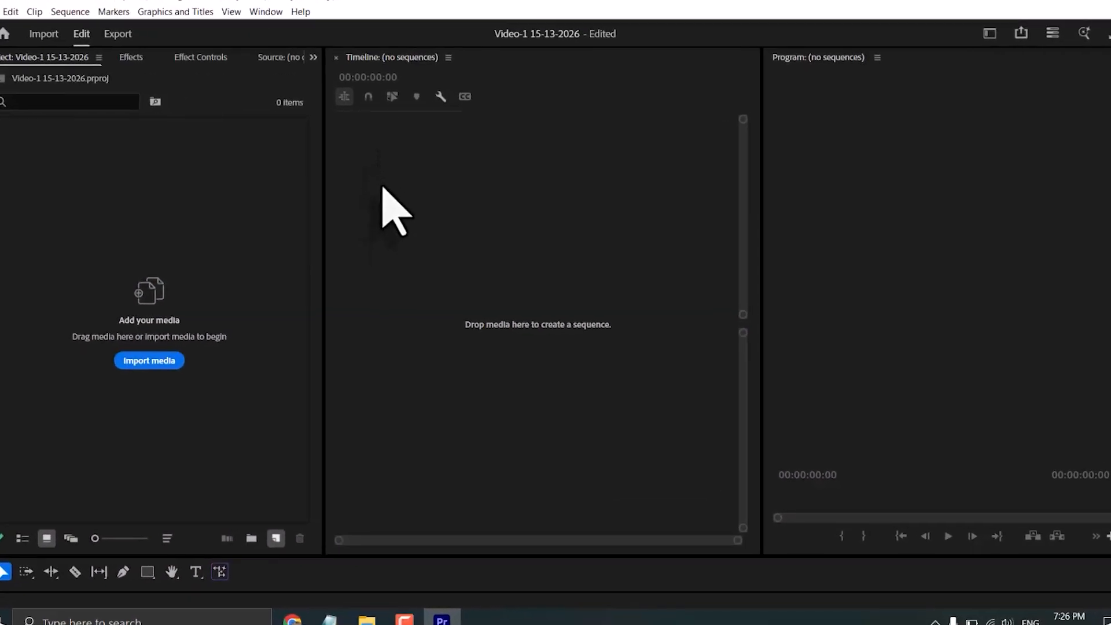
Create a custom vertical sequence named Final with a 25.00 frames/second timebase and a 1080 × 1920 frame size
key("ctrl+n")
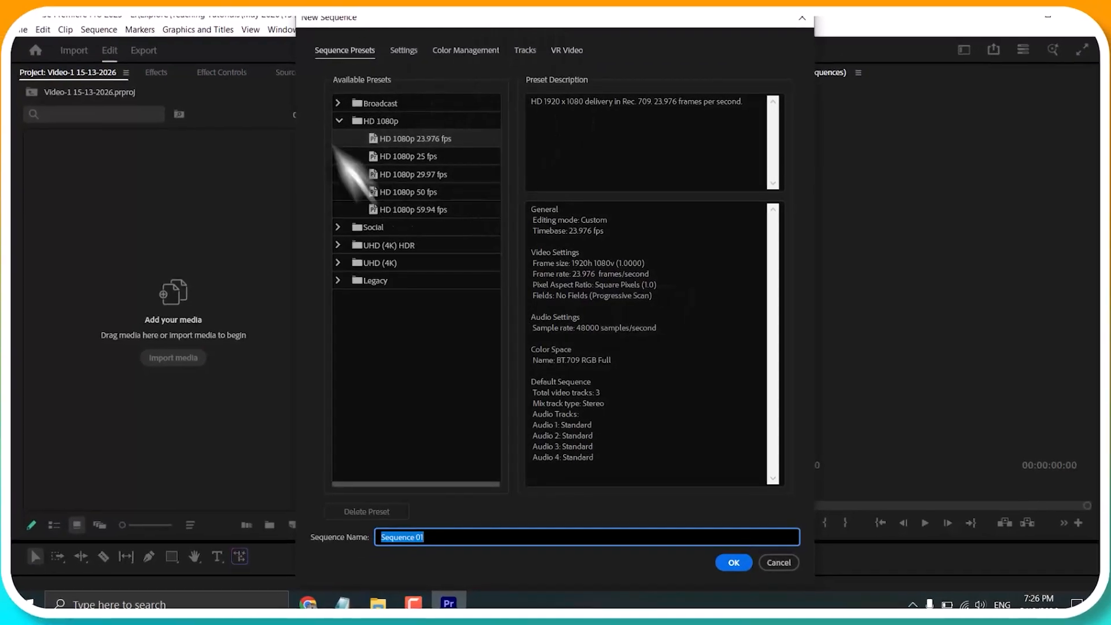
left_click(405, 52)
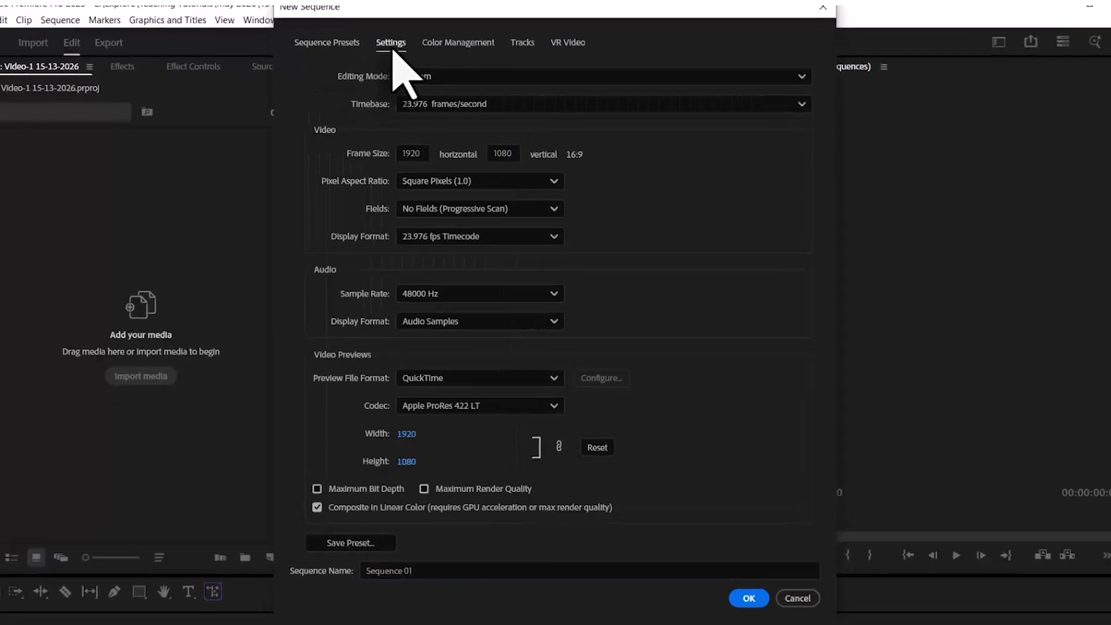
left_click(496, 71)
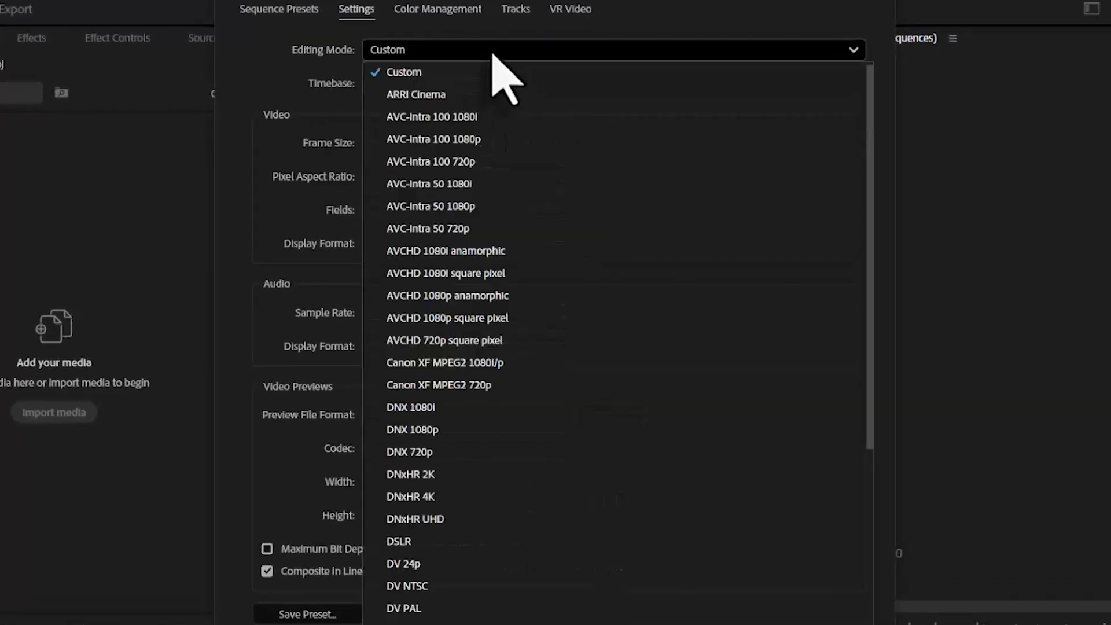
scroll(503, 289, "down", 5)
scroll(504, 329, "up", 2)
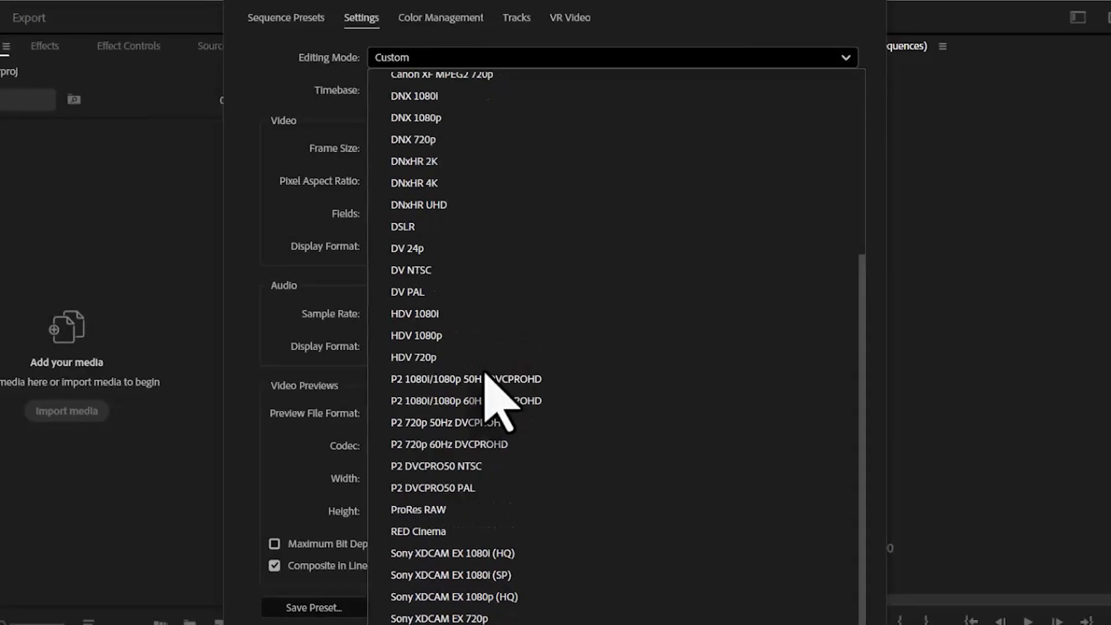
left_click(305, 100)
left_click(408, 94)
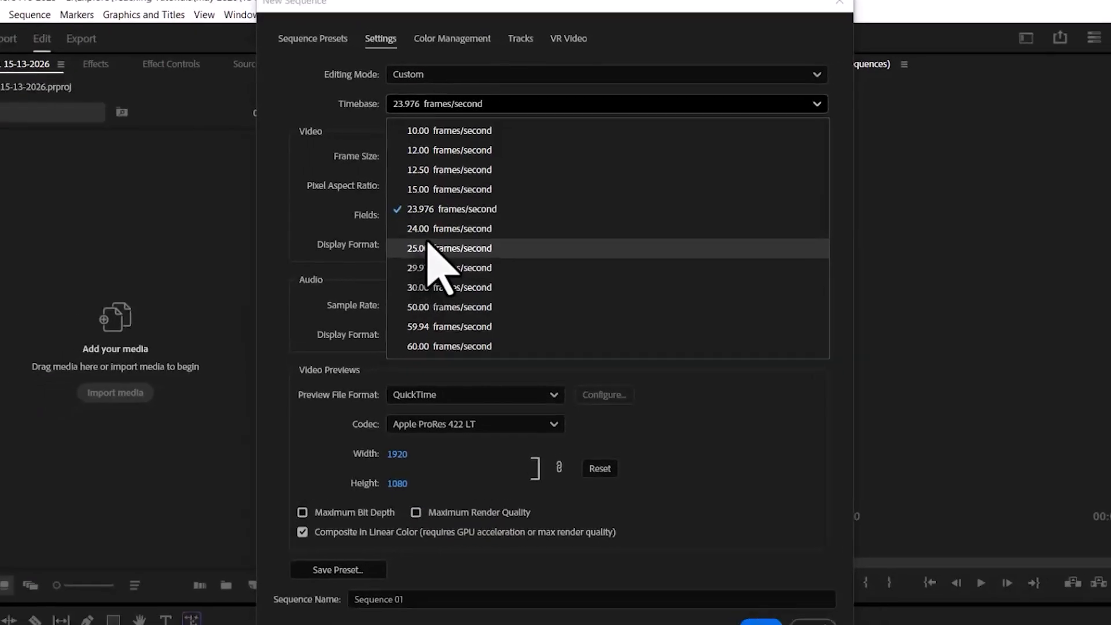
left_click(429, 245)
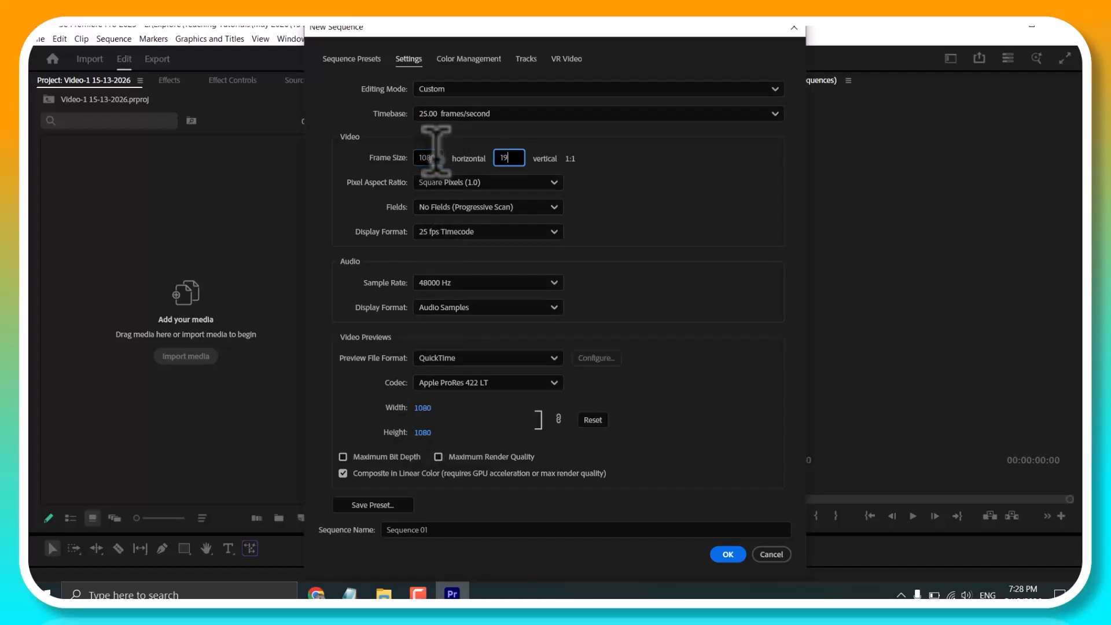
key("Return")
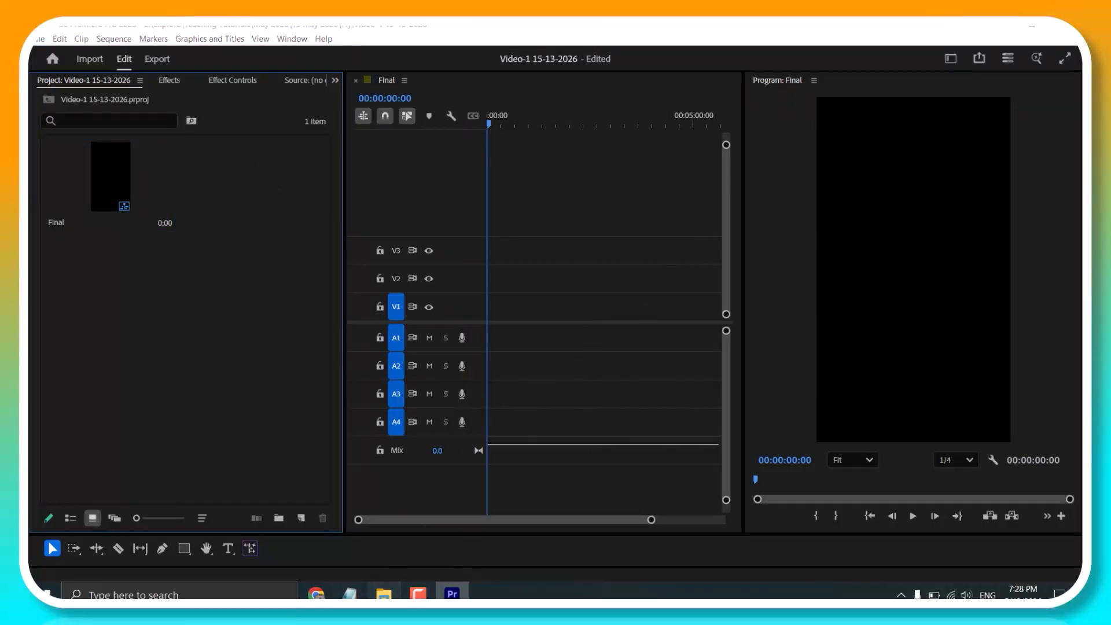
Import the reference video 1.mp4 from the Ref folder in File Explorer into the Premiere Pro project
left_click(384, 594)
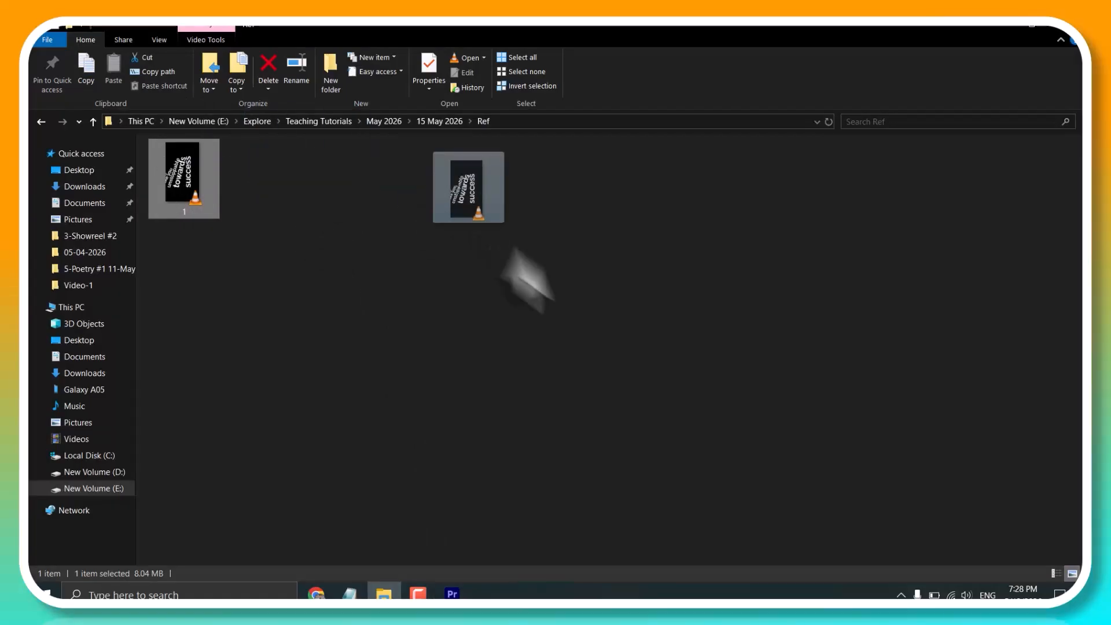
left_click_drag(502, 250, 474, 440)
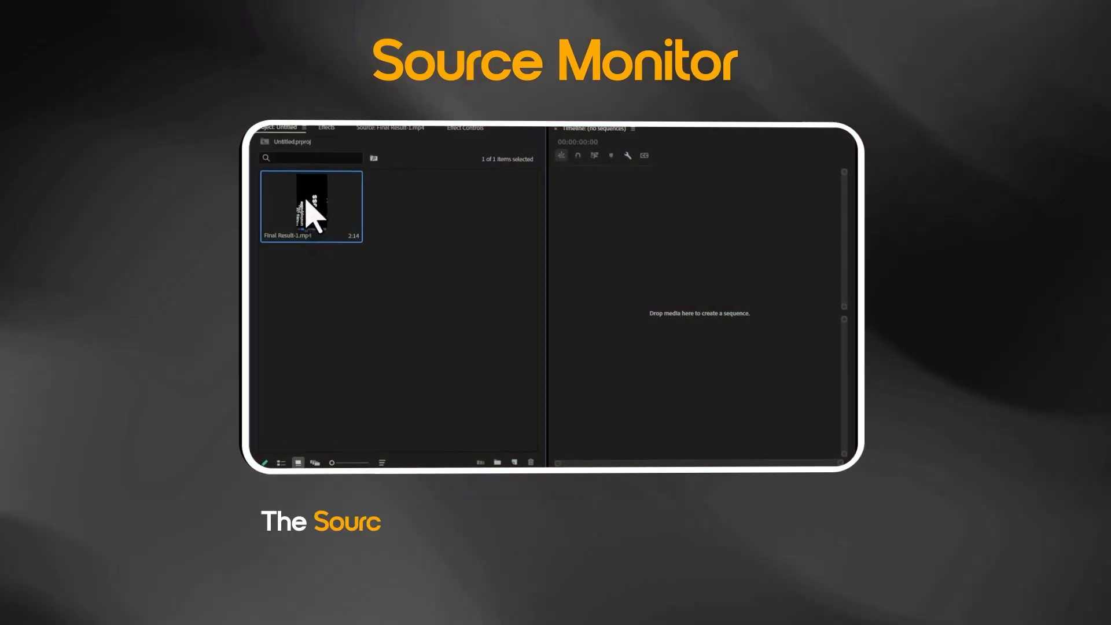
Open Final Result-1.mp4 in the Source Monitor and clear its in and out points
double_click(313, 214)
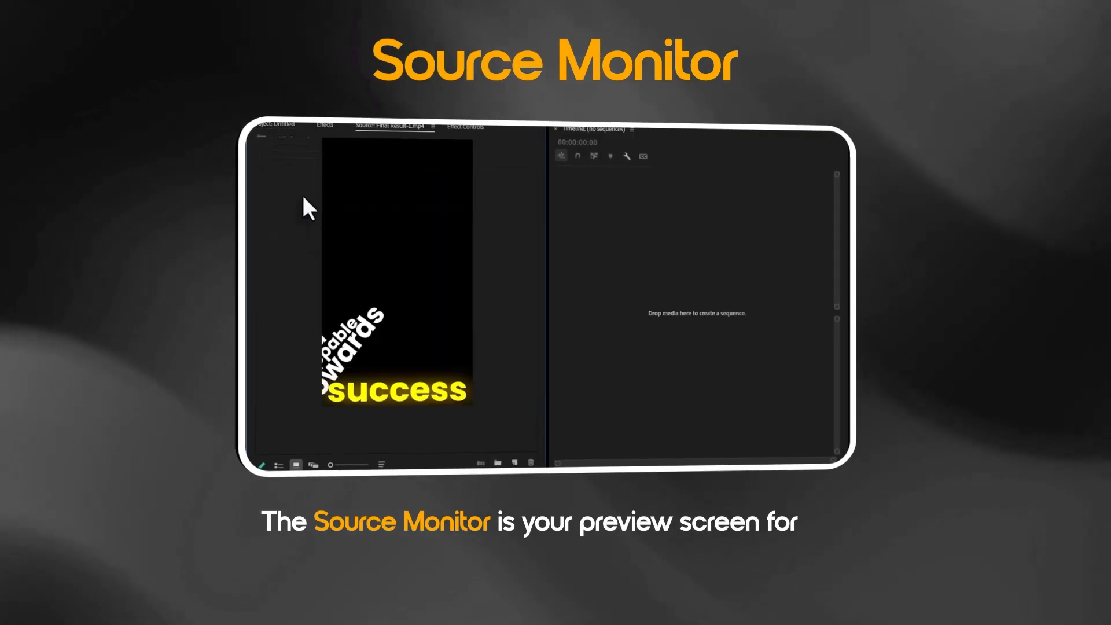
left_click_drag(372, 429, 296, 436)
right_click(296, 436)
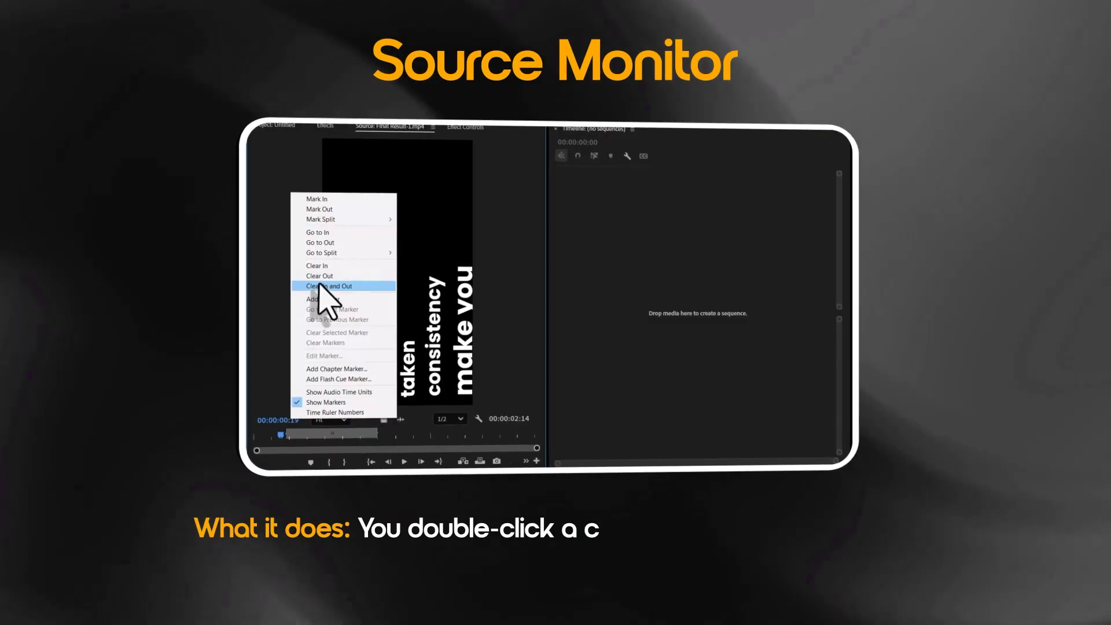
left_click(324, 287)
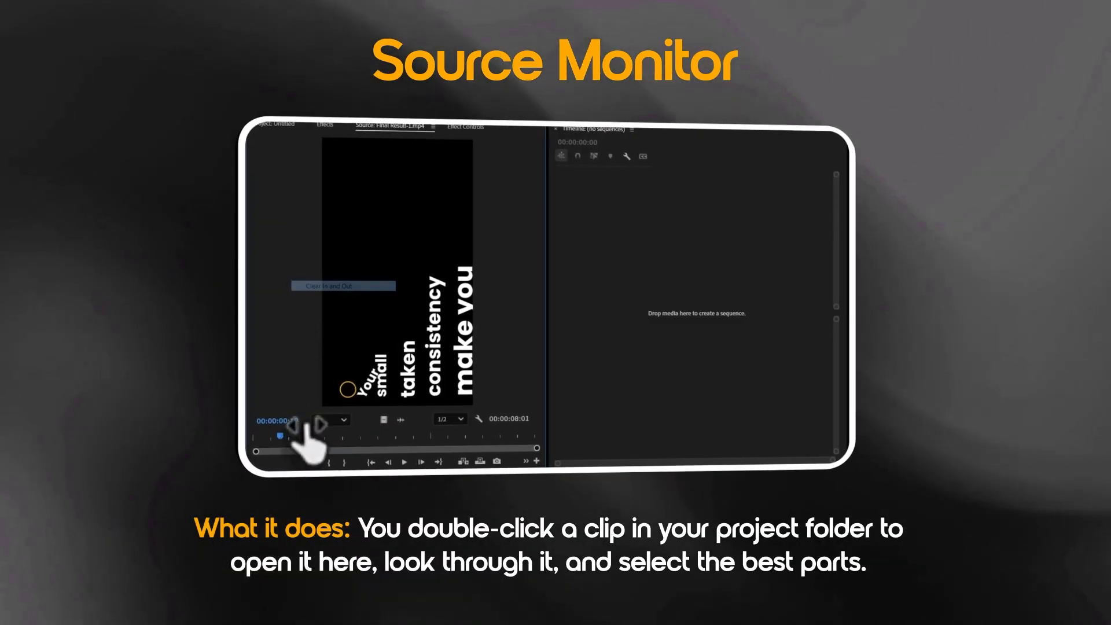
Mark an in-to-out range ending at 00:00:03:17 in the source clip and place that portion in the empty timeline
left_click_drag(284, 443, 385, 438)
key("i")
key("o")
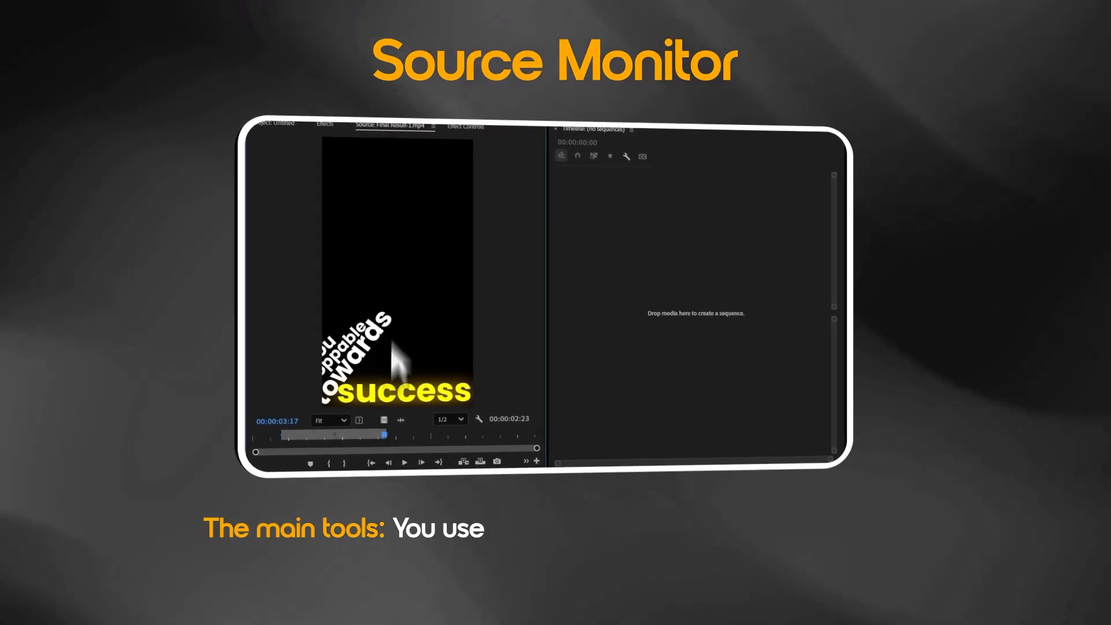
left_click_drag(367, 372, 665, 302)
left_click_drag(667, 162, 627, 199)
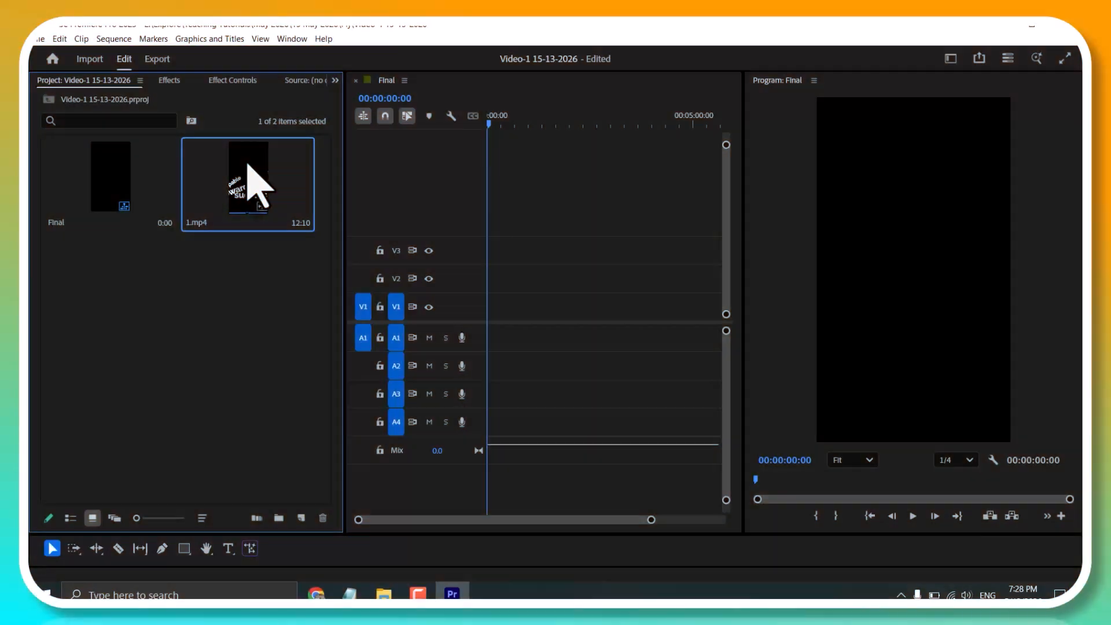
Open 1.mp4 in the Source Monitor and scrub through it to examine how the text animation develops
double_click(247, 166)
left_click_drag(169, 480, 58, 489)
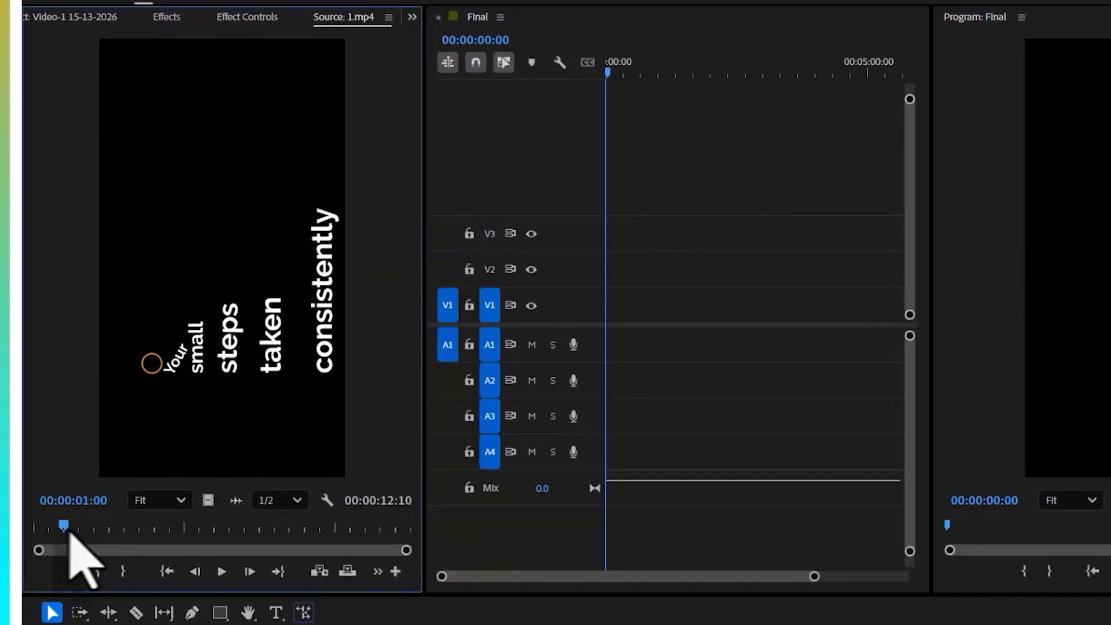
left_click_drag(65, 527, 156, 530)
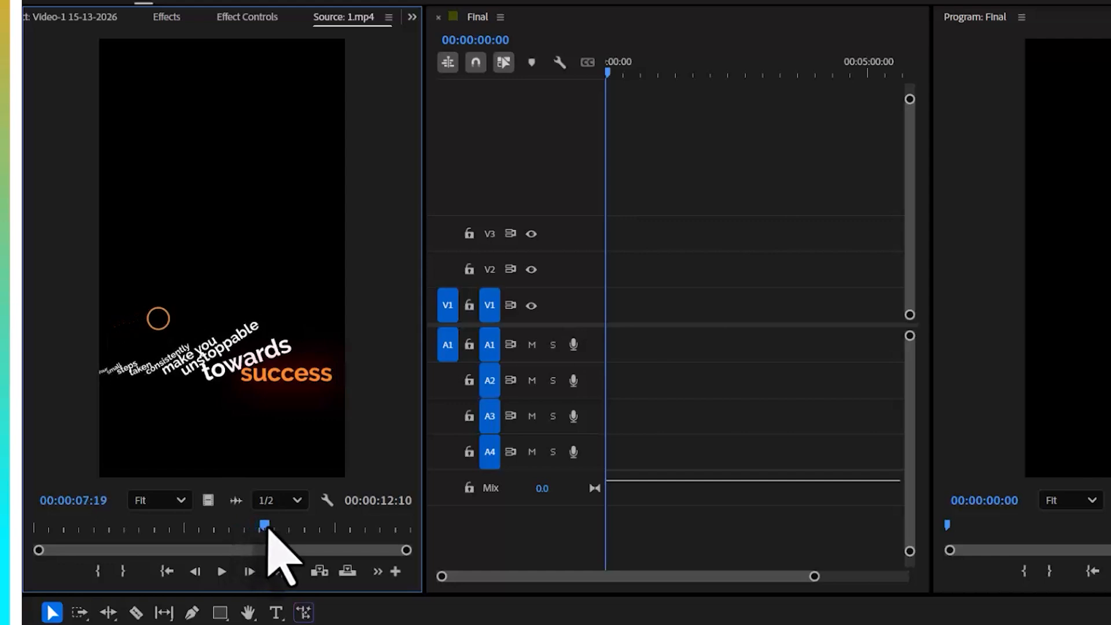
left_click_drag(277, 526, 326, 540)
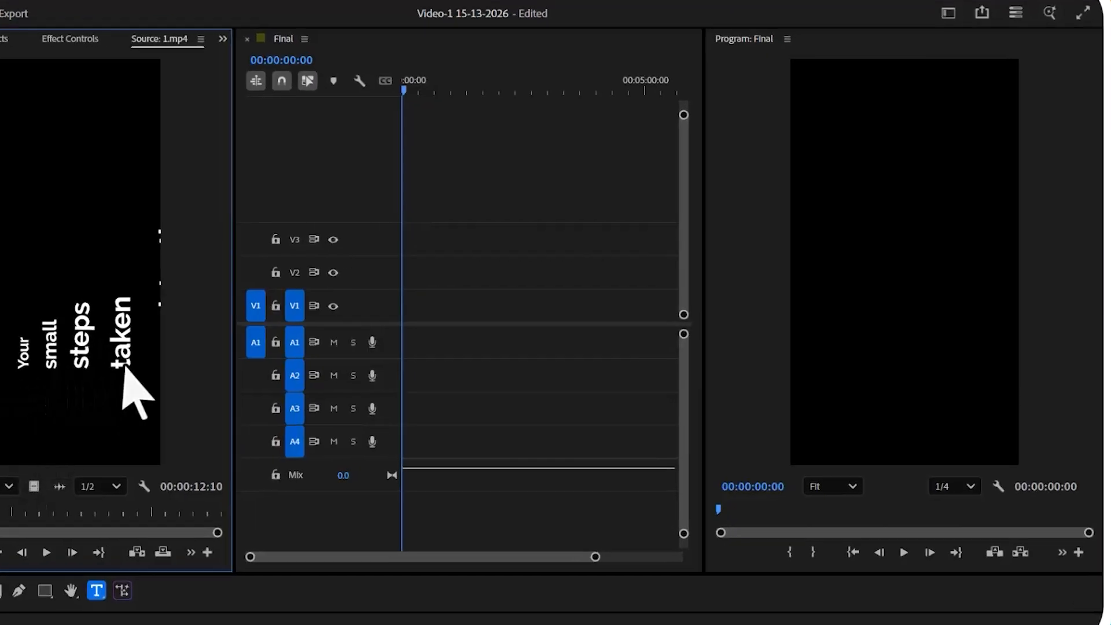
Add the text "Your" in the lower middle of the Final sequence's frame and select the text for adjustment
left_click(867, 365)
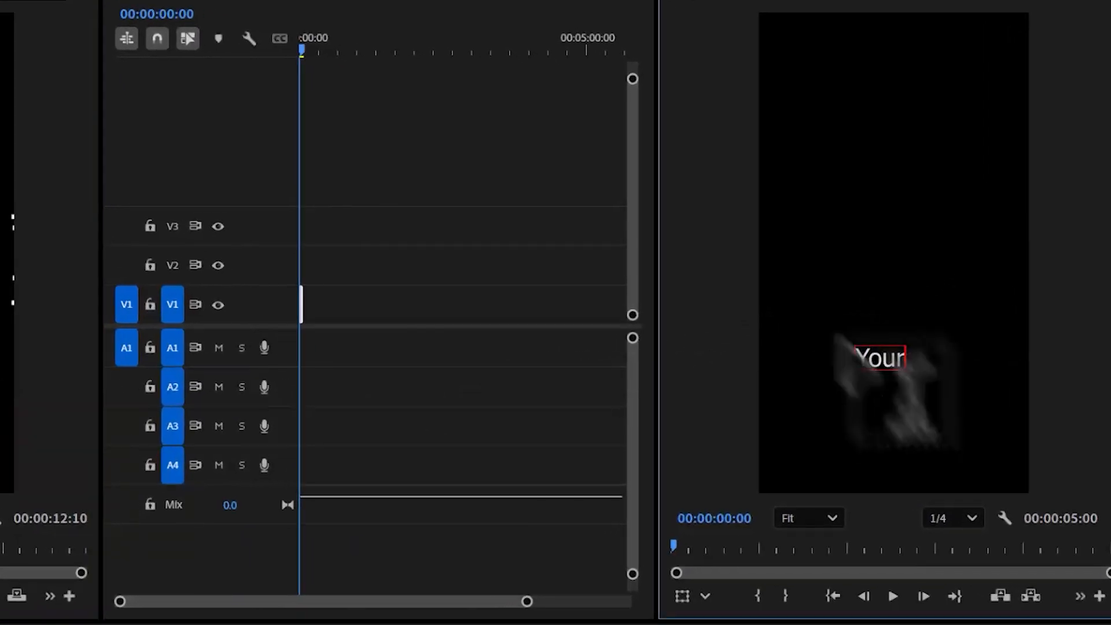
left_click(333, 297)
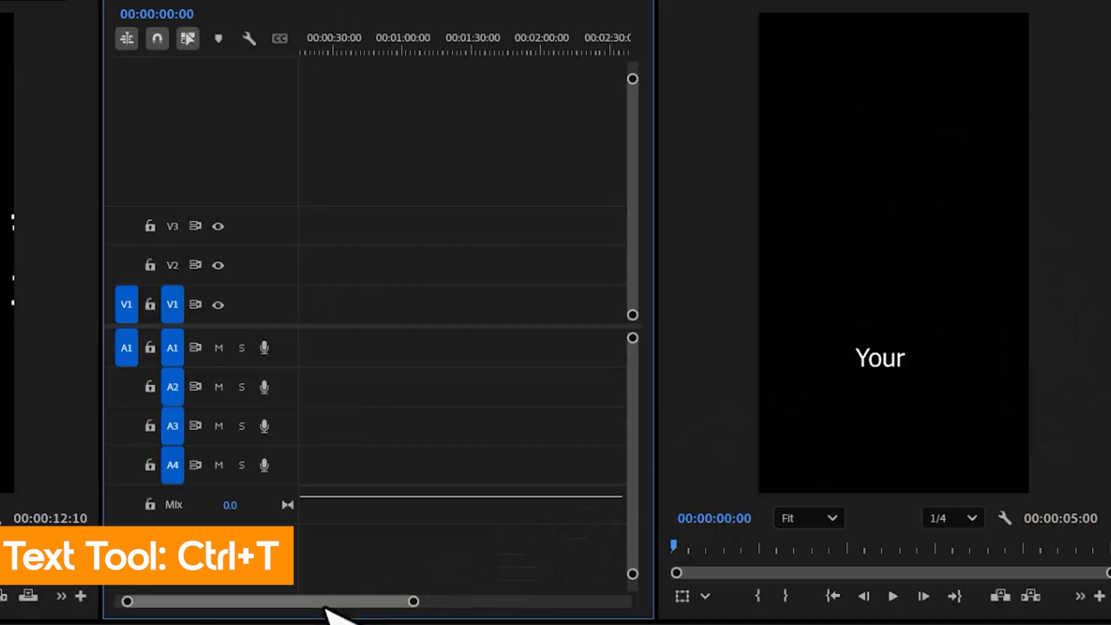
left_click_drag(325, 607, 316, 607)
key("=")
key("=")
key("=")
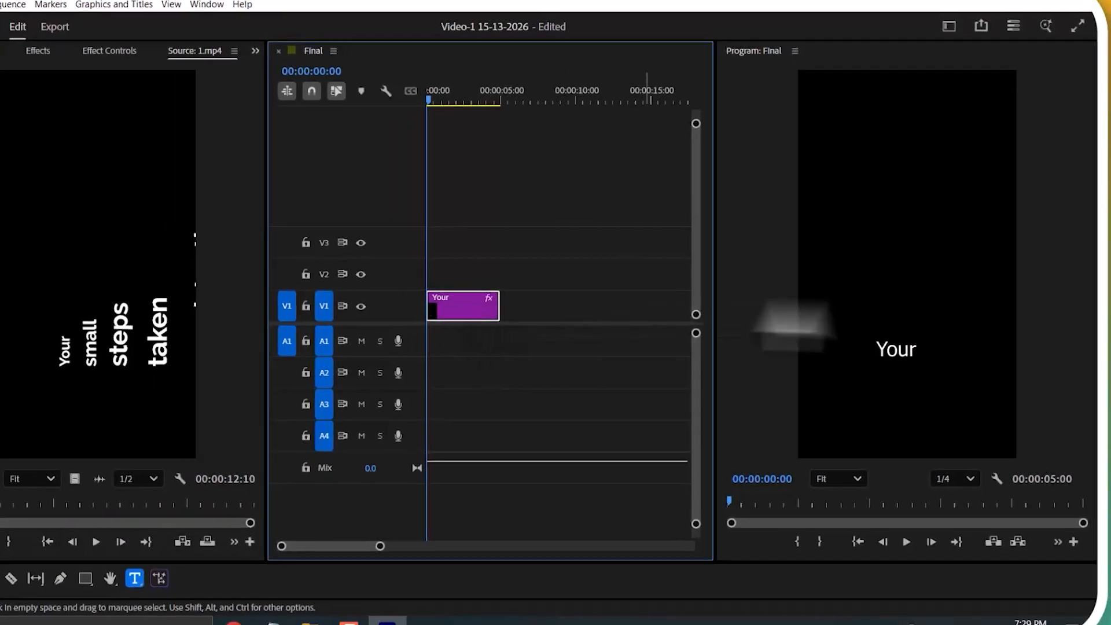
key("v")
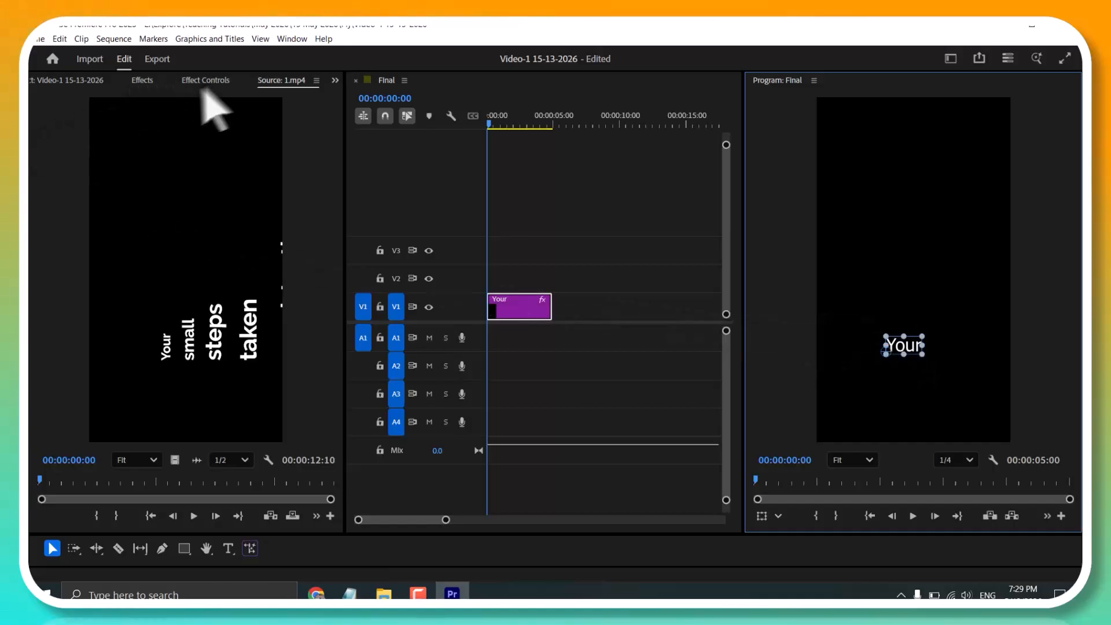
Set the font of the "Your" text to Poppins Bold
left_click(205, 81)
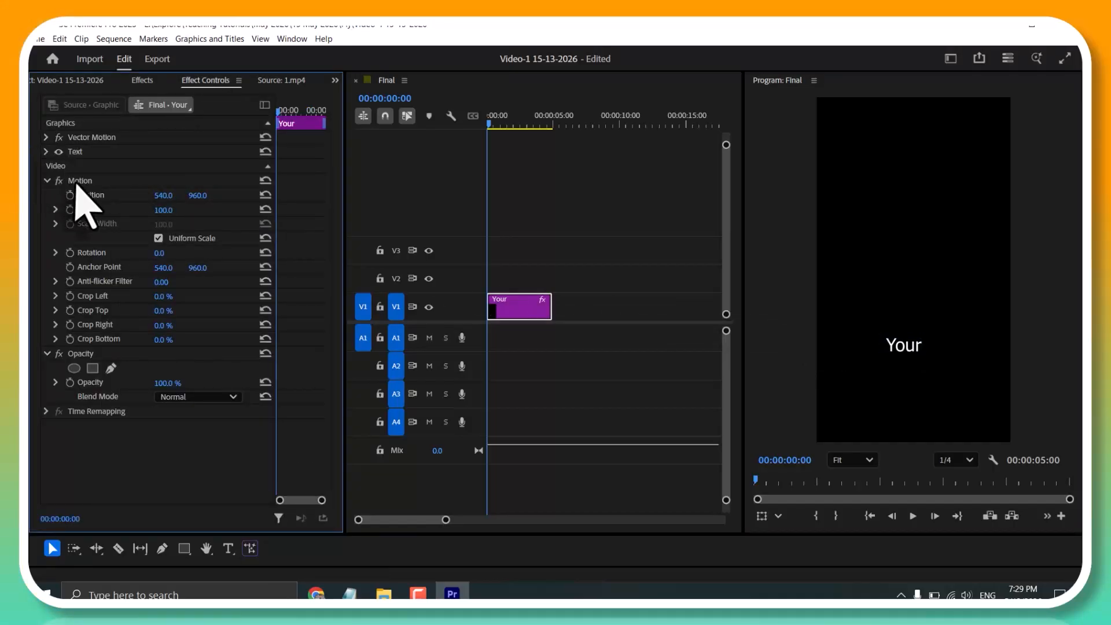
left_click(46, 152)
left_click(116, 199)
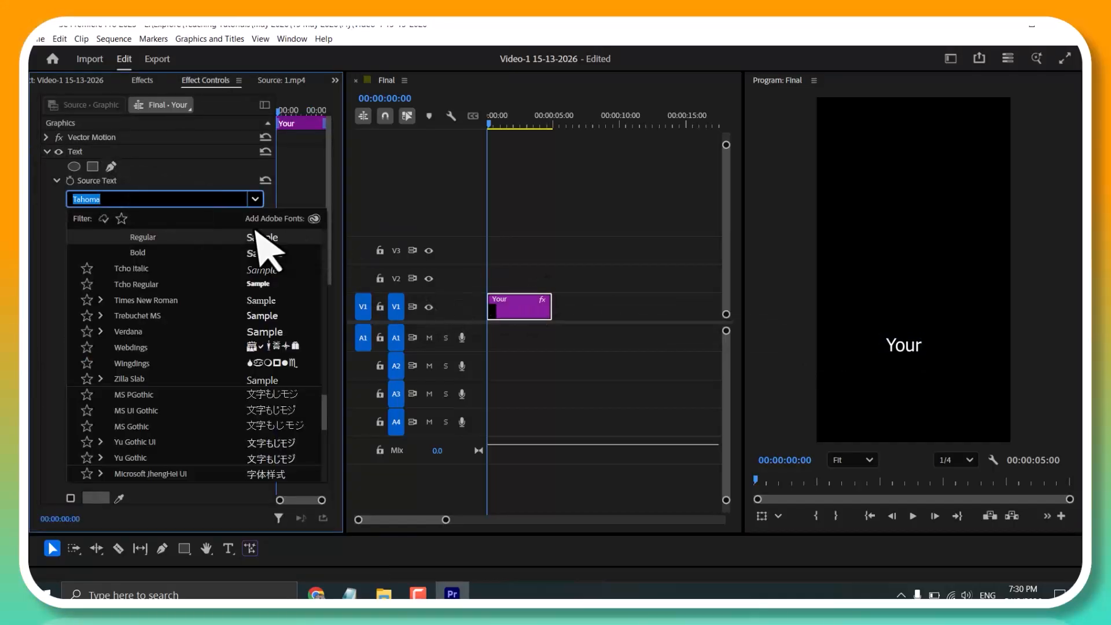
left_click(191, 428)
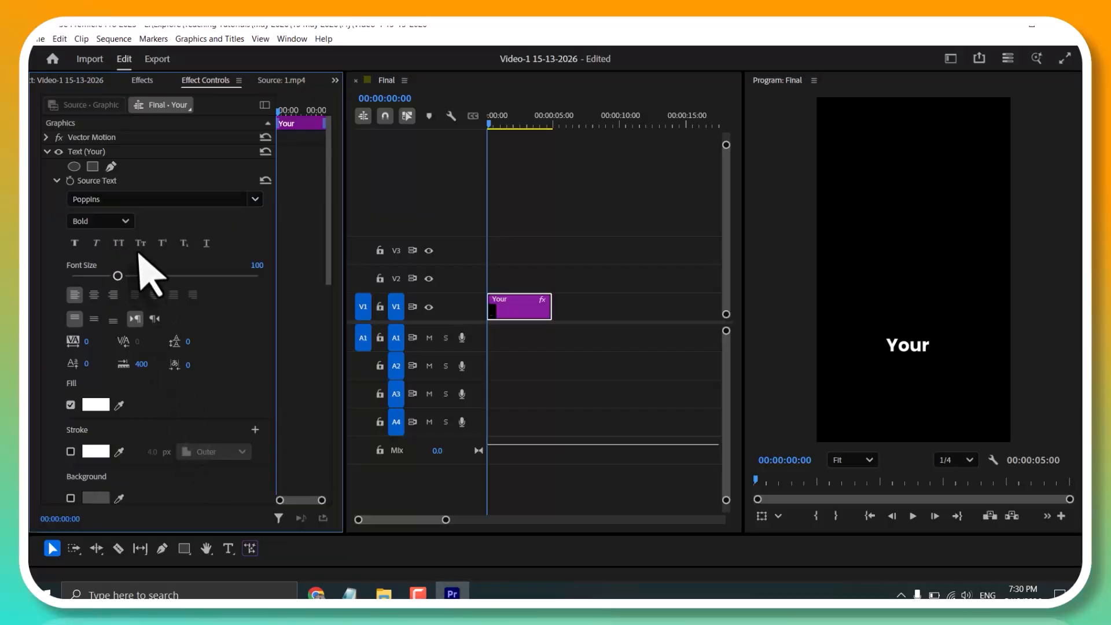
left_click(137, 198)
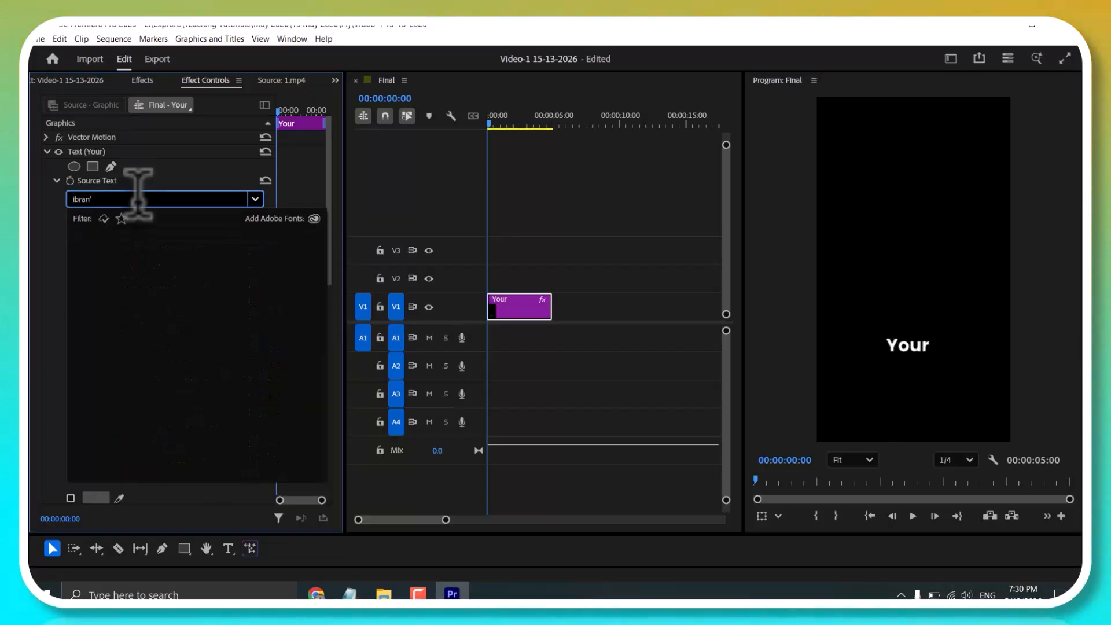
left_click(516, 277)
left_click(516, 314)
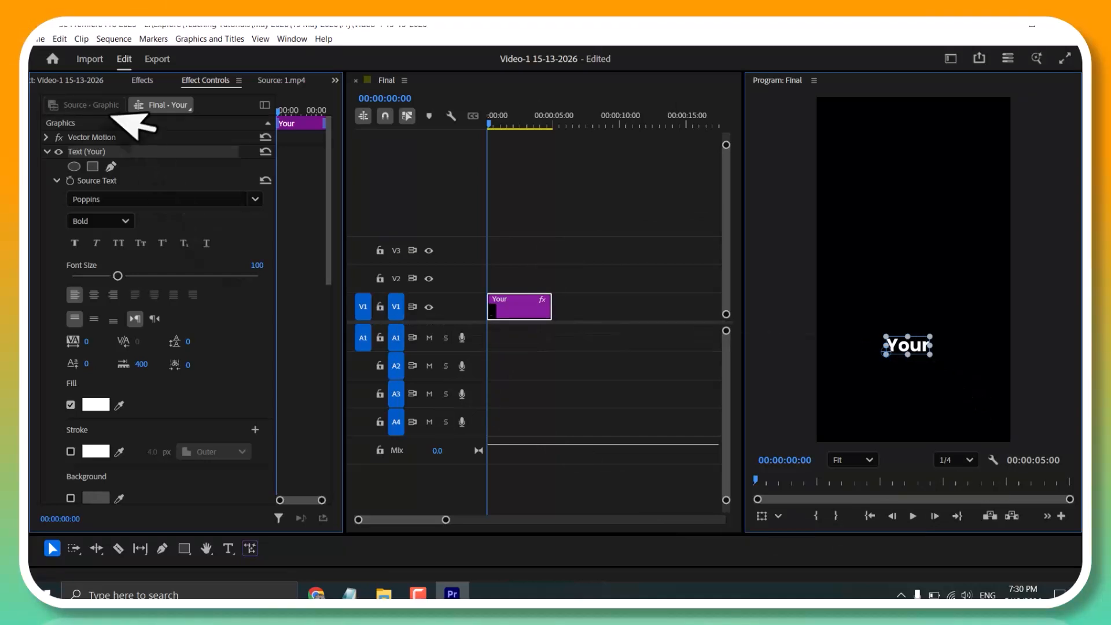
left_click(272, 80)
left_click(205, 80)
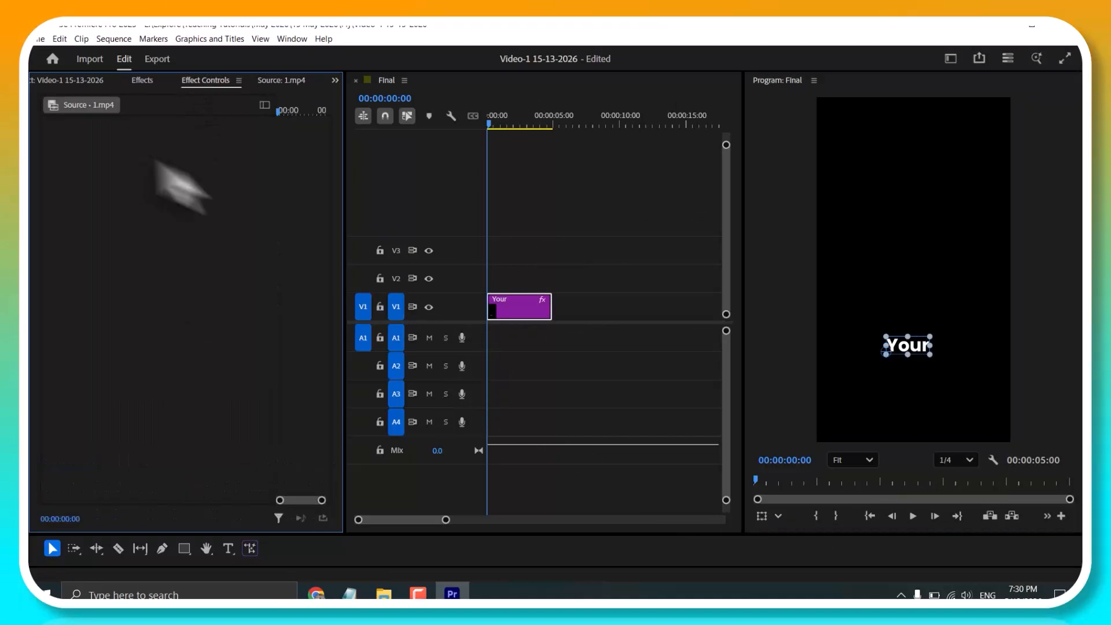
left_click(524, 306)
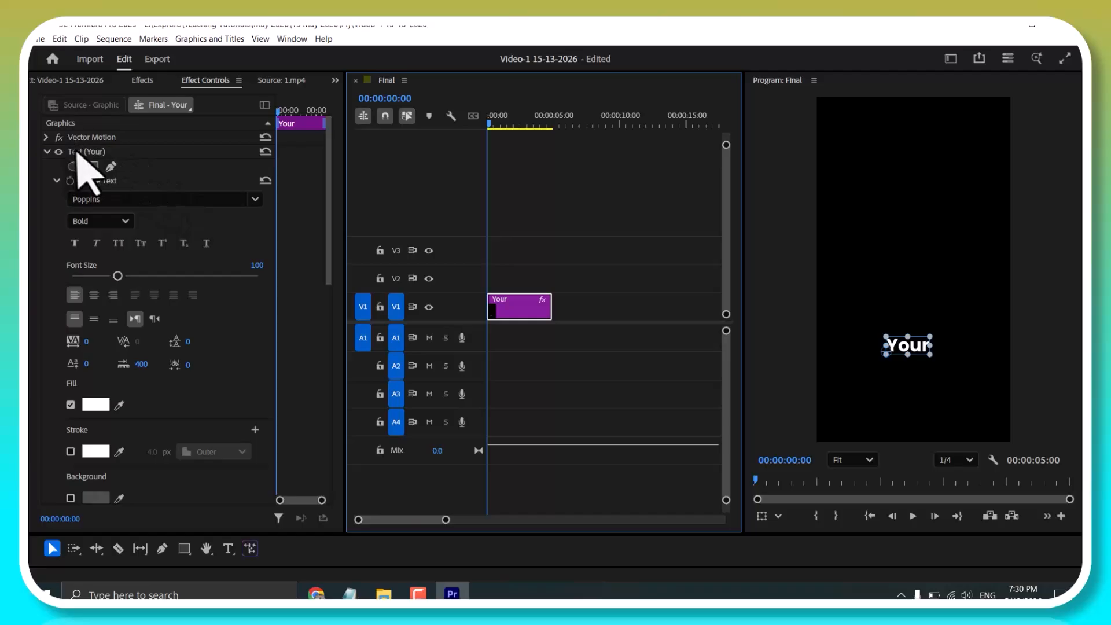
Select the "Your" text layer and rotate it a quarter turn counterclockwise so it reads upward
left_click(116, 137)
left_click(564, 276)
left_click(542, 304)
left_click(87, 152)
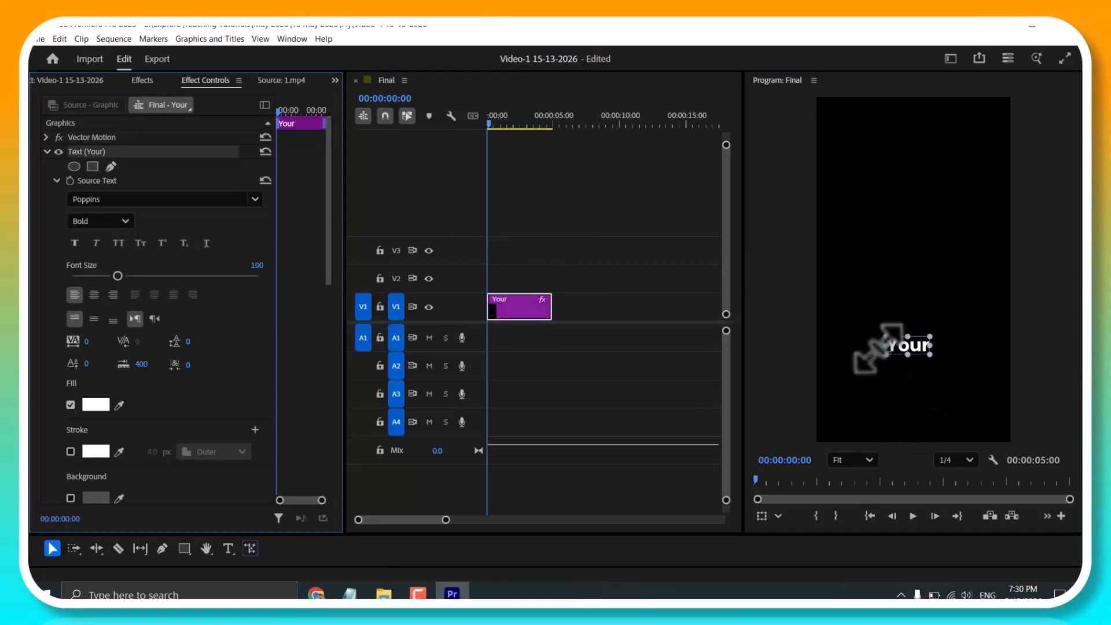
scroll(878, 349, "up", 2)
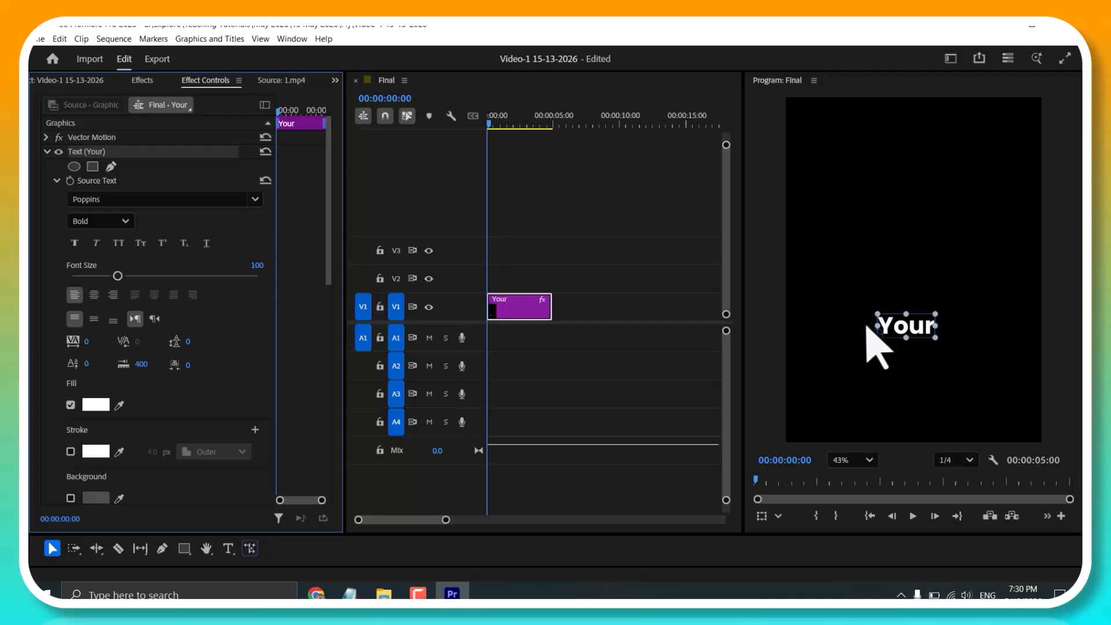
scroll(891, 347, "up", 2)
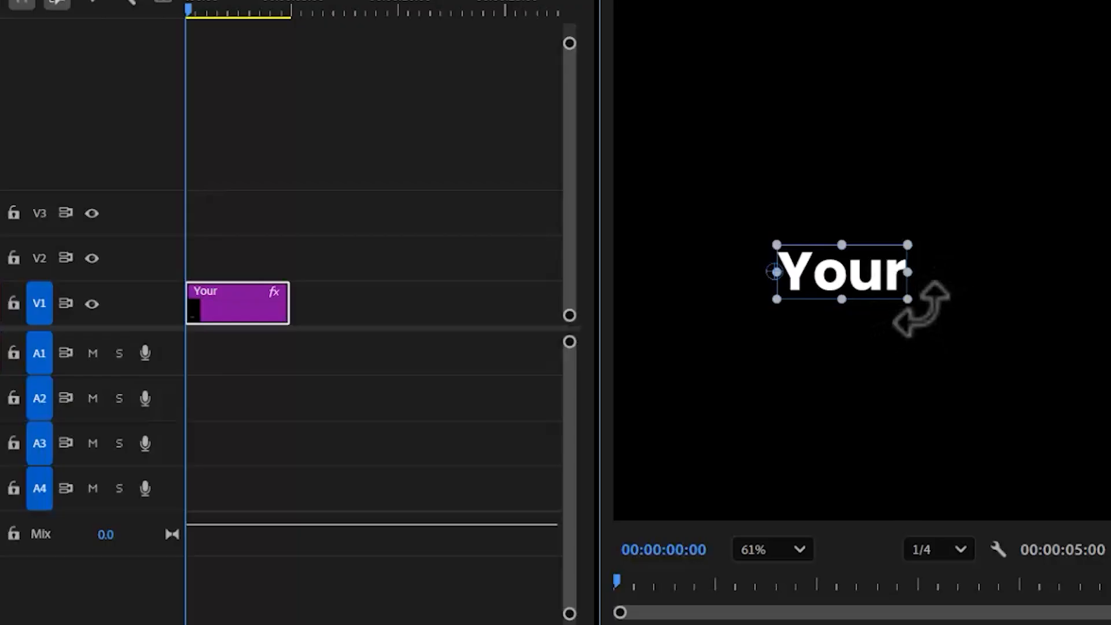
left_click_drag(922, 310, 844, 110)
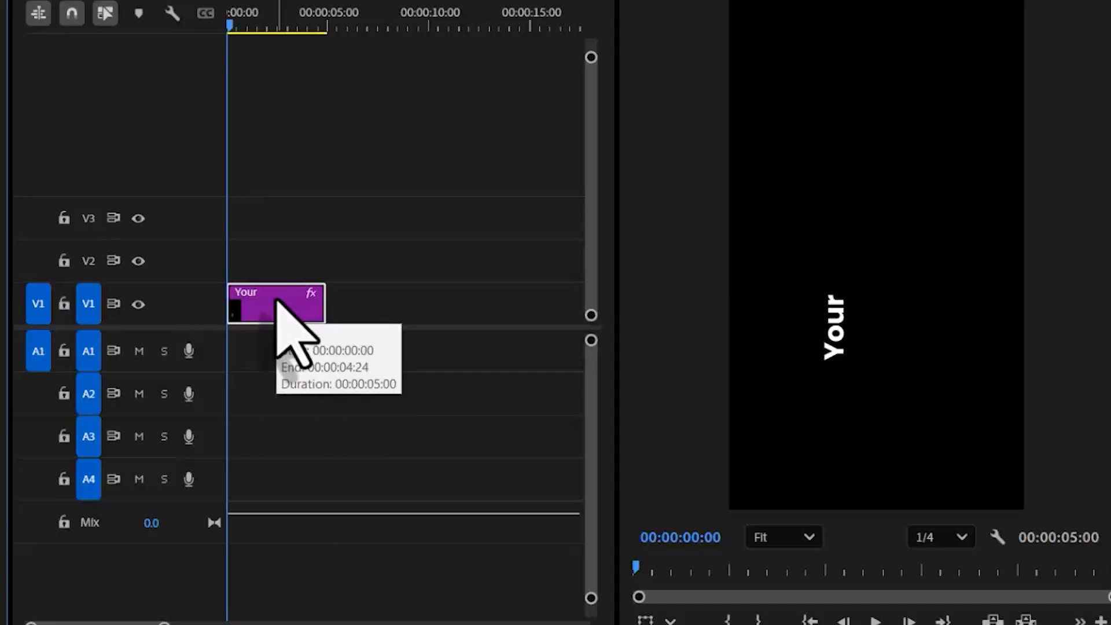
Add the word "small" to the right of "Your" using a duplicate of the "Your" clip on V2
left_click_drag(277, 301, 281, 261)
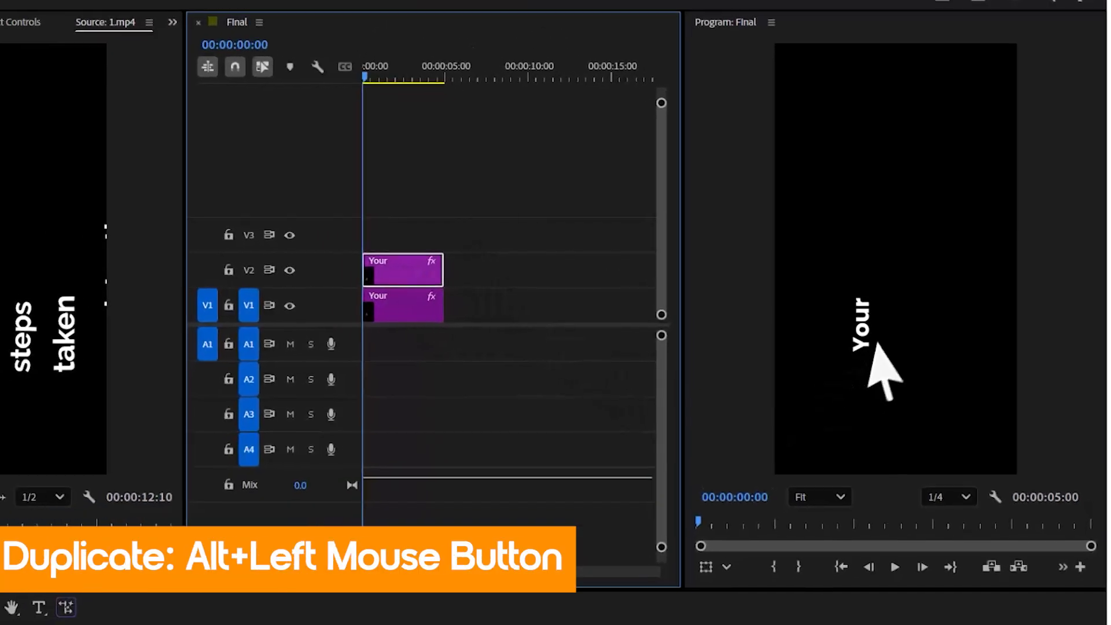
left_click(855, 336)
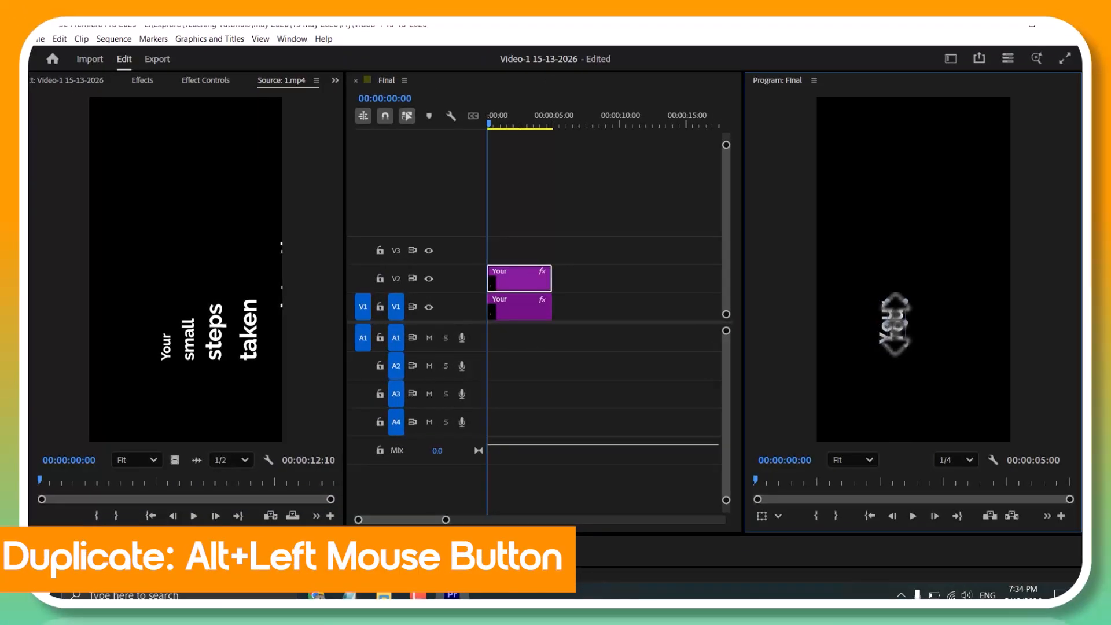
left_click_drag(895, 324, 903, 328)
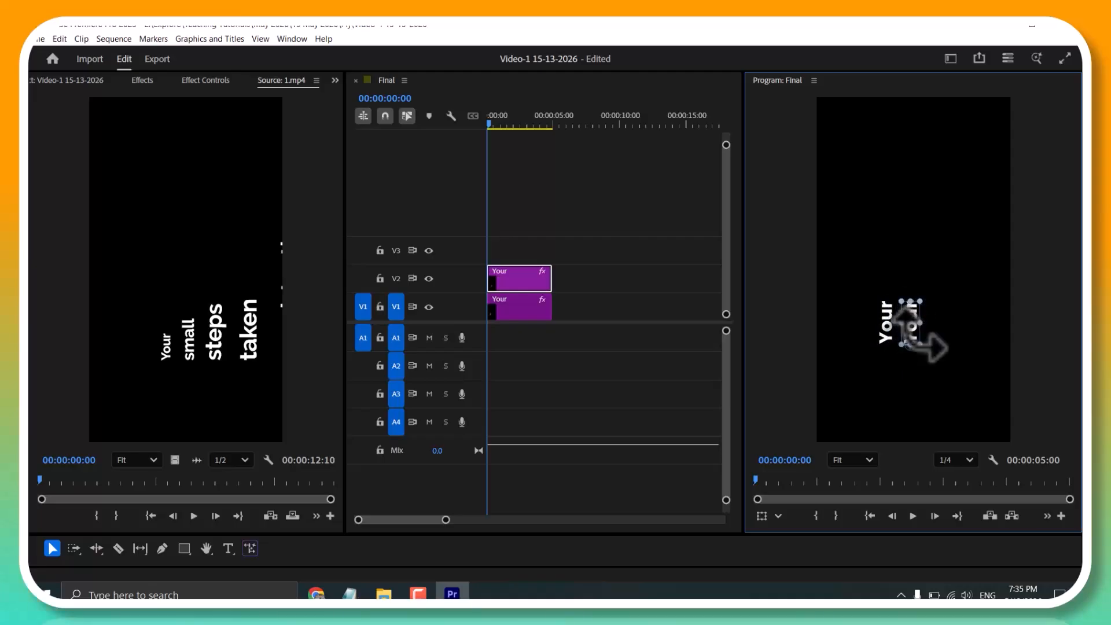
scroll(919, 330, "up", 4)
scroll(911, 353, "down", 2)
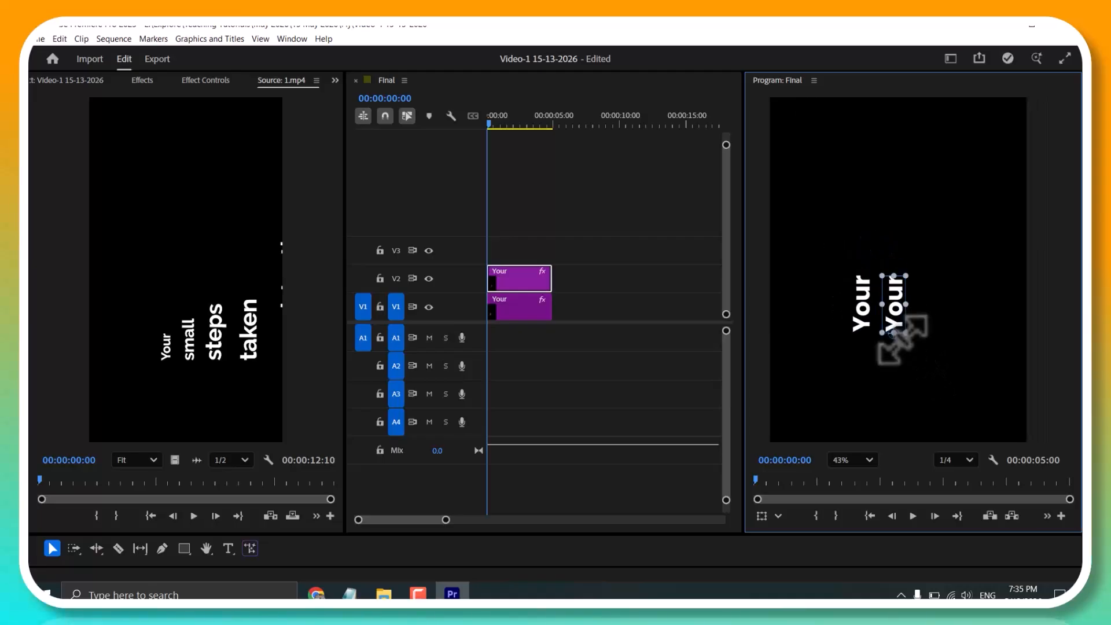
double_click(891, 301)
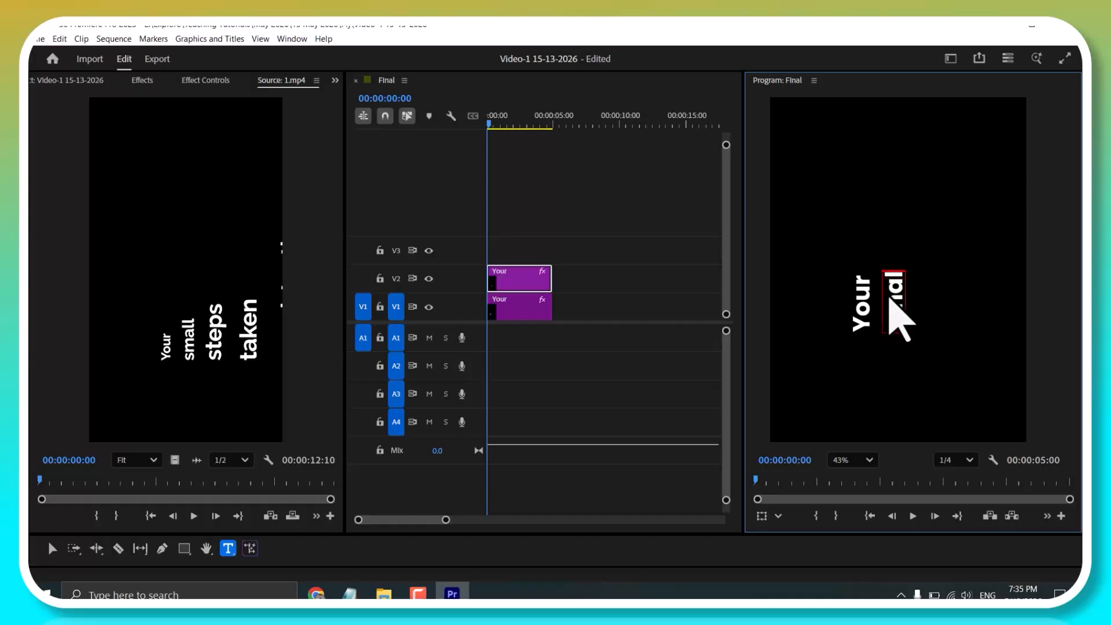
left_click(573, 307)
Add the word "taken" to the right of "small" using a duplicate of the "small" clip on V3
left_click_drag(497, 276, 501, 248)
key("v")
left_click(901, 323)
left_click_drag(896, 312, 927, 310)
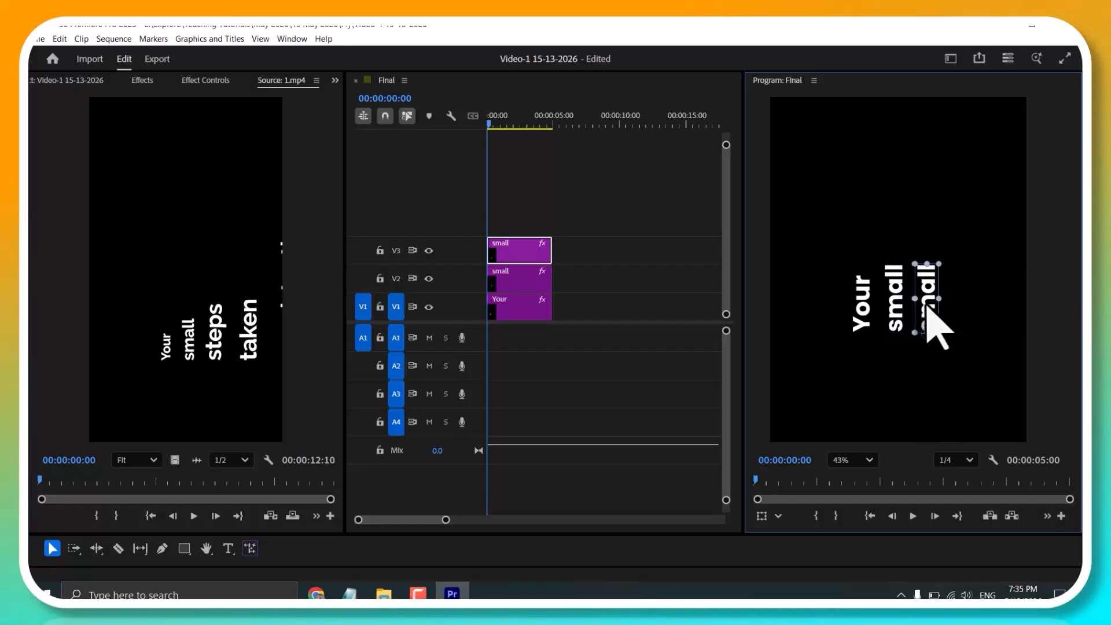
type("taken")
left_click(497, 278)
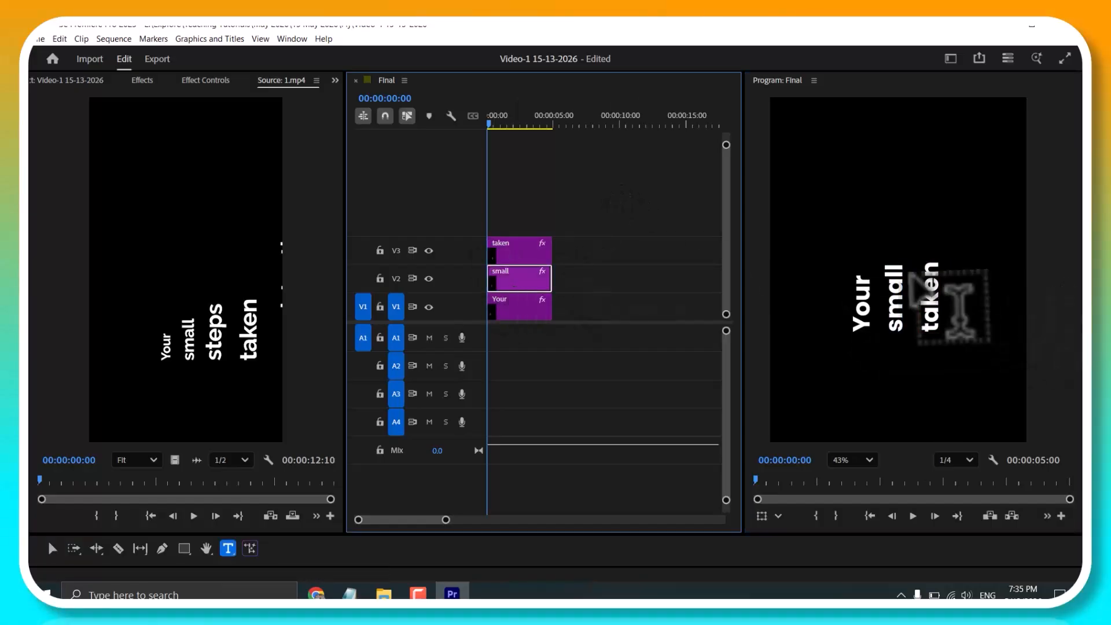
Select the "taken" text and set its font size to 132
key("v")
left_click(935, 291)
left_click(206, 80)
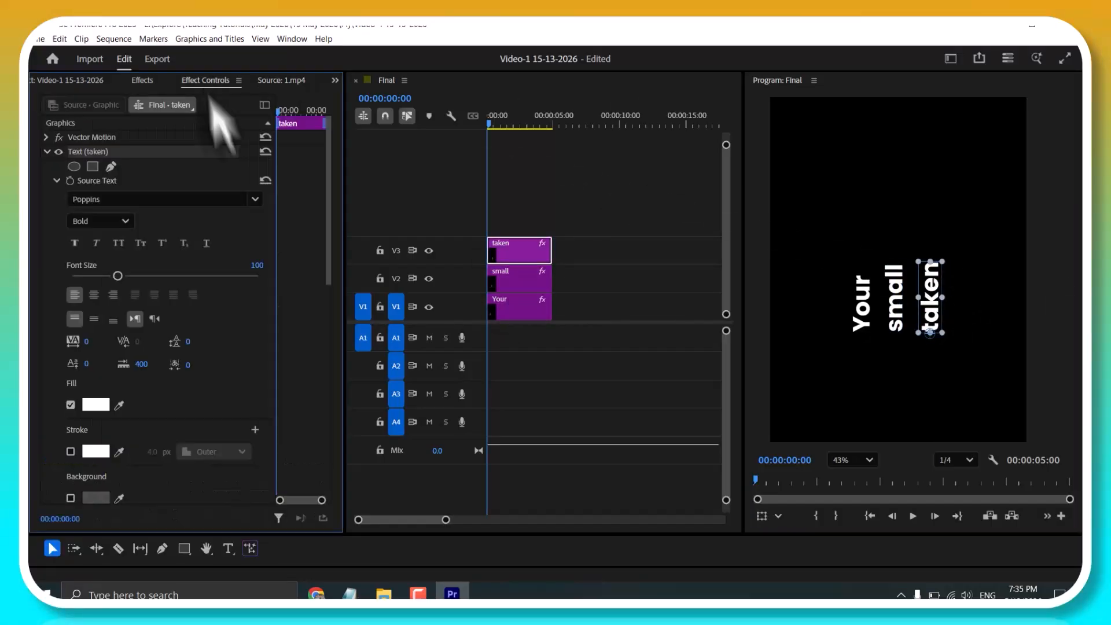
left_click(575, 216)
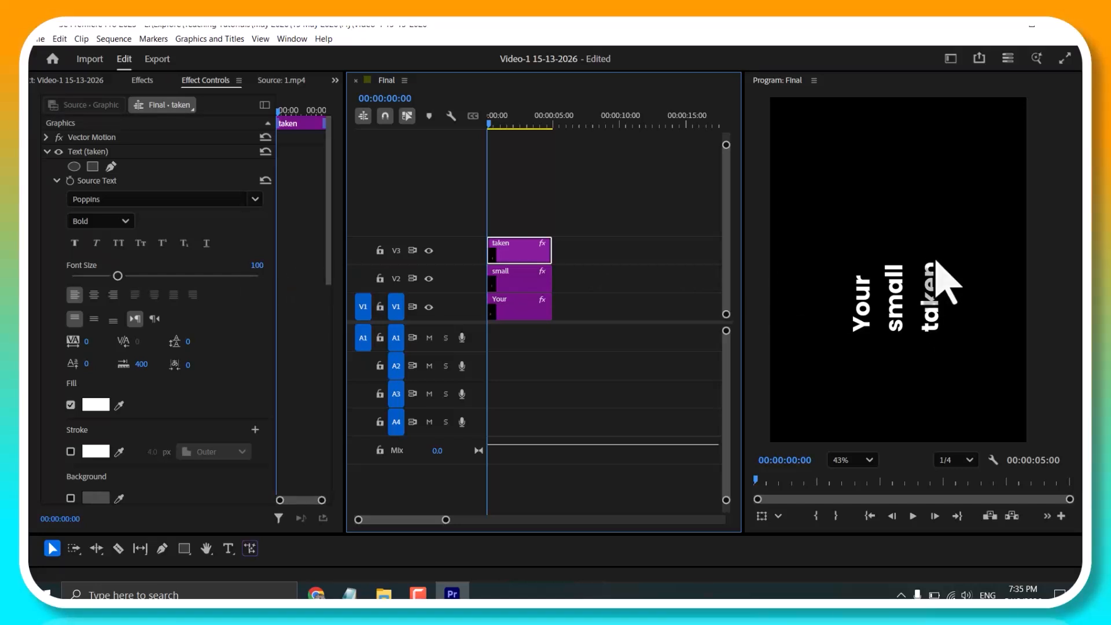
left_click_drag(258, 264, 265, 265)
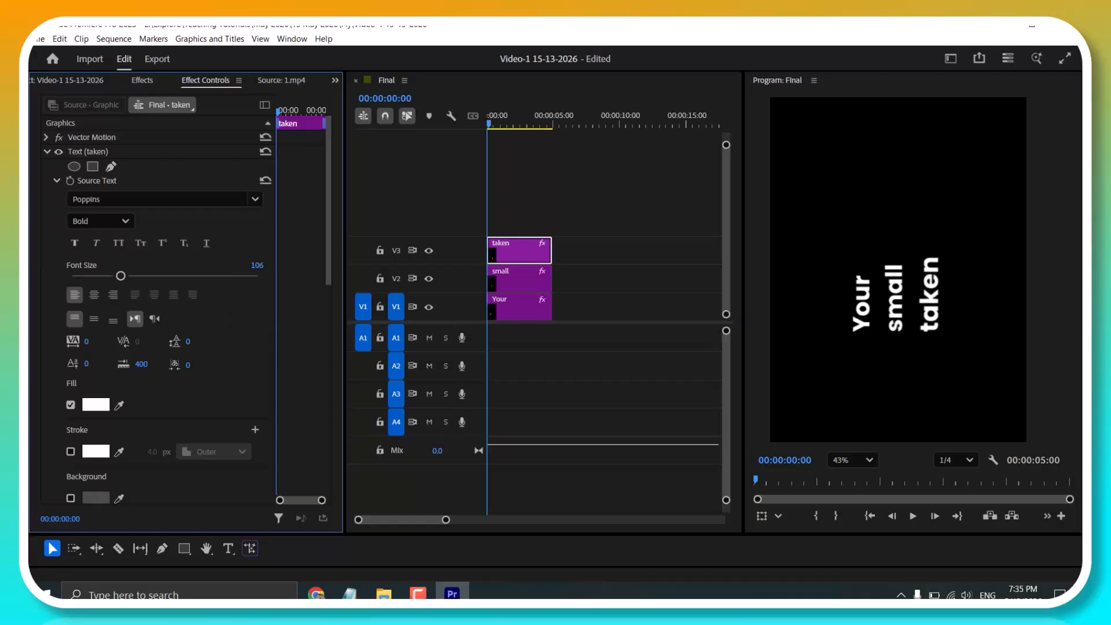
left_click(945, 321)
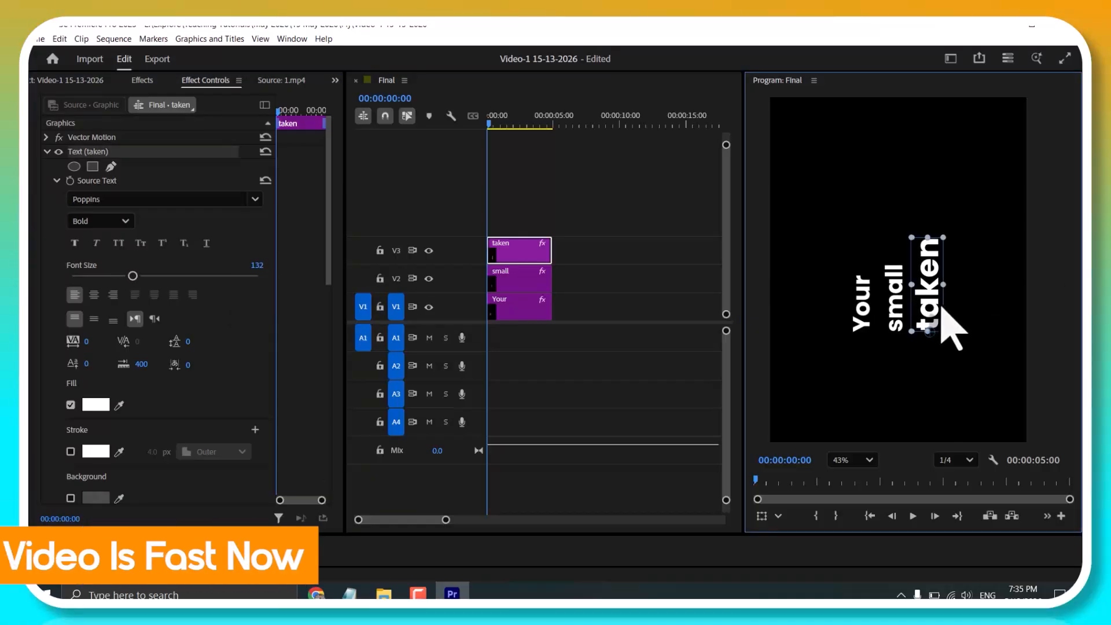
Duplicate the "taken" clip onto V4, place the copy's text to the right of the original, and enlarge the timeline's video track area
left_click_drag(503, 252, 503, 225)
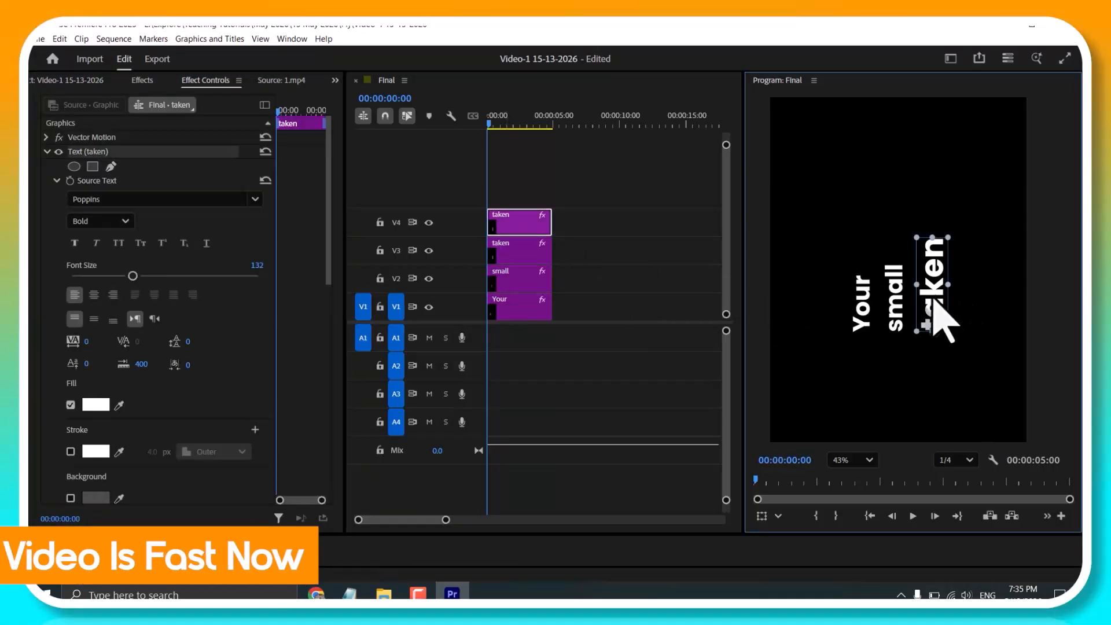
left_click_drag(934, 304, 970, 310)
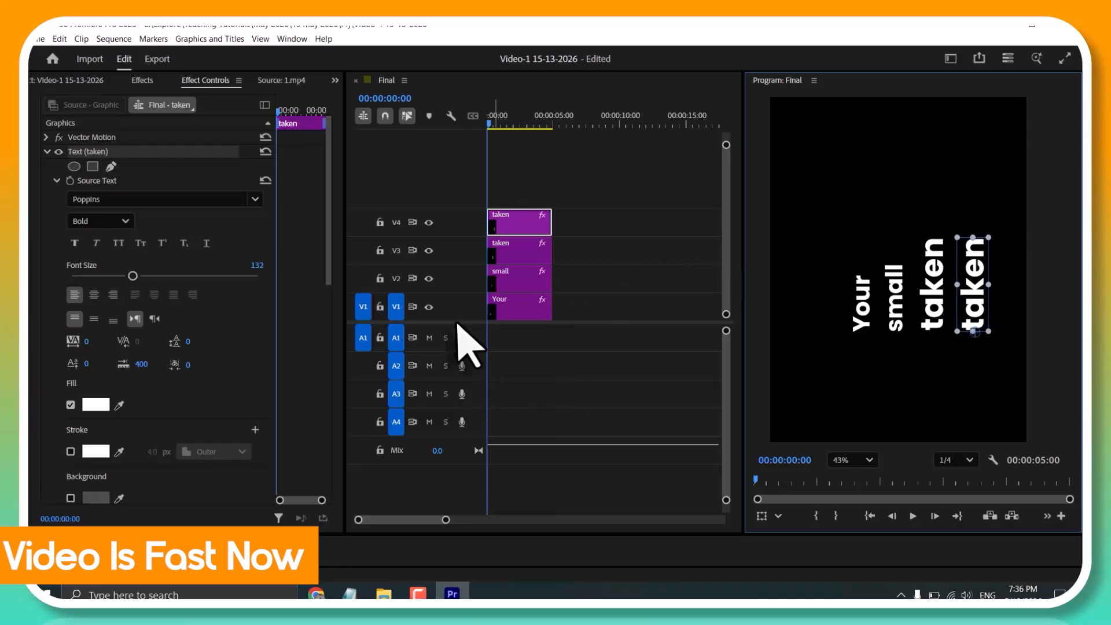
left_click_drag(457, 323, 457, 360)
left_click(533, 240)
left_click(498, 262)
left_click(965, 266)
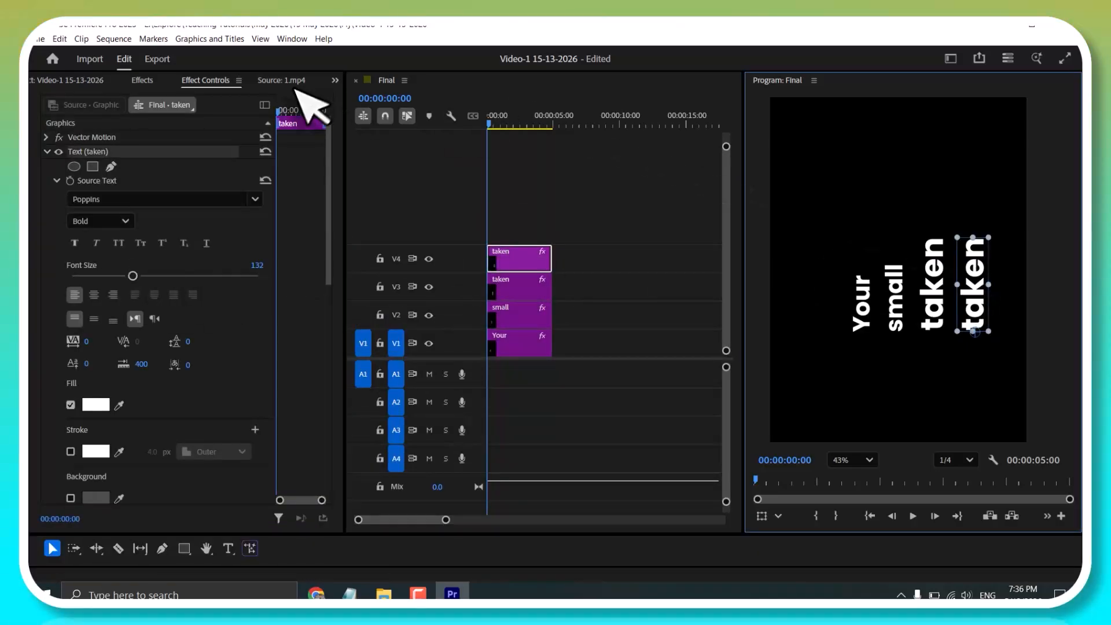
Scrub 1.mp4 to 00:00:02:07 for reference and change the V4 text to "consistency"
left_click(289, 81)
left_click_drag(42, 480, 91, 480)
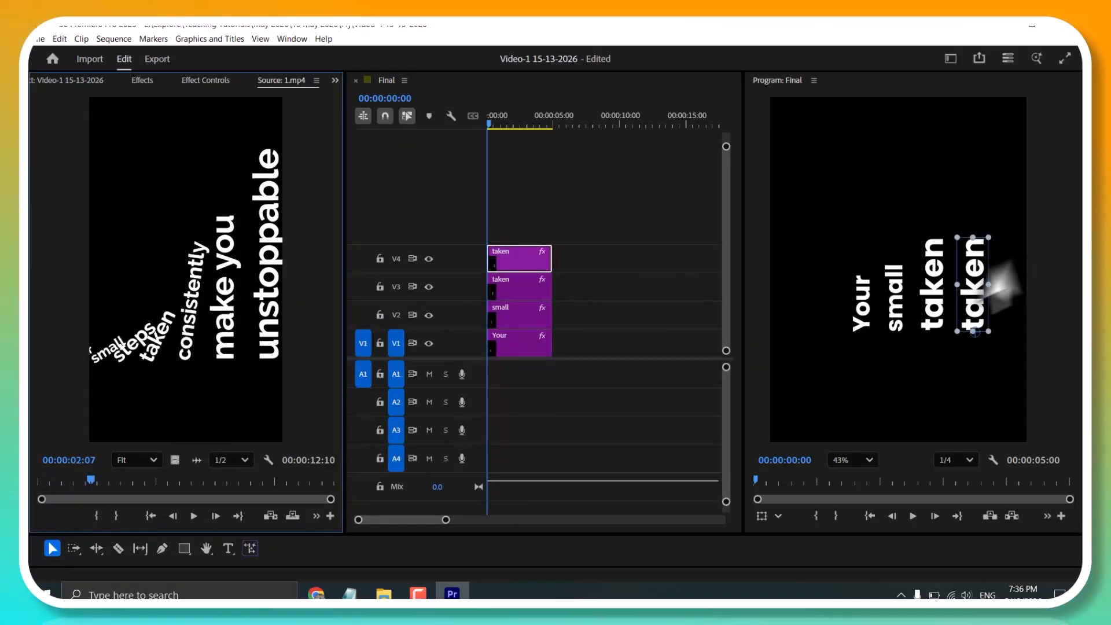
double_click(963, 283)
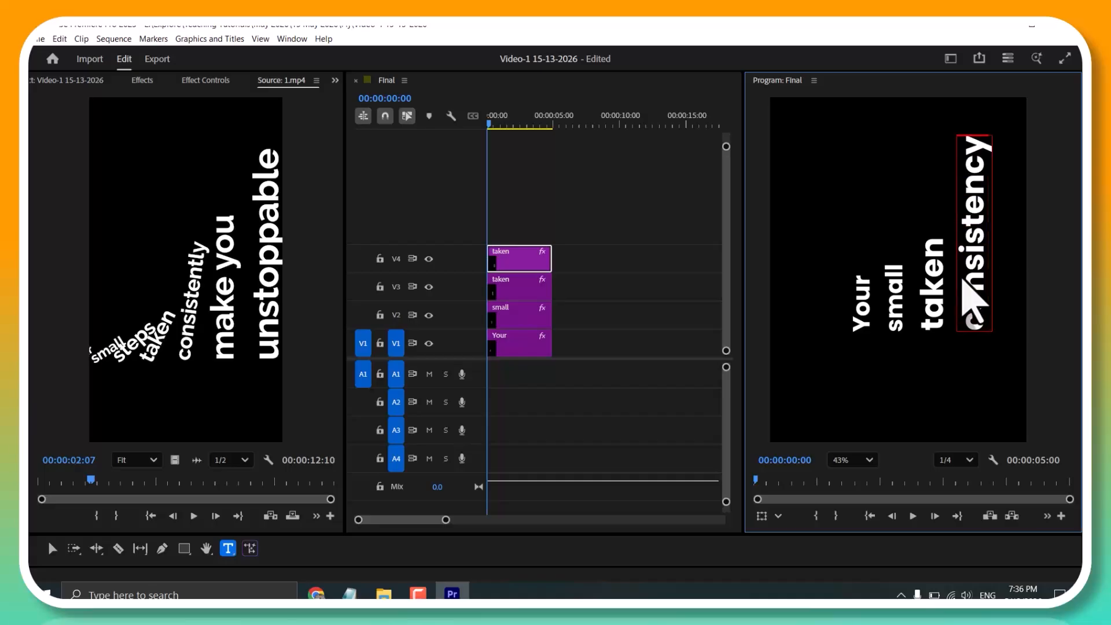
key("v")
Add the words "make you" to the right of "consistency" using a duplicate of the "consistency" clip on V5
left_click_drag(501, 258, 517, 237)
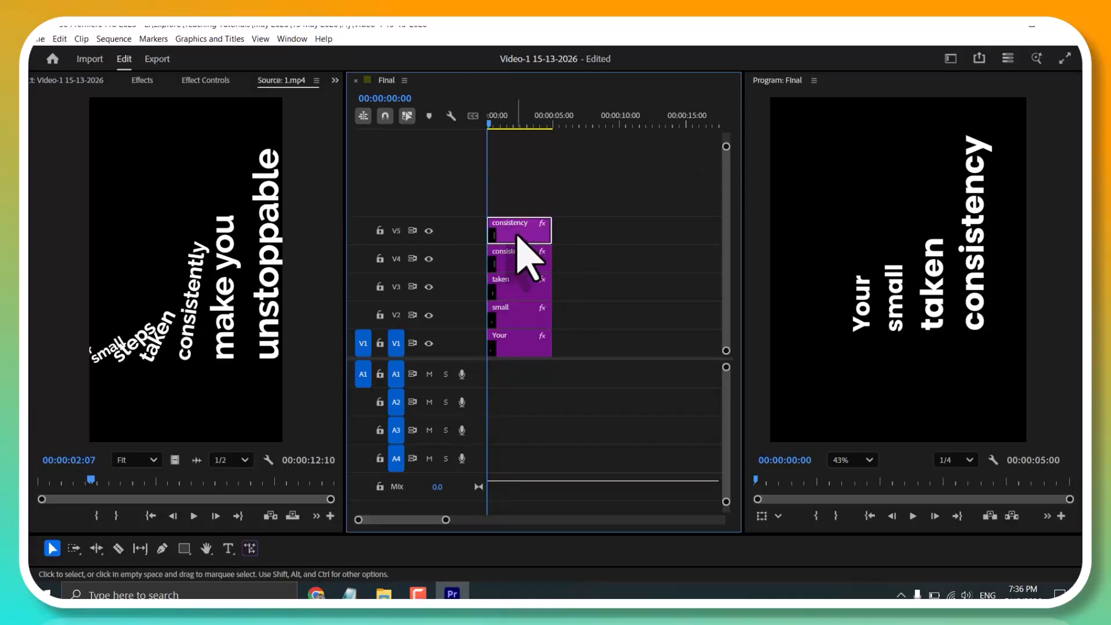
left_click_drag(982, 250, 1024, 252)
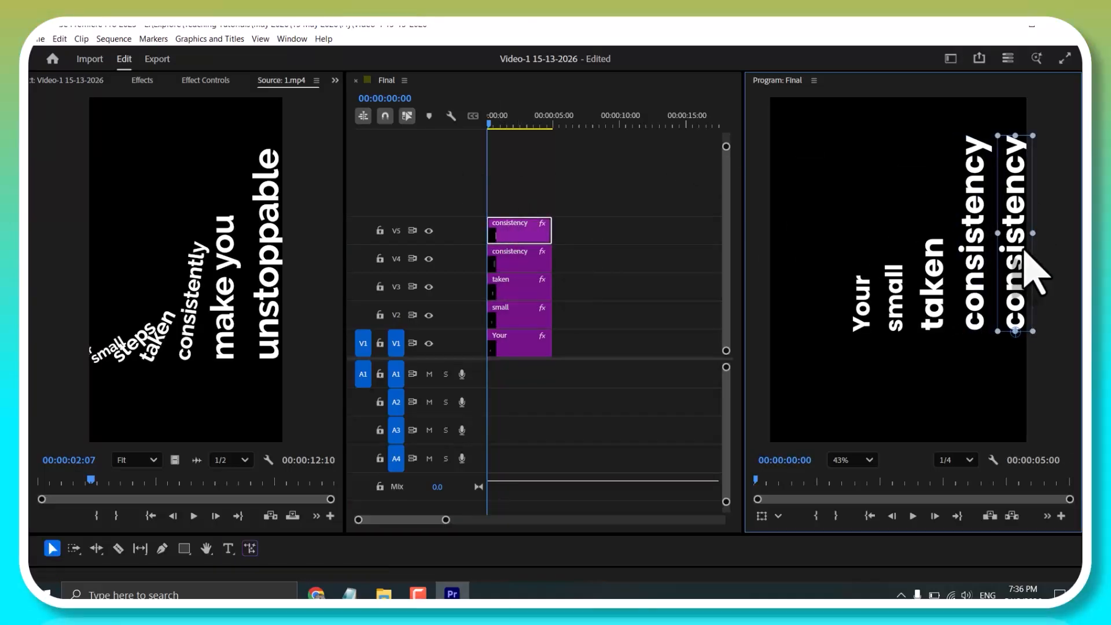
double_click(1026, 252)
type("make")
left_click(529, 235)
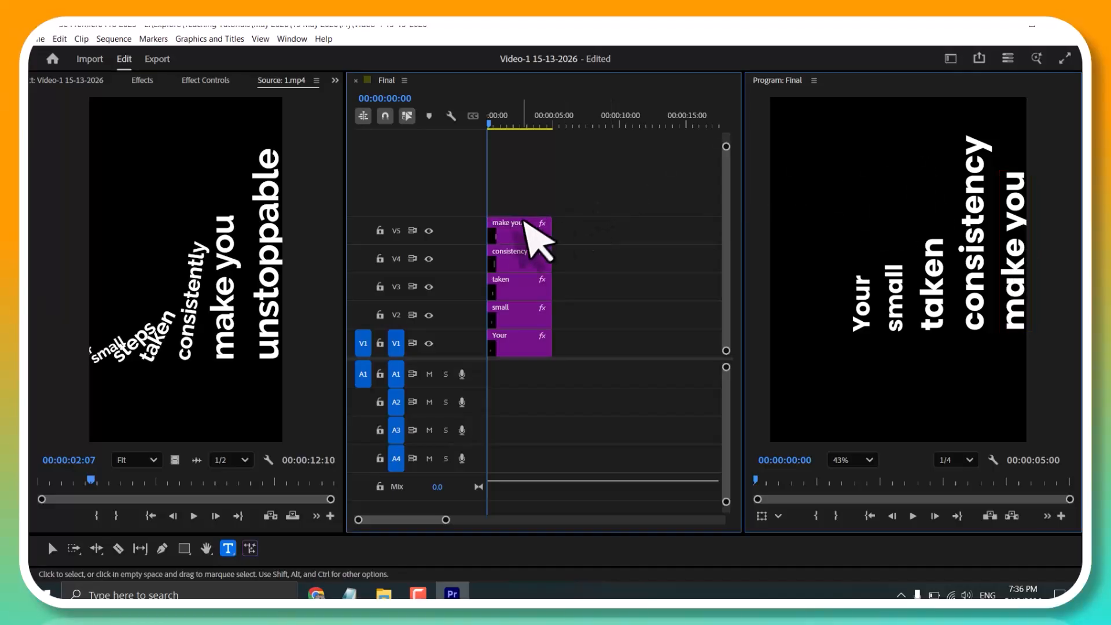
key("v")
Fit the whole frame in the Program Monitor and shift all five text lines to the left, keeping them side by side
left_click(853, 460)
left_click(848, 266)
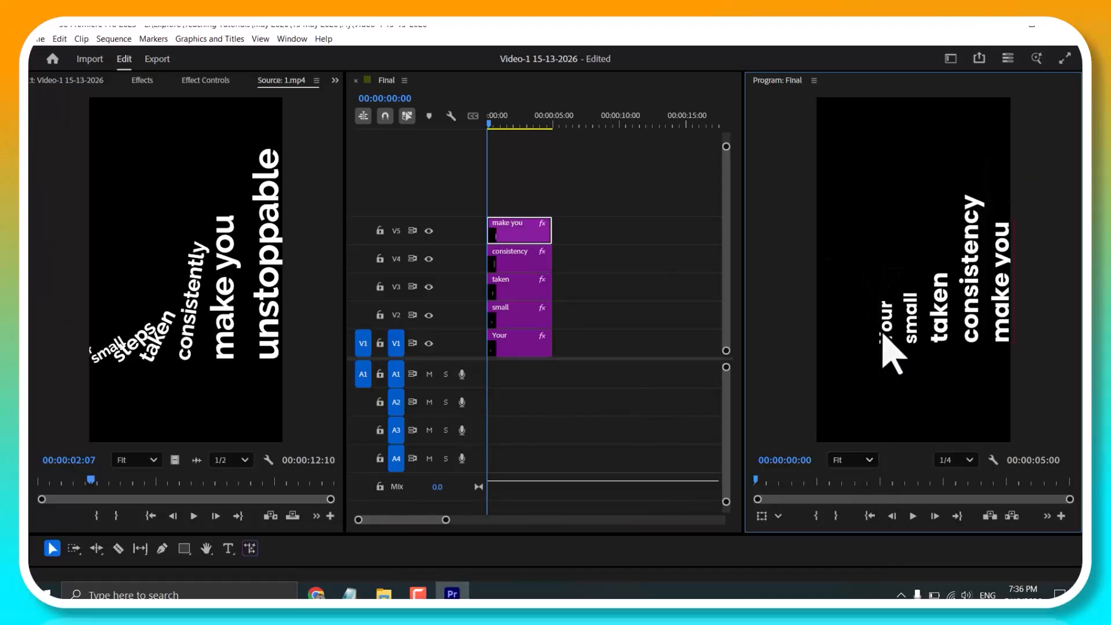
left_click(882, 332)
left_click(913, 327)
mouse_move(910, 328)
left_mouse_down()
mouse_move(871, 328)
mouse_move(920, 333)
mouse_move(906, 333)
left_mouse_up()
left_click_drag(971, 321, 943, 318)
left_click_drag(1004, 317, 980, 318)
Increase the font size of the "make you" text so it stands taller than "consistency"
double_click(980, 318)
left_click(596, 215)
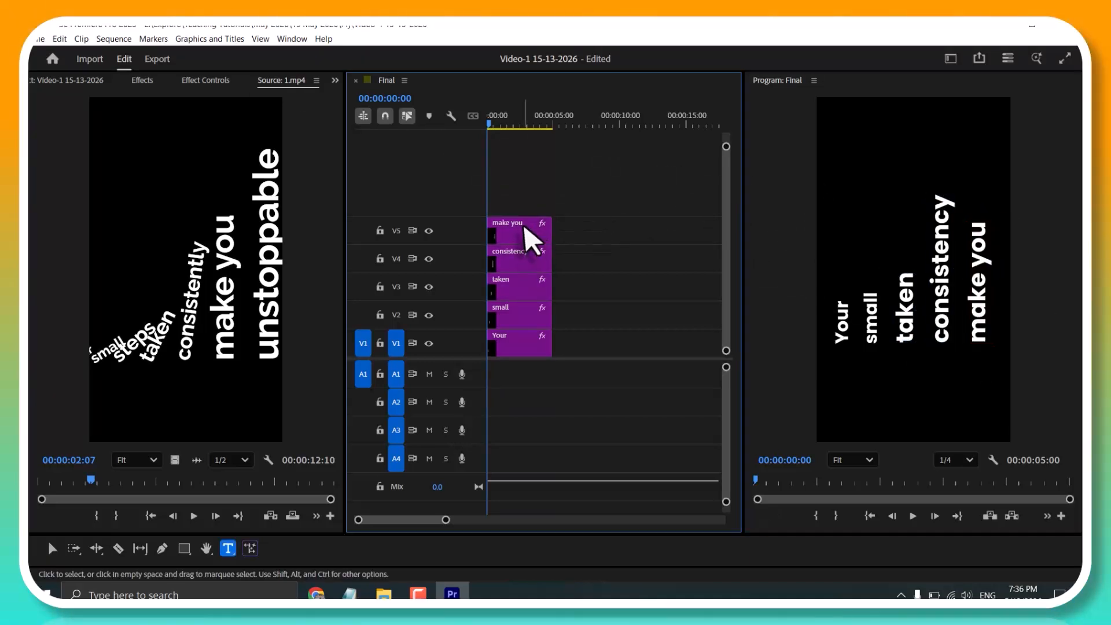
left_click(527, 231)
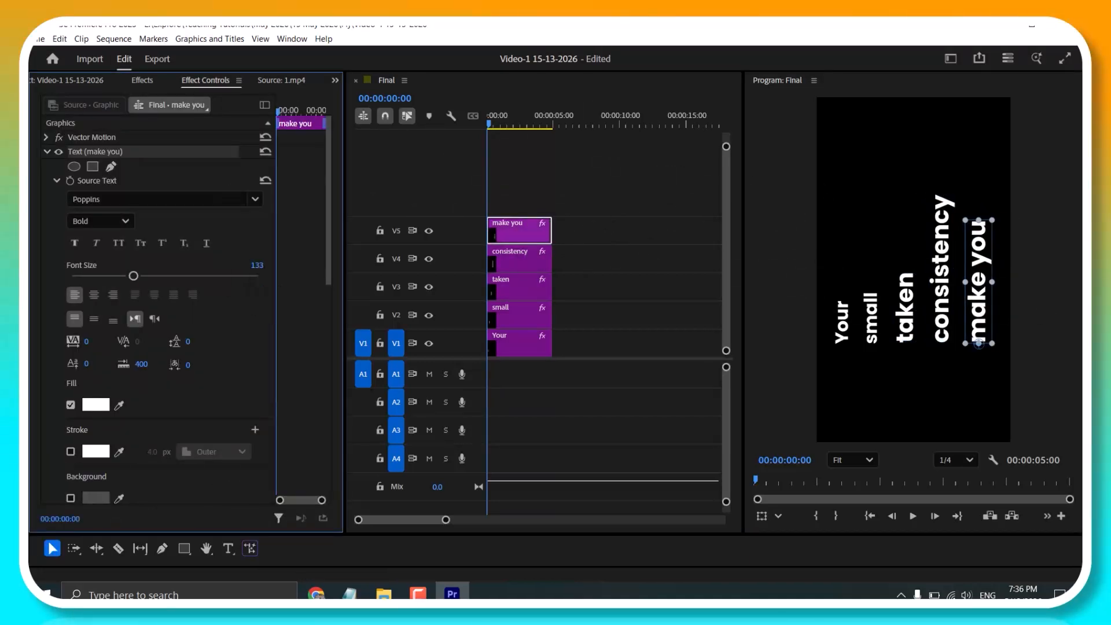
mouse_move(256, 265)
left_mouse_down()
mouse_move(276, 264)
mouse_move(261, 265)
left_mouse_up()
left_click(516, 231)
left_click(613, 278)
Scrub 1.mp4 to 00:00:03:12 for reference and select all five text clips in the timeline
left_click(281, 81)
left_click_drag(93, 479, 118, 480)
left_click(702, 346)
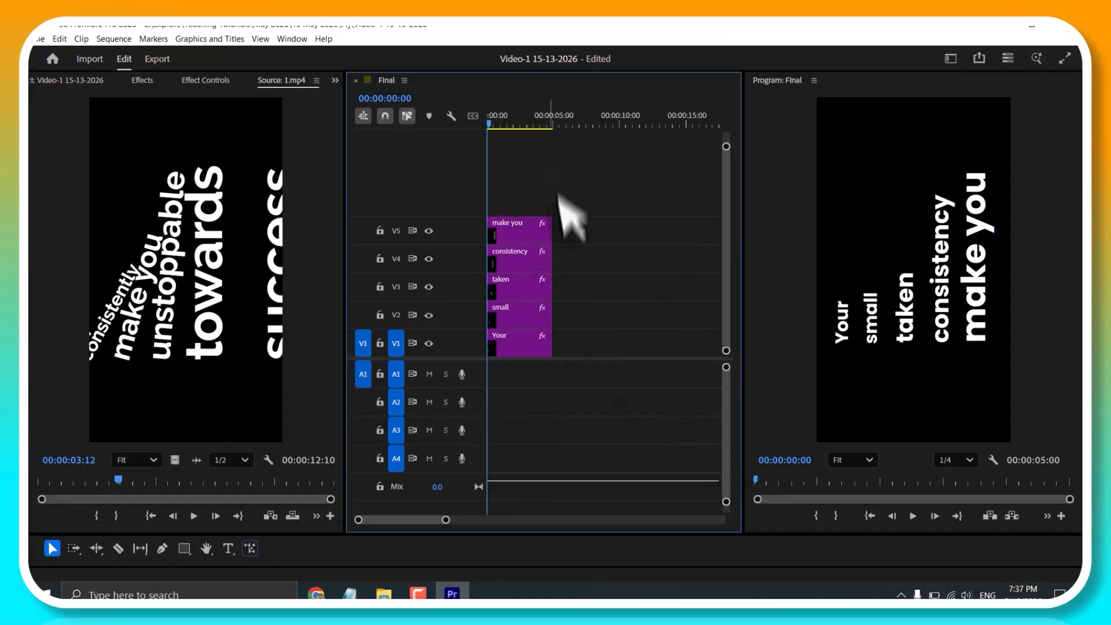
left_click_drag(580, 179, 520, 376)
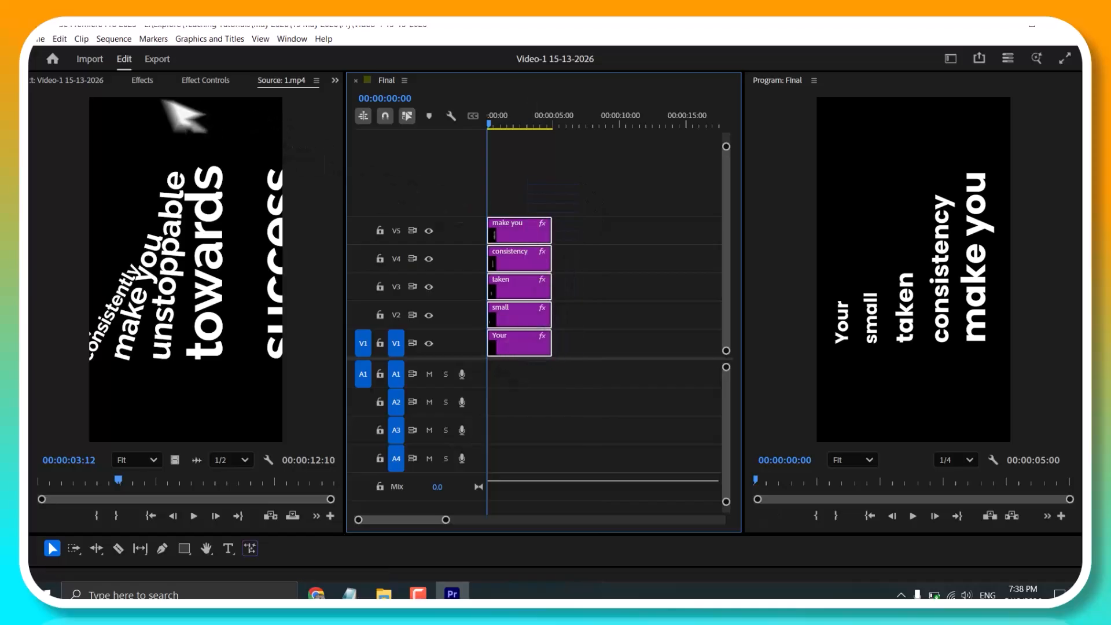
Create a 1920 x 1080 sequence at 25.00 frames/second and name it Tiltles
left_click(65, 80)
left_click(301, 517)
left_click(376, 363)
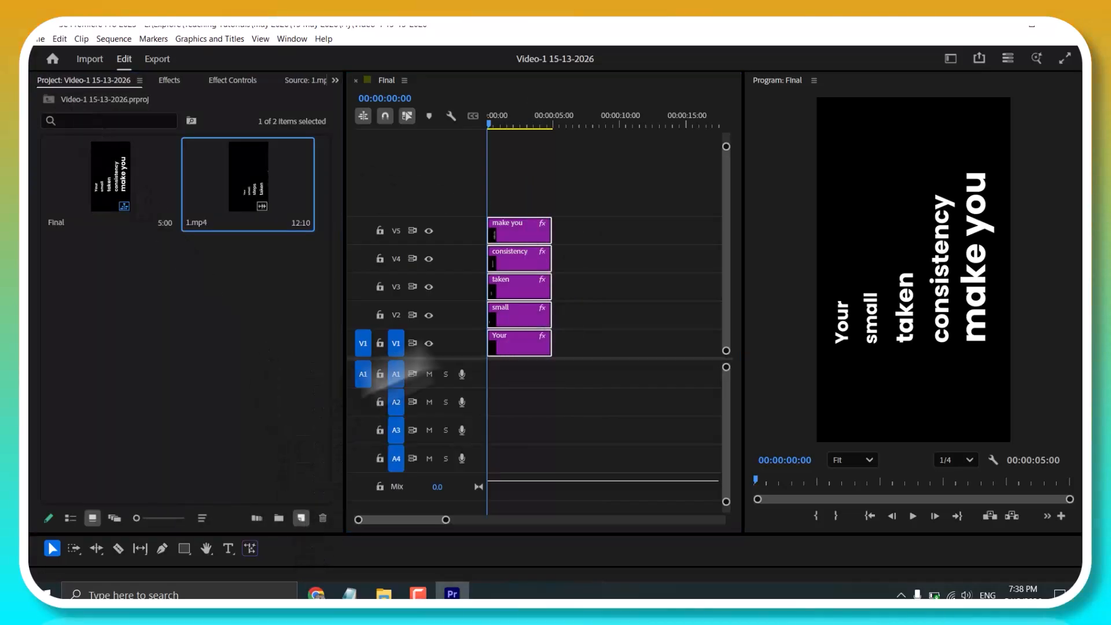
left_click(418, 61)
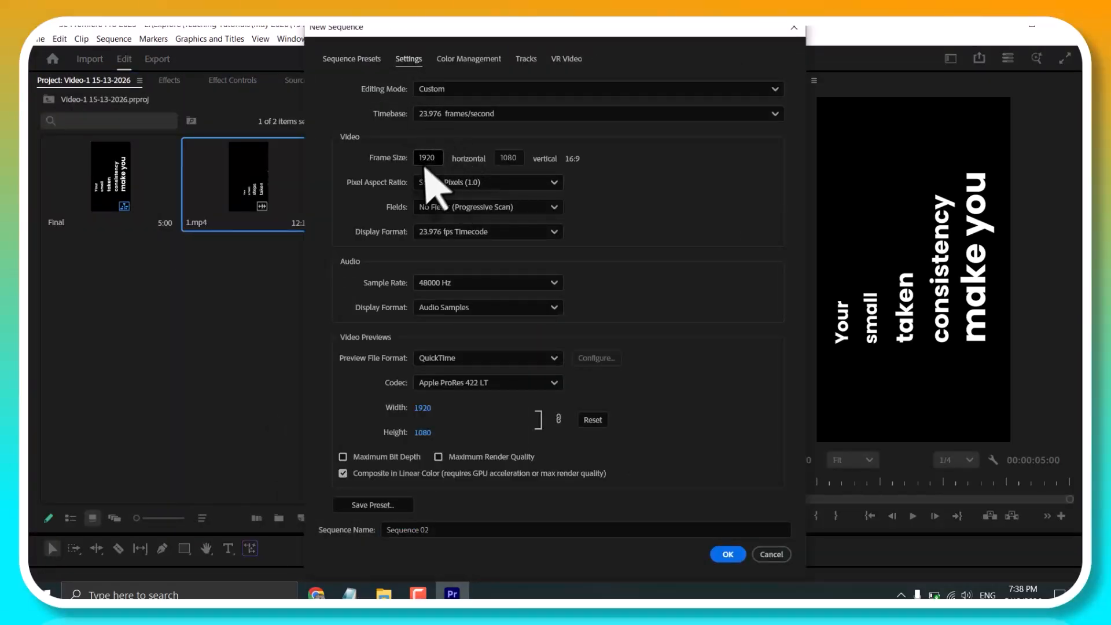
left_click(495, 115)
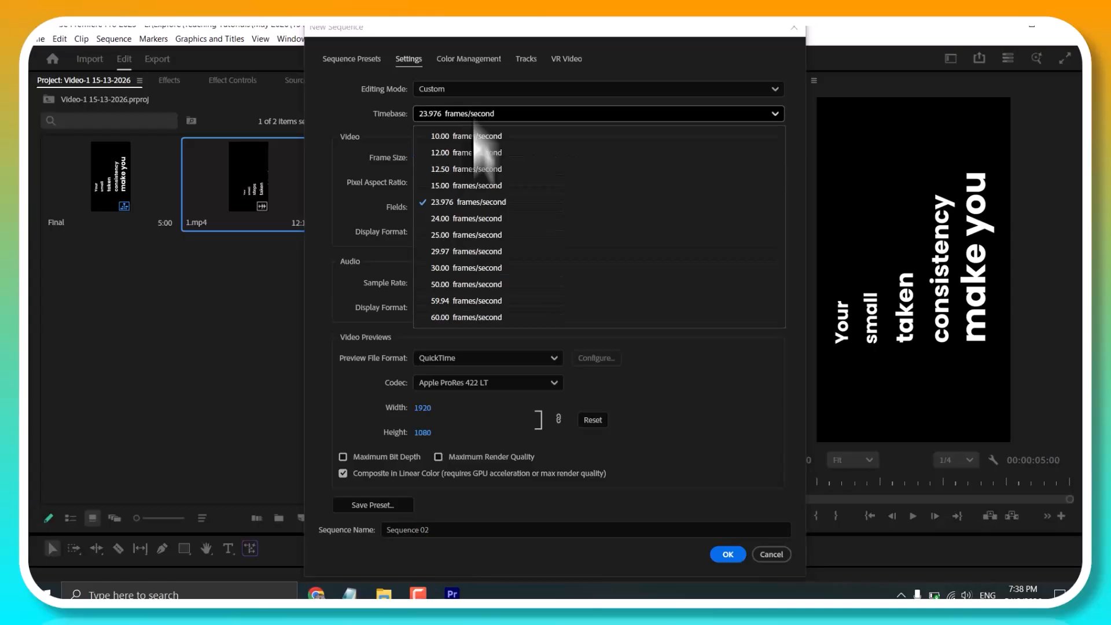
left_click(473, 234)
left_click(726, 555)
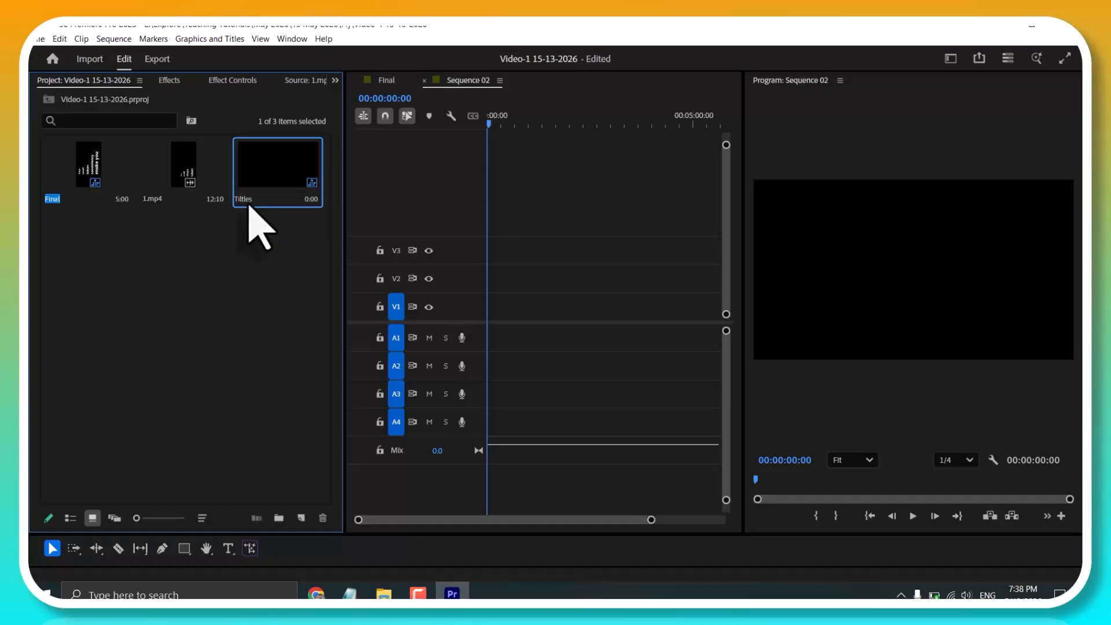
Copy the five text clips from the Final sequence into the Tiltles sequence, starting at 00:00:00:00
left_click(382, 82)
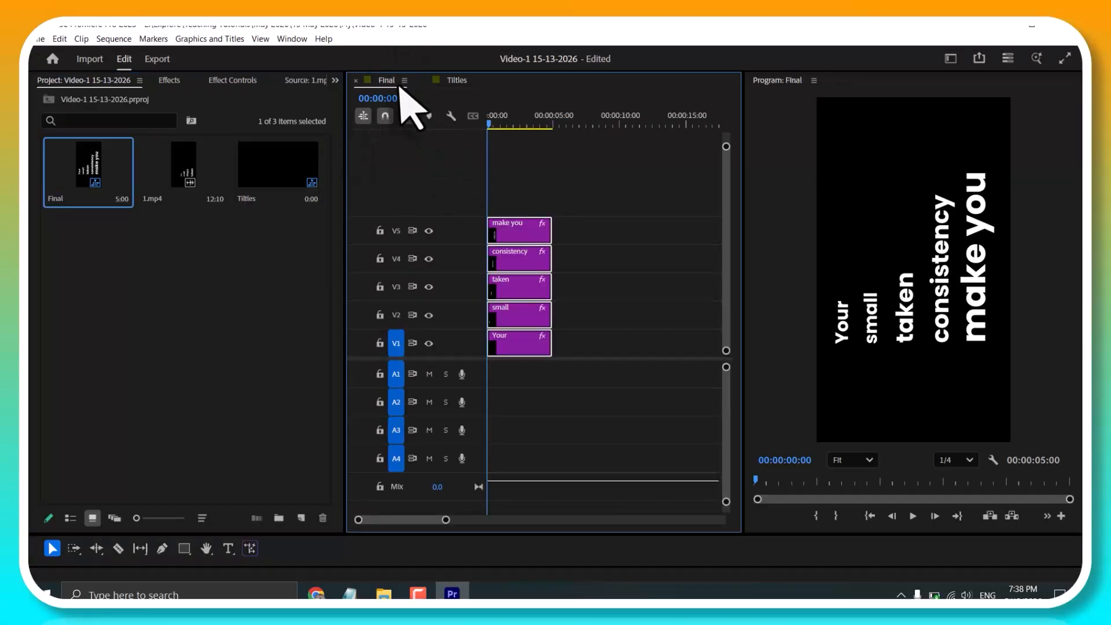
left_click_drag(581, 186, 498, 443)
left_click(457, 81)
key("ctrl+v")
left_click(515, 268)
key("=")
key("=")
key("=")
key("=")
left_click_drag(515, 114, 472, 120)
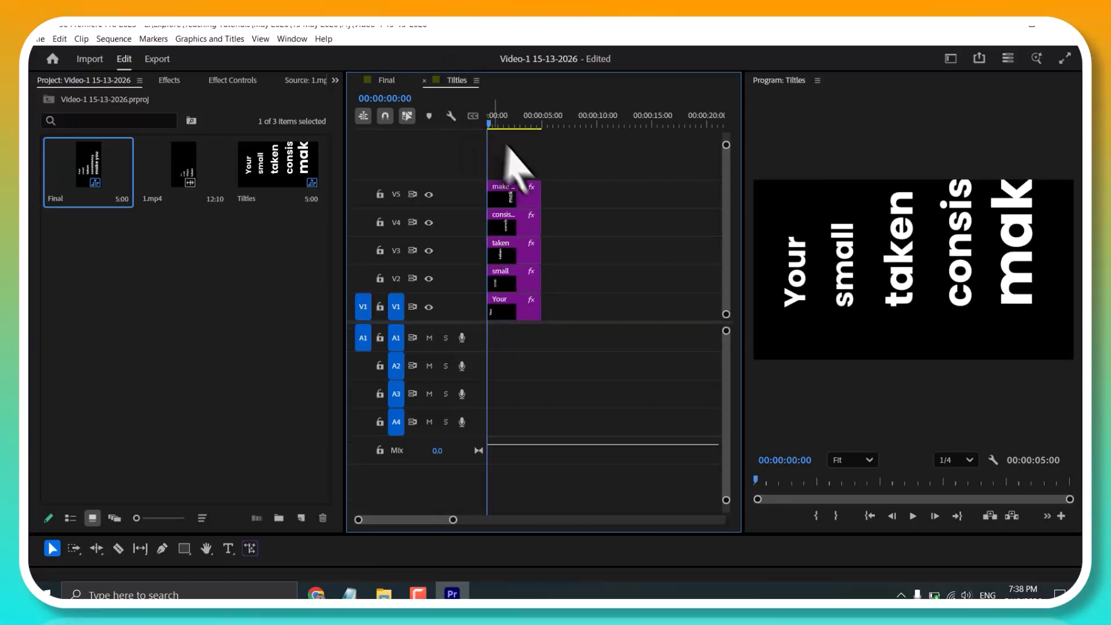
left_click(853, 460)
left_click(834, 267)
Set the Motion scale of the "Your" clip to 50
left_click(800, 303)
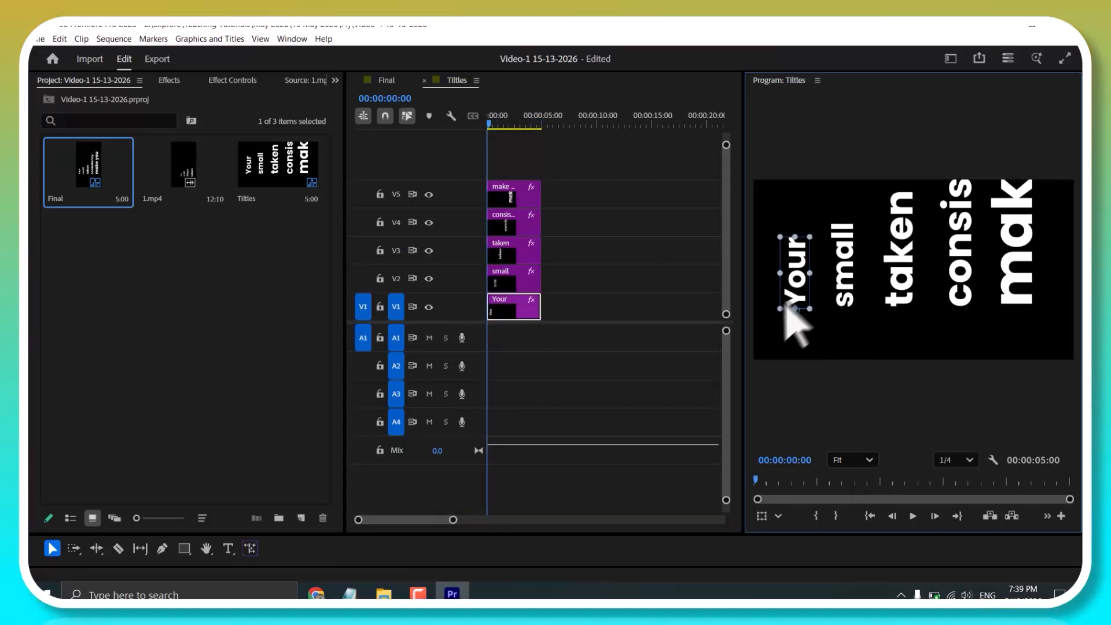
left_click(232, 80)
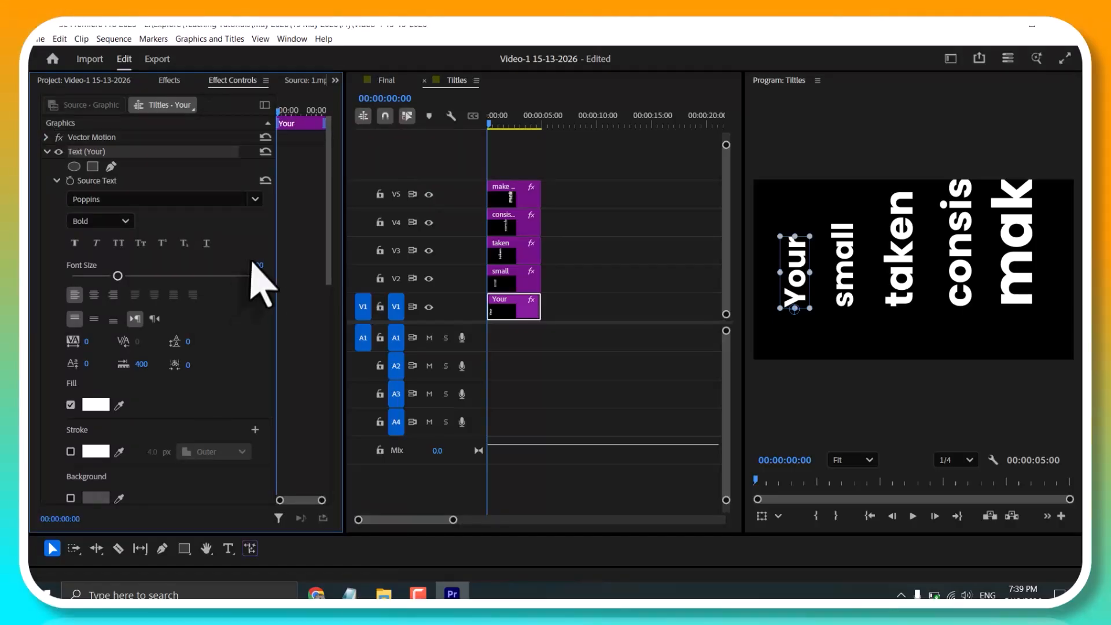
scroll(326, 352, "down", 10)
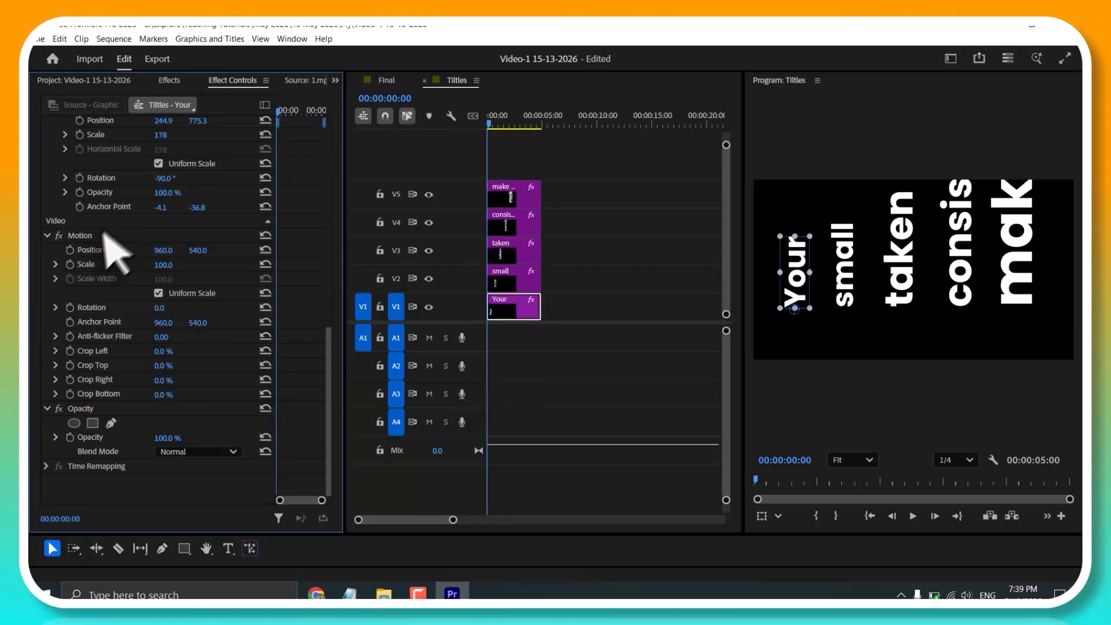
left_click(94, 237)
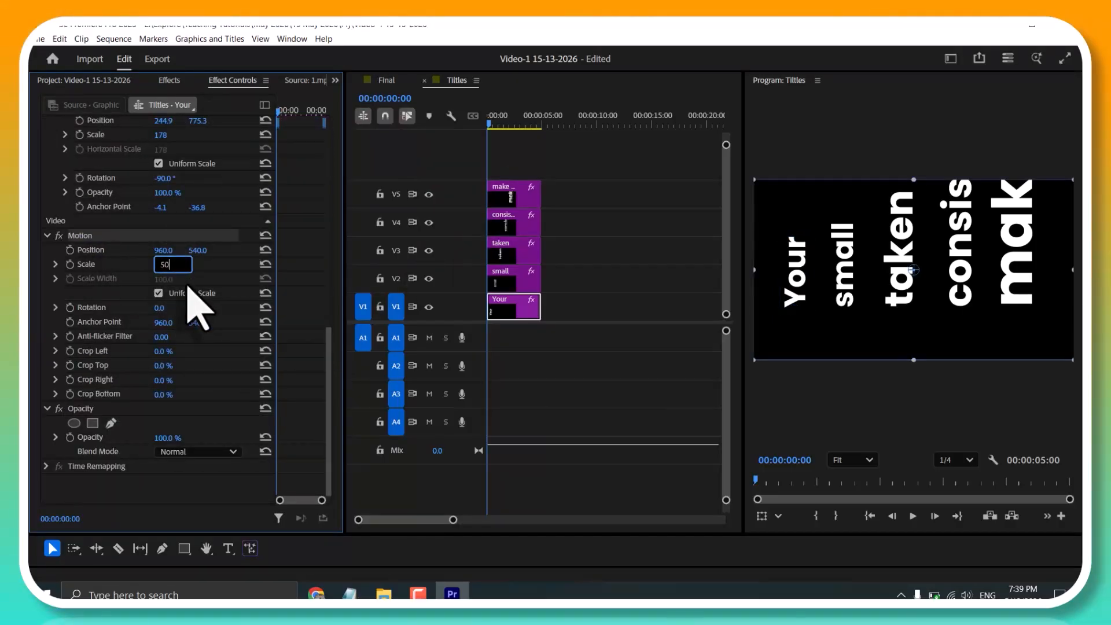
type("50")
key("Return")
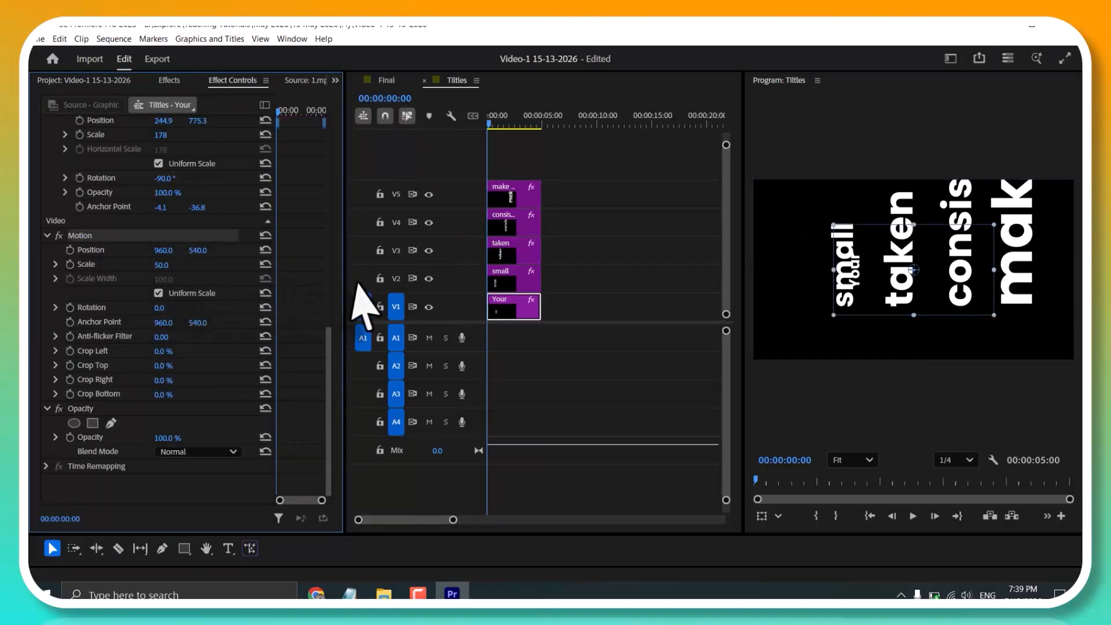
Copy the Motion settings of the "Your" clip to the other four text clips
right_click(94, 237)
left_click(120, 286)
left_click_drag(519, 173, 517, 277)
key("ctrl+v")
left_click(605, 265)
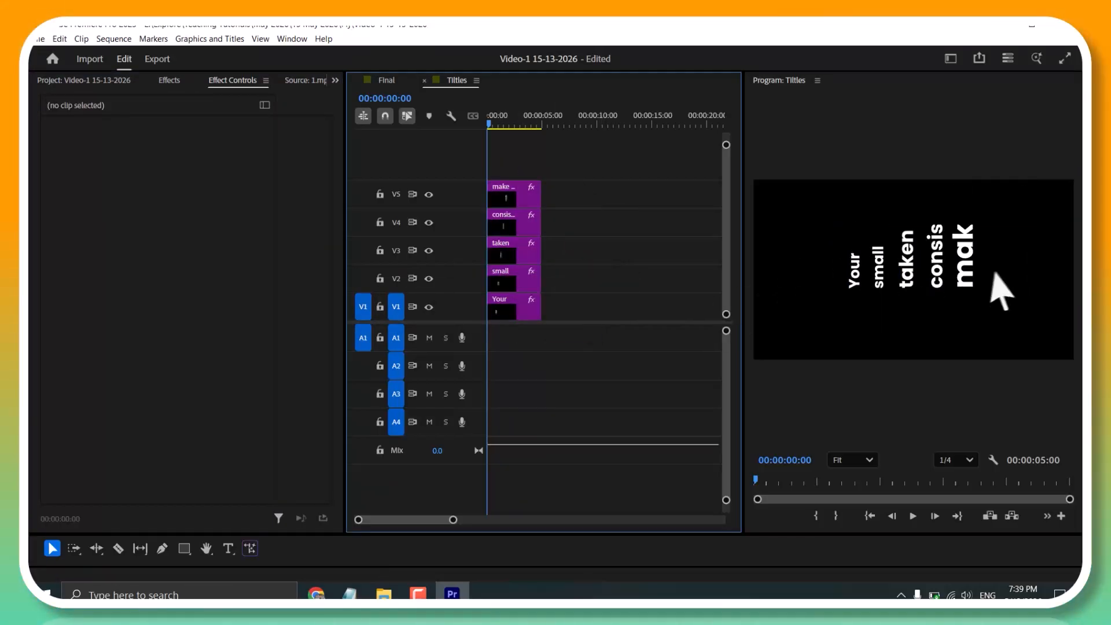
Undo the Motion scale changes on all five text clips
left_click(981, 281)
left_click(506, 307)
left_click(854, 275)
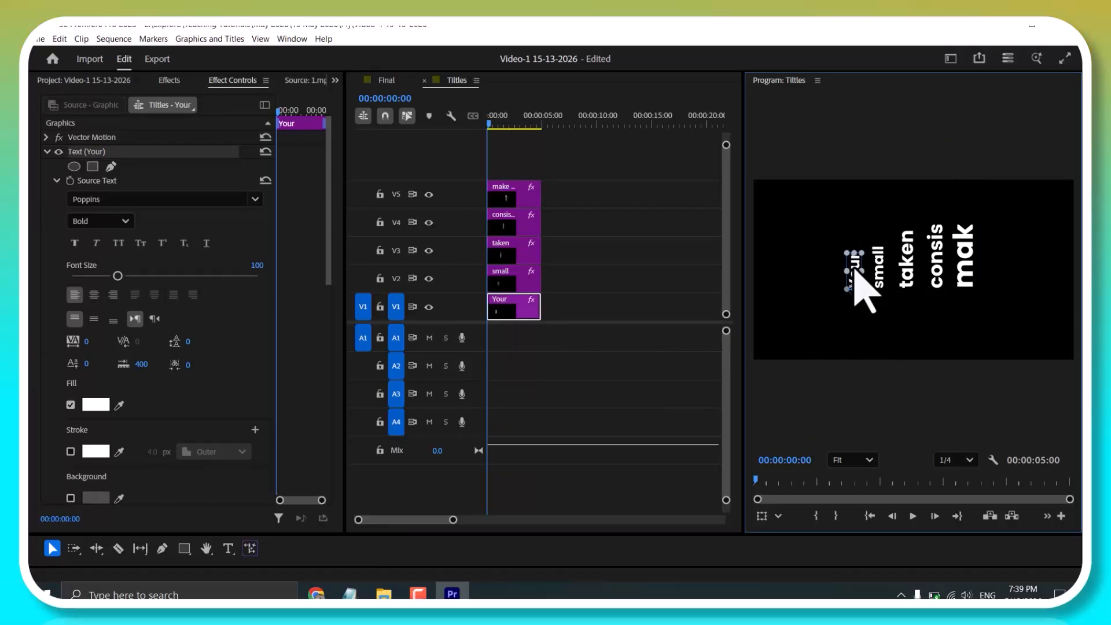
scroll(224, 389, "down", 10)
key("ctrl+z")
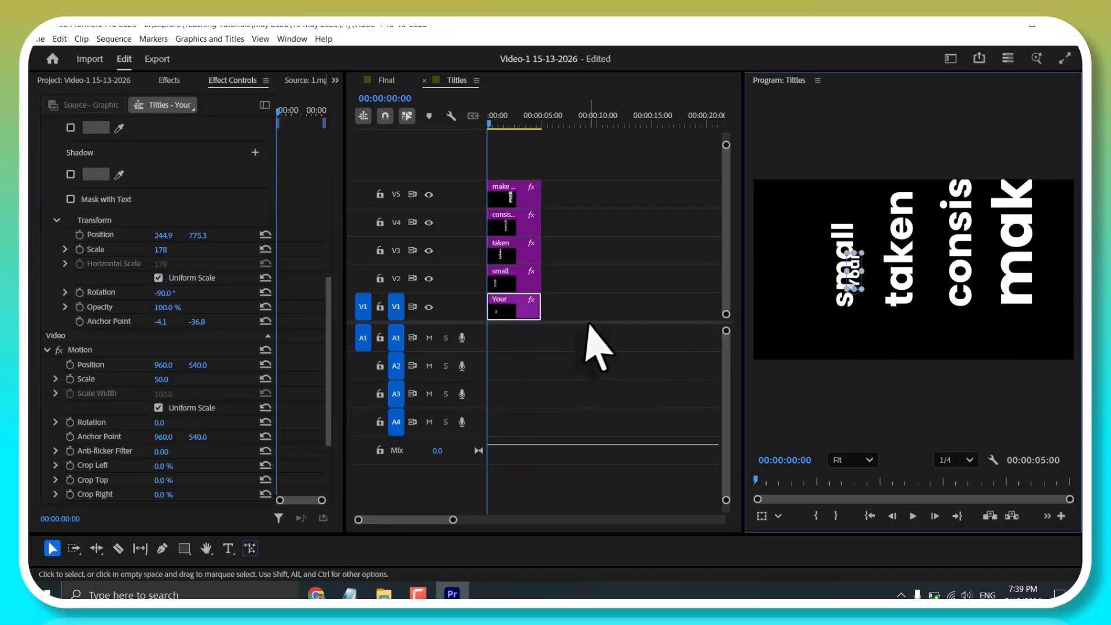
key("ctrl+z")
left_click(589, 323)
left_click(513, 379)
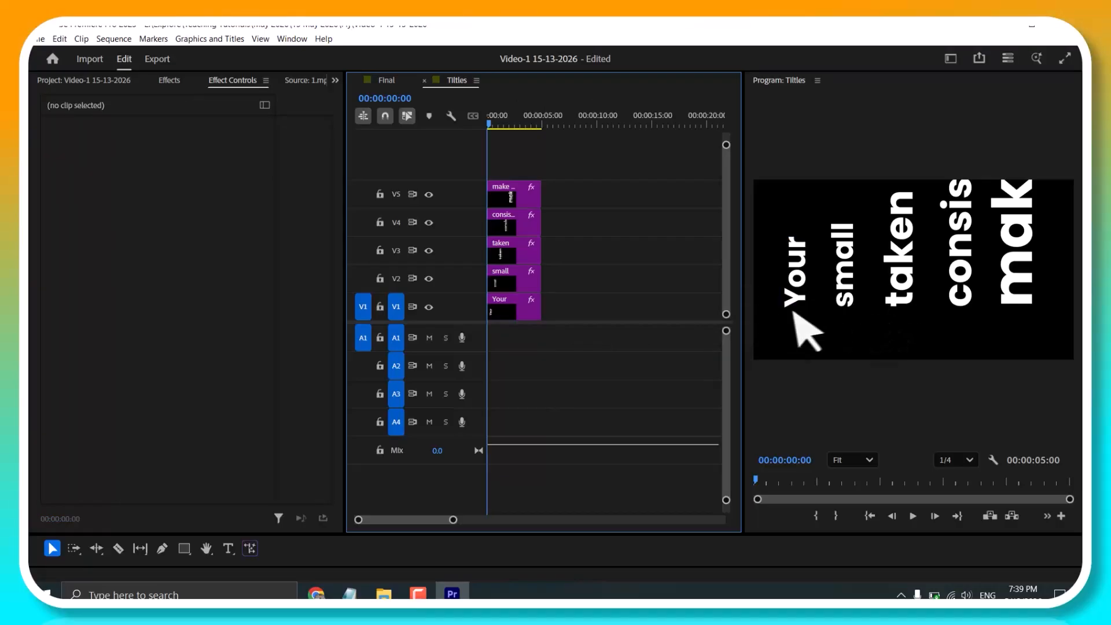
Set the font size of "Your" to 50 and move it near the left edge of the frame
left_click(510, 309)
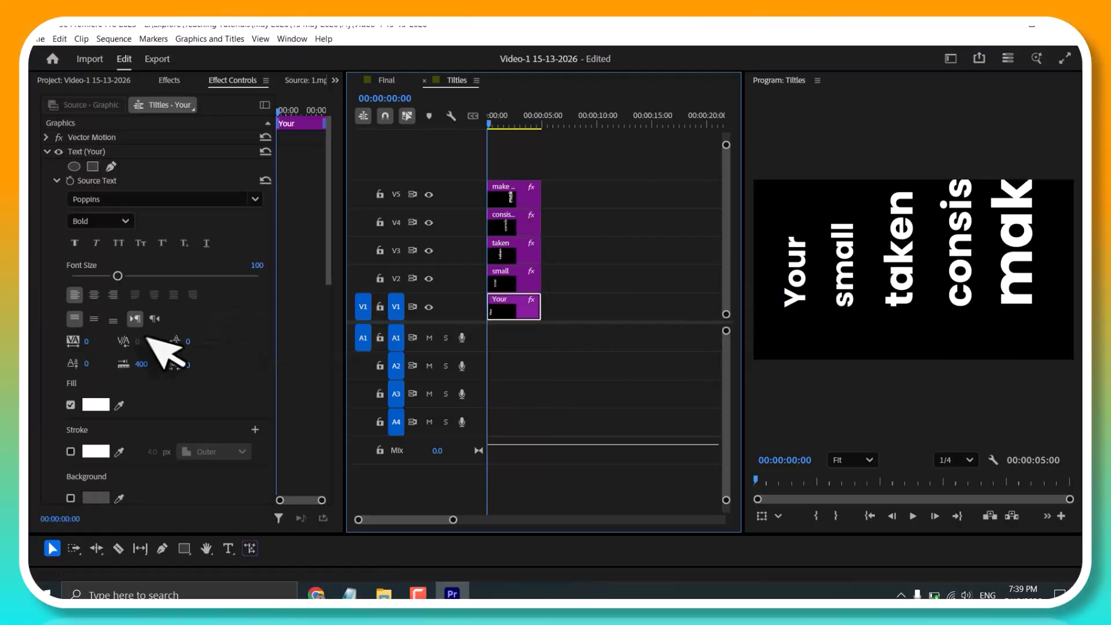
left_click(256, 265)
type("50")
key("Return")
scroll(243, 283, "down", 4)
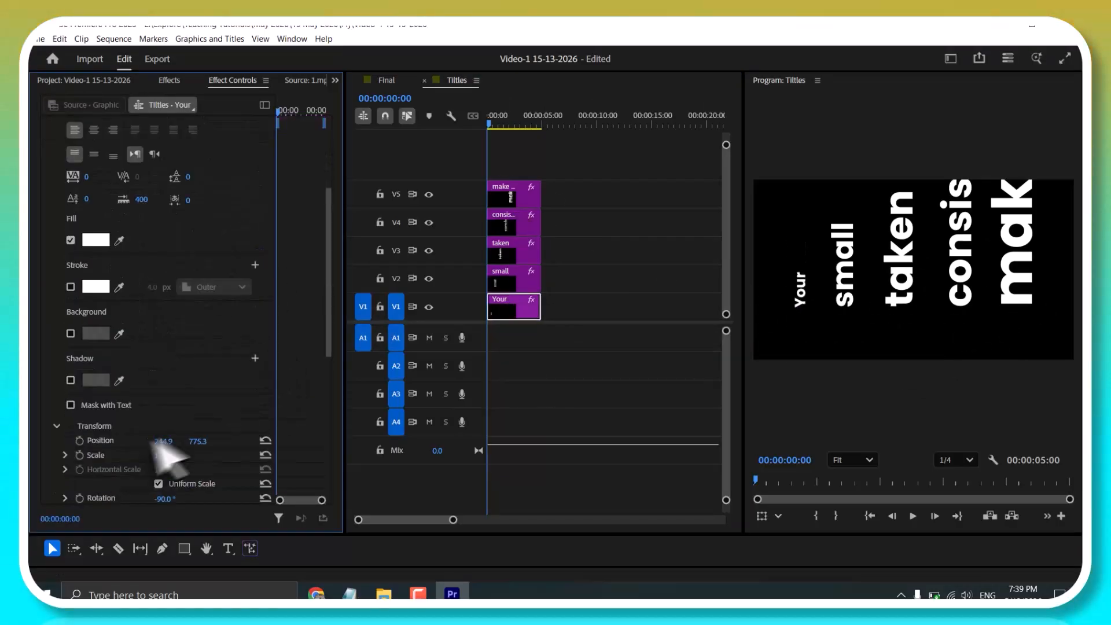
Set the font size of "small" to 50 and move it close beside "Your"
left_click(509, 281)
left_click(258, 265)
type("50")
key("Return")
scroll(298, 347, "down", 4)
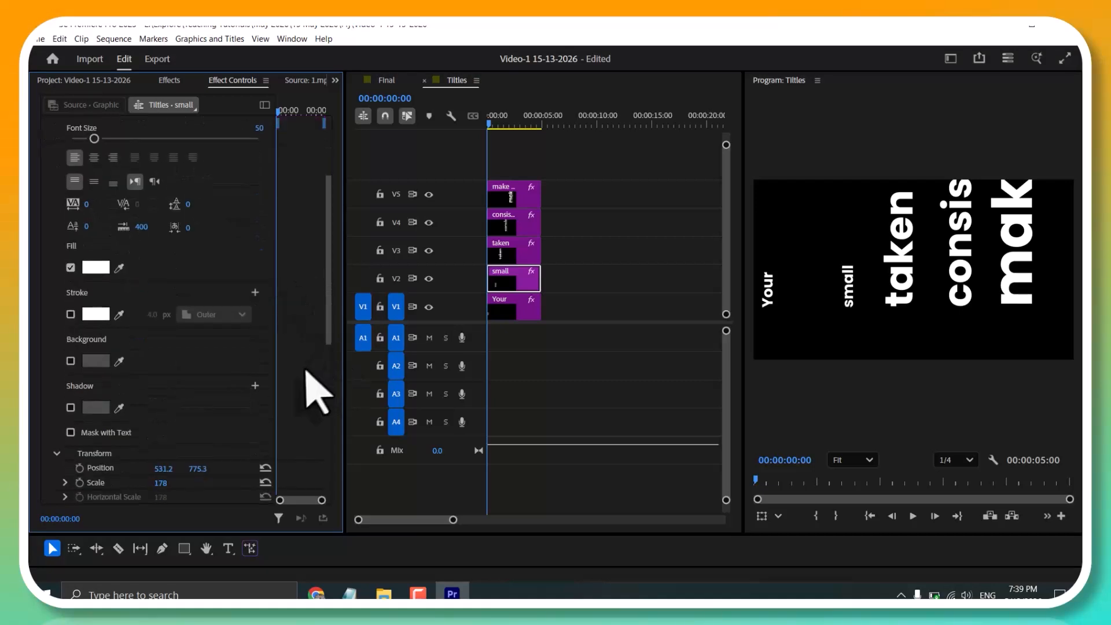
left_click_drag(163, 442, 70, 441)
Set the font size of "taken" to 70 and move it close beside "small"
left_click(510, 253)
left_click(259, 265)
type("50")
key("Return")
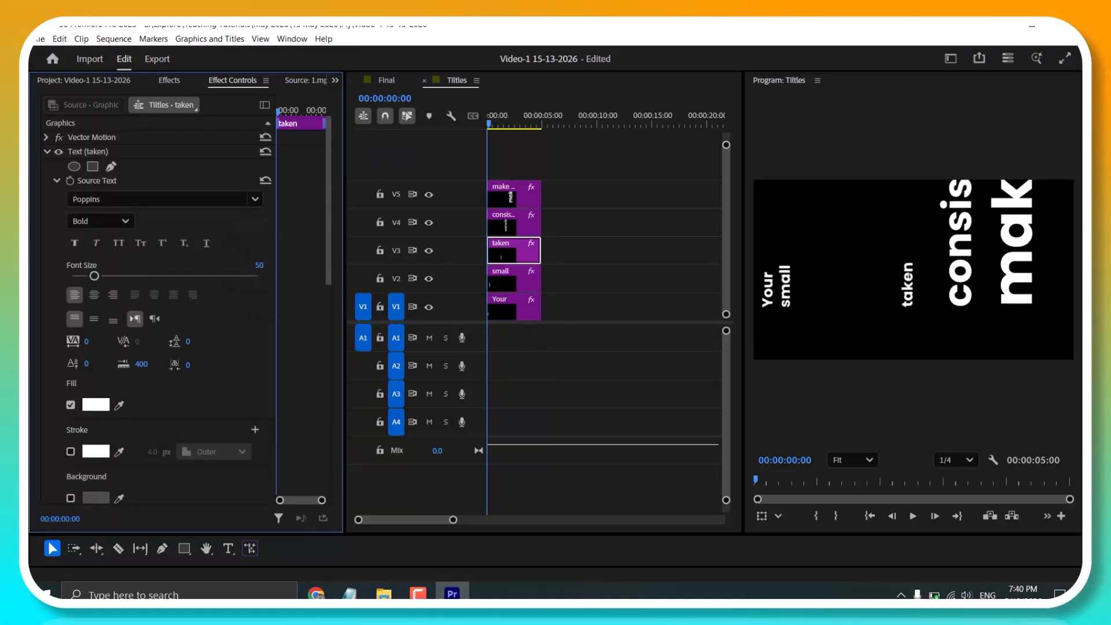
left_click(259, 264)
type("70")
key("Return")
scroll(212, 455, "down", 3)
left_click_drag(164, 482, 54, 482)
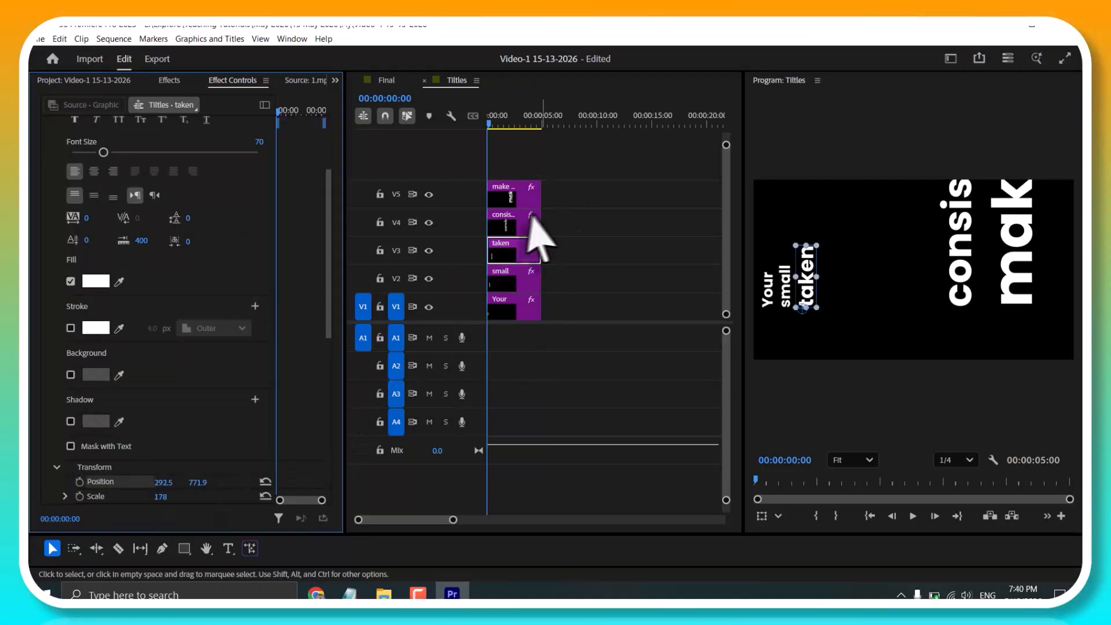
Reduce the font size of "consistency", move it close beside "taken", and match the font size of "taken" to it
left_click(527, 222)
left_click(258, 265)
type("70")
key("Return")
scroll(198, 458, "down", 4)
left_click_drag(163, 454, 124, 454)
left_click(510, 254)
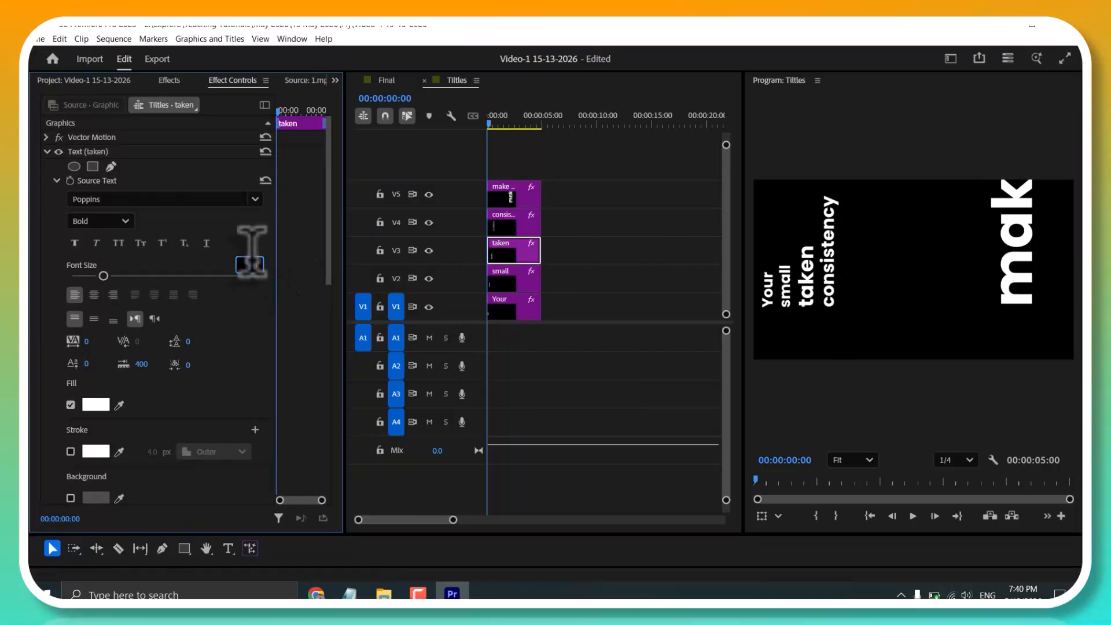
Reduce the font size of "make you" to about 80 so the words fit within the frame
left_click(503, 194)
left_click(258, 265)
type("50")
key("Return")
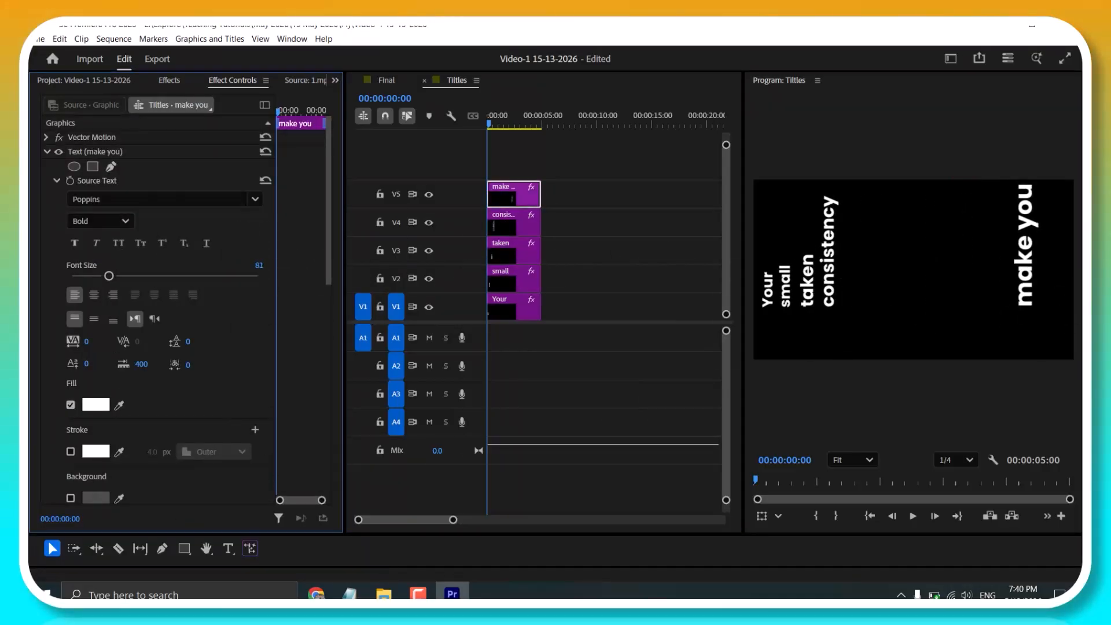
type("0")
key("Return")
Lower "Your" and "small" to a vertical text position of 955
left_click(502, 308)
scroll(197, 346, "down", 6)
left_click_drag(197, 345, 301, 346)
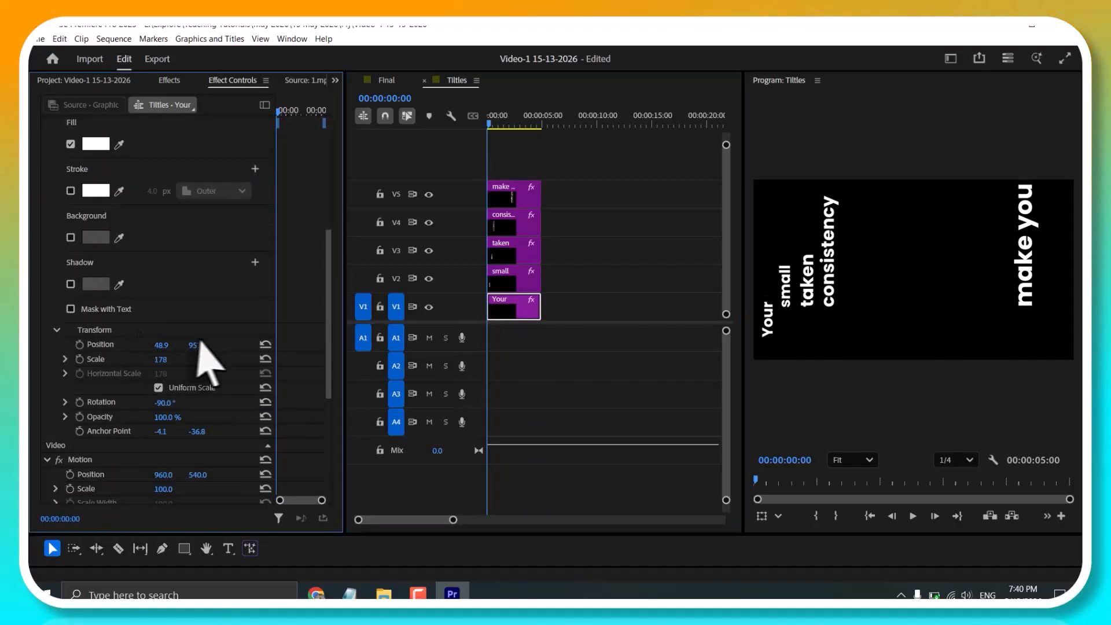
left_click(523, 281)
scroll(263, 354, "down", 3)
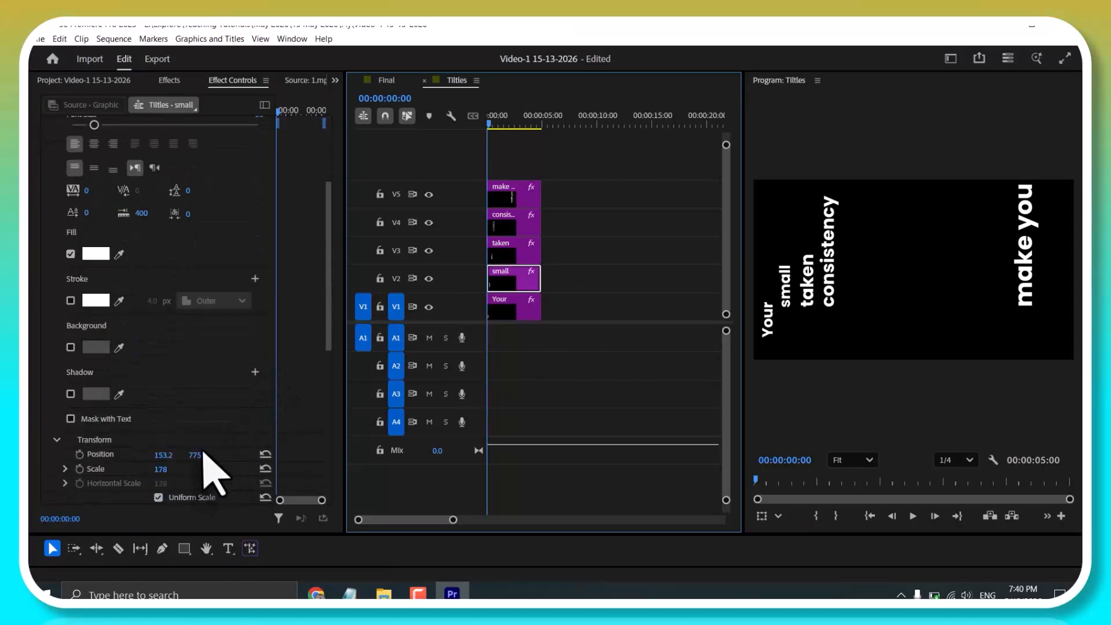
left_click(199, 454)
type("955")
key("Return")
Lower "taken" and "consistency" to a vertical text position of 955
left_click(524, 252)
scroll(256, 363, "down", 4)
left_click(198, 386)
type("955")
key("Return")
left_click(524, 224)
scroll(198, 331, "down", 5)
left_click(198, 330)
type("955")
Set the text position of "make you" to about 583.8 horizontally and 955 vertically, beside "consistency"
left_click(524, 196)
scroll(203, 351, "down", 5)
left_click(199, 357)
type("955")
key("Return")
left_click_drag(163, 358, 43, 358)
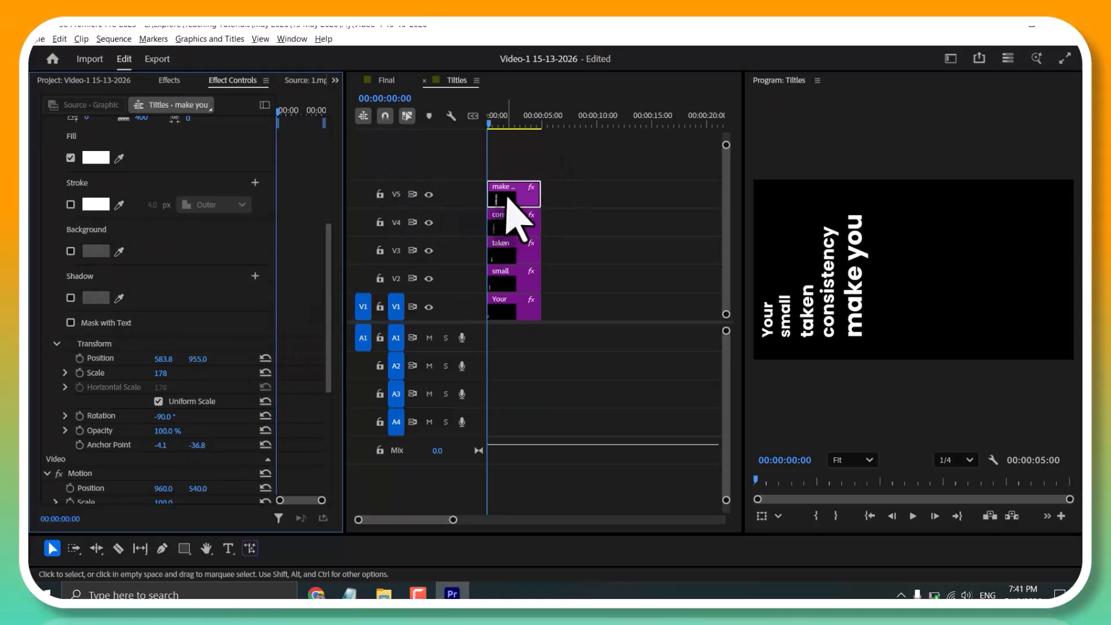
Duplicate the "make you" clip onto V6, shift the copy to the right, and change its text to "unstoppable"
left_click_drag(506, 198, 506, 169)
left_click_drag(860, 305, 885, 304)
left_click(312, 83)
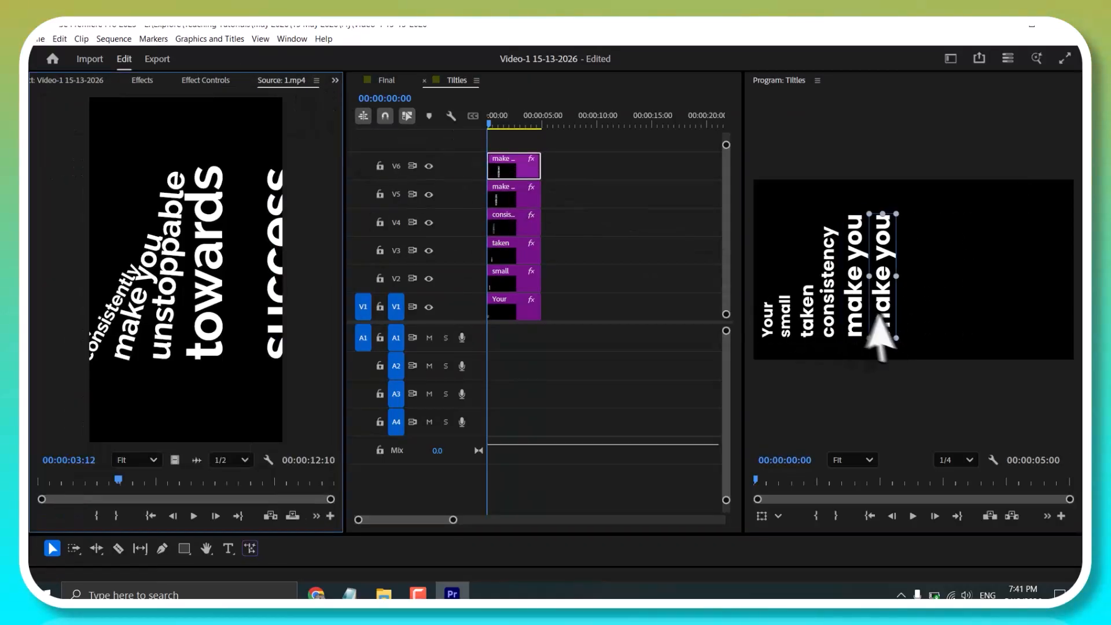
double_click(883, 314)
type("unstoppable")
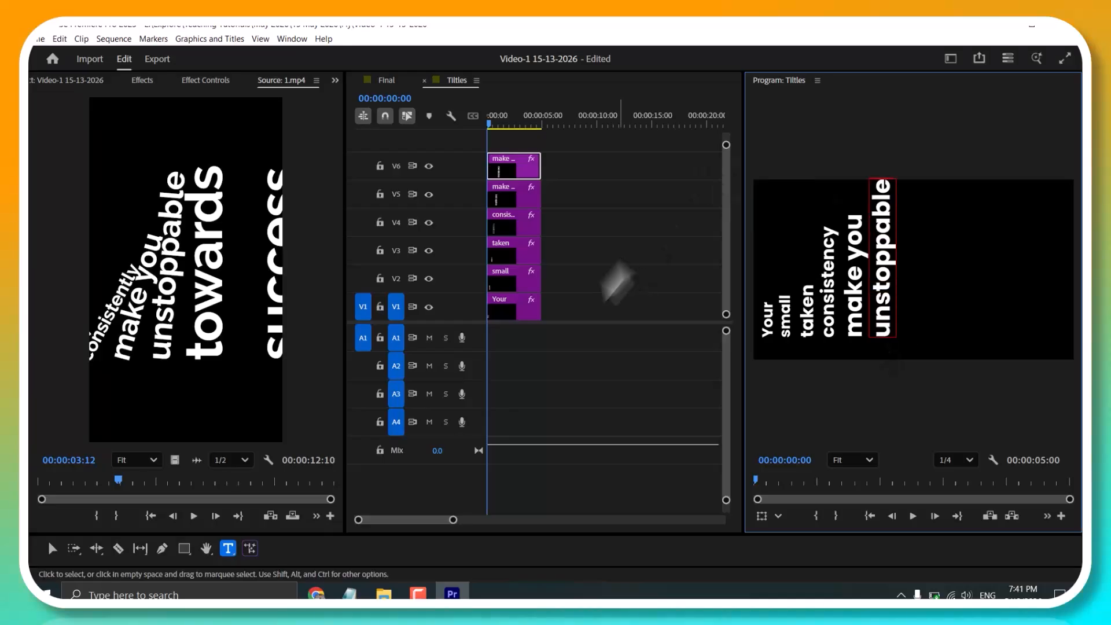
left_click(601, 286)
key("v")
Set the vertical Motion position of the "Your" clip to 631
left_click(766, 324)
left_click(205, 81)
scroll(278, 458, "down", 5)
left_click_drag(197, 387, 146, 386)
left_click(522, 312)
scroll(301, 439, "down", 5)
left_click(210, 388)
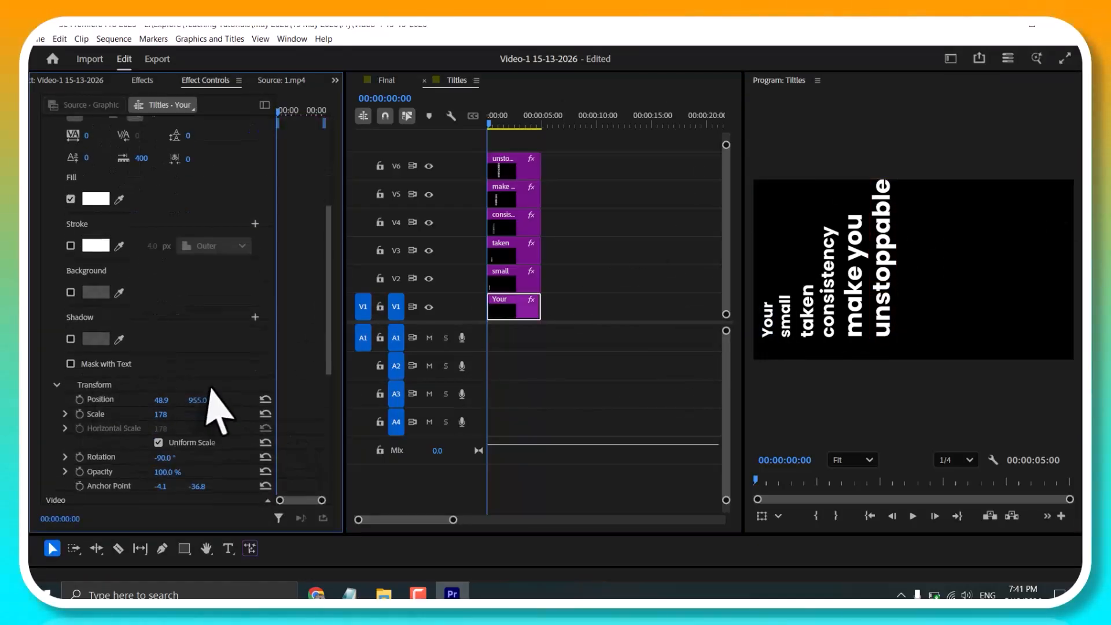
scroll(212, 399, "down", 3)
left_click(214, 406)
left_click(202, 418)
type("630")
key("Return")
Copy the Motion settings of "Your" to the other text clips so all words line up at the new height
left_click(94, 406)
key("ctrl+c")
left_click_drag(558, 146, 473, 286)
key("ctrl+v")
left_click(509, 329)
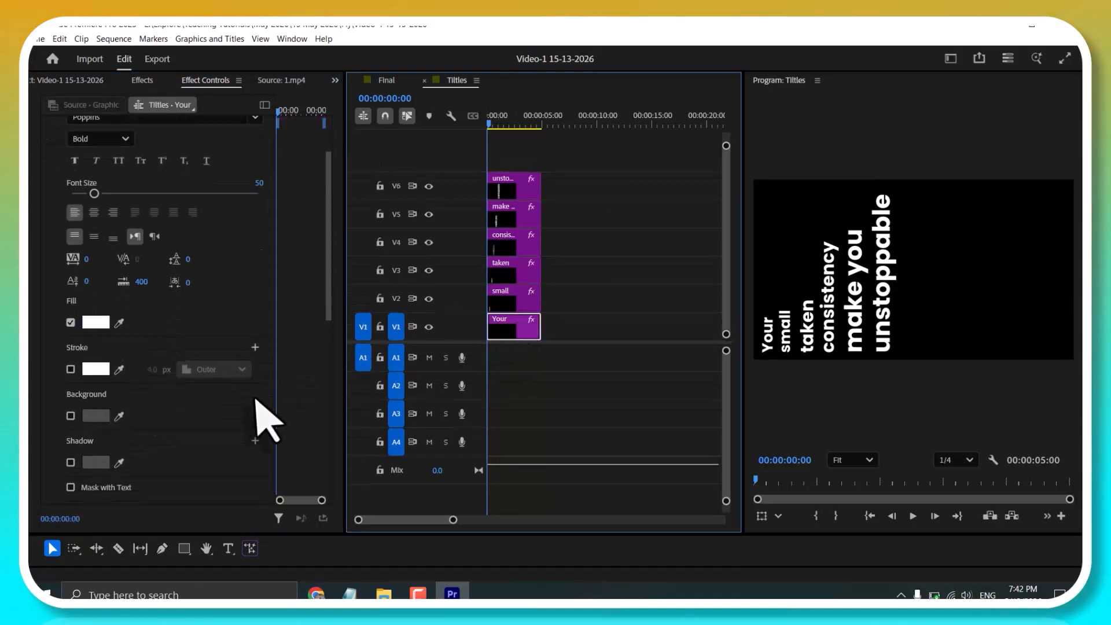
scroll(151, 358, "down", 5)
scroll(260, 290, "up", 10)
Duplicate the "unstoppable" clip onto V7, shift the copy to the right, and change its text to "towards"
left_click_drag(509, 185, 509, 158)
left_click_drag(428, 343, 428, 412)
left_click(564, 249)
left_click(518, 228)
left_click_drag(882, 247, 910, 249)
left_click(282, 80)
double_click(912, 302)
type("towards")
key("Escape")
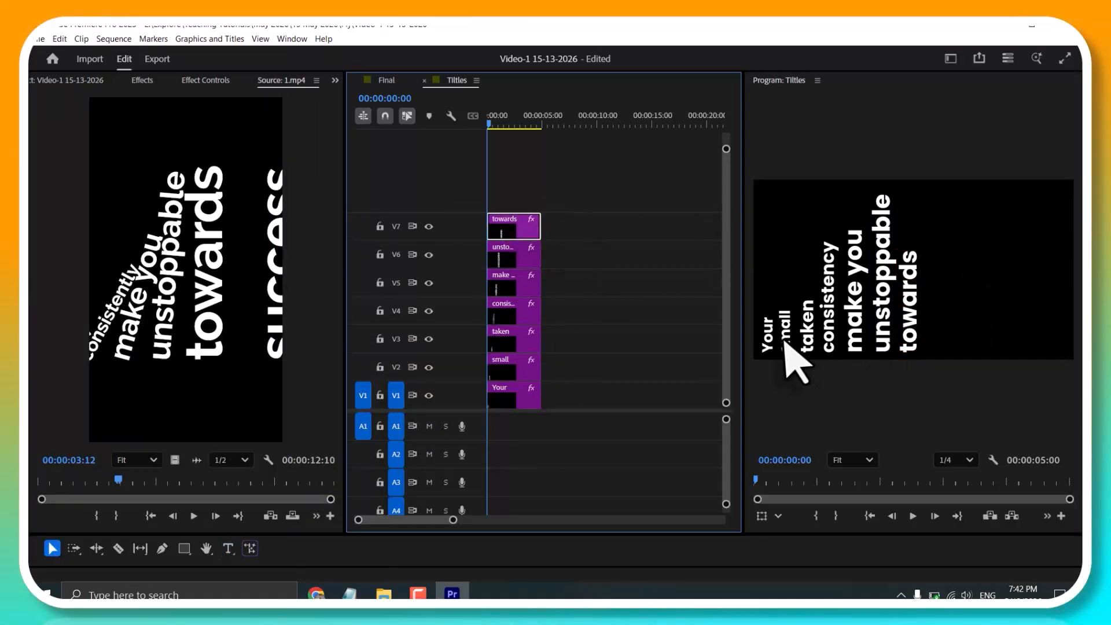
Reduce the font size of "Your" and set the font size of "small" to 35
left_click(767, 334)
left_click(205, 80)
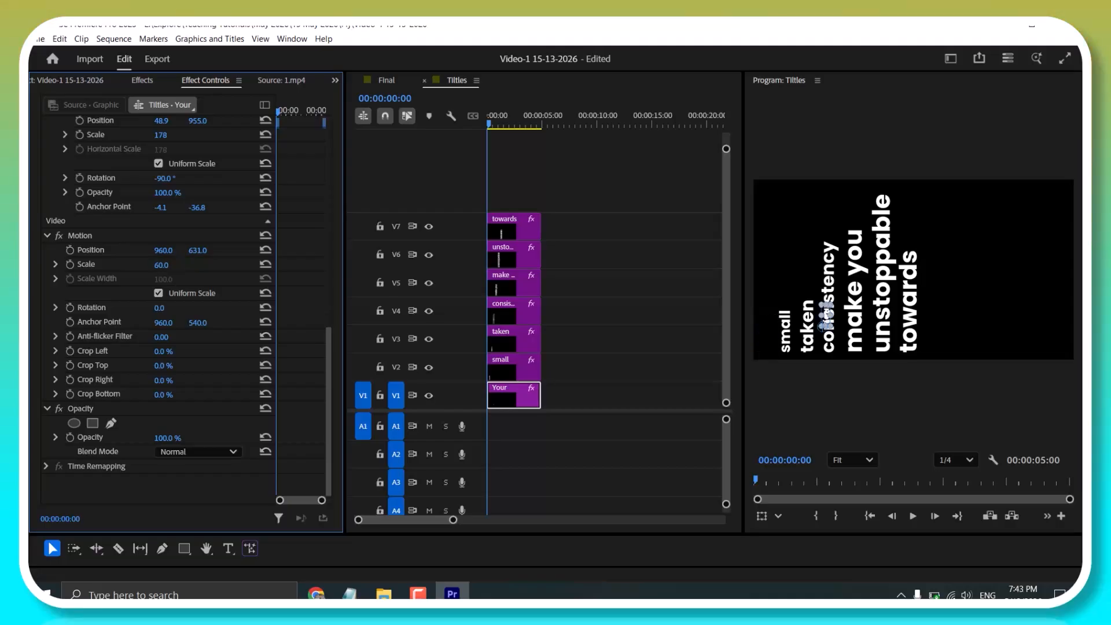
scroll(322, 228, "up", 10)
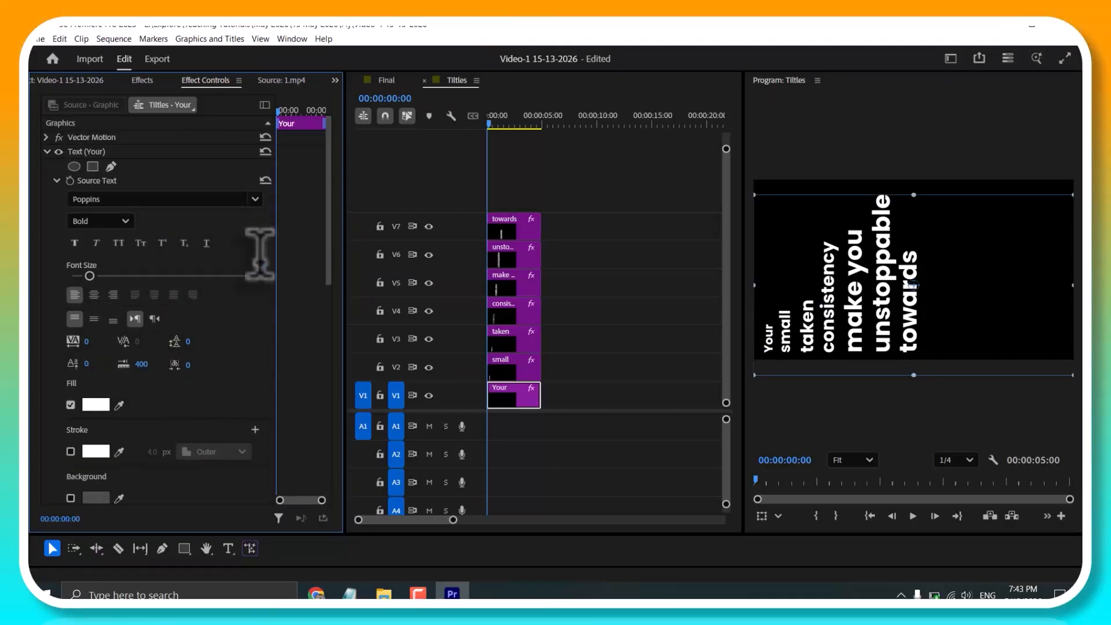
left_click(498, 370)
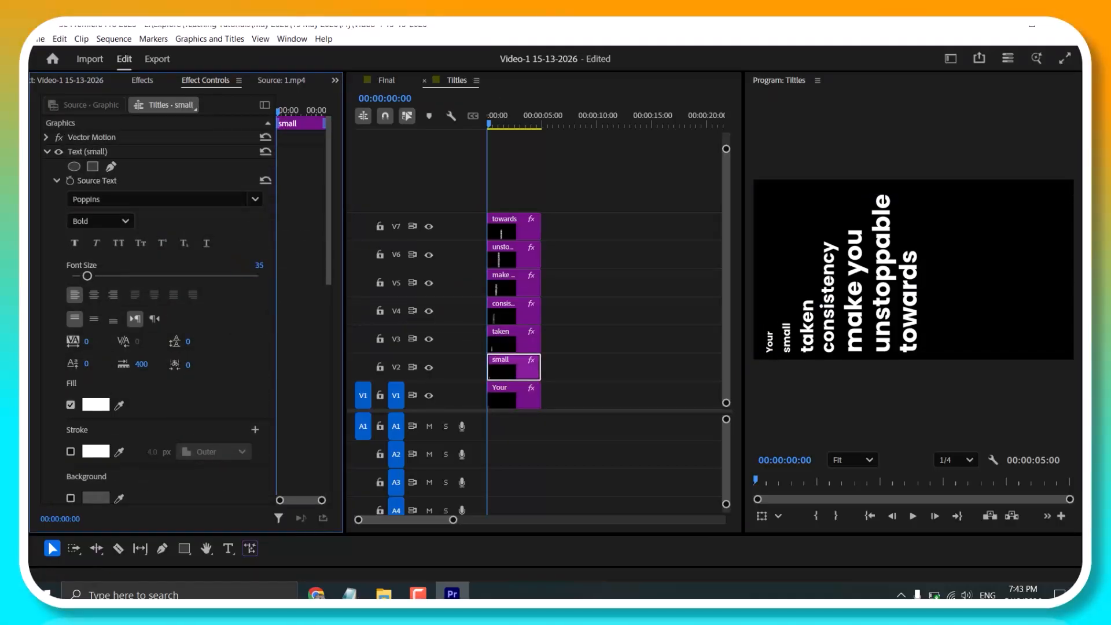
Set the font size of "taken" to 45 and reduce "consistency" to a similar size
left_click(530, 335)
left_click(259, 266)
type("45")
key("Return")
left_click(523, 316)
left_click(259, 265)
type("5")
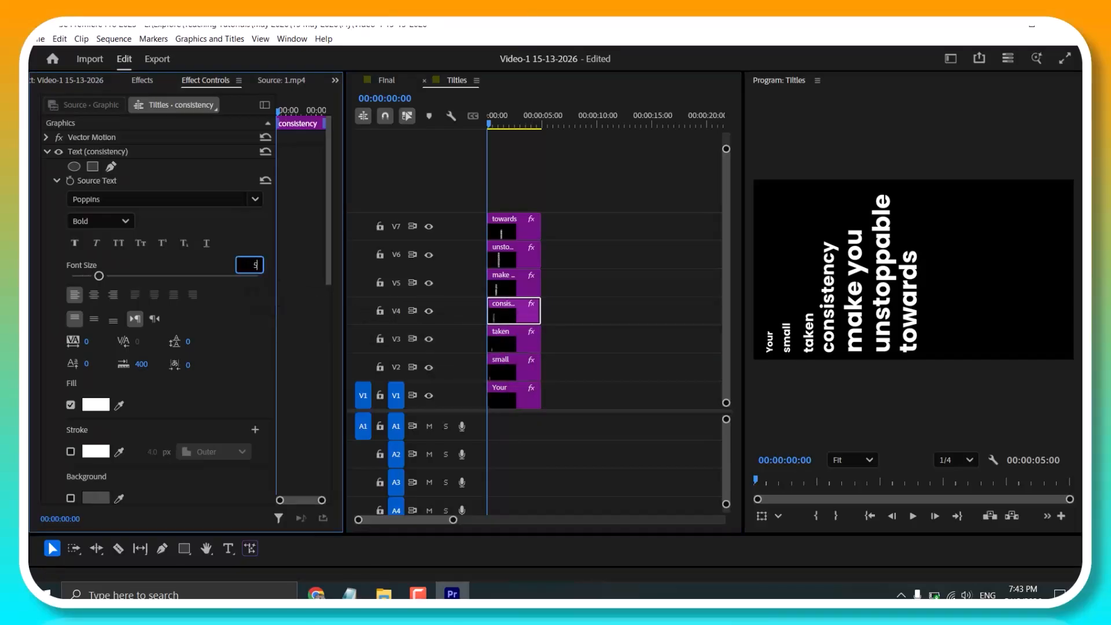
key("Return")
Set the font size of "make you" to 60
left_click(520, 286)
left_click(260, 265)
type("50")
key("Return")
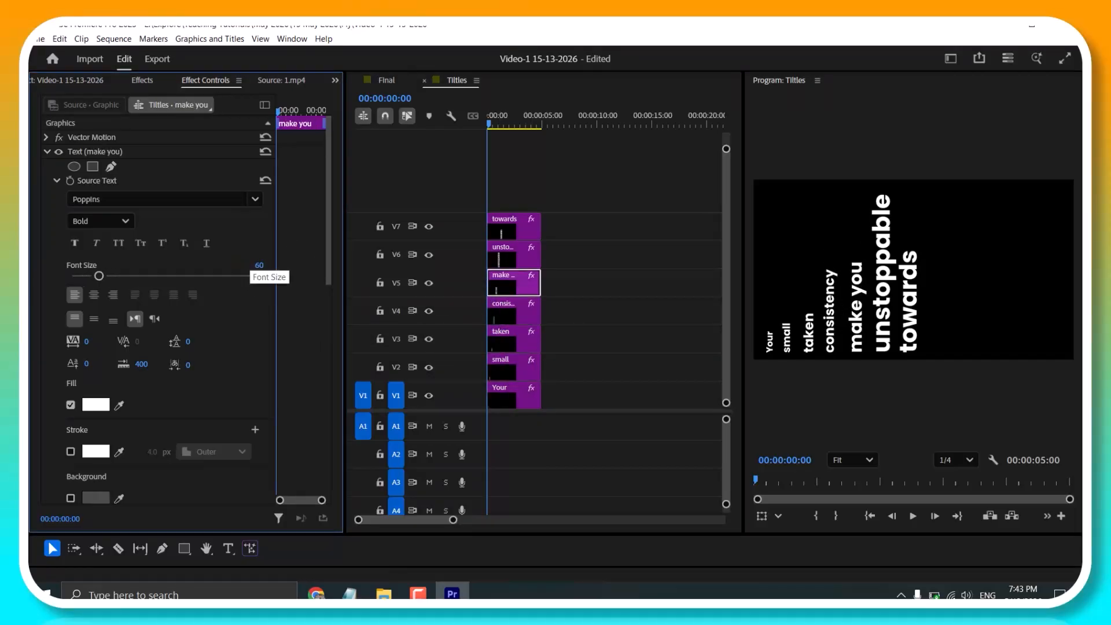
Set the font size of "unstoppable" to 55 and the font size of "towards" to 90
left_click(509, 256)
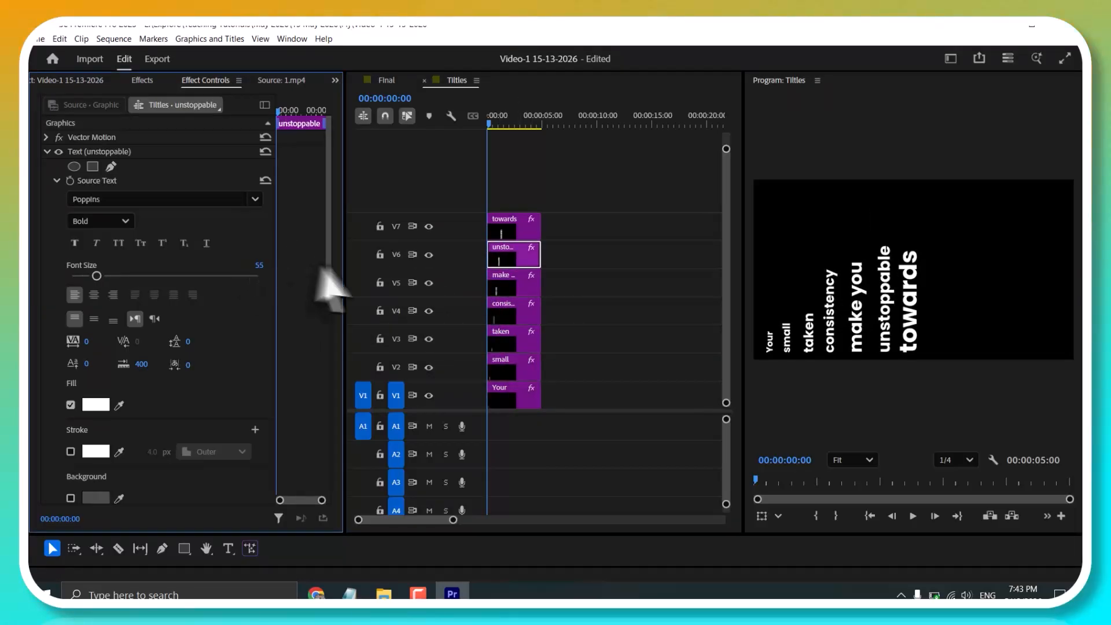
left_click(504, 226)
left_click(258, 265)
type("6")
type("0")
key("Return")
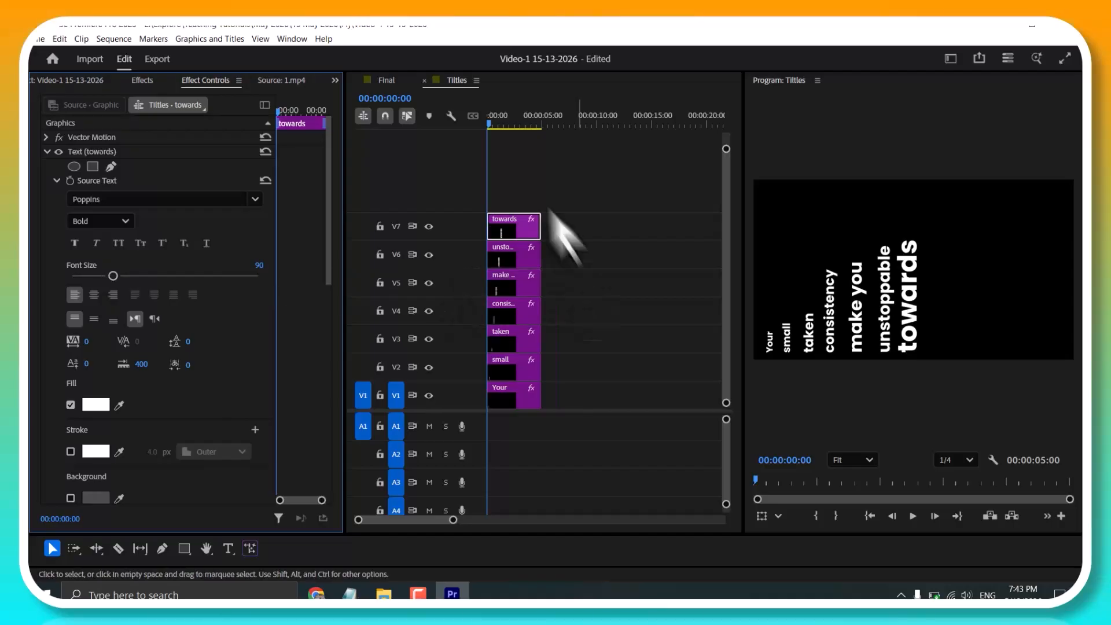
Duplicate the "towards" clip onto V8, shift the copy to the right, and change its text to "success" to match the reference video
left_click_drag(501, 222, 502, 197)
left_click_drag(911, 296, 943, 318)
left_click(276, 82)
left_click(144, 481)
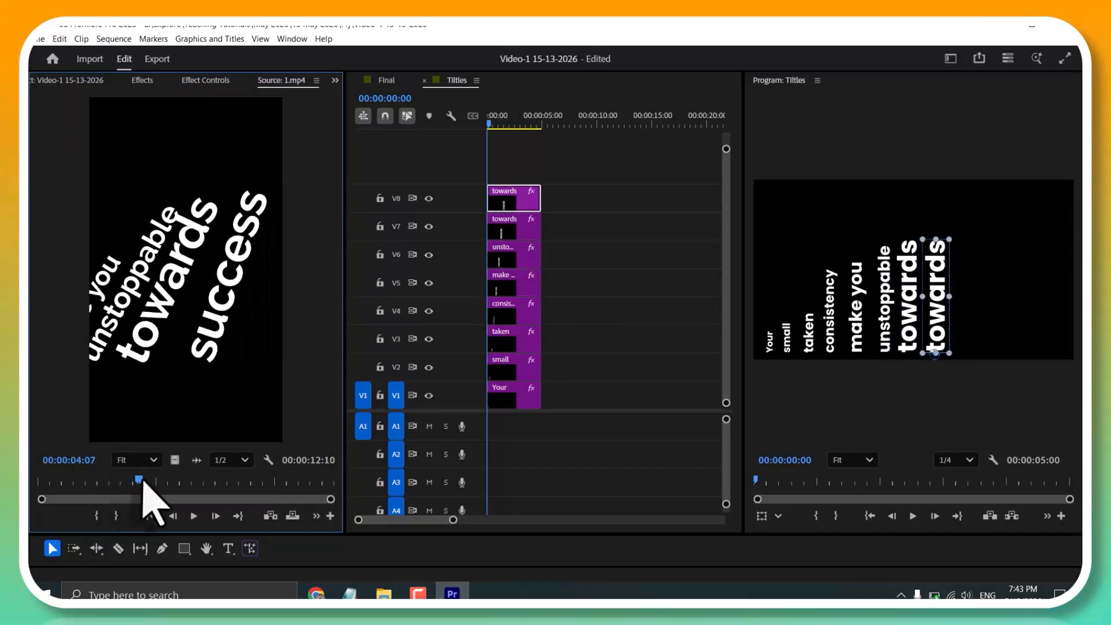
double_click(937, 307)
type("success")
key("Escape")
left_click(939, 277)
Set the font size of "success" to 110 and save the project
left_click(205, 80)
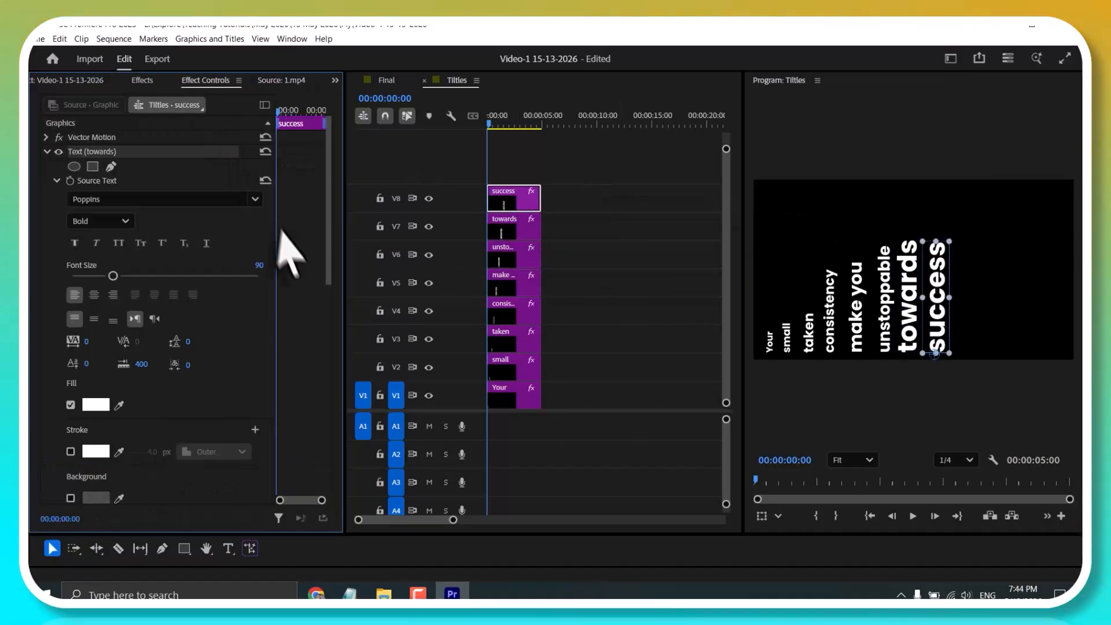
left_click(257, 275)
left_click(257, 265)
type("100")
key("Return")
left_click(521, 168)
key("ctrl+s")
left_click(504, 190)
left_click(258, 265)
type("110")
key("Return")
Adjust the horizontal positions of the words from "taken" through "success" to tighten and even out their spacing
scroll(272, 397, "down", 5)
left_click(503, 340)
left_click_drag(167, 386, 129, 384)
left_click(511, 313)
left_click(513, 284)
scroll(256, 357, "down", 3)
left_click(509, 254)
scroll(236, 395, "down", 10)
left_click_drag(162, 331, 122, 331)
left_click(507, 227)
scroll(191, 394, "down", 4)
left_click_drag(163, 398, 140, 386)
left_click(499, 204)
scroll(253, 344, "down", 4)
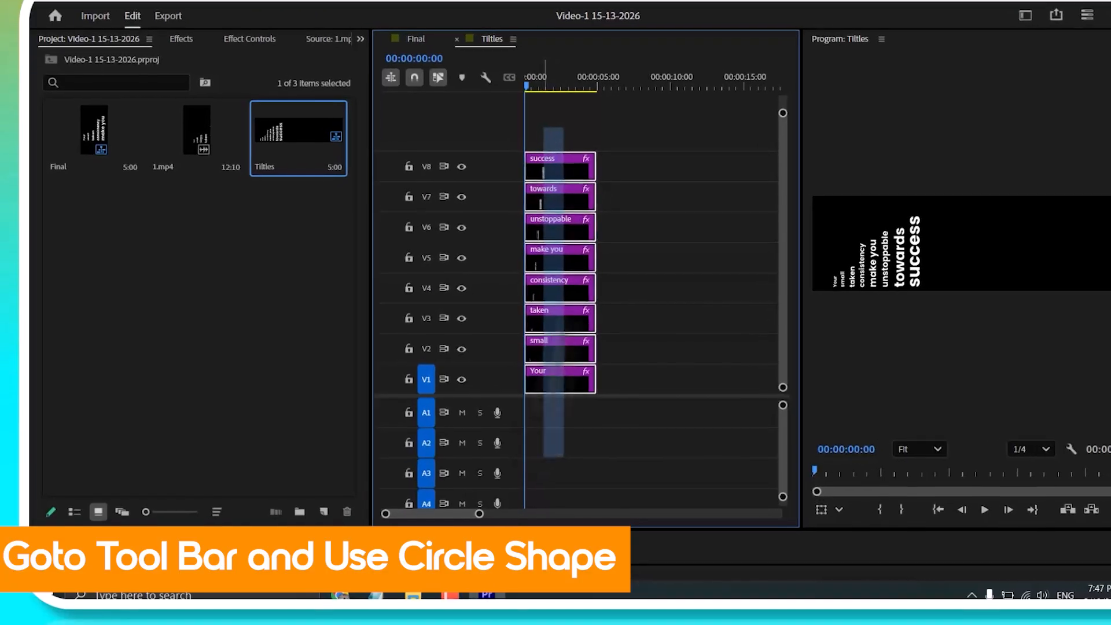
Draw a large circle with the Ellipse Tool in the empty area right of "success", centred at about 2209, 552
left_click_drag(543, 457, 615, 72)
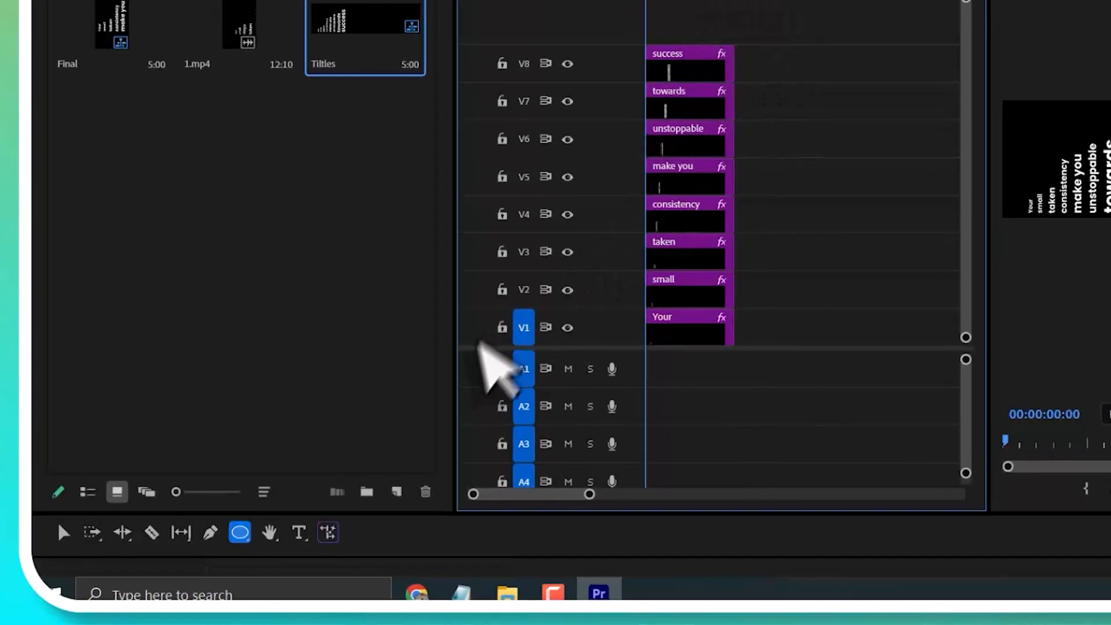
left_click(242, 535)
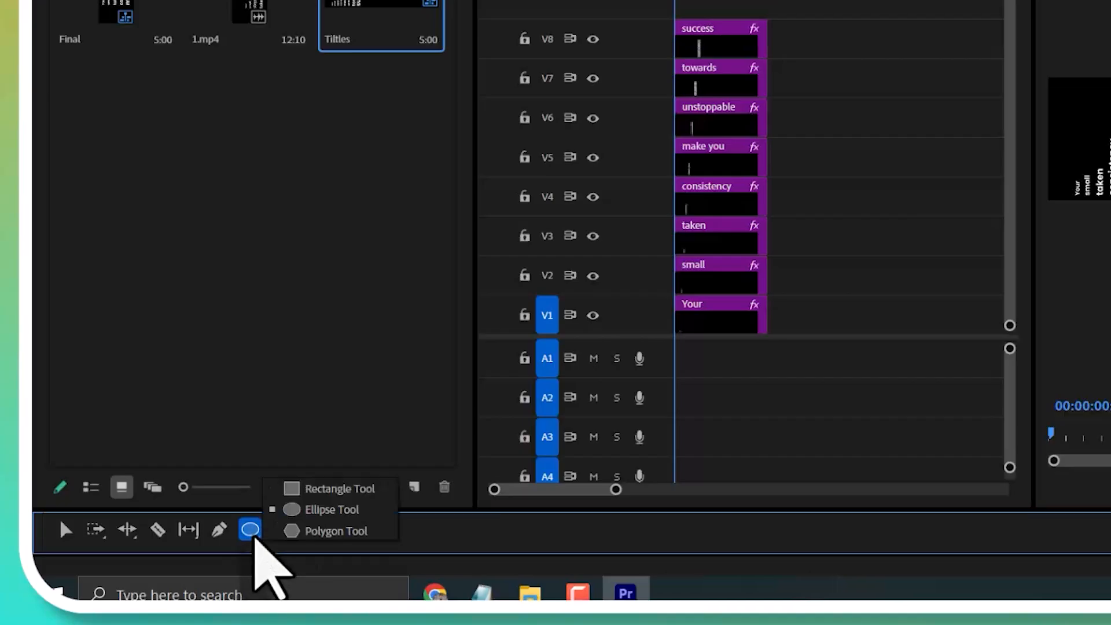
left_click(321, 511)
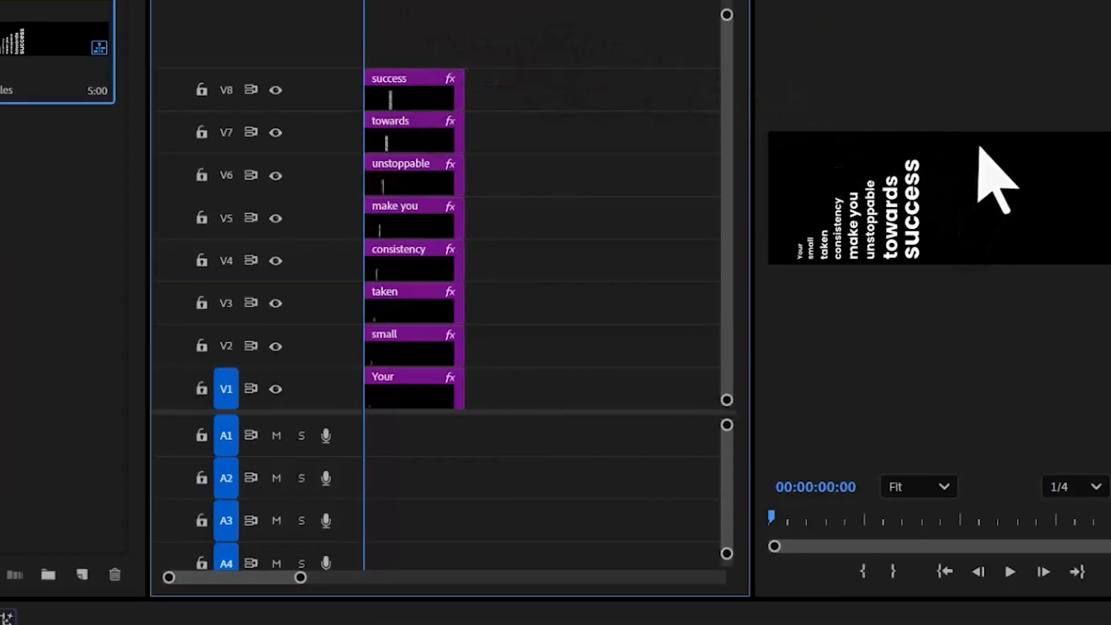
left_click(907, 161)
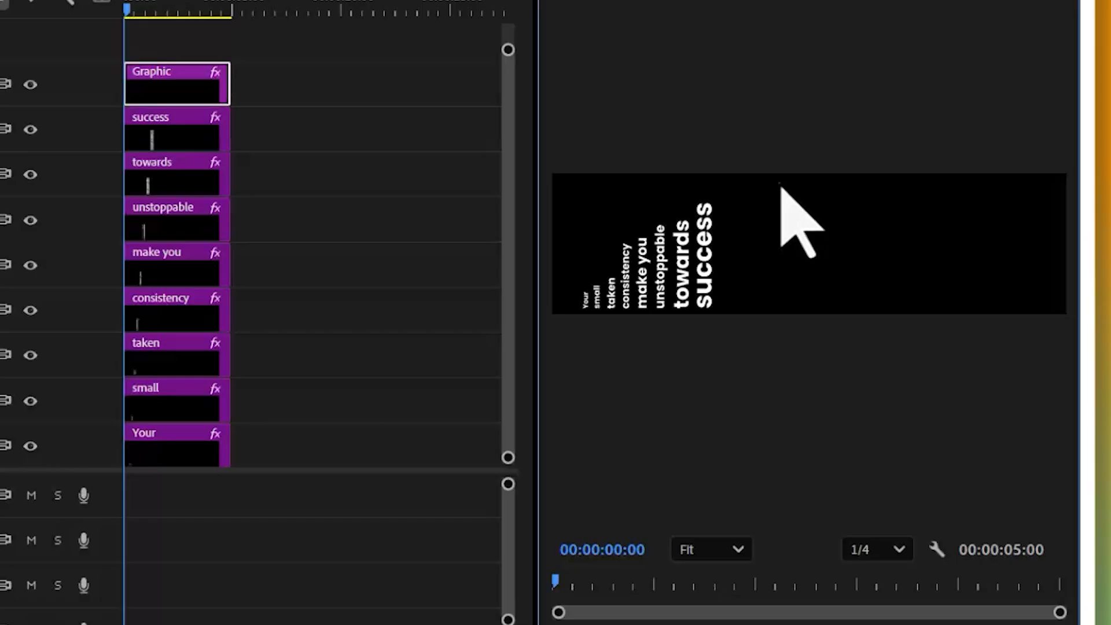
left_click_drag(818, 229, 885, 314)
Give the circle an orange 10 px outer stroke and turn off its fill
left_click(367, 115)
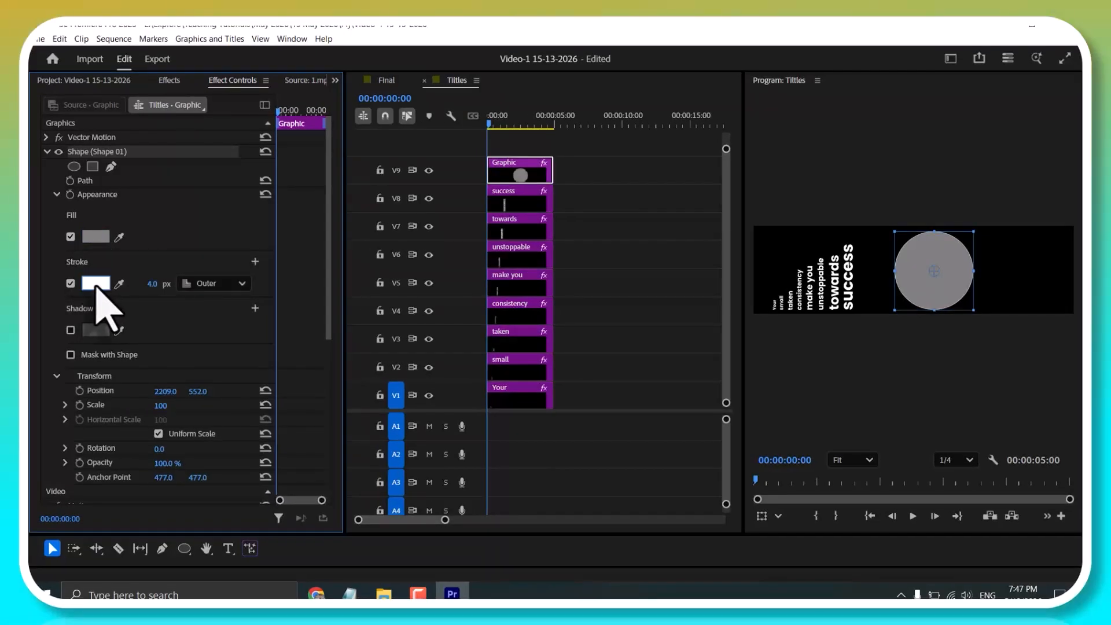
left_click(95, 285)
left_click_drag(573, 268, 576, 226)
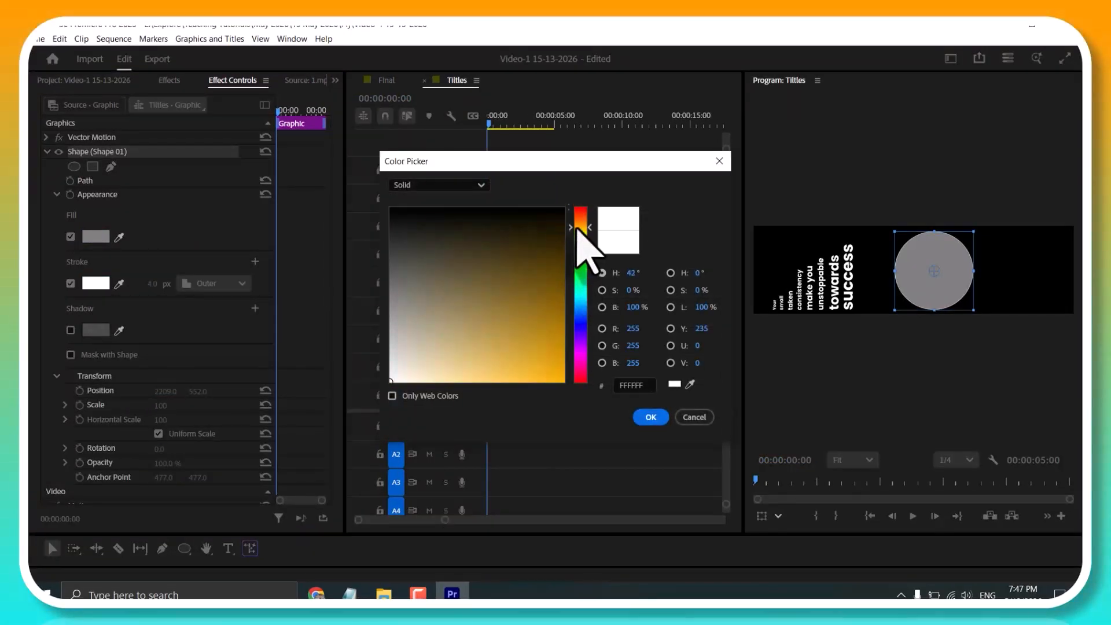
left_click(649, 417)
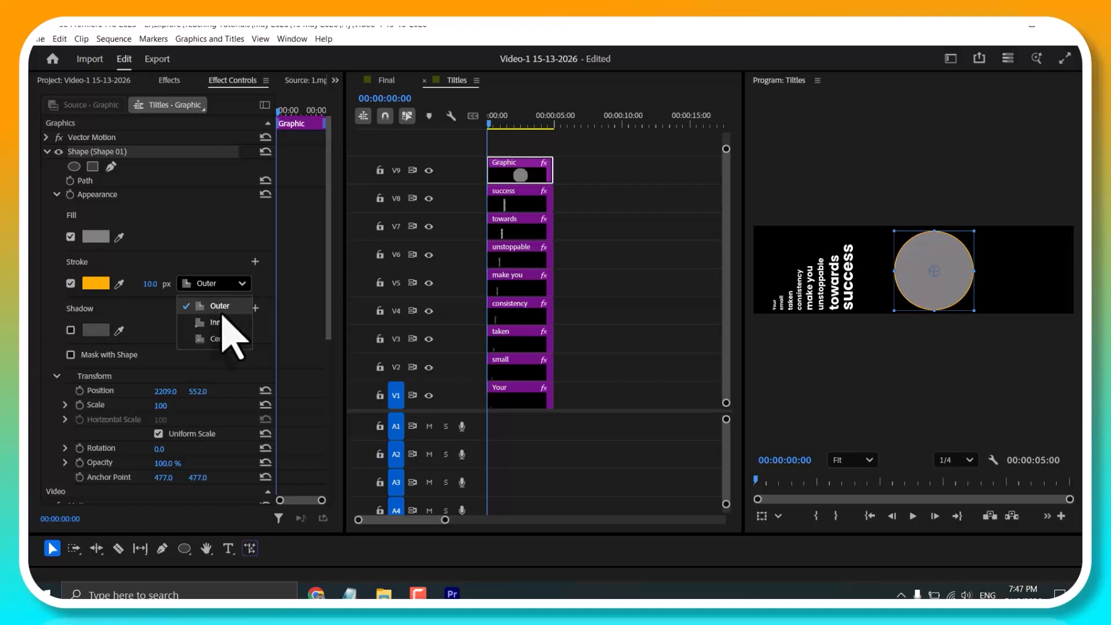
left_click(220, 307)
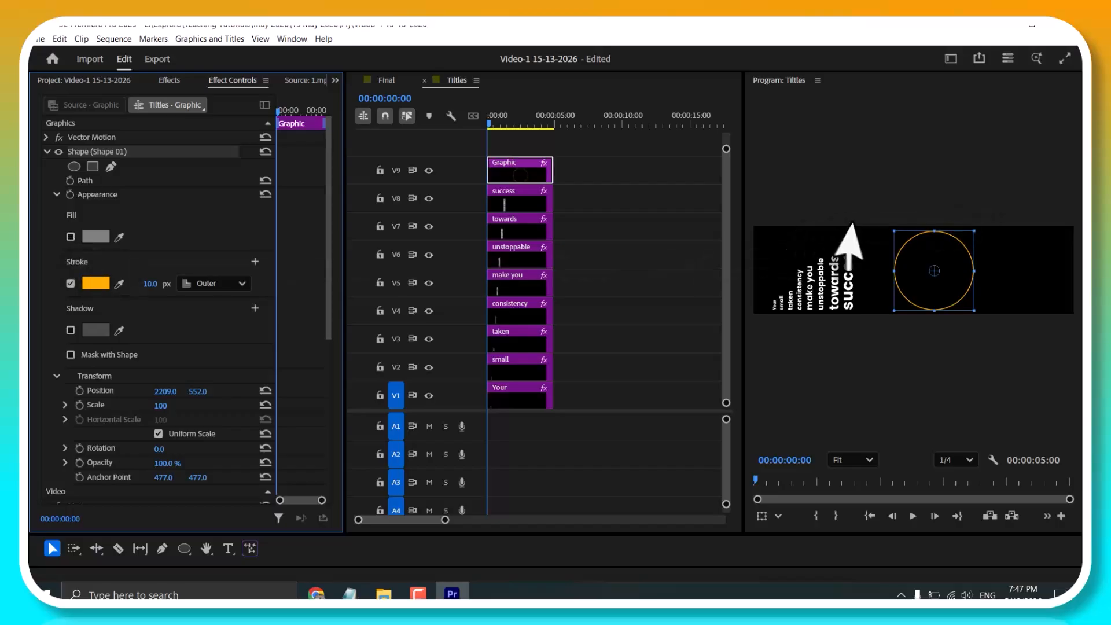
Shrink the circle to a small ring and move it beyond the frame's left edge, level with "Your", at position -30.4, 949.6
left_click(511, 199)
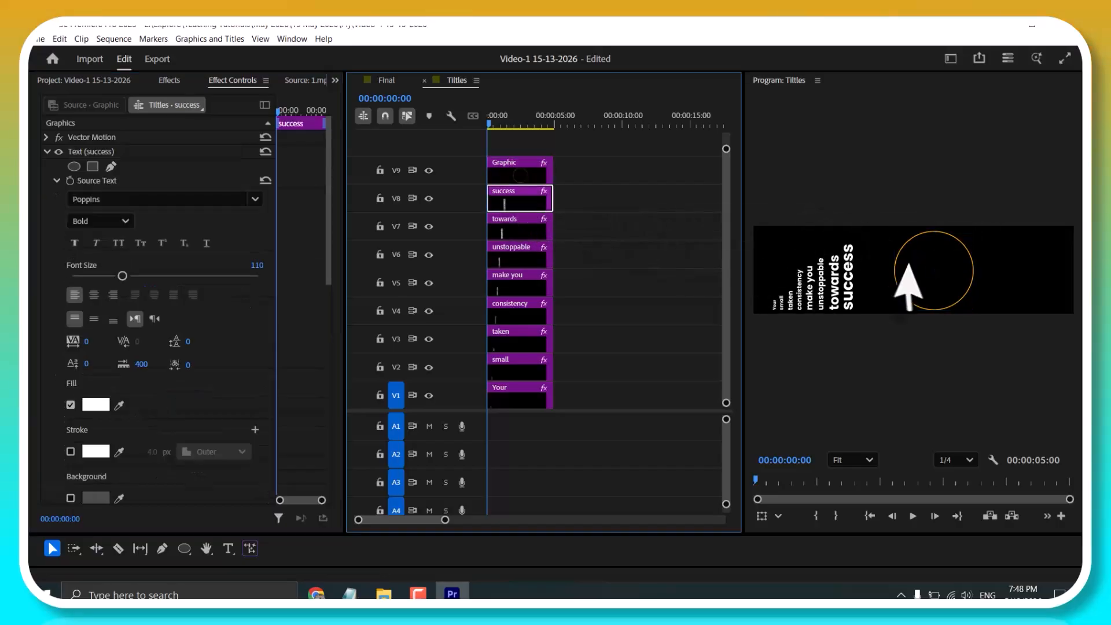
left_click(938, 291)
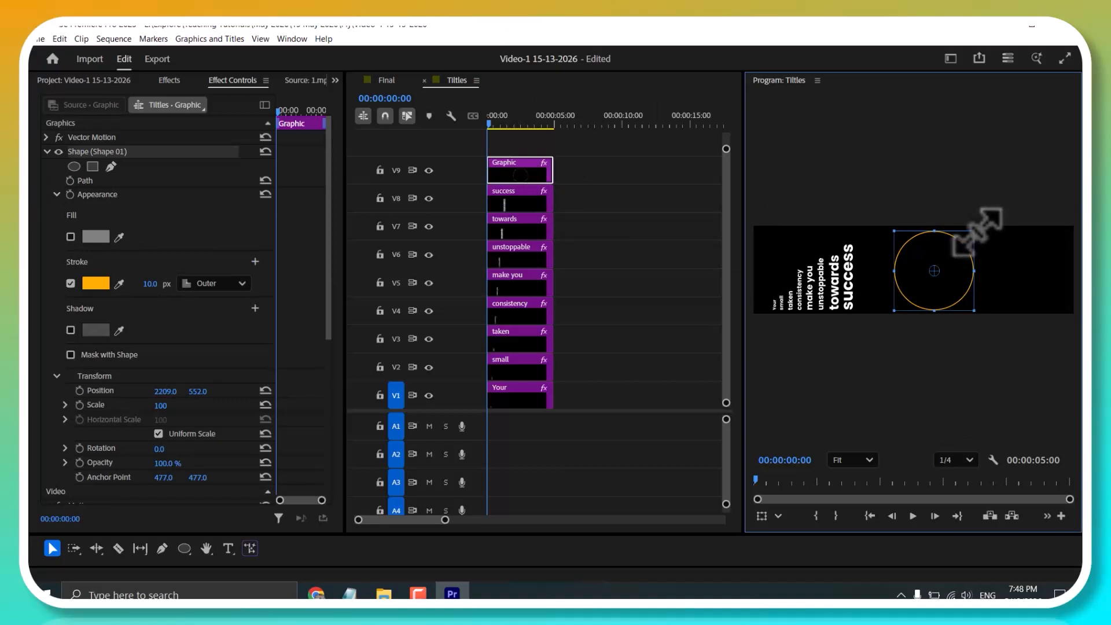
left_click(624, 217)
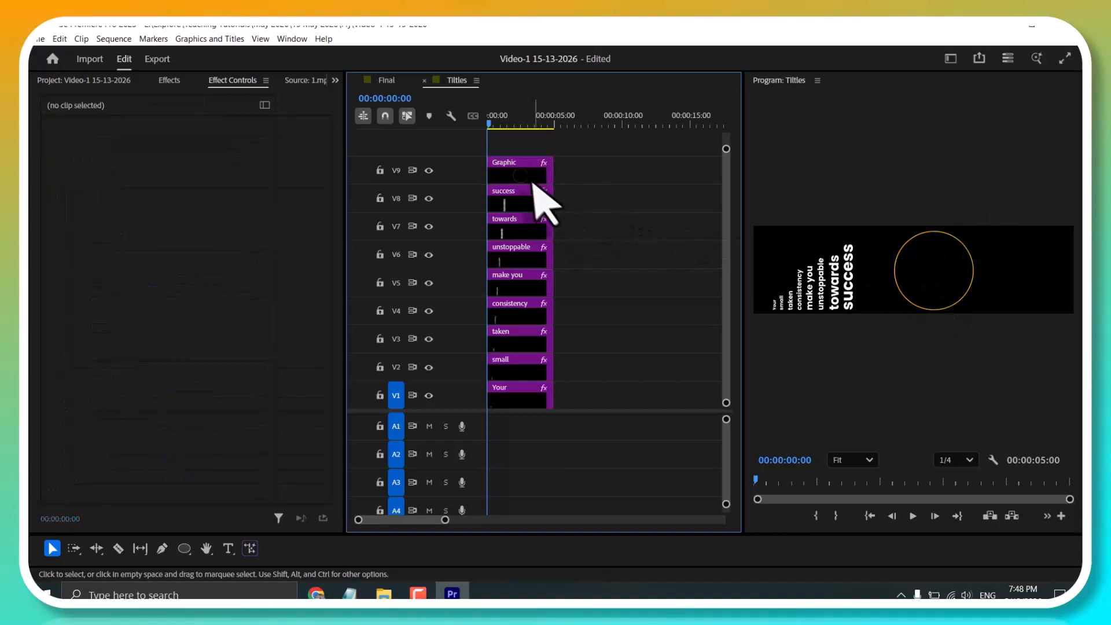
left_click(532, 178)
left_click(957, 252)
left_click_drag(940, 264, 935, 312)
scroll(927, 266, "up", 3)
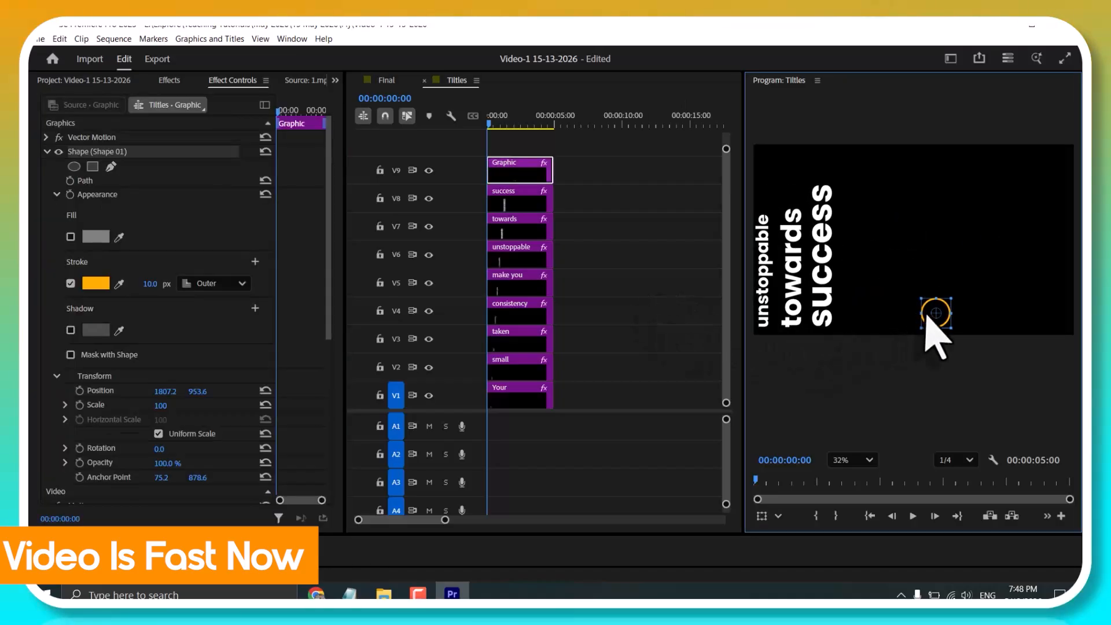
left_click_drag(856, 318, 981, 348)
left_click_drag(1059, 343, 738, 343)
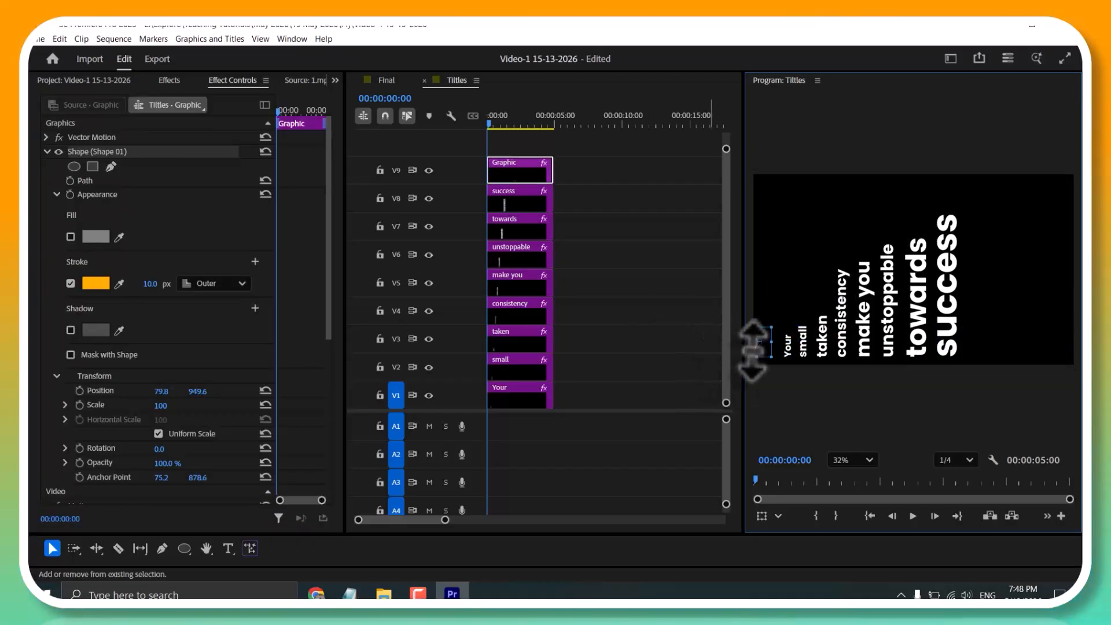
Enlarge the timeline scale and rename the circle's graphic clip on V9 as "Circle"
left_click(625, 382)
key("=")
left_click(503, 176)
right_click(506, 174)
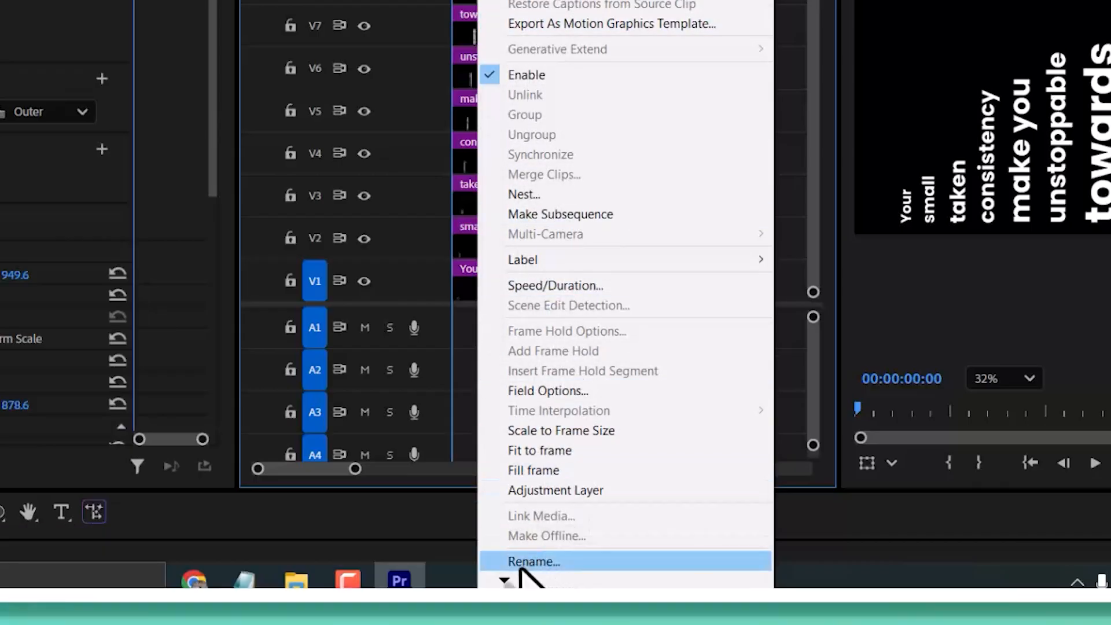
left_click(520, 565)
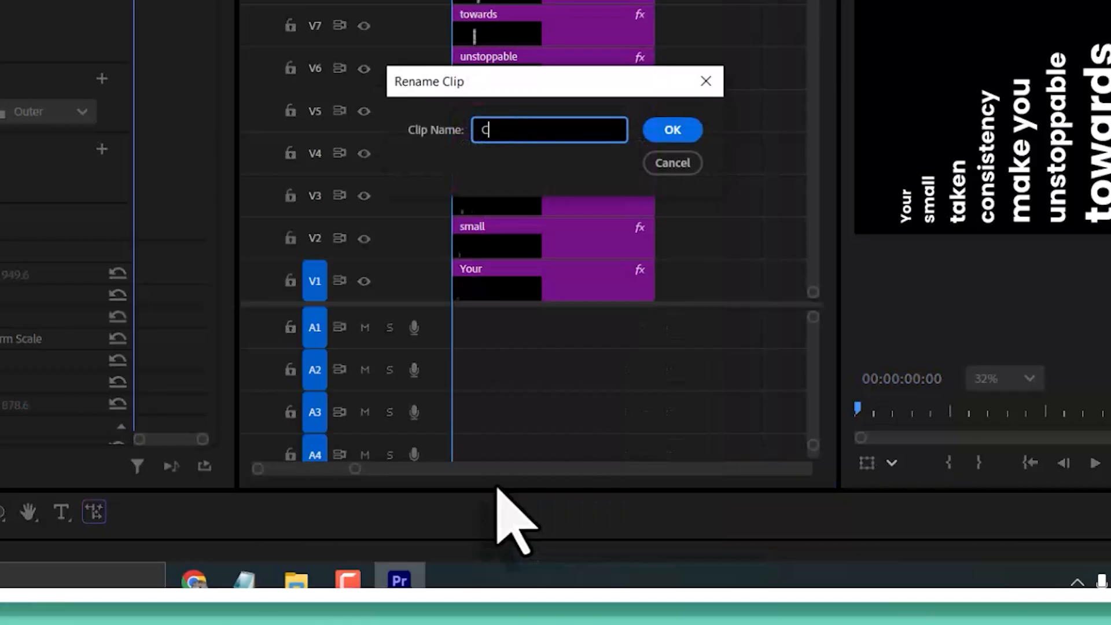
key("Return")
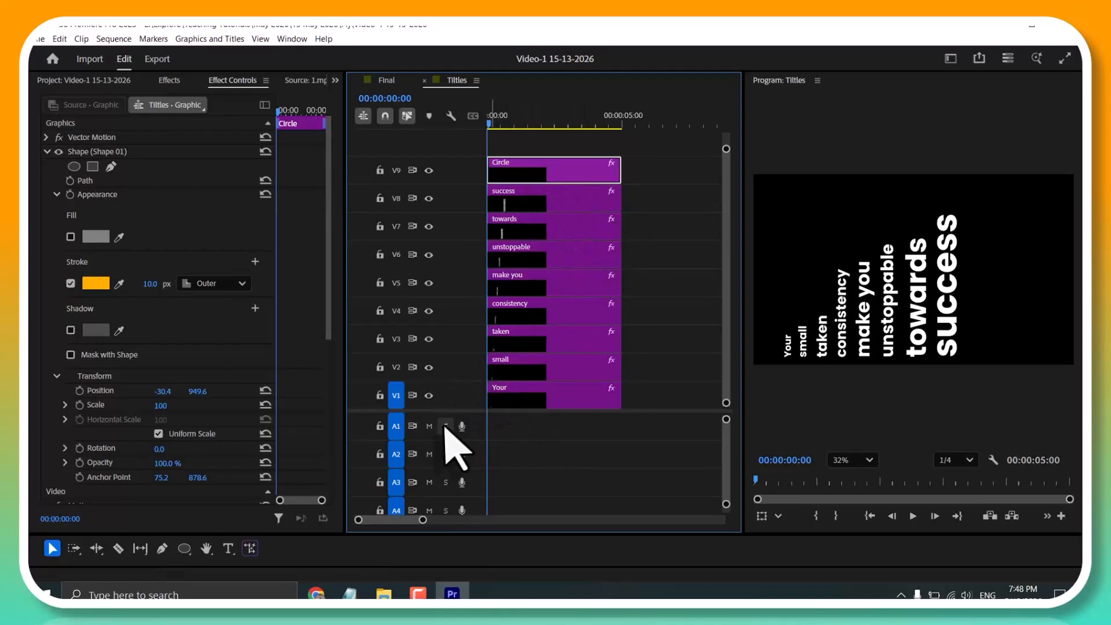
Widen the timeline panel and move the circle into the frame beside "Your" by setting its X position to 111.6
left_click_drag(443, 464, 444, 462)
left_click_drag(741, 451, 806, 453)
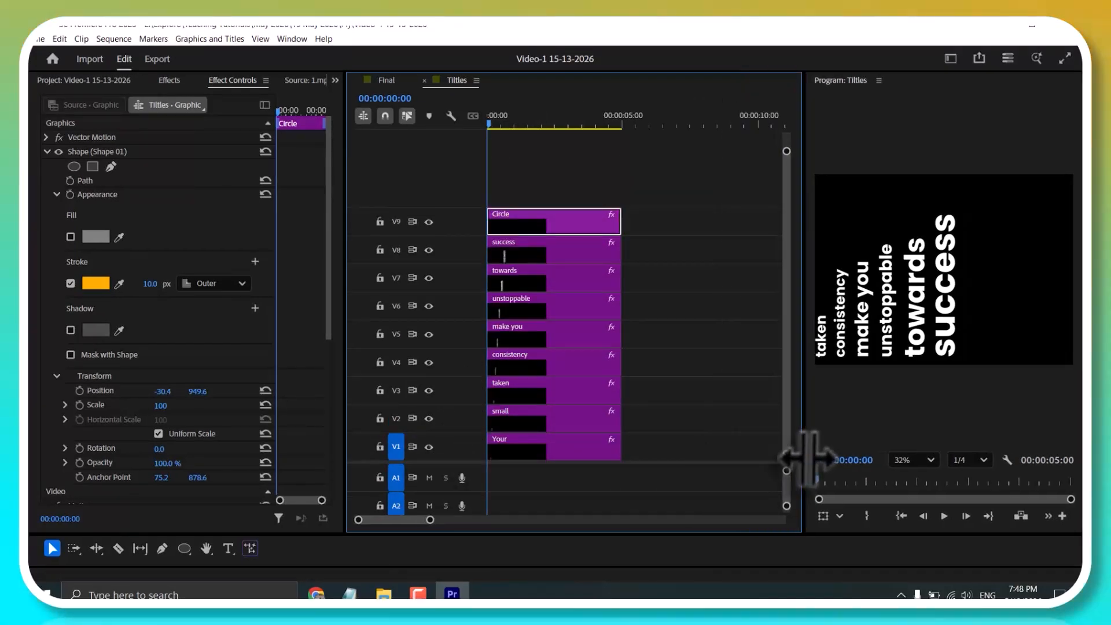
left_click_drag(900, 323, 990, 319)
left_click(584, 222)
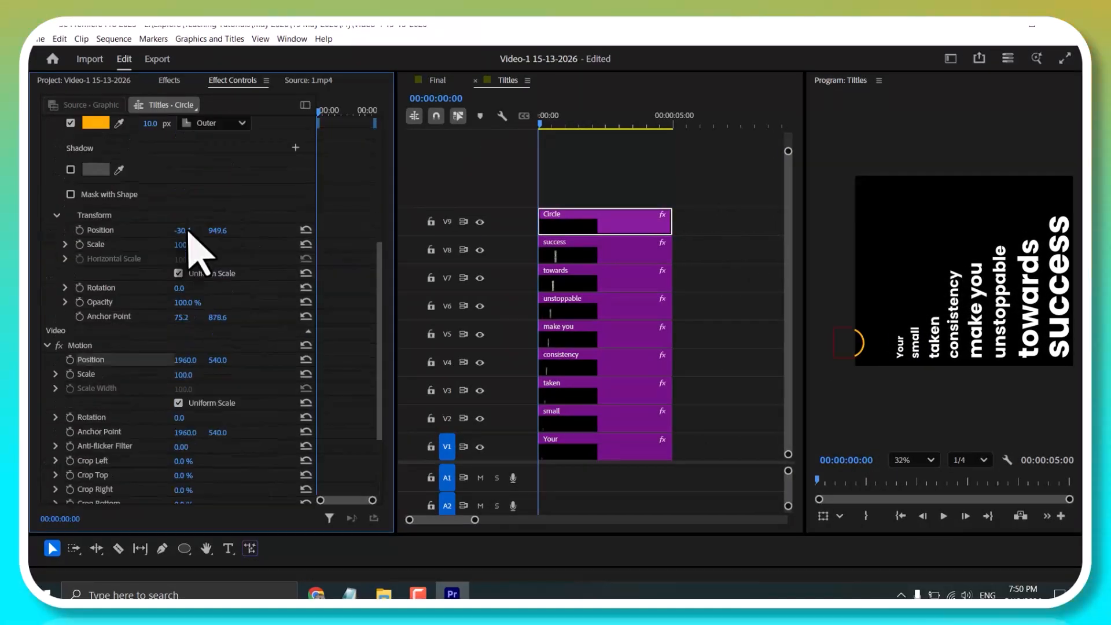
left_click_drag(188, 230, 260, 230)
scroll(196, 174, "up", 5)
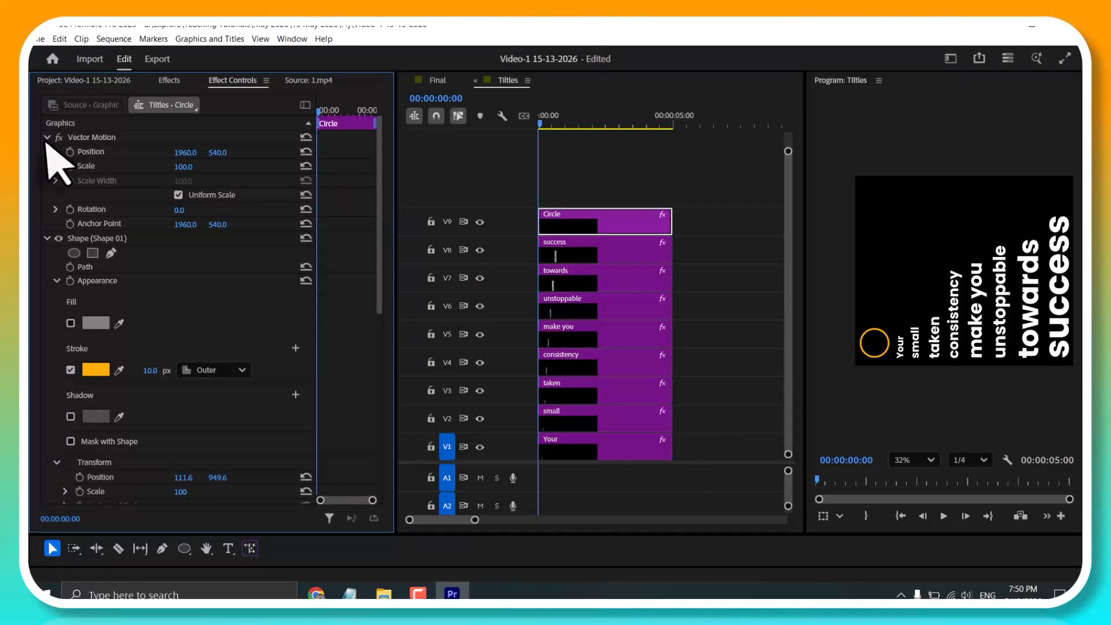
Select the circle's shape layer and reduce its scale to 40
scroll(177, 399, "down", 3)
scroll(193, 231, "up", 3)
left_click(154, 137)
left_click(153, 239)
scroll(211, 370, "down", 3)
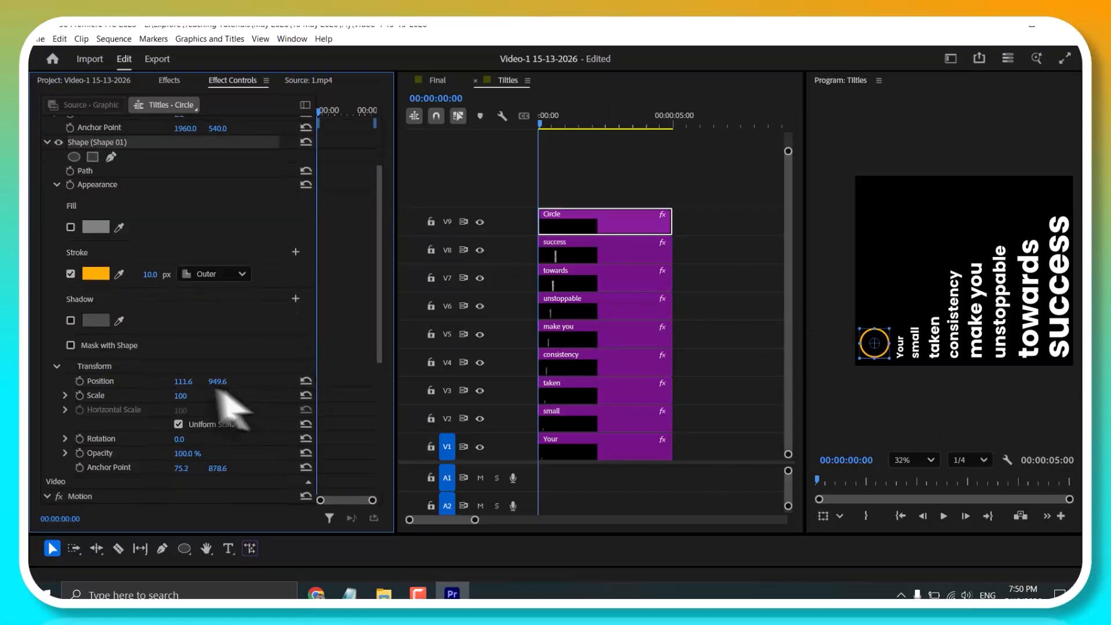
left_click_drag(178, 395, 182, 396)
scroll(882, 347, "up", 3)
left_click_drag(876, 338, 933, 279)
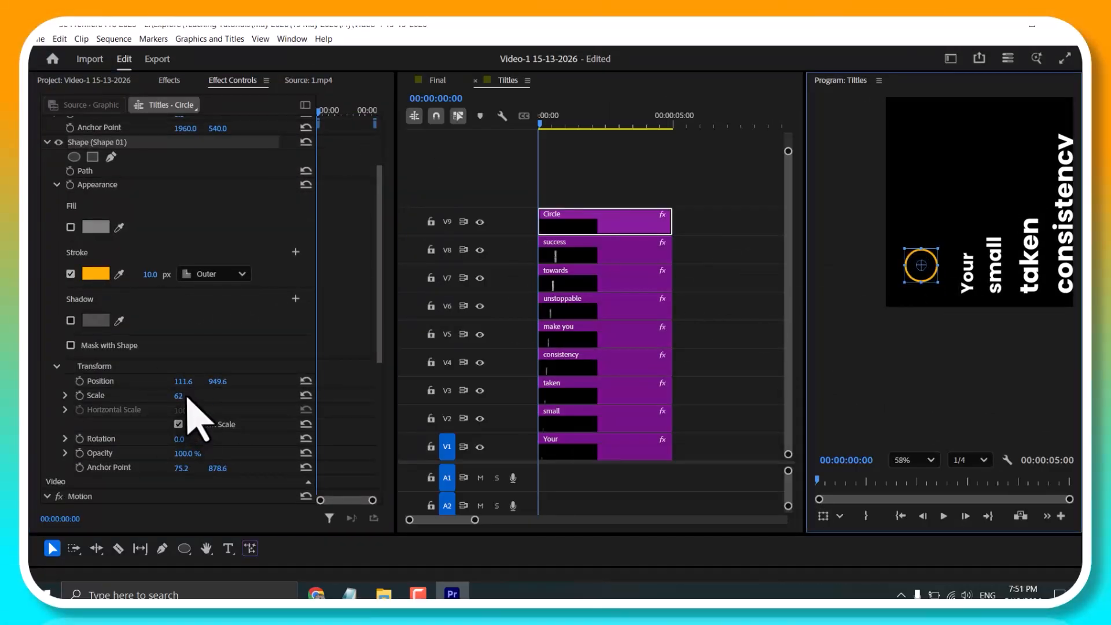
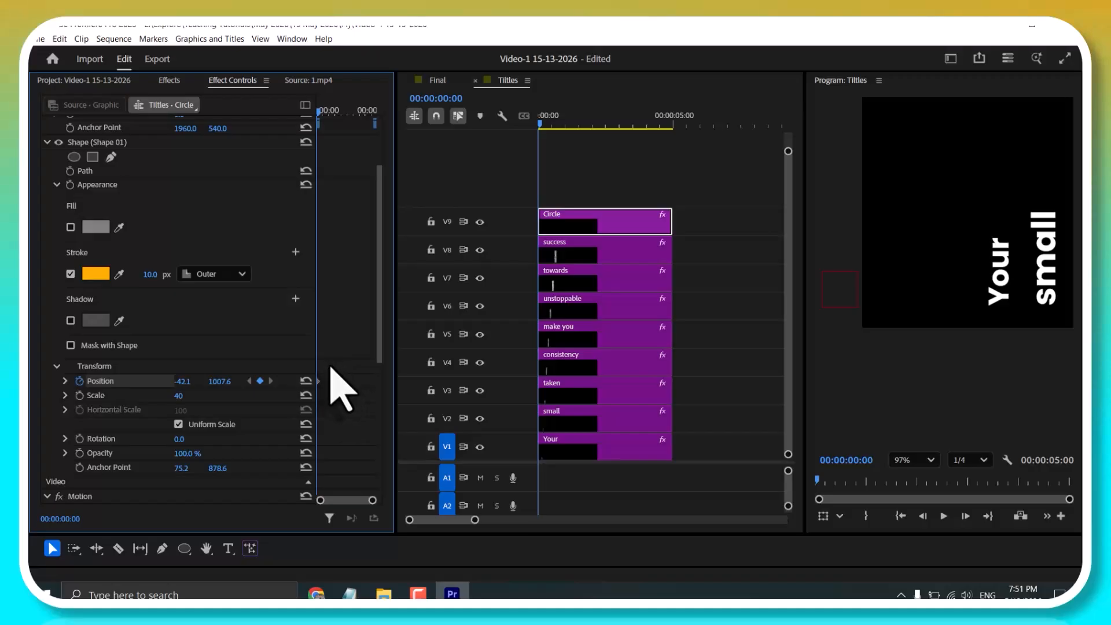
Add a position keyframe for the circle at 00:00:00:11 and move the circle rightward to the foot of "Your"
scroll(338, 385, "down", 3)
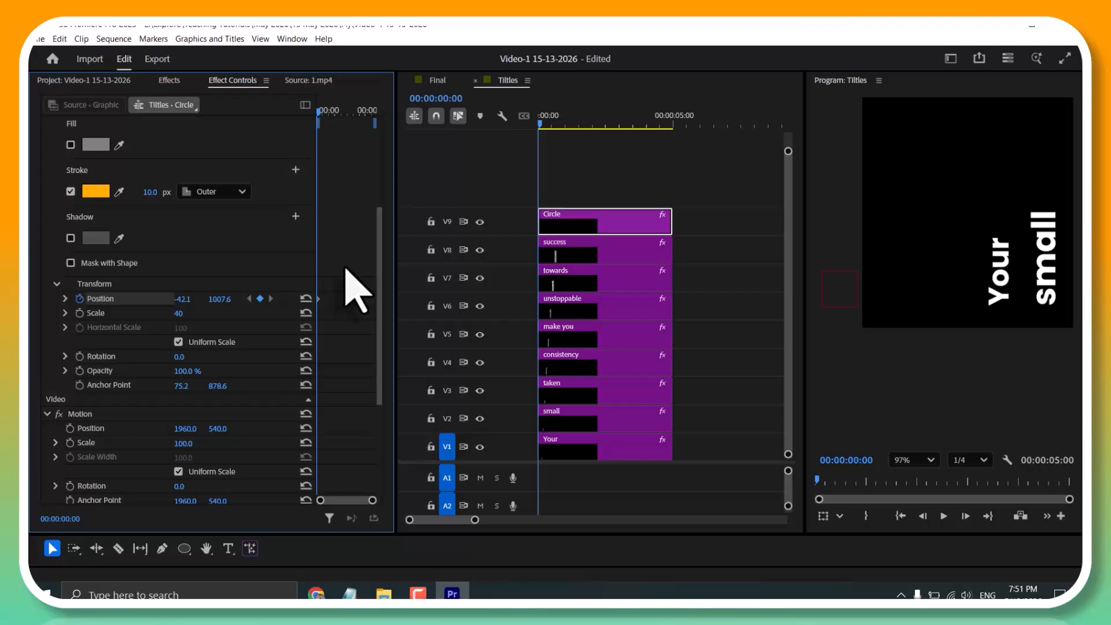
key("Right")
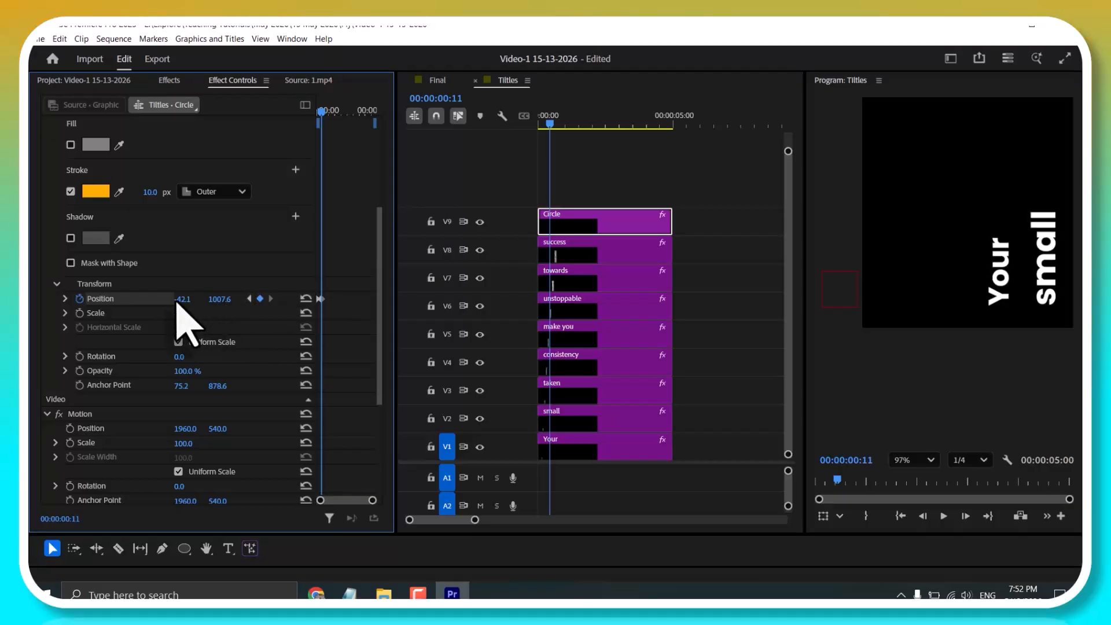
left_click_drag(176, 300, 180, 300)
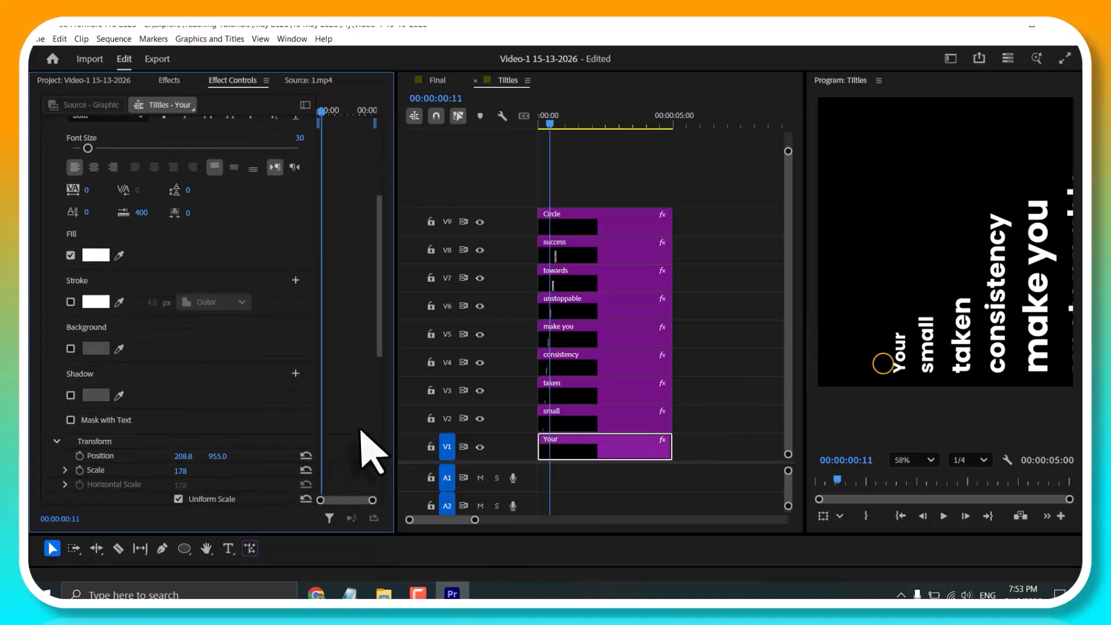
Select the text layer of "Your" and move its anchor point to the centre of the word's foot
scroll(367, 446, "down", 2)
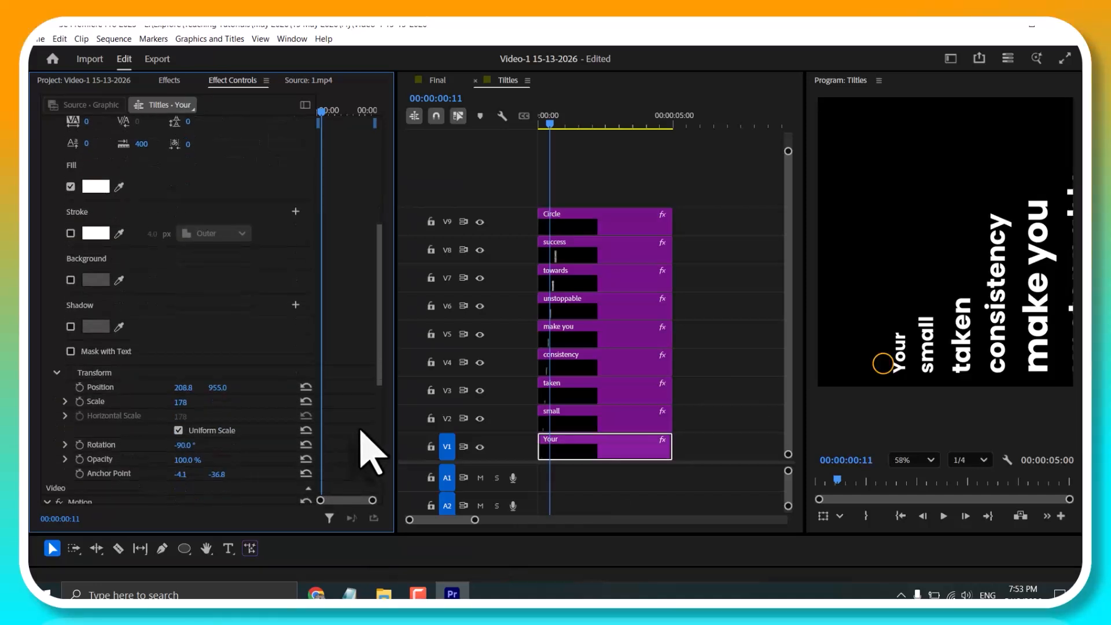
scroll(365, 446, "down", 4)
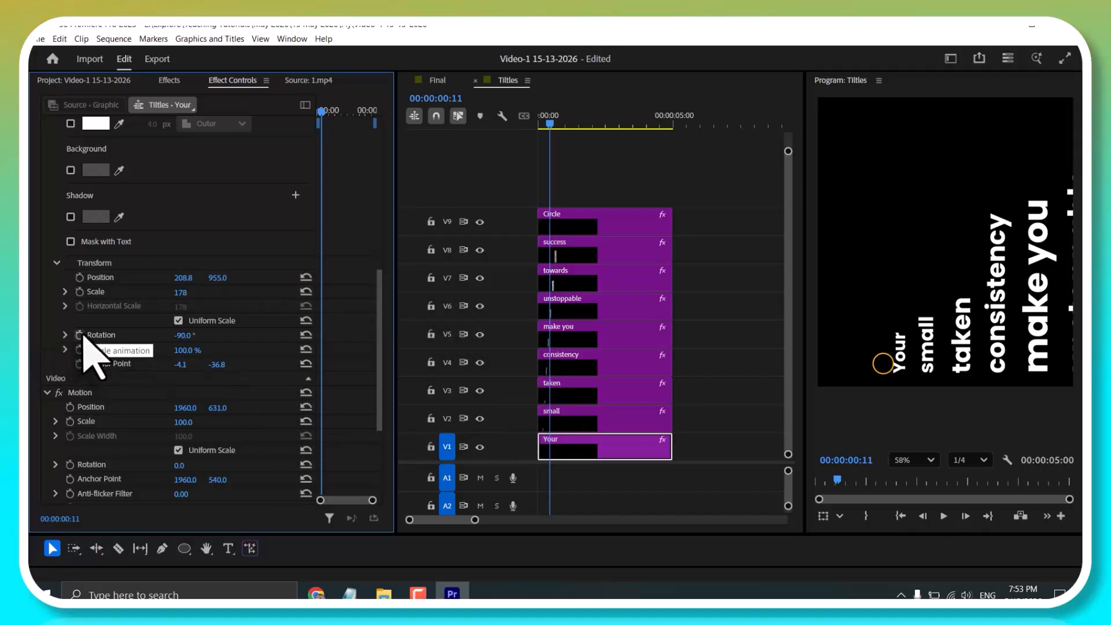
scroll(382, 180, "up", 6)
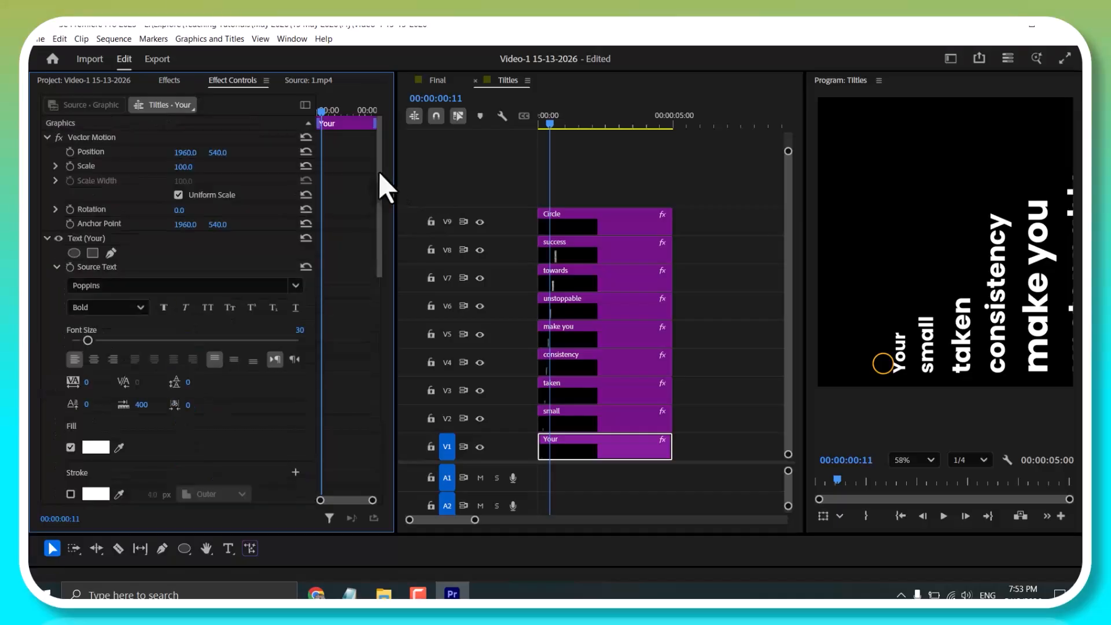
left_click(118, 239)
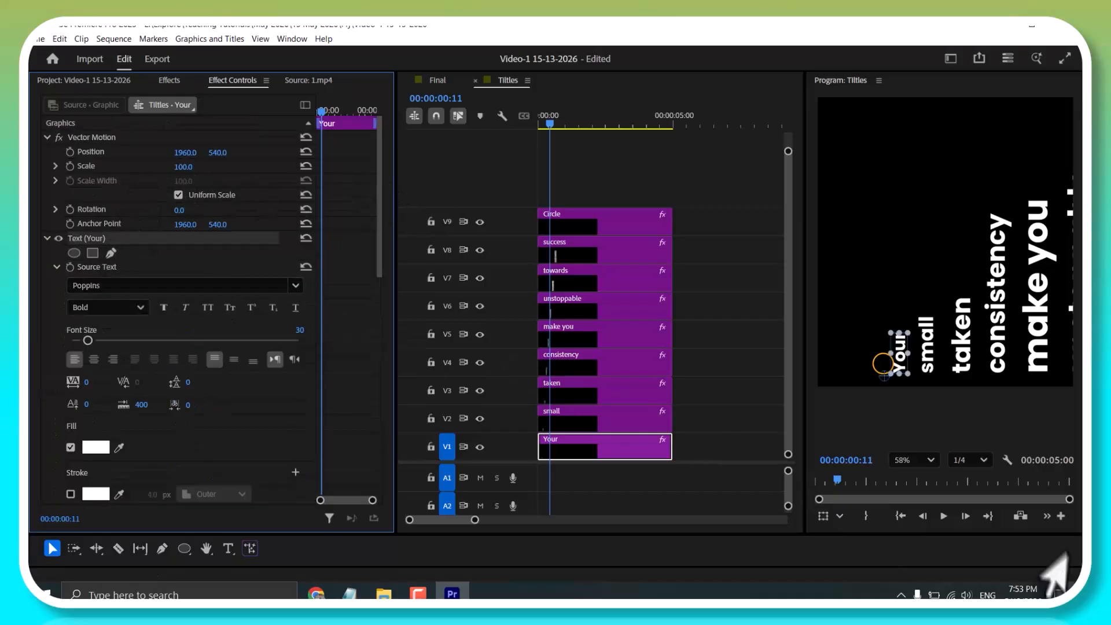
scroll(883, 373, "up", 8)
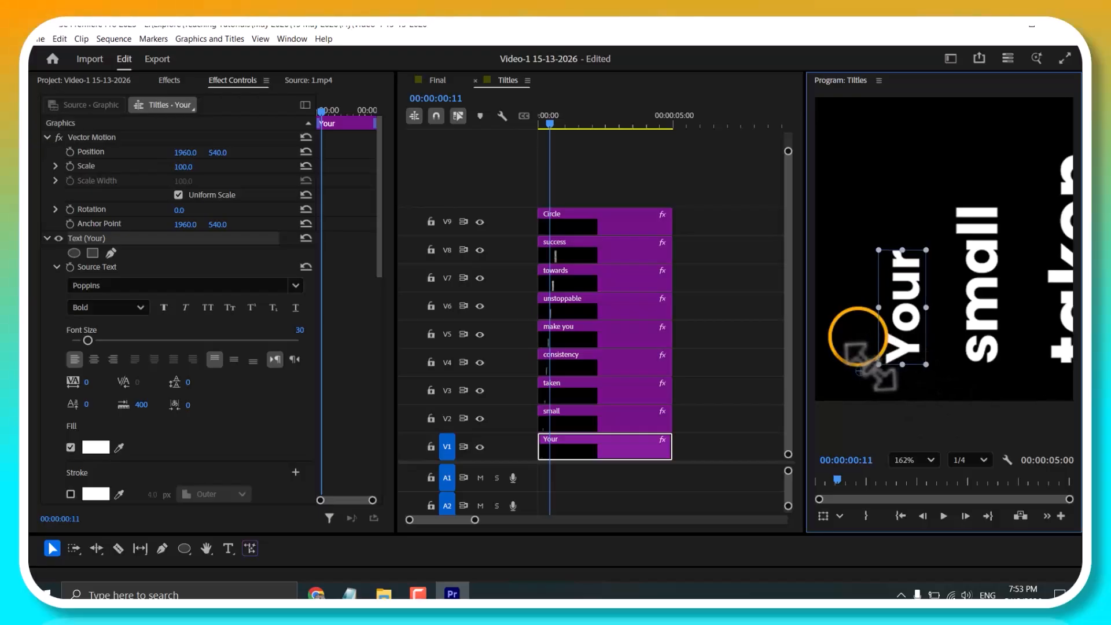
left_click_drag(858, 370, 900, 363)
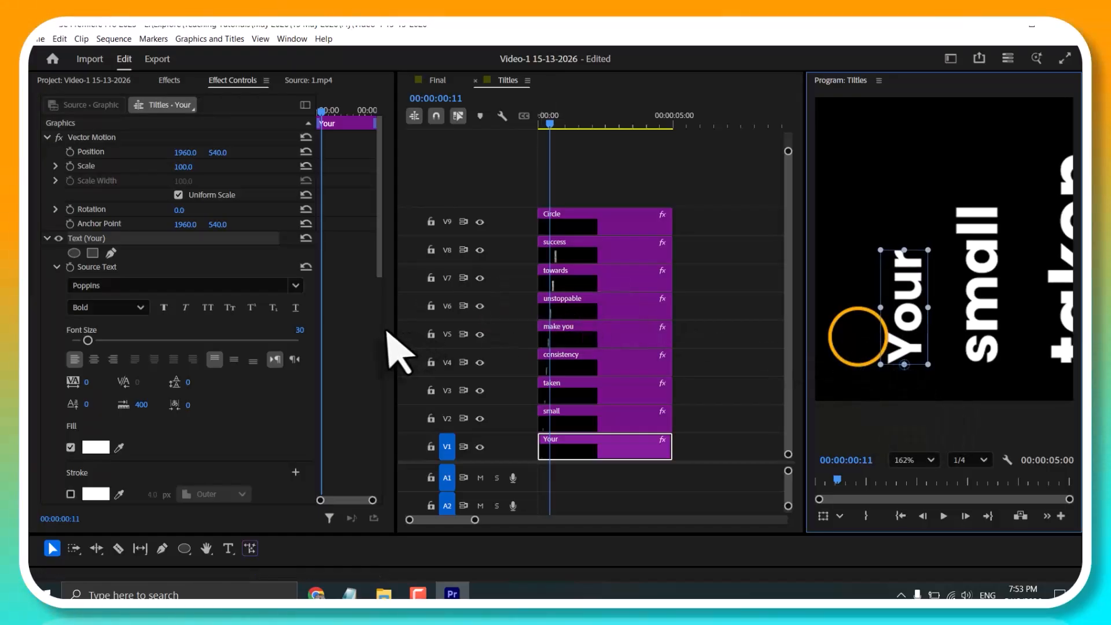
Animate the rotation of "Your" from -90° at 00:00:00:11 to -61.4° at 00:00:00:19
scroll(384, 340, "down", 6)
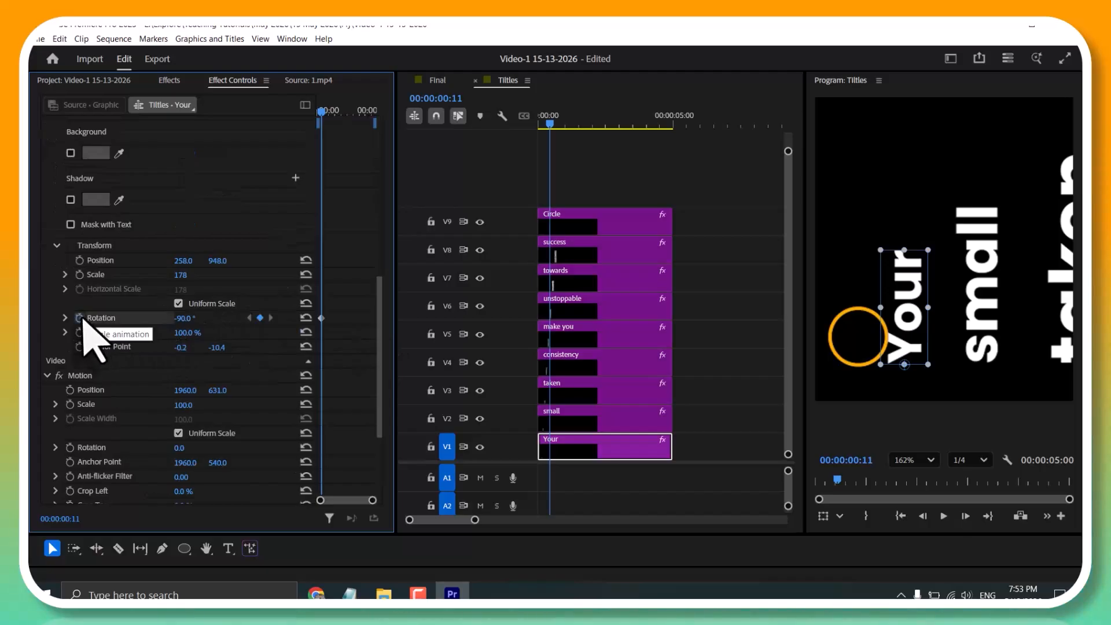
right_click(349, 330)
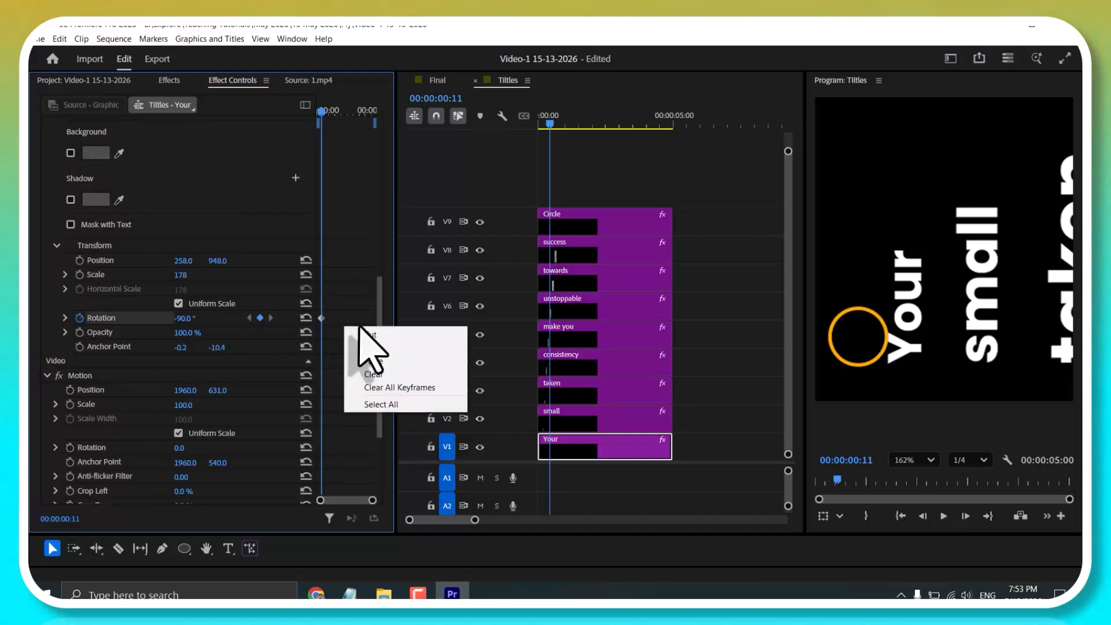
left_click(574, 444)
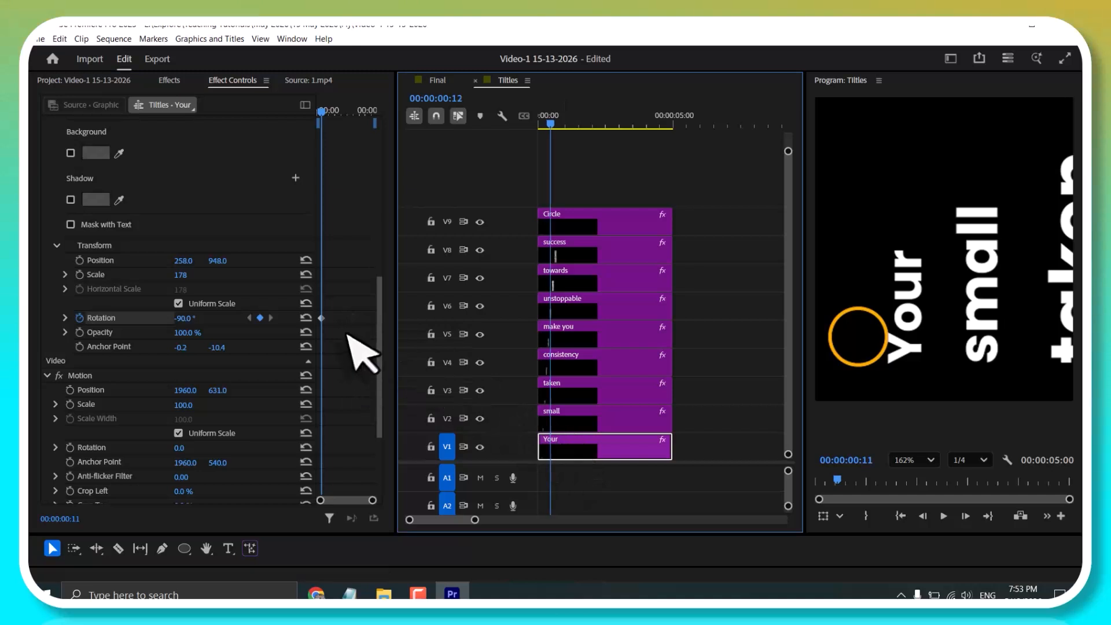
key("Right")
key("Right")
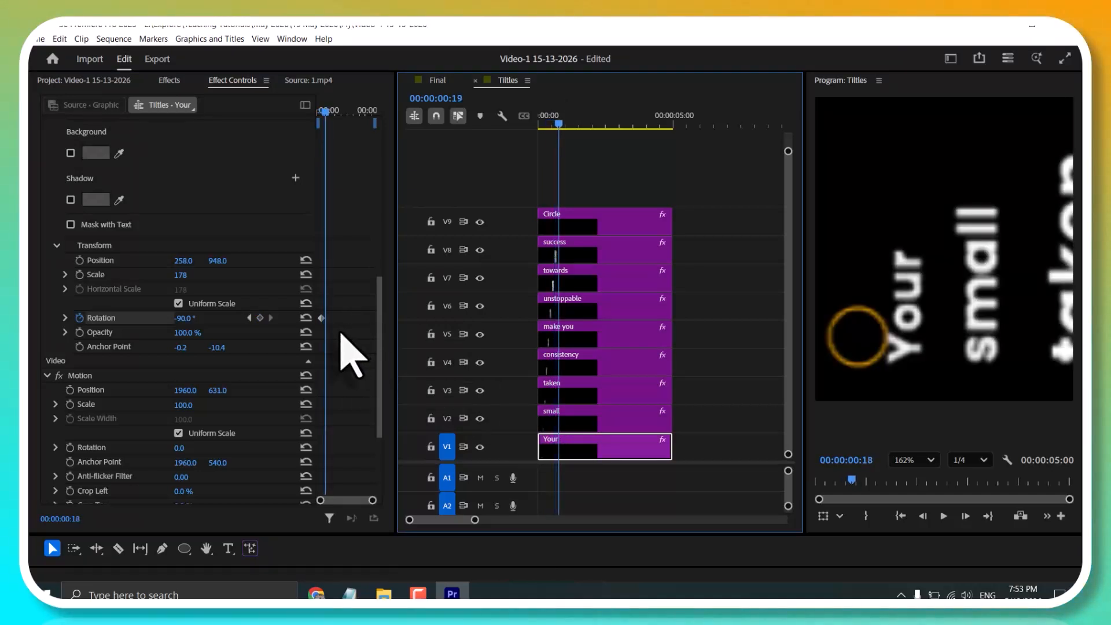
left_click_drag(188, 317, 207, 317)
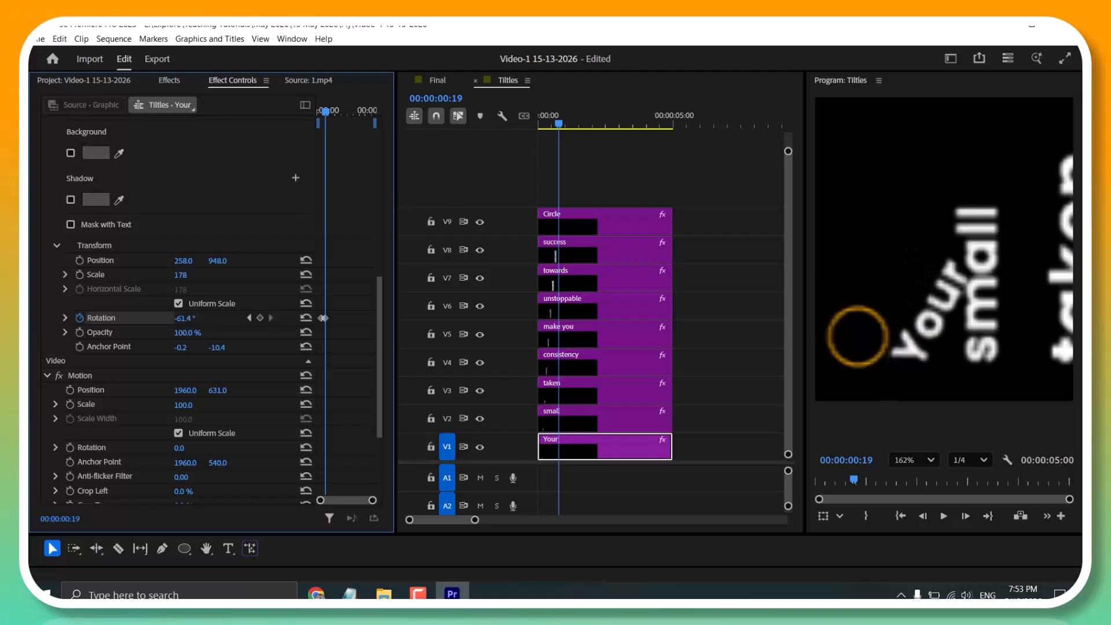
Move the anchor point of "small" to the centre of its foot and nudge the word back into place
left_click(575, 423)
left_click_drag(379, 275, 377, 480)
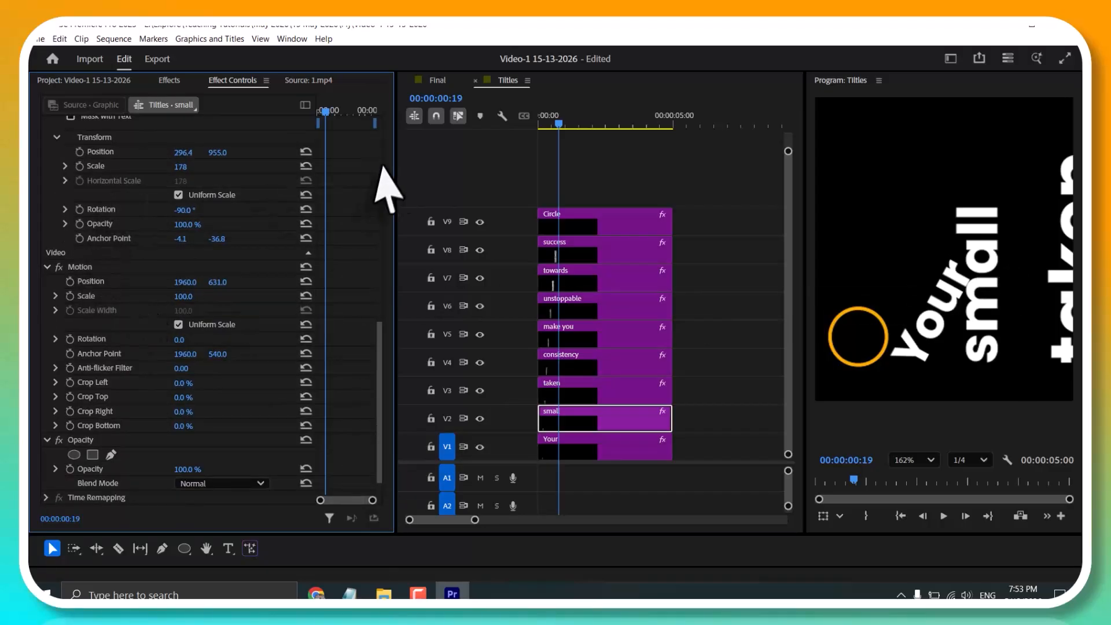
scroll(387, 185, "up", 5)
left_click(977, 306)
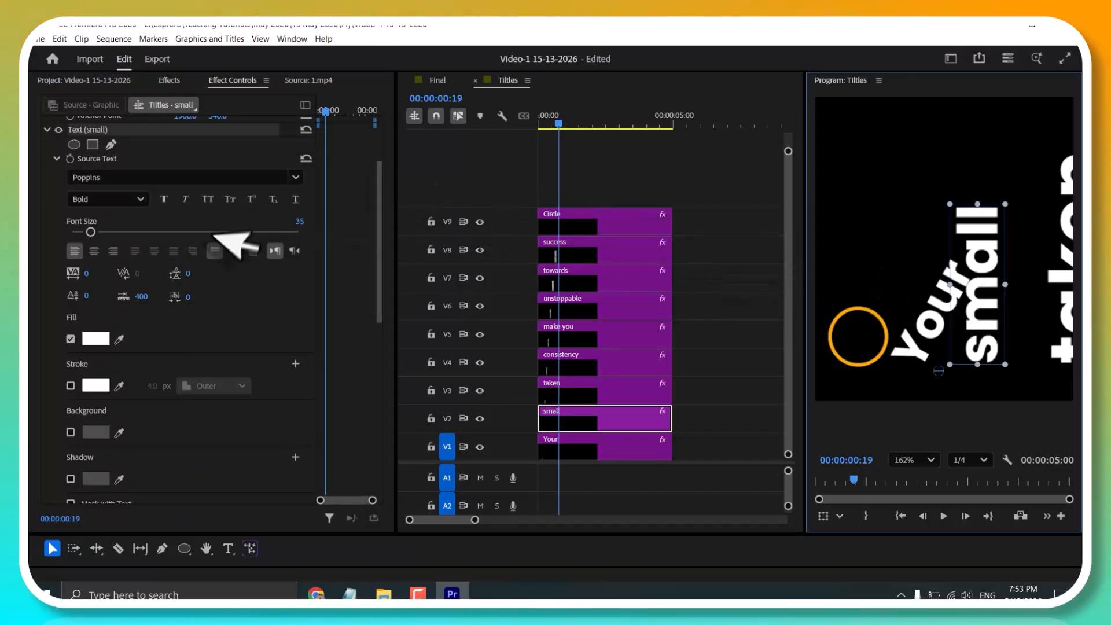
left_click_drag(938, 369, 977, 367)
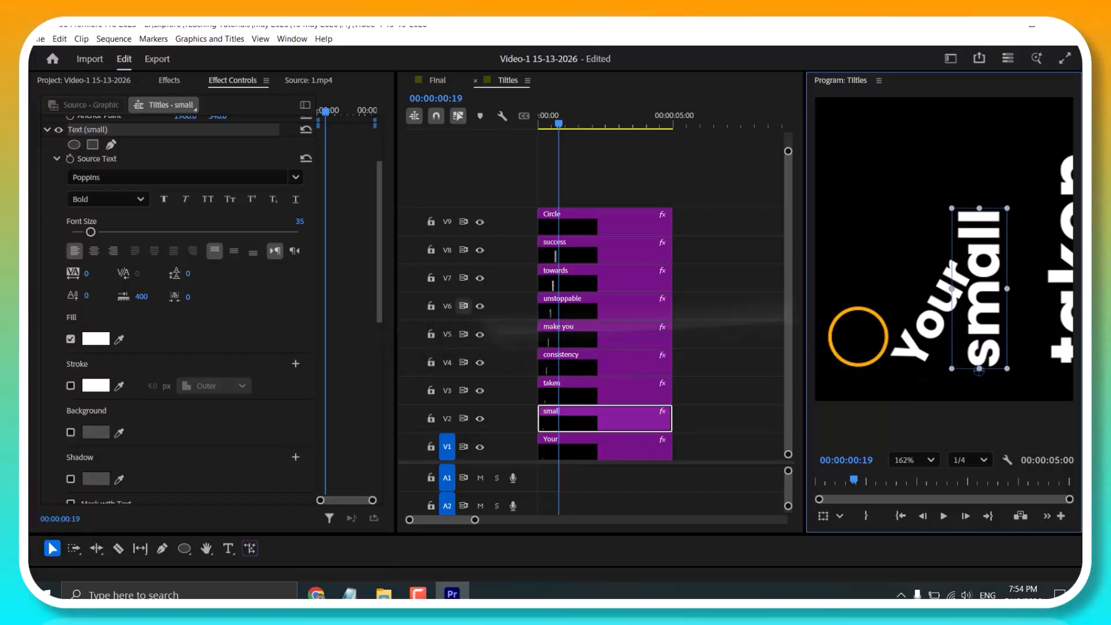
left_click_drag(978, 288, 977, 285)
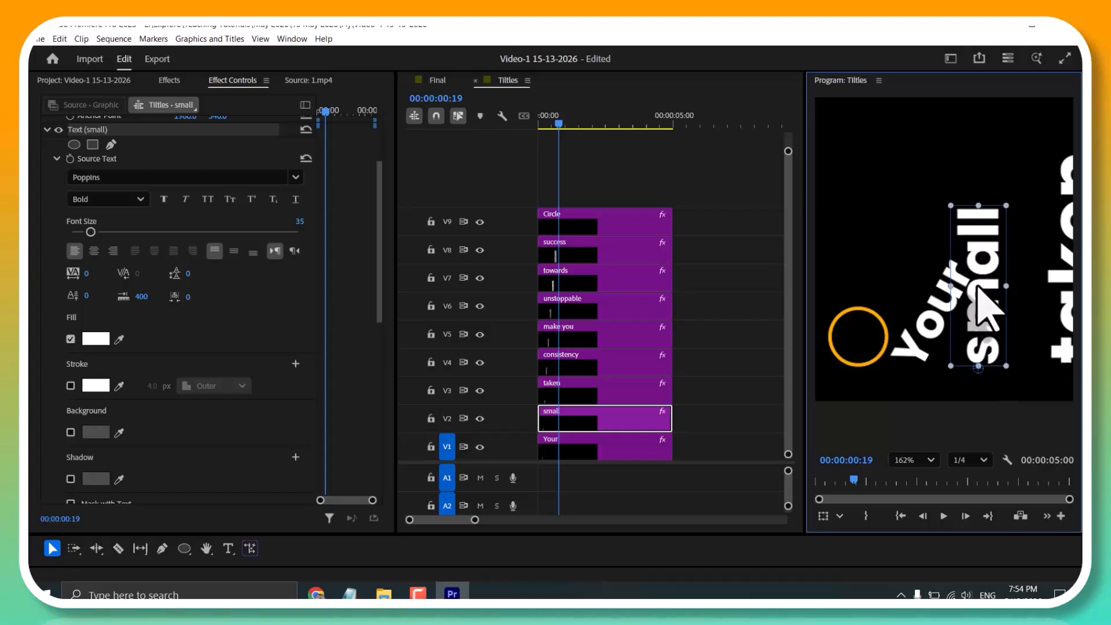
Add a rotation keyframe for "small" at the second keyframe of "Your", 00:00:00:19, and tilt "small" clockwise at 00:00:01:00
left_click_drag(558, 123, 541, 124)
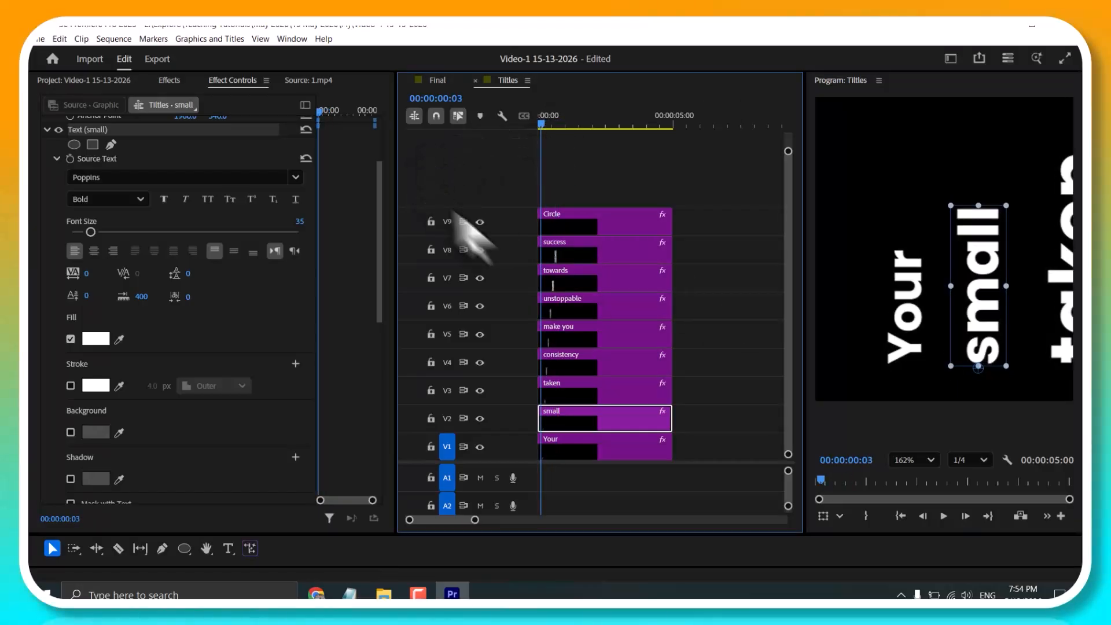
left_click(573, 445)
left_click_drag(386, 249, 388, 384)
left_click(272, 350)
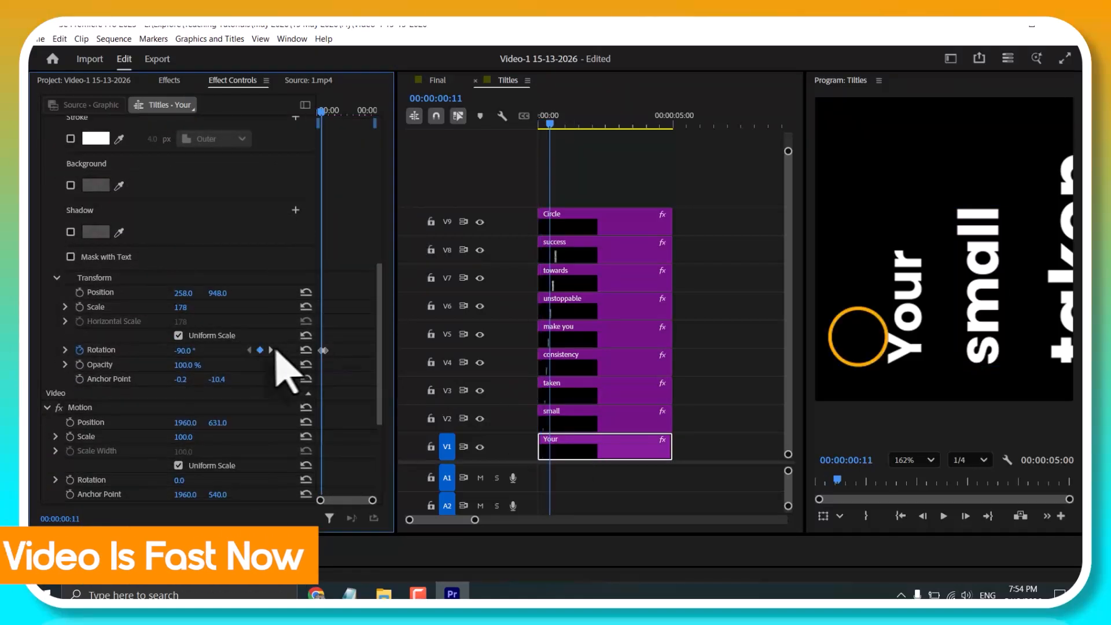
left_click(271, 350)
left_click(612, 417)
scroll(384, 302, "down", 5)
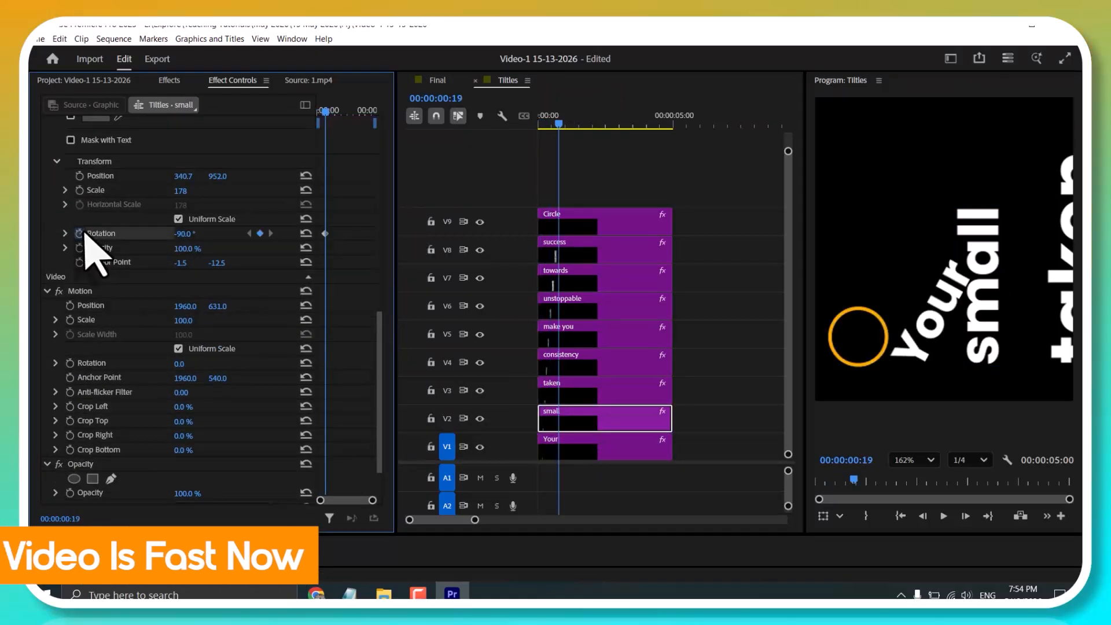
key("space")
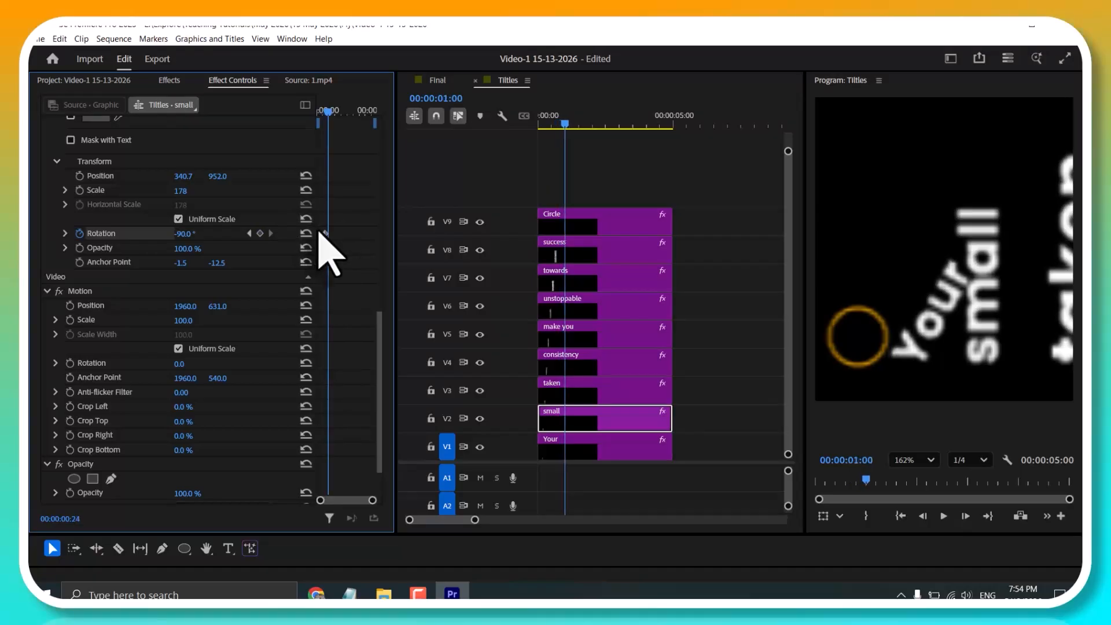
left_click_drag(196, 235, 229, 234)
Play the sequence from the start to check the tilting of "Your" and "small"
left_click_drag(331, 111, 317, 114)
key("space")
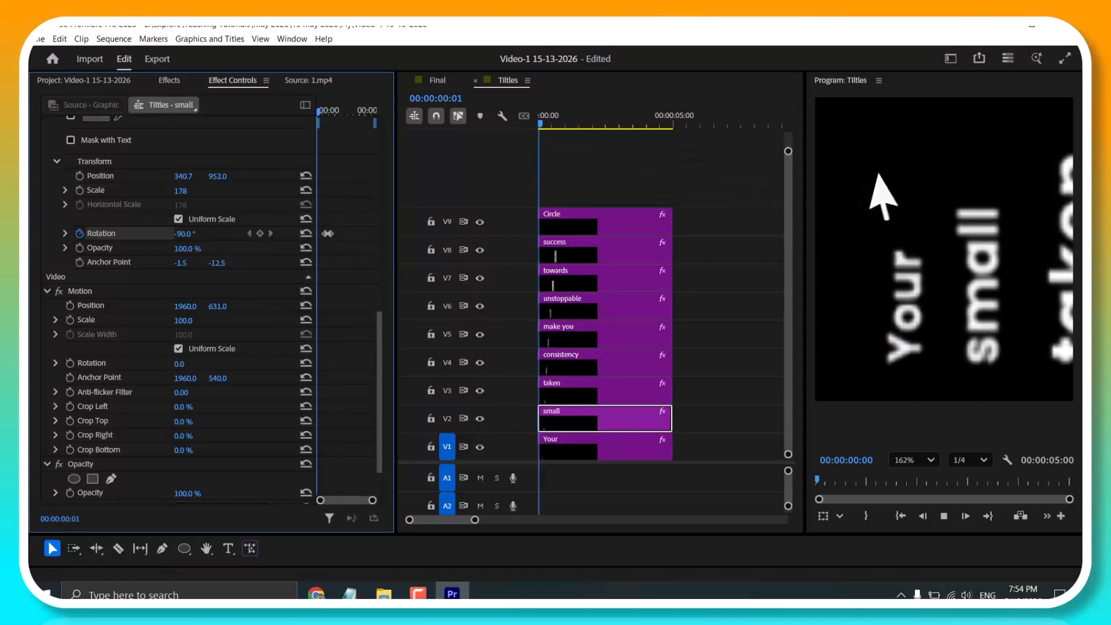
key("space")
left_click_drag(568, 122, 528, 159)
key("space")
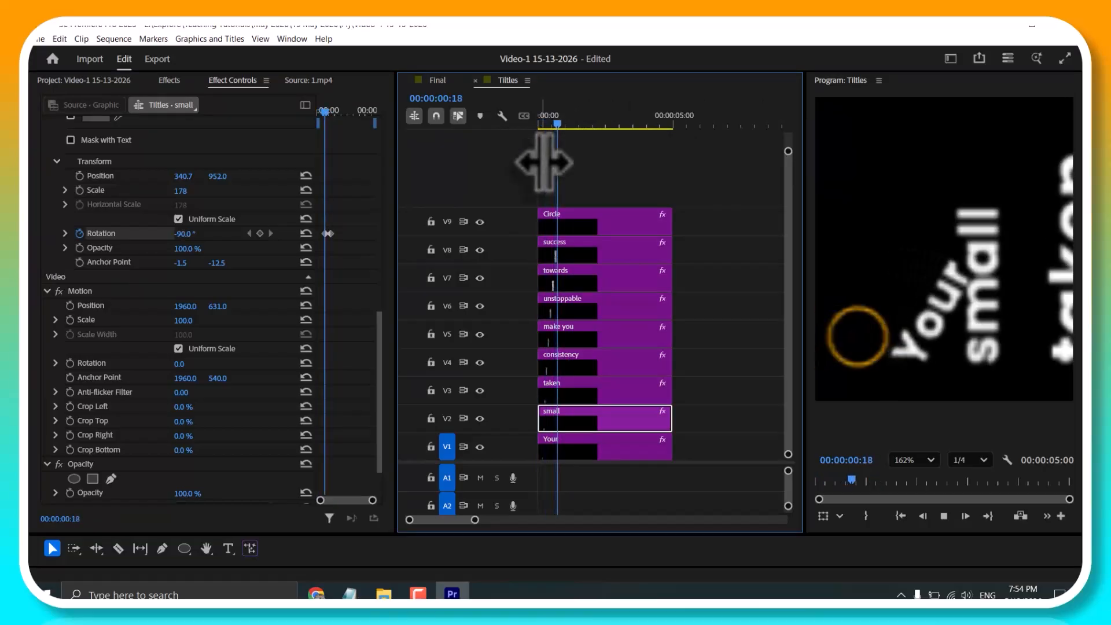
key("space")
Try to animate the rotation of "taken" with keyframes at 00:00:01:05 and 00:00:01:15
left_click(590, 393)
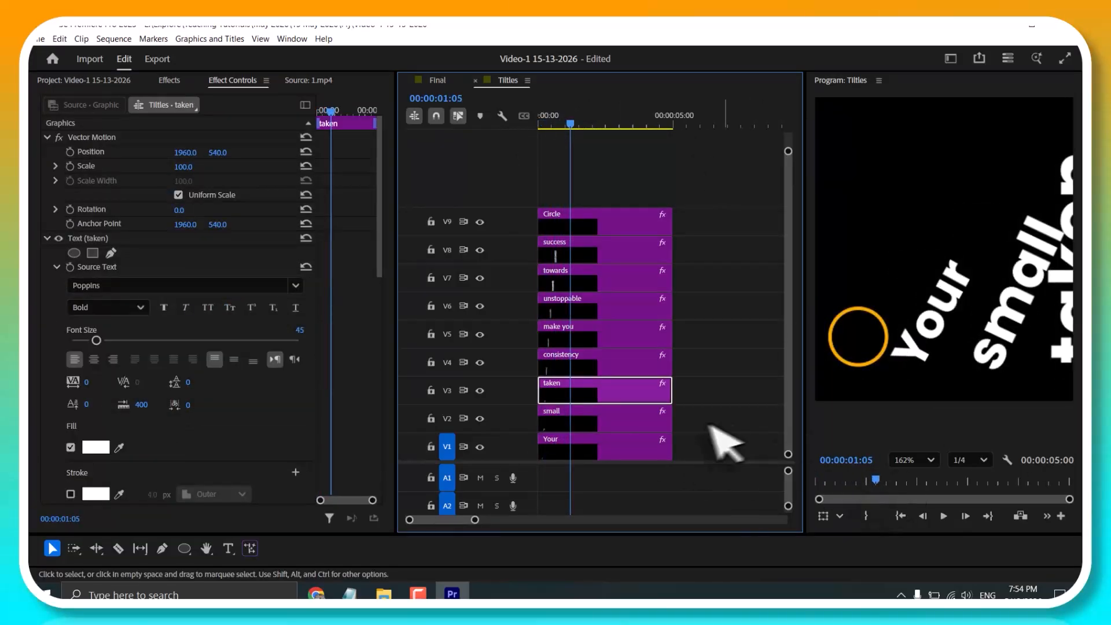
key("minus")
scroll(359, 421, "down", 5)
scroll(372, 422, "up", 5)
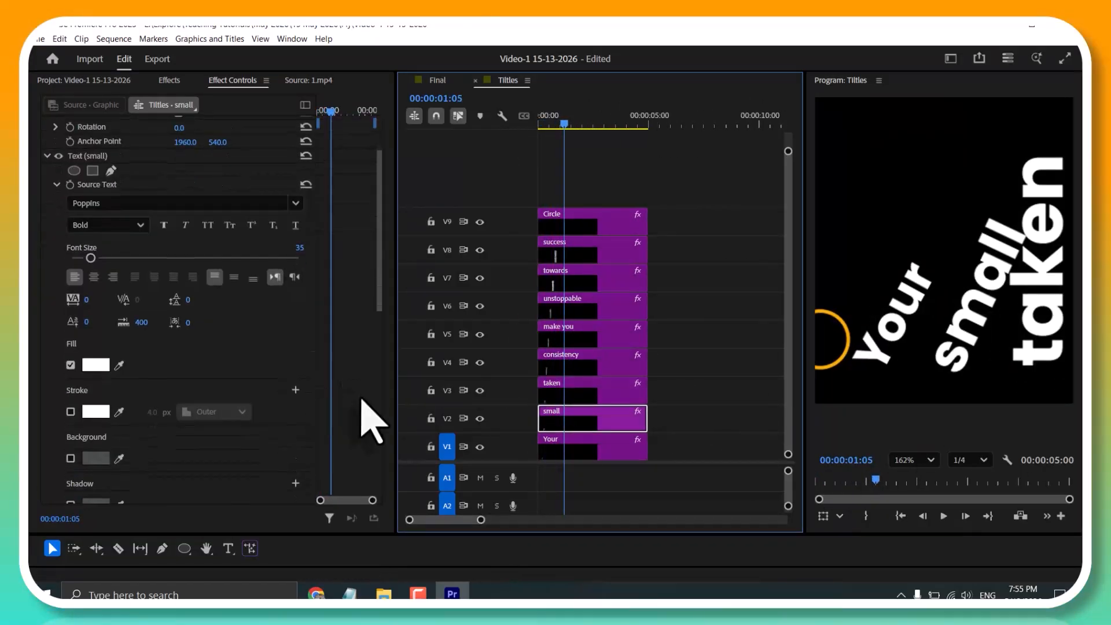
scroll(338, 379, "down", 5)
left_click(80, 348)
key("Right")
key("Right")
key("Right")
key("Right")
key("Right")
key("Right")
key("Right")
key("Right")
key("Right")
key("Right")
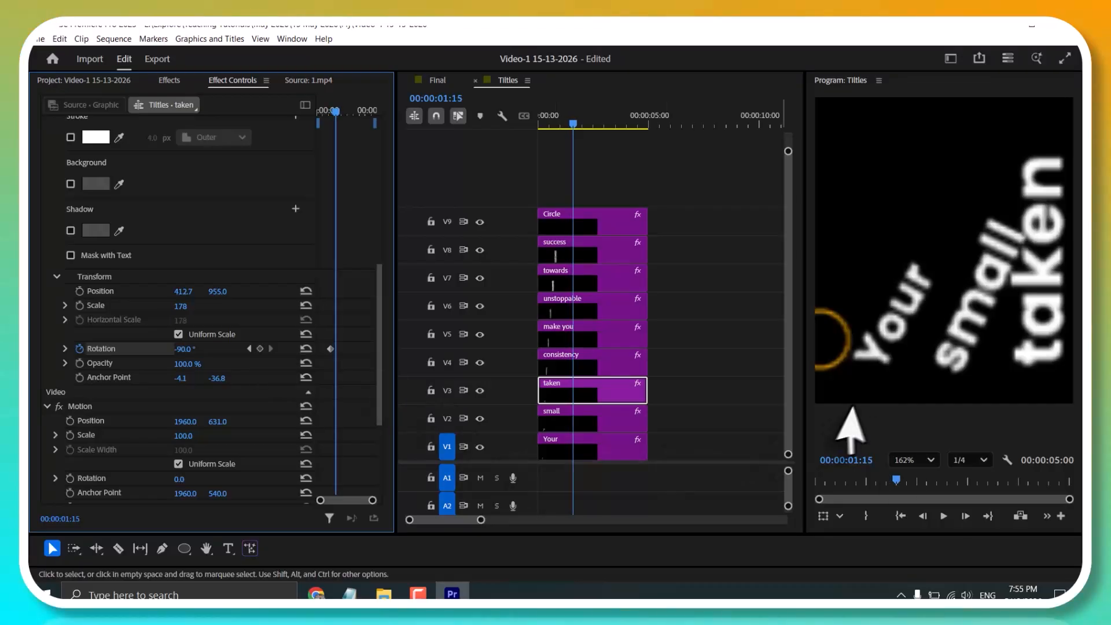
left_click_drag(966, 378, 856, 382)
left_click_drag(191, 350, 322, 347)
Select the text "taken" and move its anchor point to the centre of the word's foot
scroll(383, 347, "up", 10)
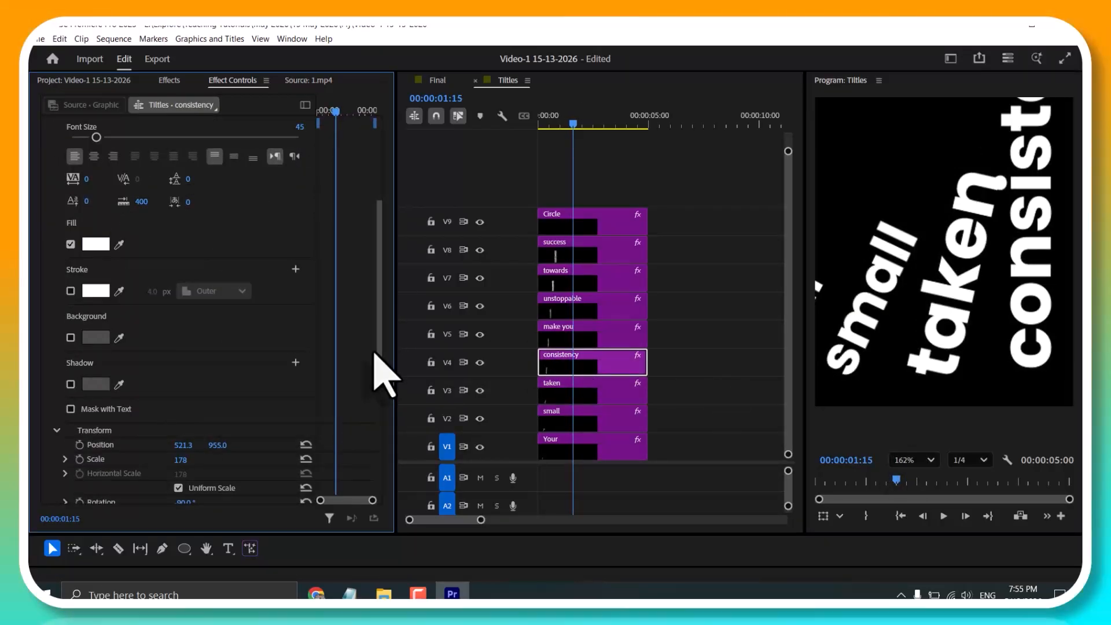
left_click(919, 249)
scroll(353, 425, "down", 5)
left_click_drag(895, 376, 930, 375)
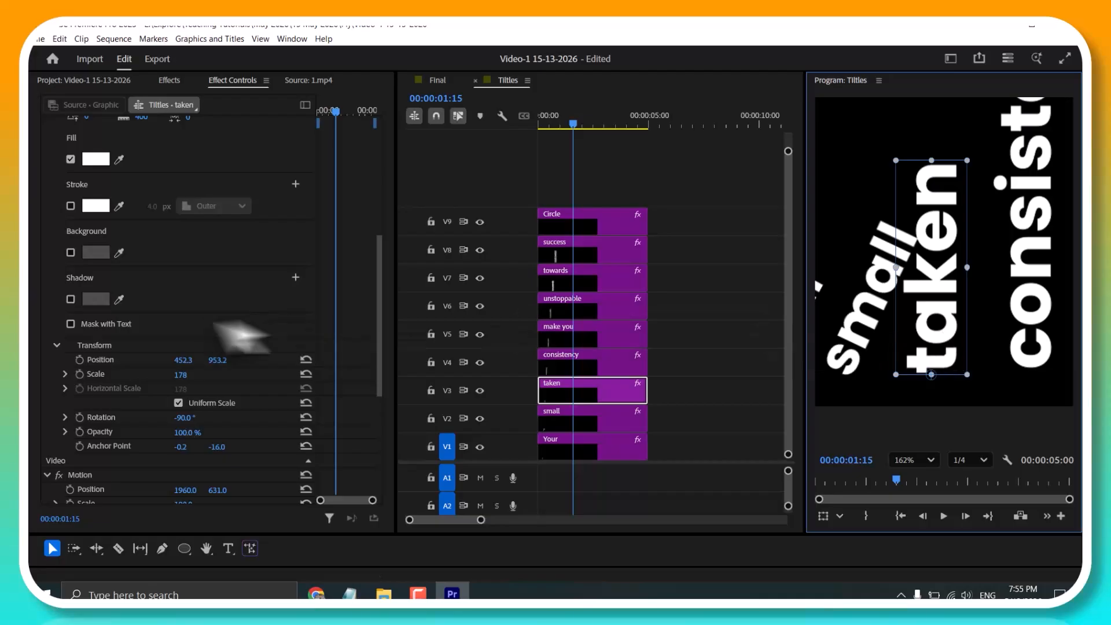
Add a rotation keyframe for "taken" at 00:00:01:15 and tilt the word clockwise at 00:00:02:02
scroll(214, 335, "down", 1)
left_click(79, 390)
key("Right")
key("Right")
key("Right")
key("Right")
key("Right")
key("Right")
key("Right")
key("Right")
key("Right")
key("Right")
key("Right")
key("Right")
left_click_drag(189, 390, 223, 390)
Select "consistency" and move its anchor point to the centre of the word's foot
left_click_drag(972, 324, 889, 356)
left_click(570, 364)
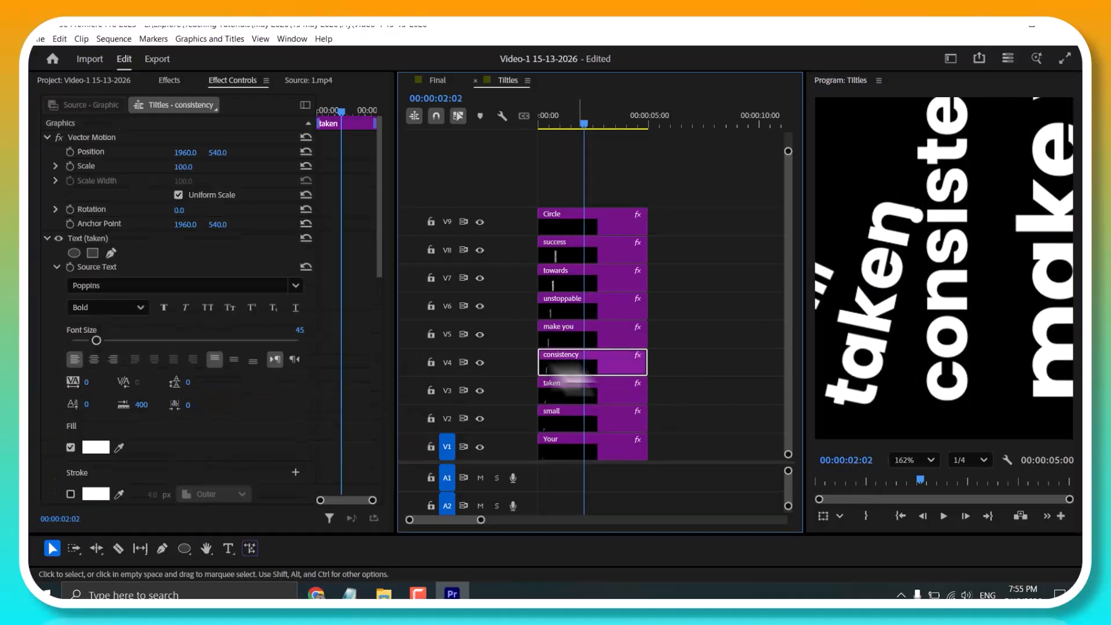
scroll(384, 372, "up", 4)
left_click(940, 399)
left_click_drag(939, 399, 945, 406)
Turn on rotation keyframing for "consistency" and tilt the word clockwise
scroll(231, 300, "down", 5)
left_click(79, 297)
left_click_drag(185, 297, 209, 297)
Select "make you" and move its anchor point to the centre of the text's foot
left_click_drag(974, 371, 862, 384)
left_click(946, 360)
left_click_drag(940, 413, 950, 416)
Animate the rotation of "make you" from -90° at 00:00:02:02 to -81° at 00:00:02:12
scroll(578, 376, "down", 1)
scroll(372, 359, "down", 5)
left_click(79, 443)
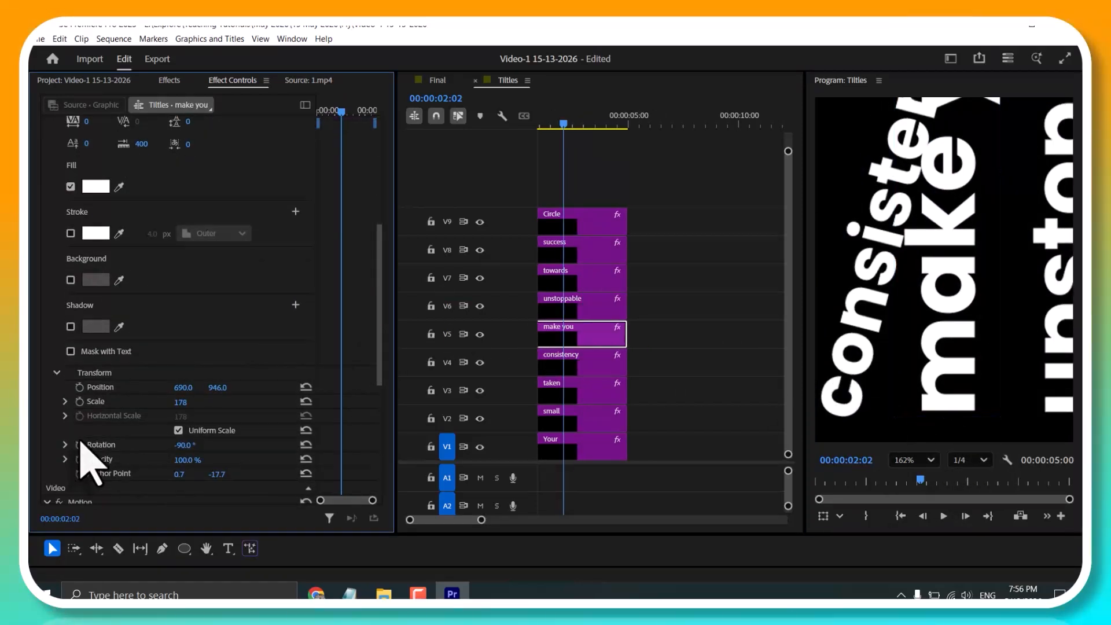
key("Right")
key("Right")
key("Right")
key("Right")
key("Right")
key("Right")
key("Right")
key("Right")
key("Right")
key("Right")
left_click_drag(183, 444, 188, 445)
Animate the rotation of "unstoppable" from 00:00:02:12 to -83.2° at 00:00:02:23
scroll(983, 286, "down", 3)
left_click_drag(984, 286, 926, 298)
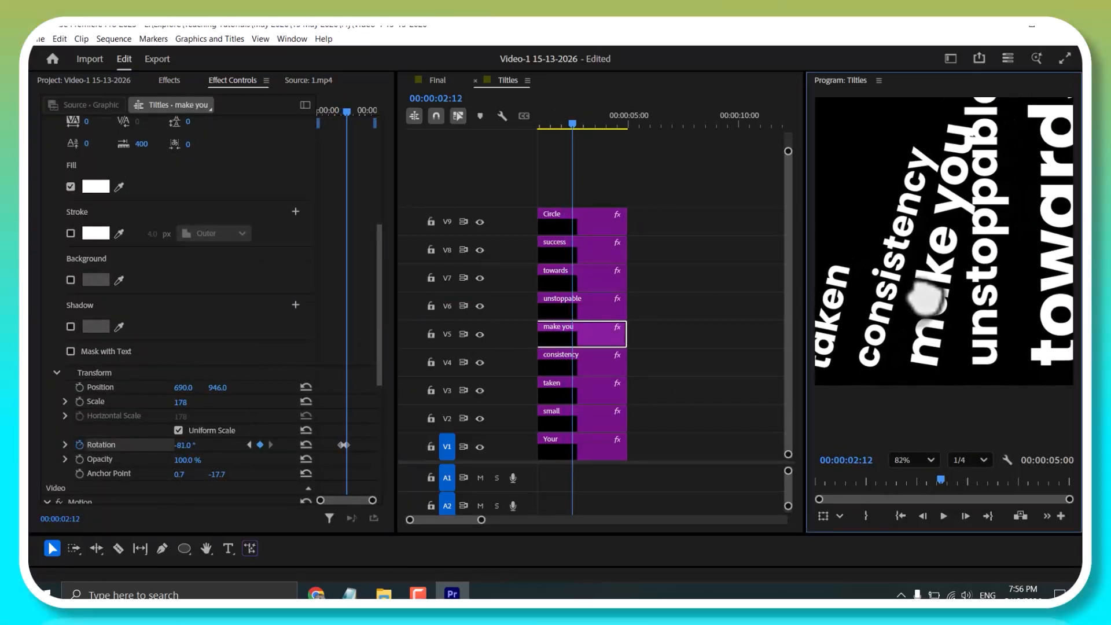
left_click(981, 290)
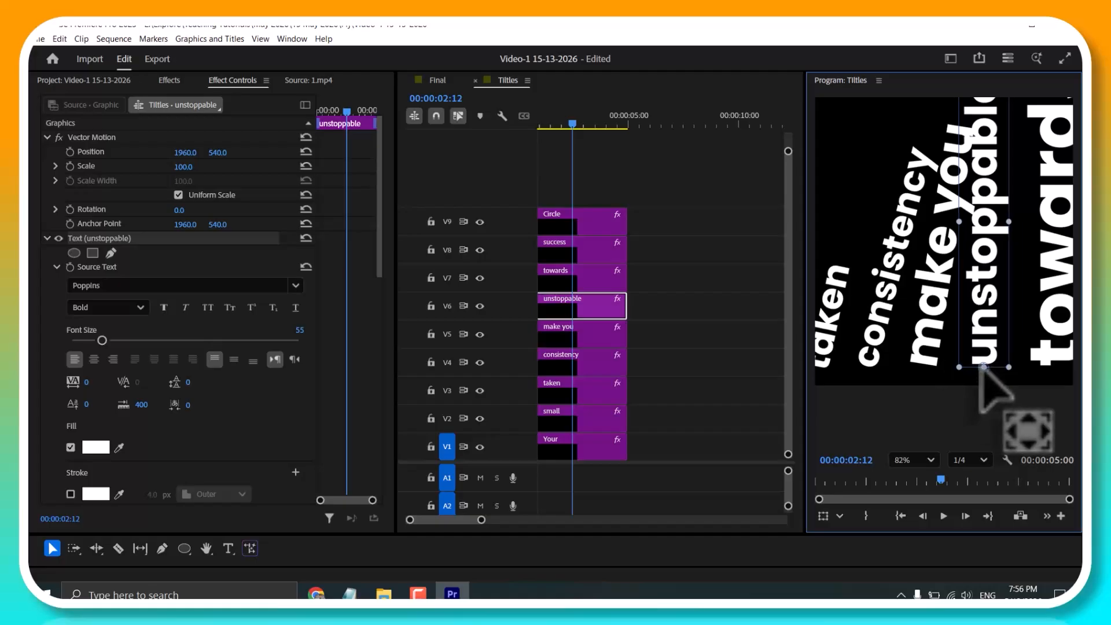
scroll(260, 405, "down", 5)
left_click(79, 445)
key("Right")
key("Right")
key("Right")
key("Right")
key("Right")
key("Right")
key("Right")
key("Right")
key("Right")
key("Right")
key("Right")
left_click_drag(188, 446, 193, 445)
Animate the rotation of "towards" from -90° at 00:00:02:23 to a slight clockwise tilt at 00:00:03:07
left_click_drag(978, 290, 885, 333)
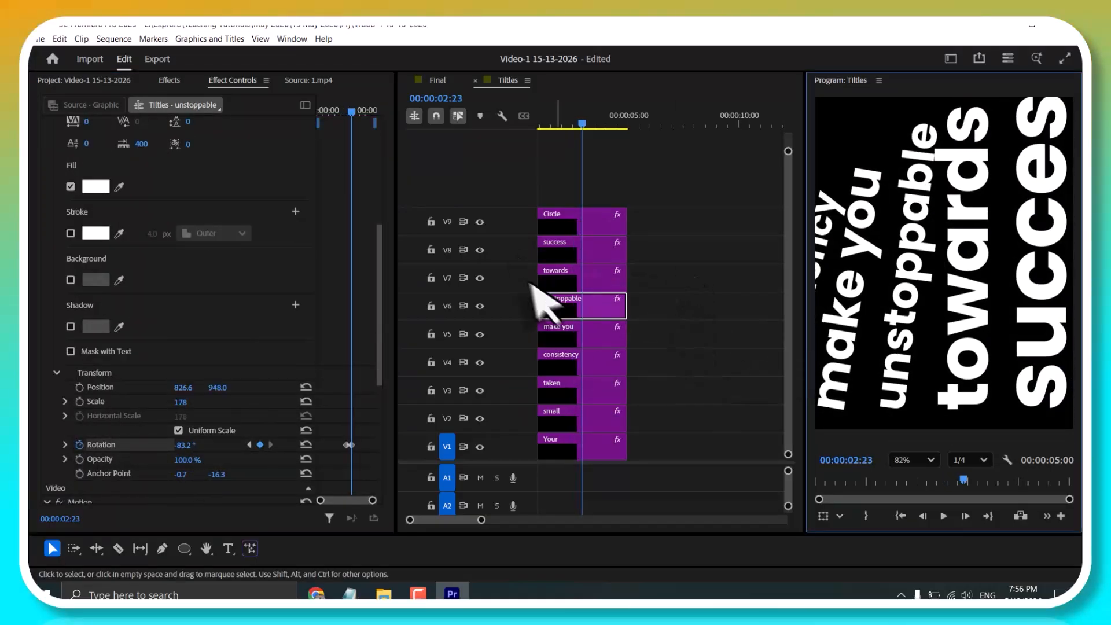
left_click(555, 280)
scroll(385, 460, "down", 8)
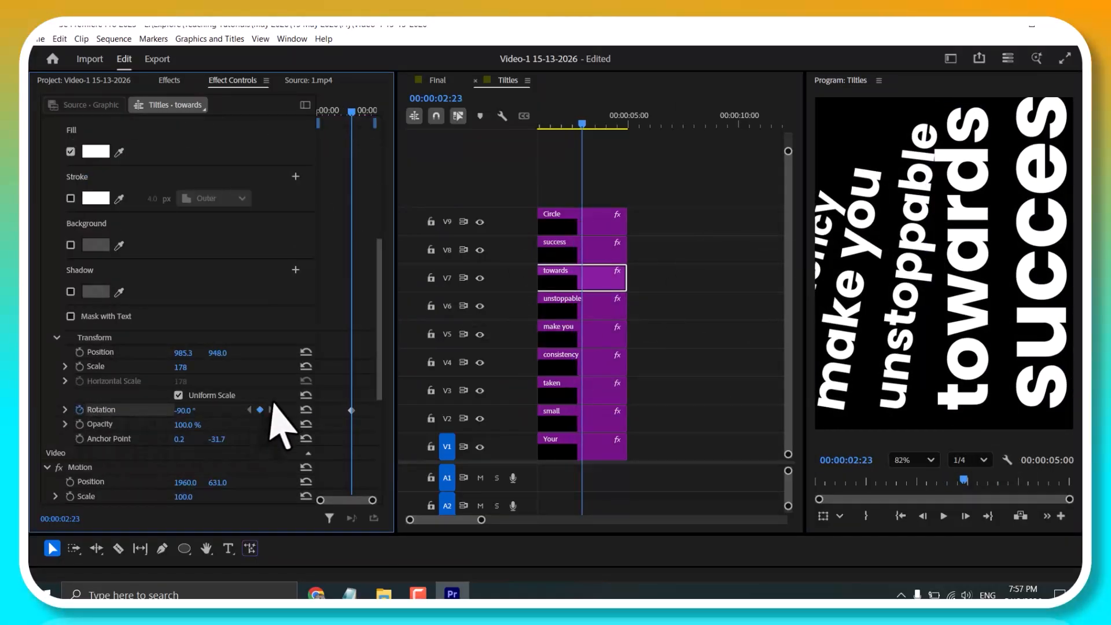
key("Right")
key("Right")
key("Right")
key("Right")
key("Right")
key("Right")
key("Right")
key("Right")
left_click_drag(184, 411, 189, 410)
Animate the rotation of "success" from 00:00:03:07 to -76° at 00:00:03:16
left_click_drag(1052, 303, 950, 320)
left_click(596, 252)
scroll(319, 310, "down", 4)
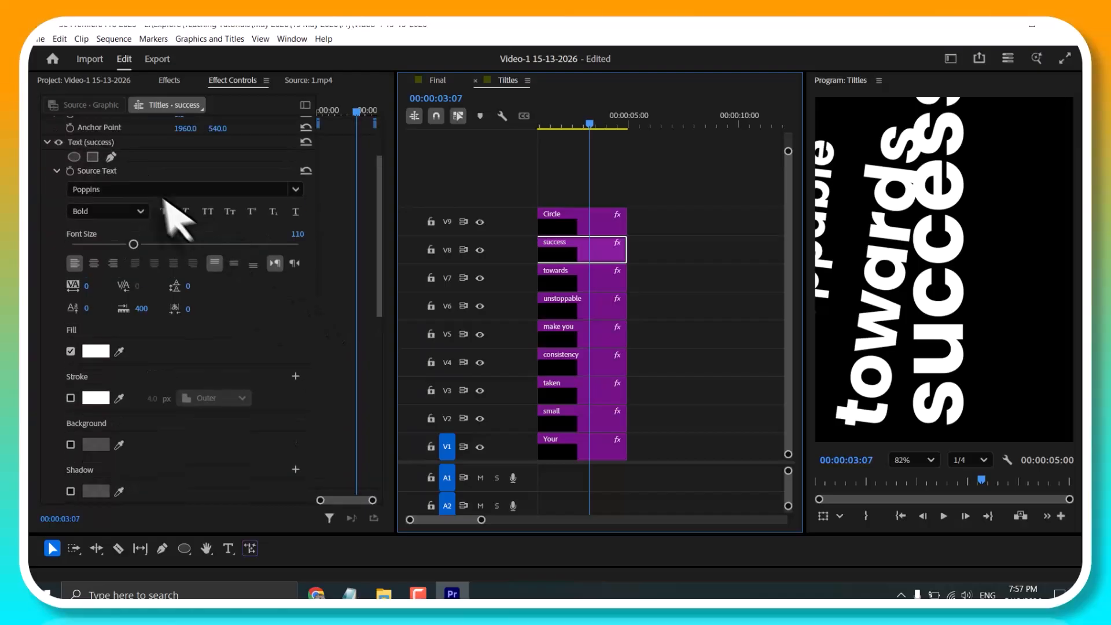
scroll(163, 198, "down", 5)
left_click(80, 362)
key("Right")
key("Right")
key("Right")
key("Right")
key("Right")
key("Right")
key("Right")
key("Right")
key("Right")
left_click_drag(184, 363, 191, 363)
Move the ending rotation keyframe of "success" to 00:00:03:20 and undo a further rotation change
left_click(913, 460)
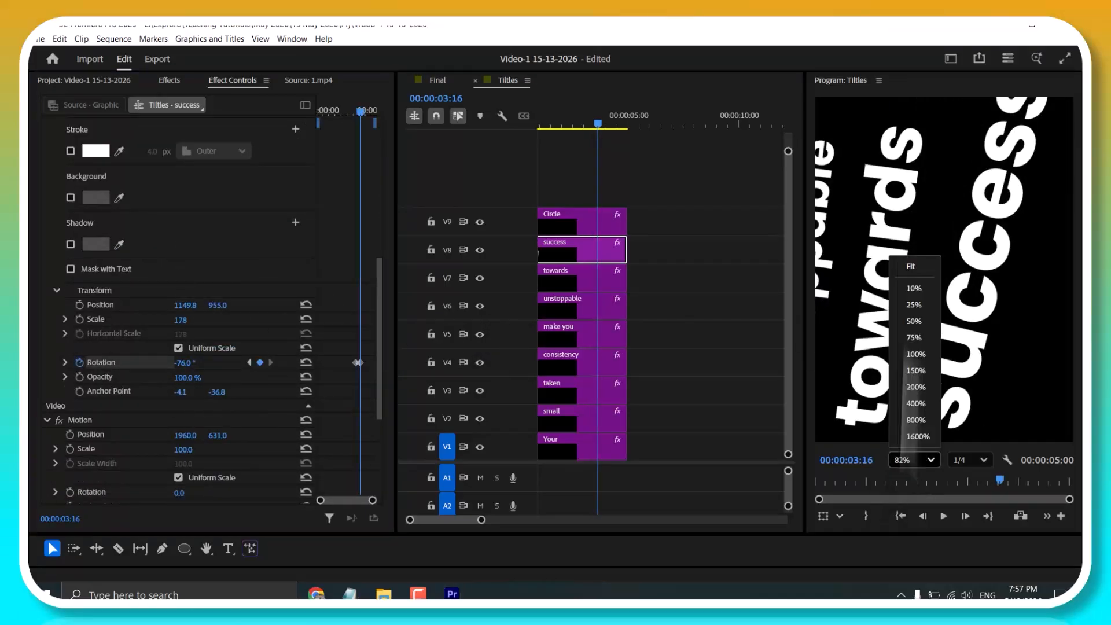
left_click(910, 267)
scroll(898, 285, "up", 1)
left_click(559, 248)
scroll(373, 376, "down", 5)
key("Right")
key("Right")
key("Right")
key("Right")
scroll(370, 419, "down", 2)
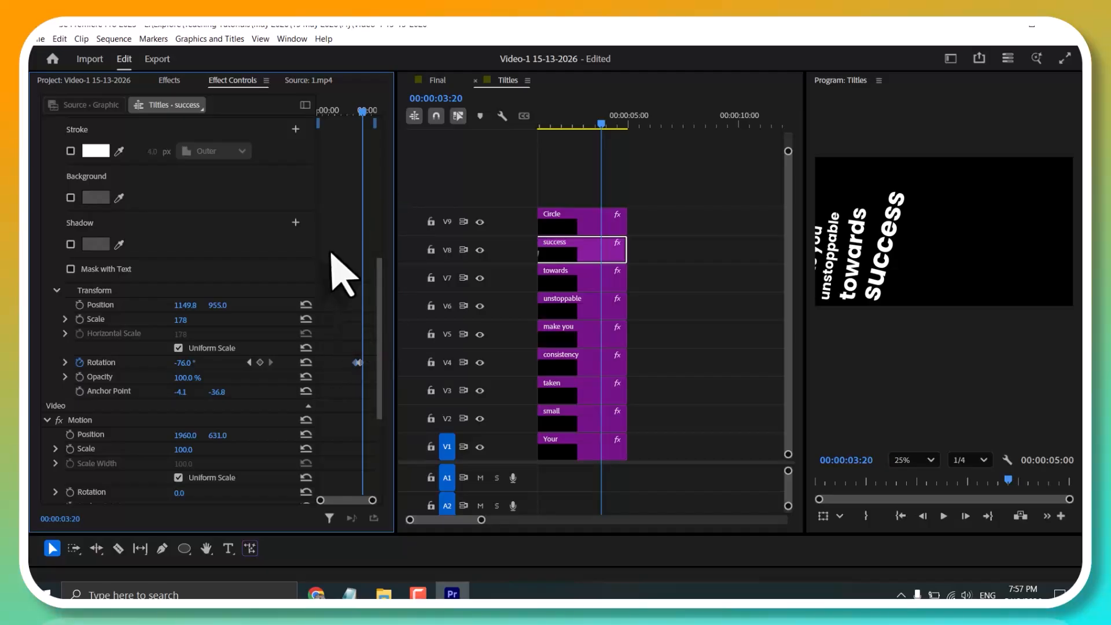
left_click_drag(345, 362, 354, 365)
left_click_drag(184, 363, 210, 363)
key("ctrl+z")
Examine the anchor of the "success" text and delete its ending rotation keyframe
scroll(339, 163, "up", 10)
left_click(133, 240)
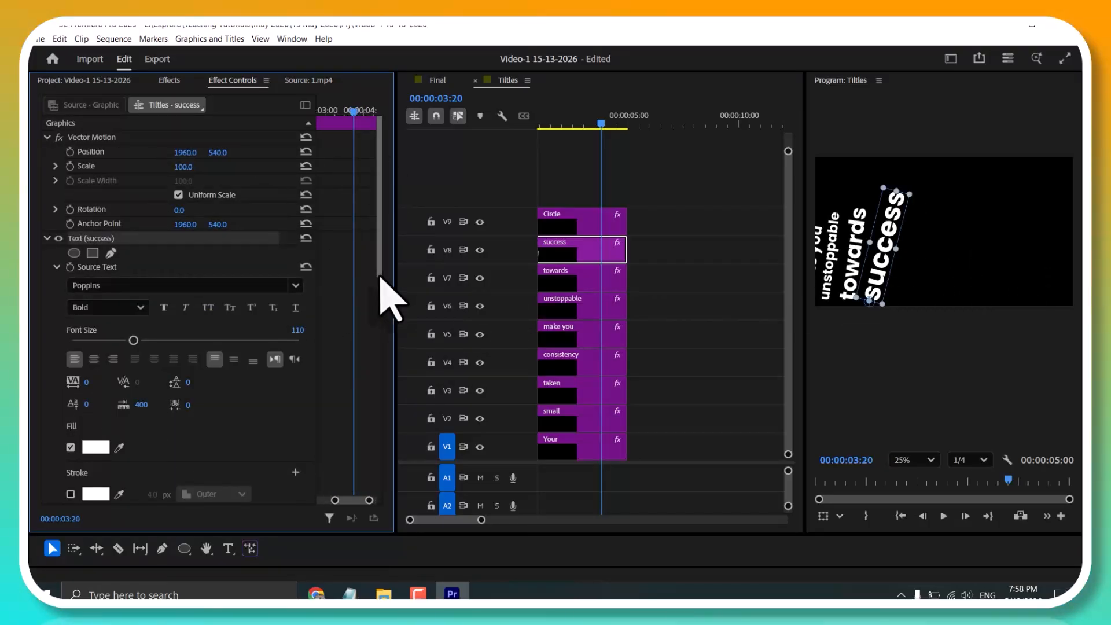
left_click_drag(380, 276, 367, 416)
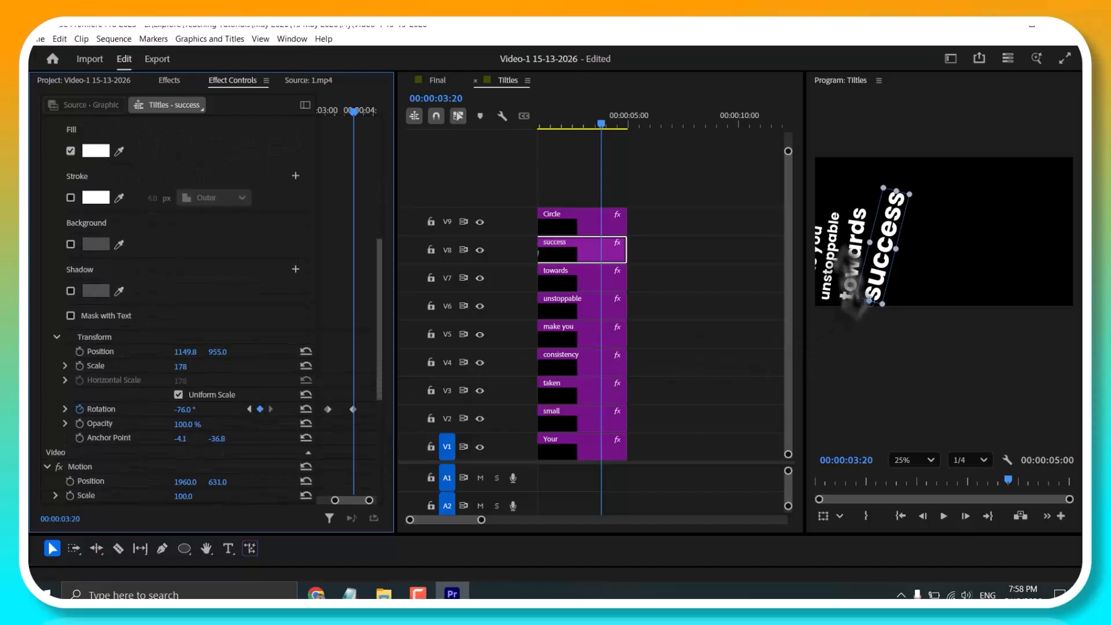
scroll(877, 297, "up", 2)
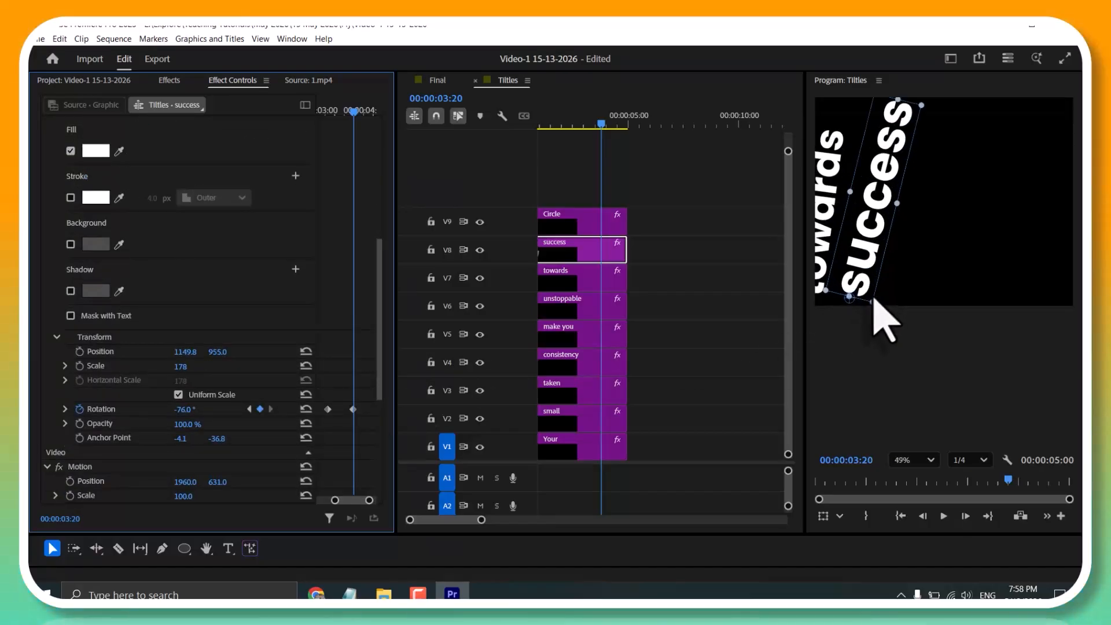
left_click_drag(906, 282, 965, 352)
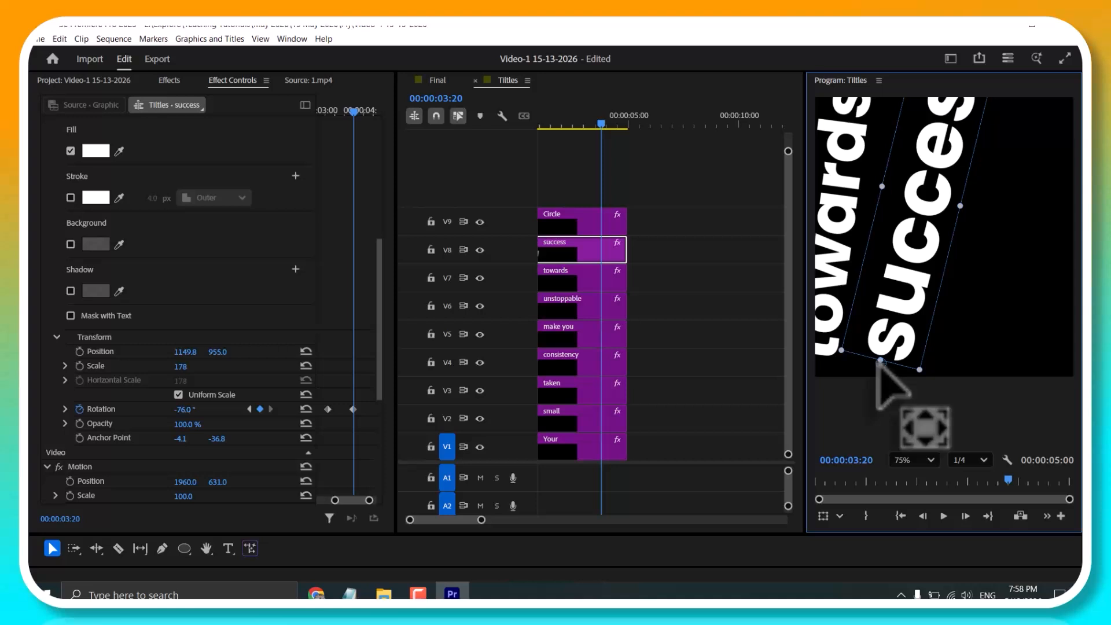
left_click_drag(367, 425, 365, 422)
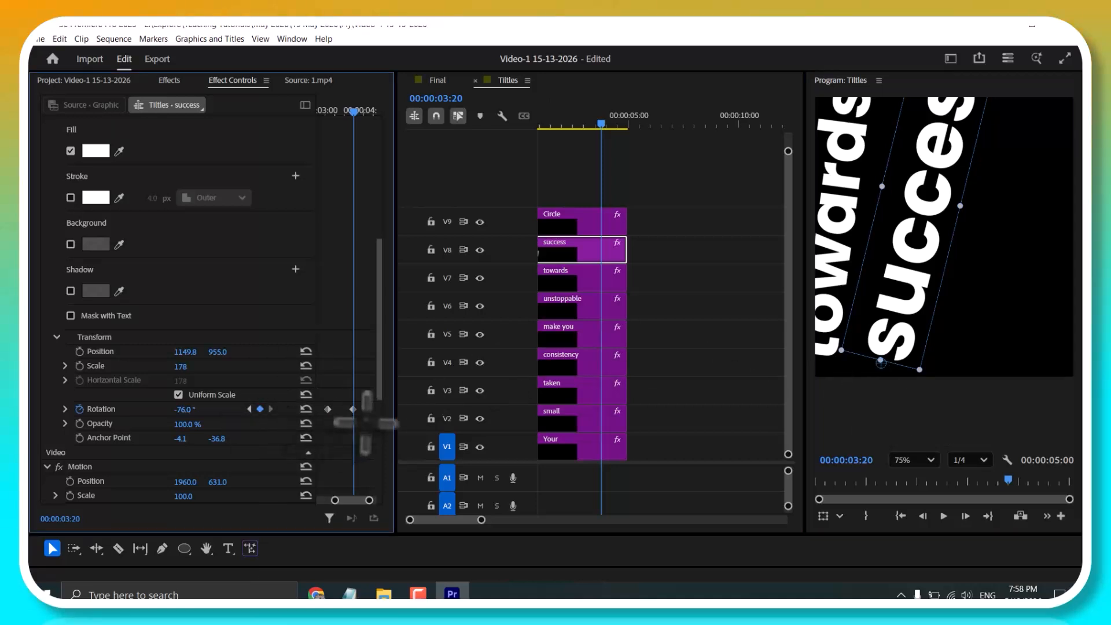
key("Delete")
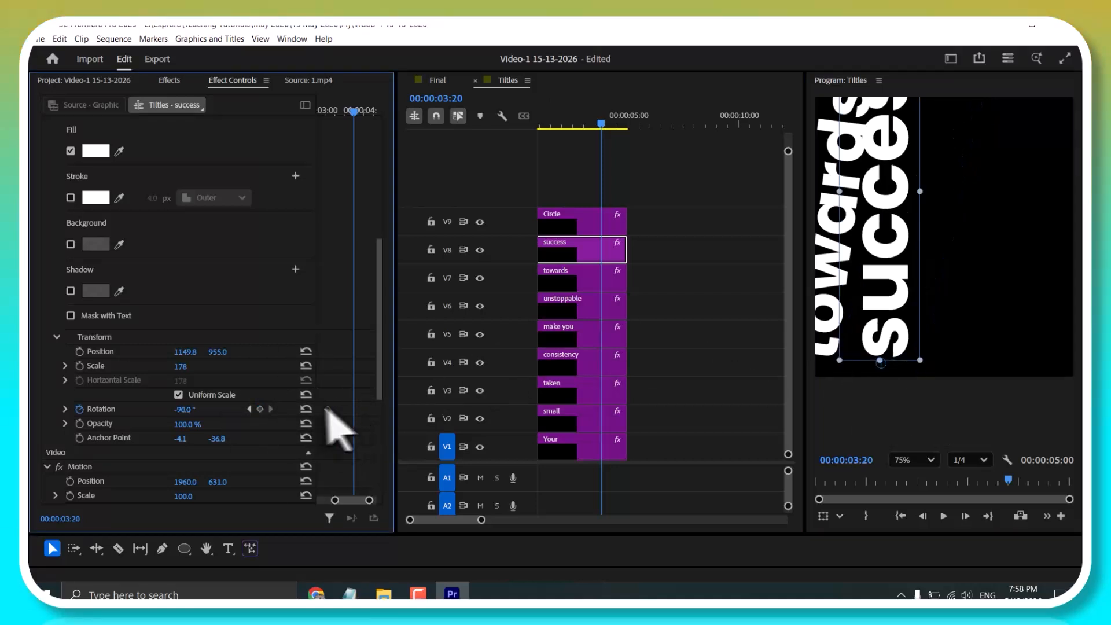
At the 00:00:03:07 keyframe, move the anchor point of "success" onto its first letter at about 30.5, -33.1, and undo a test rotation
left_click(250, 409)
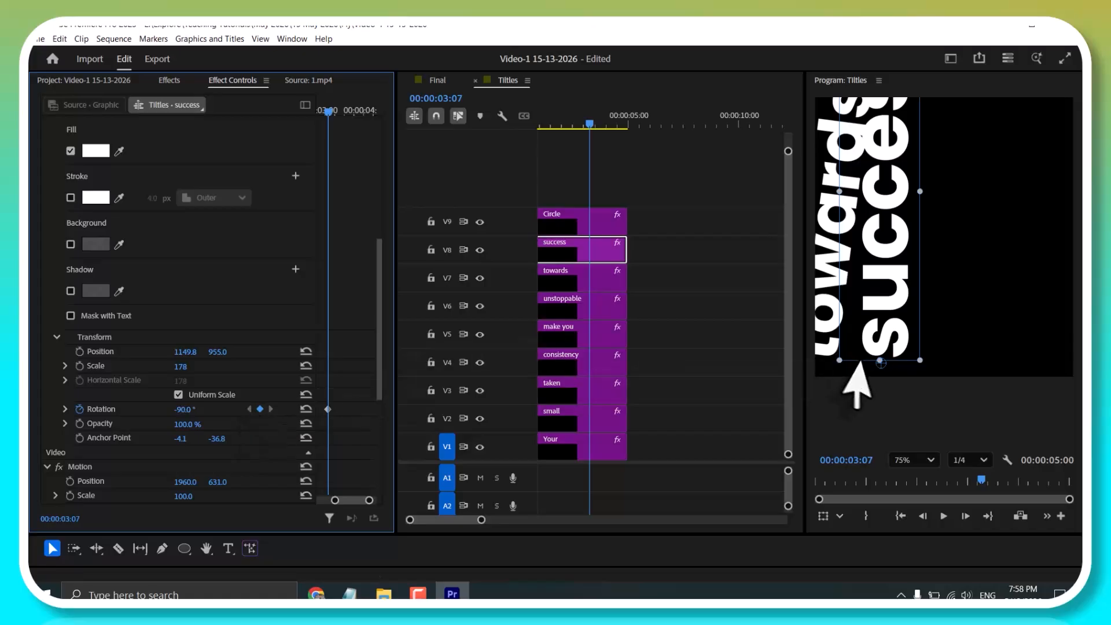
left_click_drag(880, 361, 880, 334)
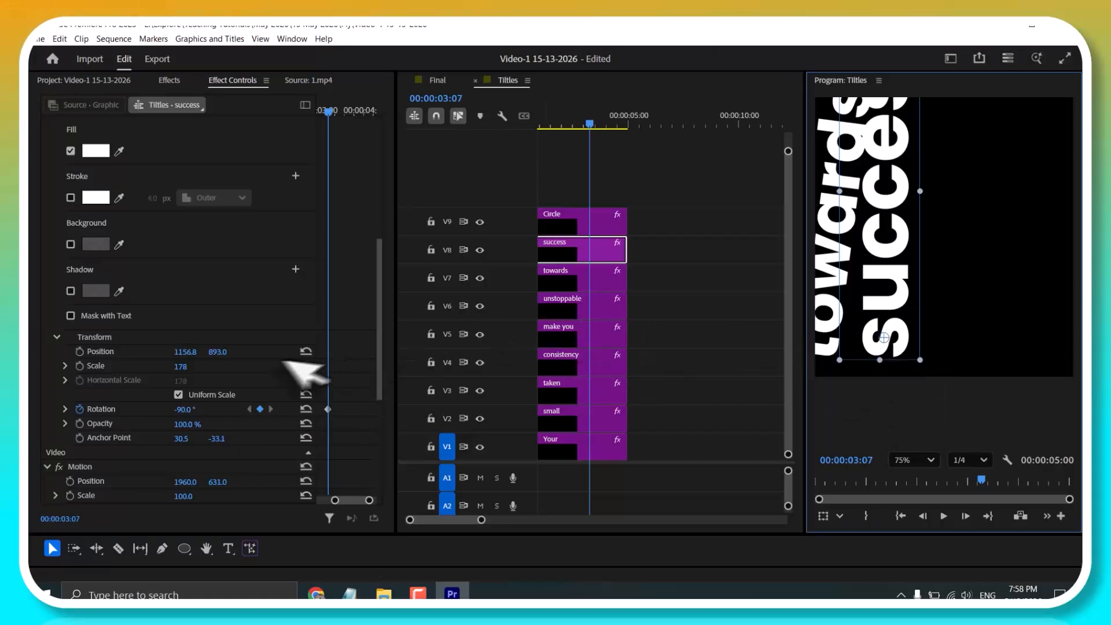
left_click_drag(183, 409, 238, 409)
key("ctrl+z")
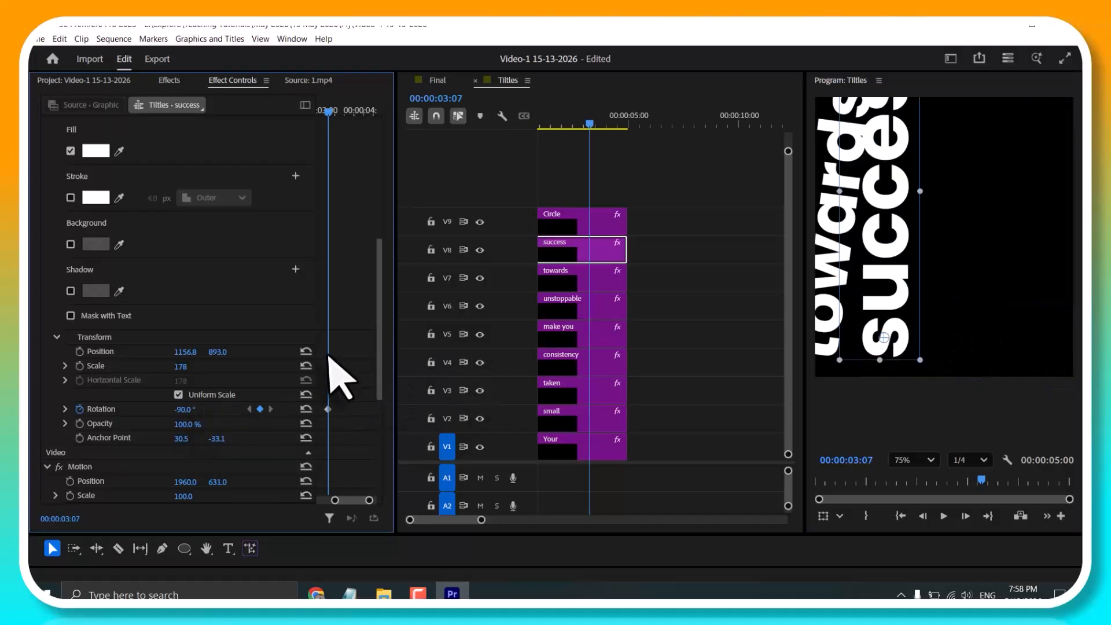
Animate the rotation of "success" from 00:00:03:07 to -0.1° at 00:00:03:24
key("space")
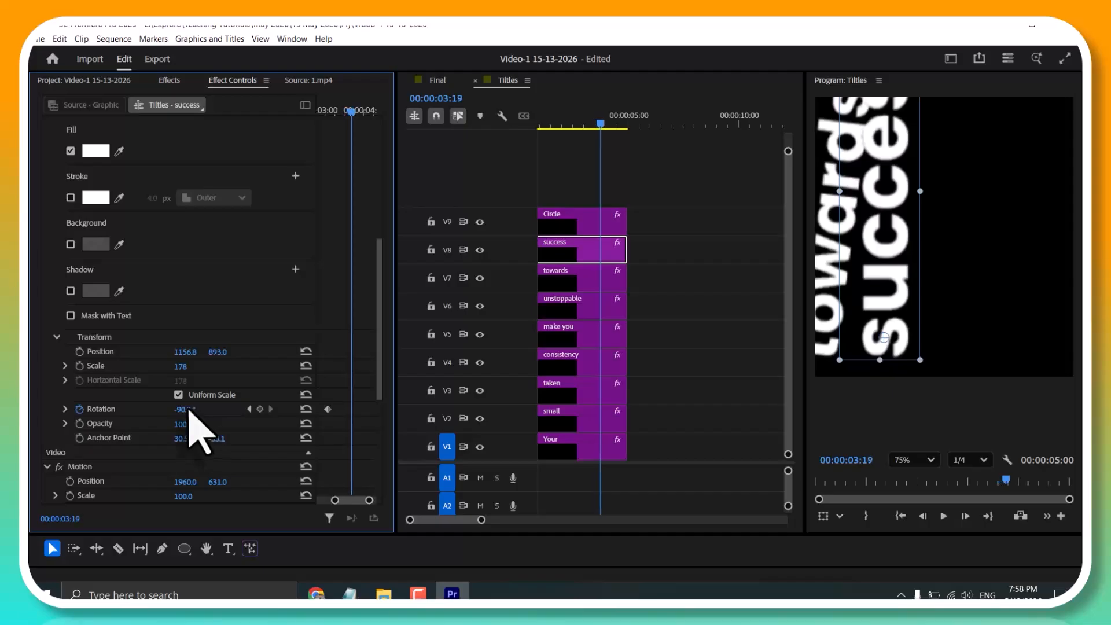
left_click_drag(188, 410, 210, 410)
left_click_drag(350, 408, 360, 409)
left_click(914, 460)
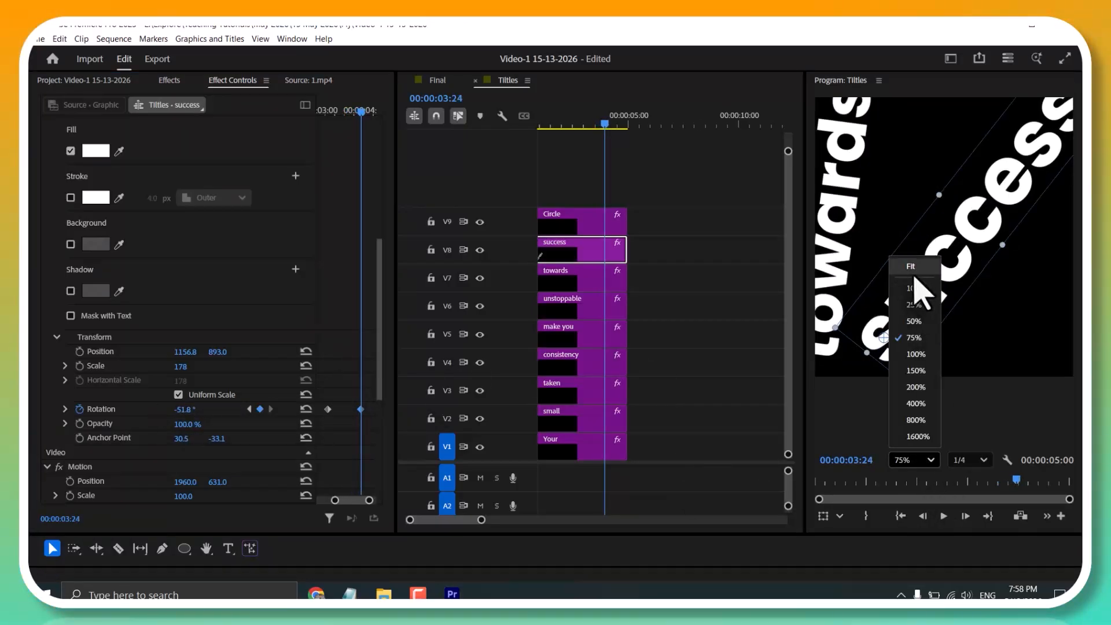
left_click(912, 268)
scroll(932, 295, "up", 5)
left_click_drag(929, 272, 1030, 312)
left_click_drag(185, 410, 190, 410)
left_click(552, 198)
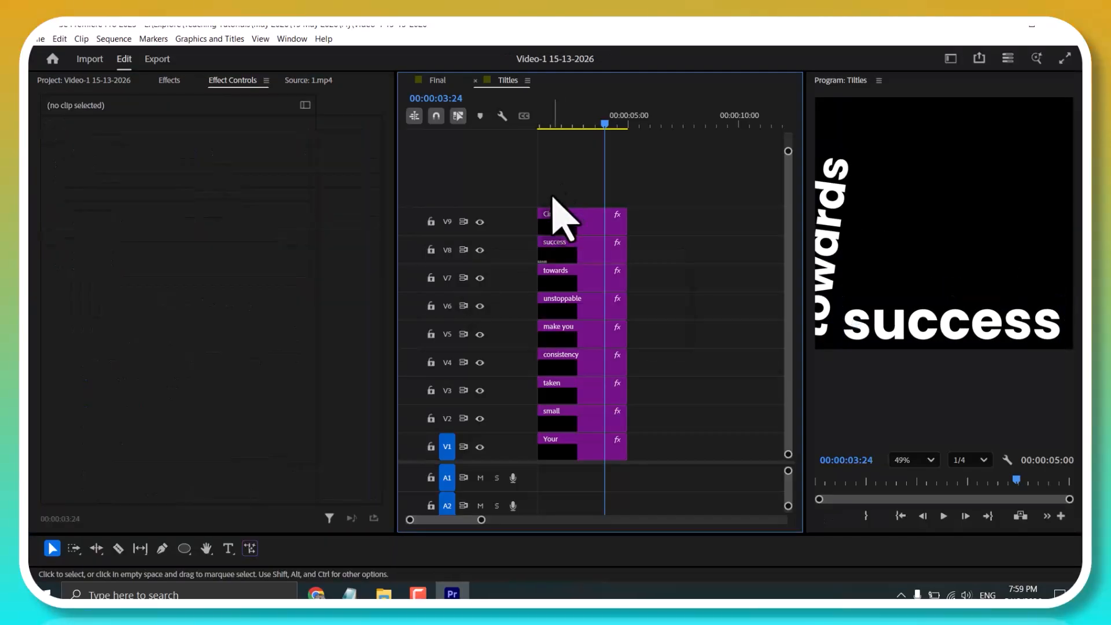
Add a rotation keyframe to "towards" at 00:00:03:24 that tilts it to -53°
left_click_drag(892, 314, 1009, 361)
left_click(575, 284)
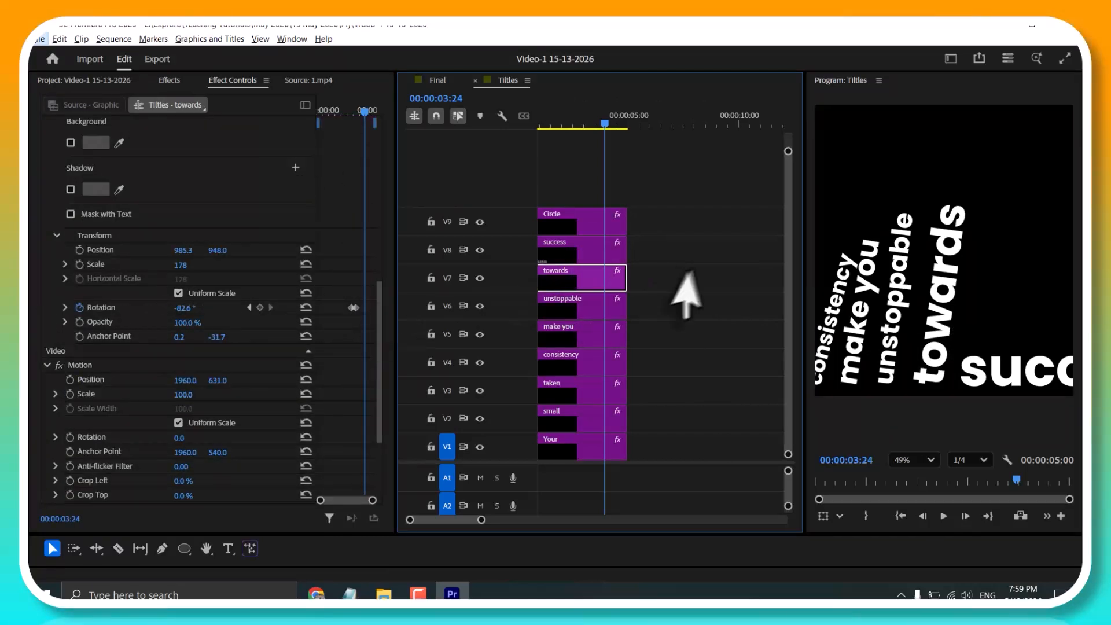
left_click(579, 252)
scroll(340, 422, "down", 5)
scroll(373, 405, "down", 2)
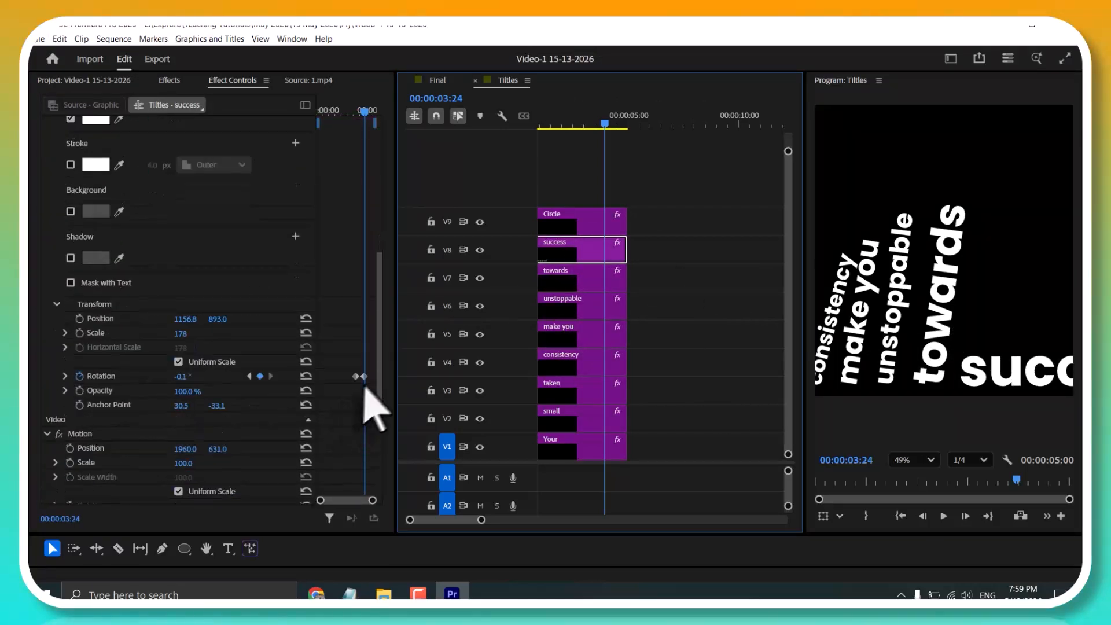
left_click(601, 281)
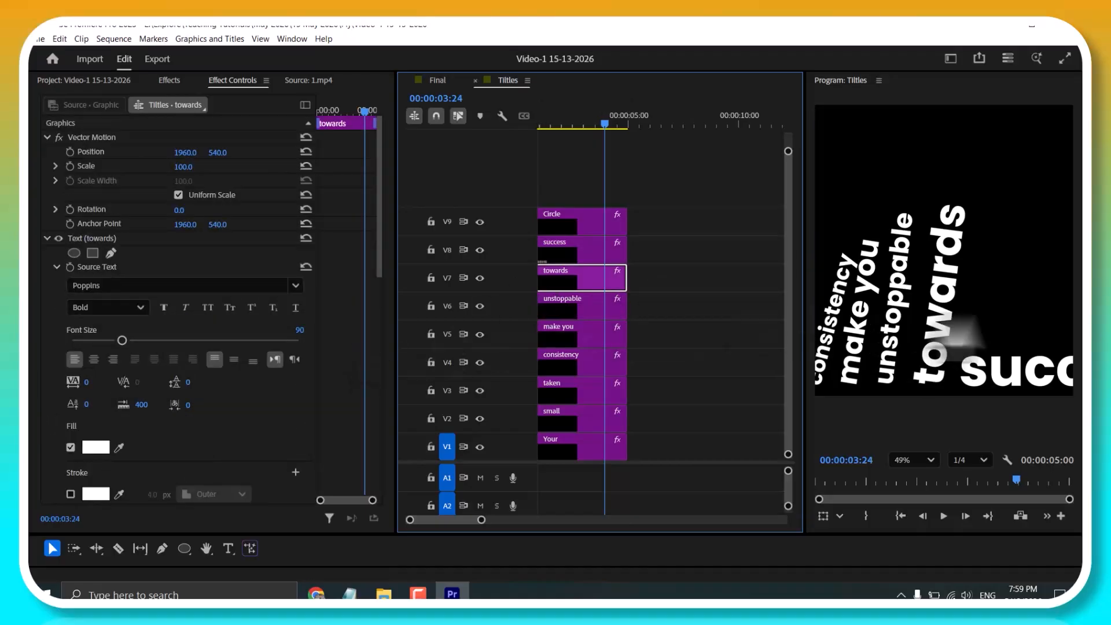
scroll(342, 366, "down", 5)
left_click_drag(180, 404, 190, 403)
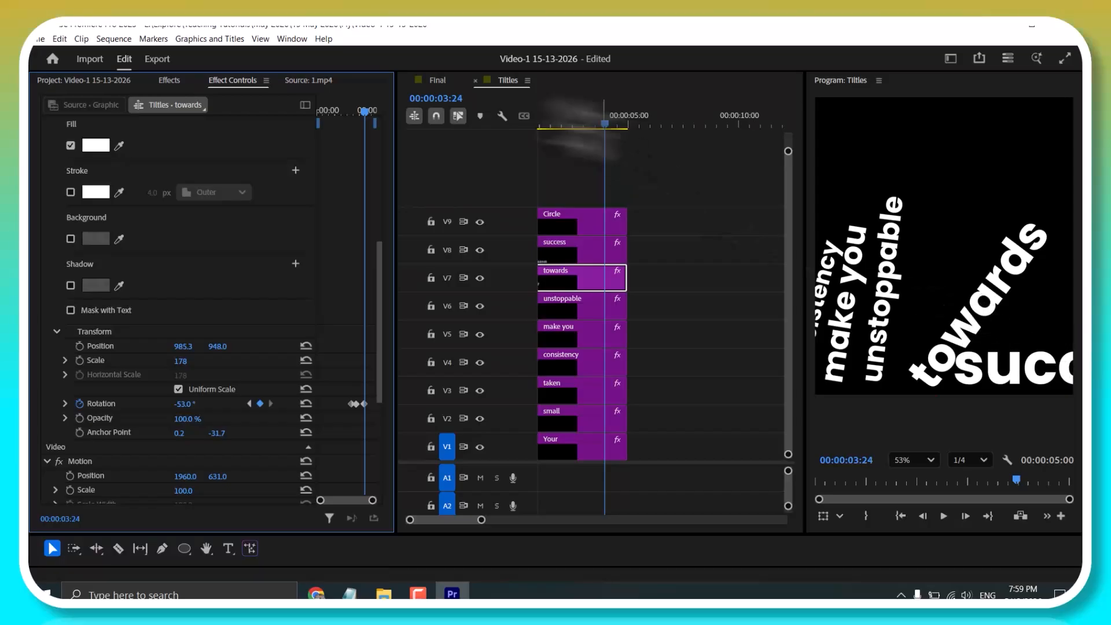
Compare the word tilts in the reference video at 00:00:04:22, and tilt "unstoppable" to -46.8° at 00:00:03:24
left_click(308, 80)
left_click_drag(166, 480, 169, 480)
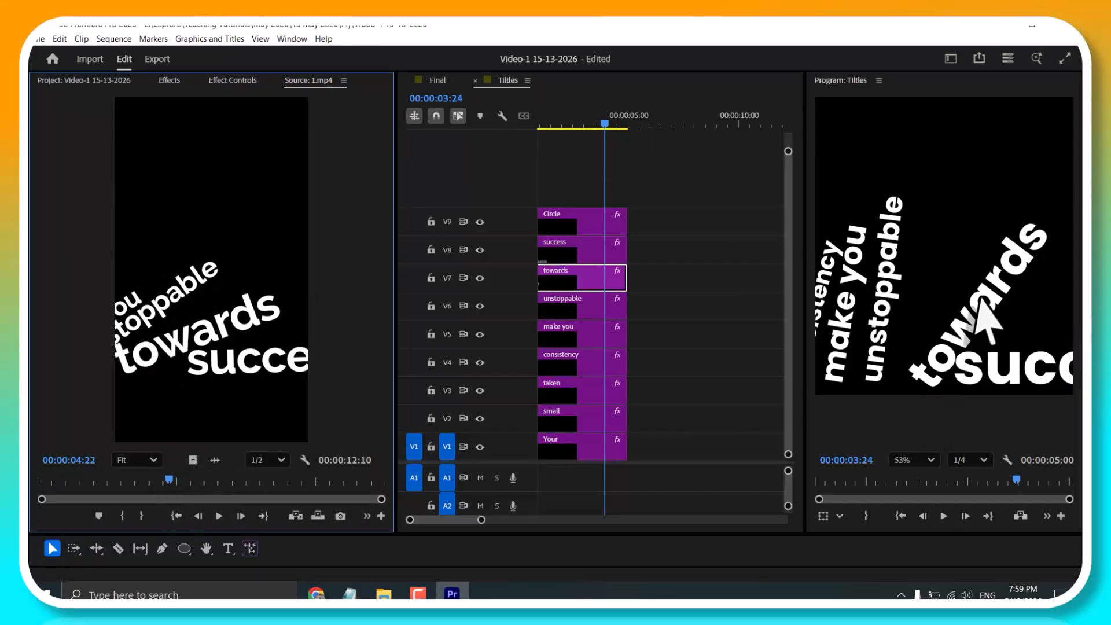
left_click(220, 81)
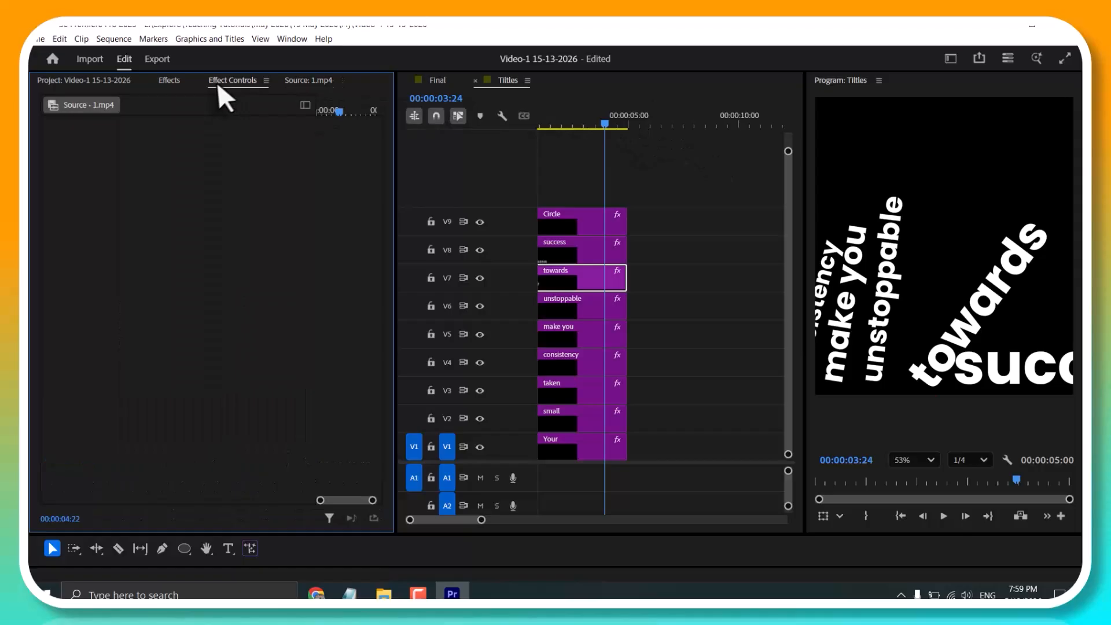
left_click(571, 309)
scroll(350, 385, "down", 6)
left_click_drag(183, 389, 162, 389)
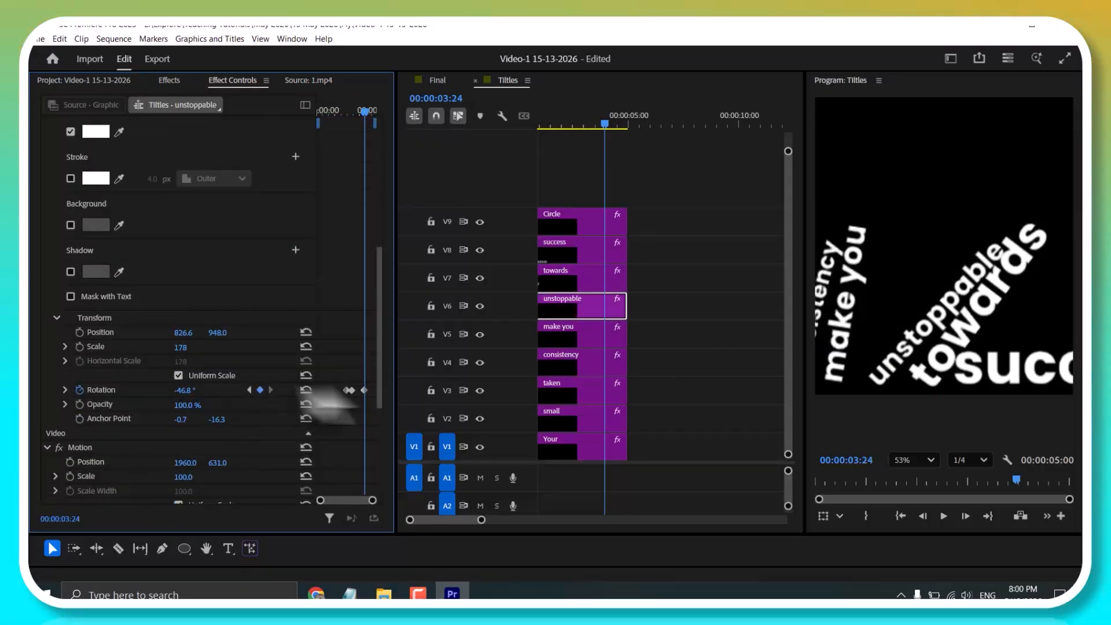
At 00:00:03:24, tilt "make you" to lean along "unstoppable" and set the rotation of "consistency" to 316.7°
left_click(557, 335)
scroll(219, 459, "down", 3)
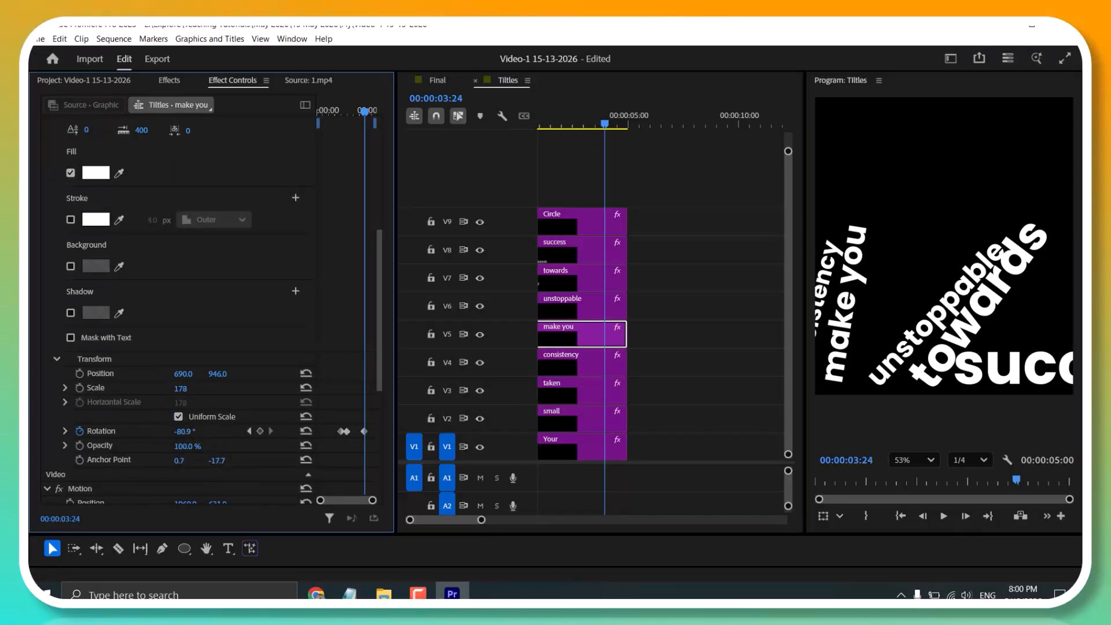
left_click_drag(184, 432, 202, 432)
left_click(555, 365)
scroll(358, 422, "down", 5)
left_click_drag(184, 390, 199, 390)
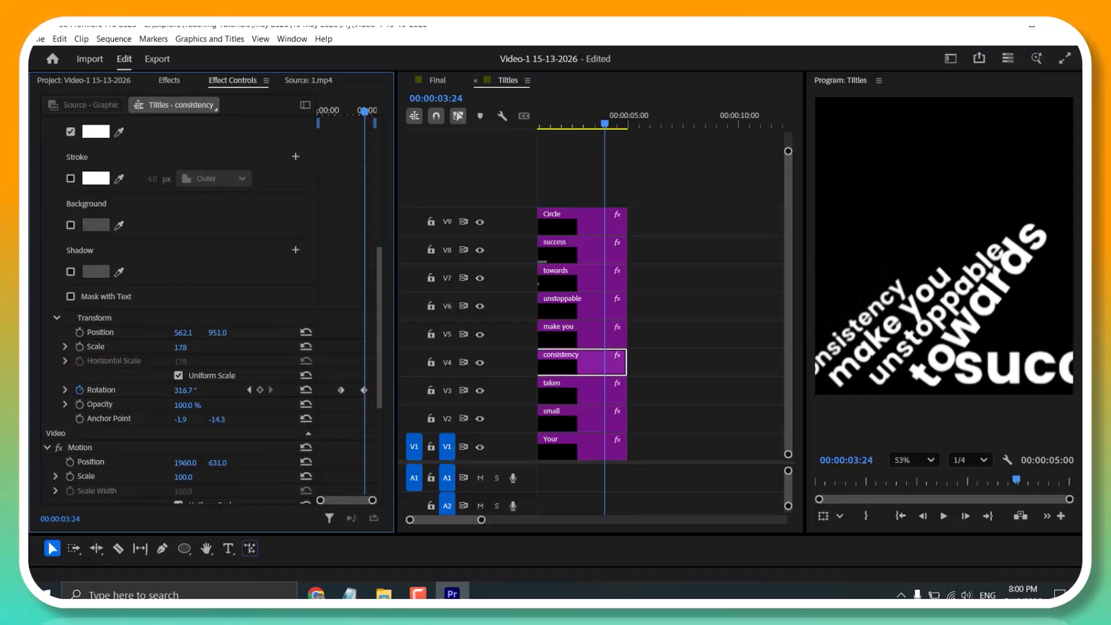
At 00:00:03:24, rotate "taken" to -34° and lower "small" to a shallower tilt beside it
left_click(549, 389)
scroll(334, 383, "down", 4)
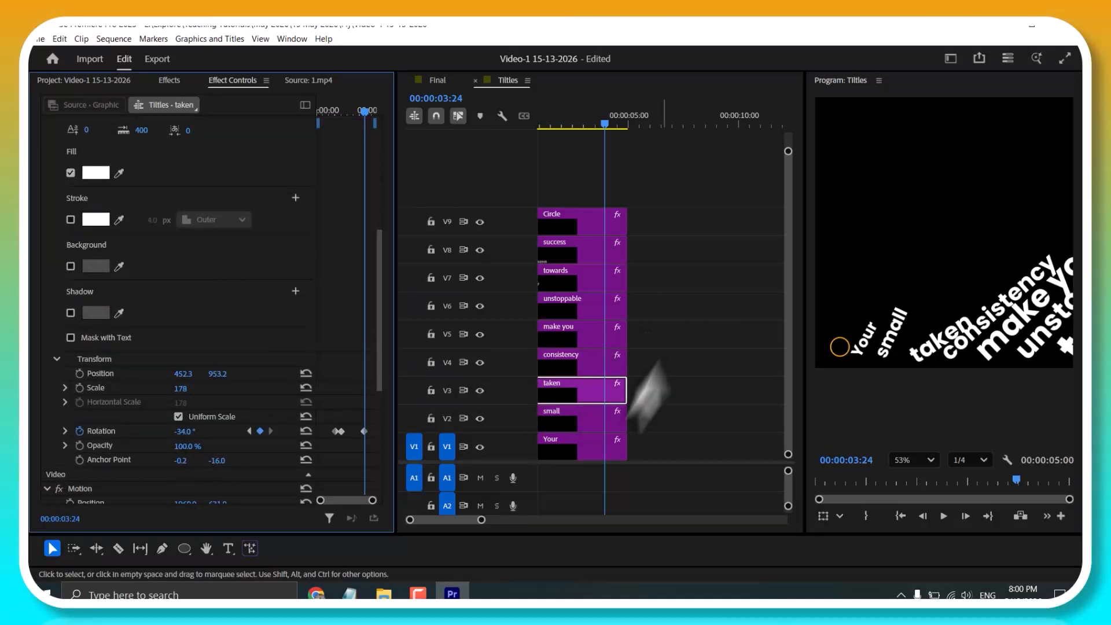
left_click(579, 418)
scroll(366, 405, "down", 10)
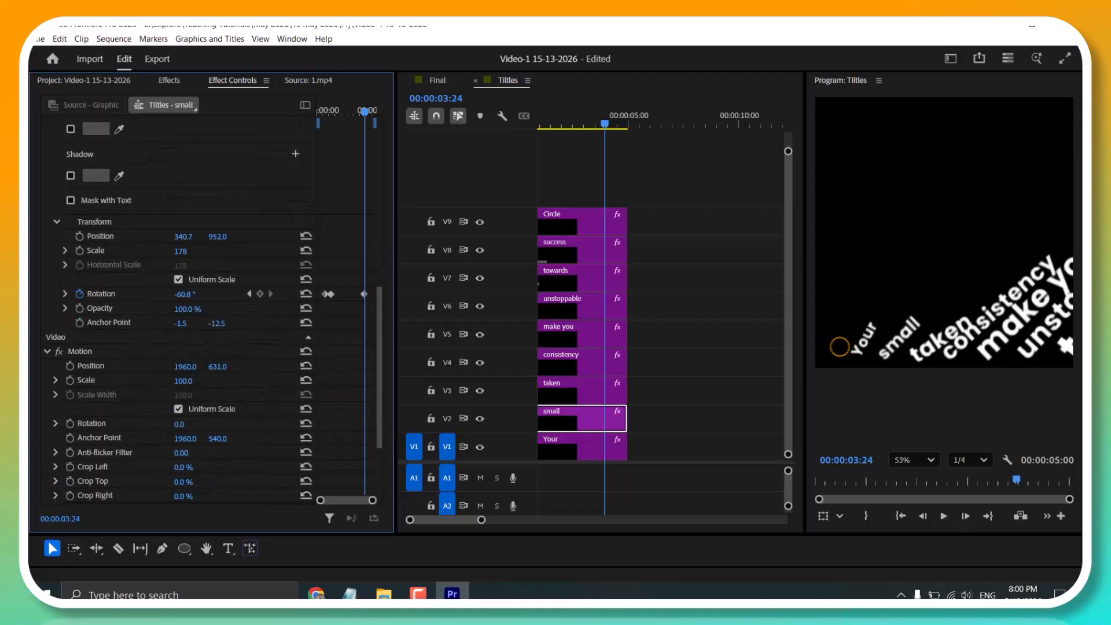
Rotate "Your" to -19.5° at 00:00:03:24 and review the whole line of fallen words up to "success"
left_click(573, 457)
scroll(280, 381, "down", 10)
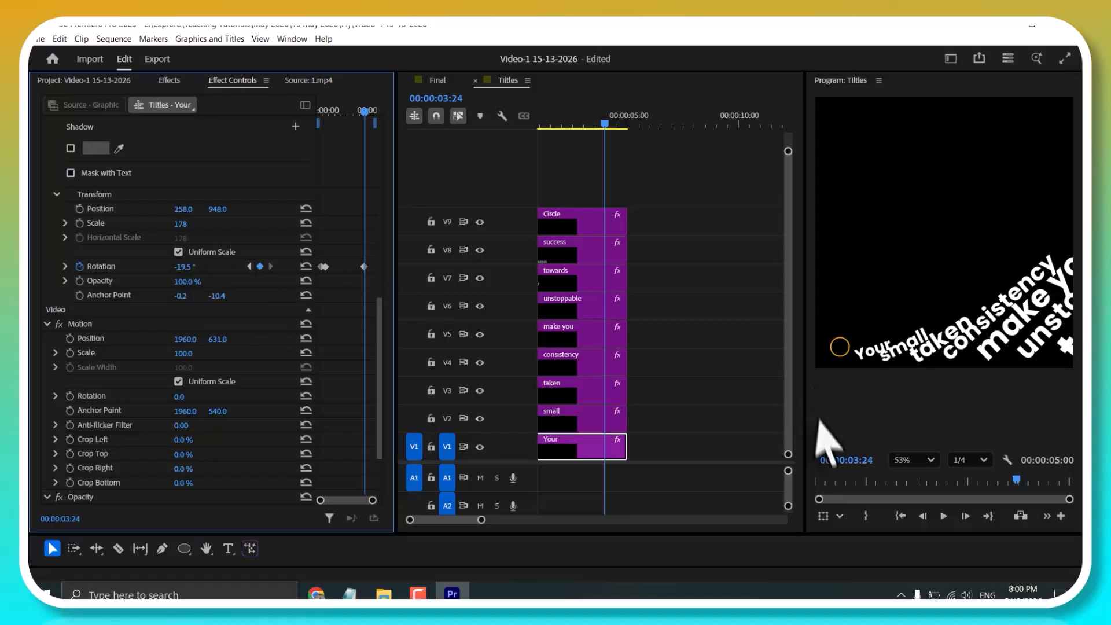
left_click(668, 257)
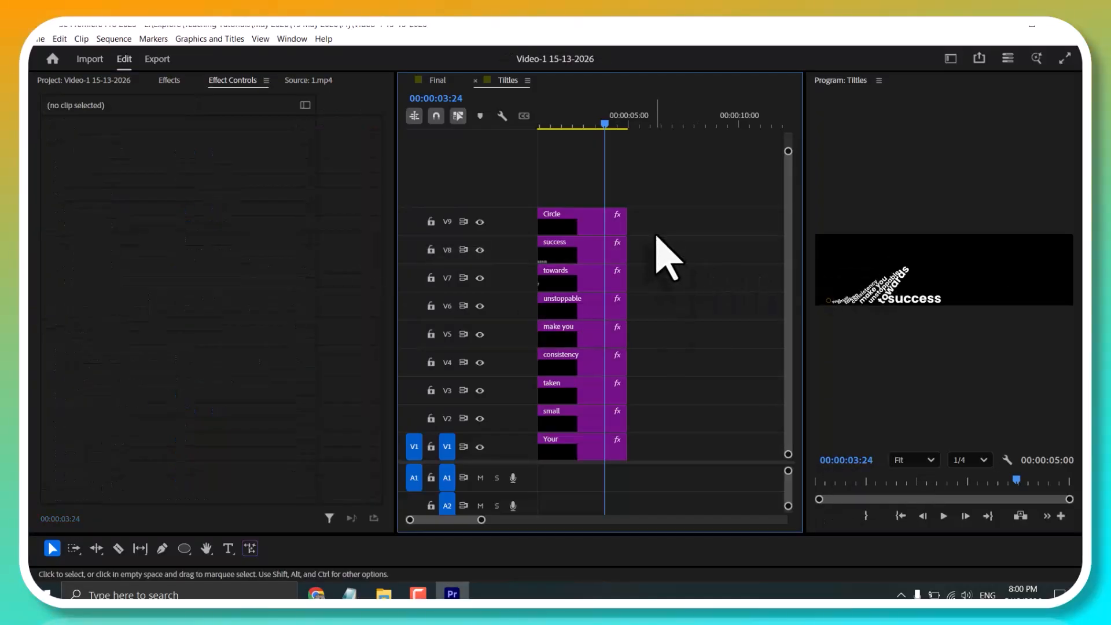
scroll(851, 295, "up", 2)
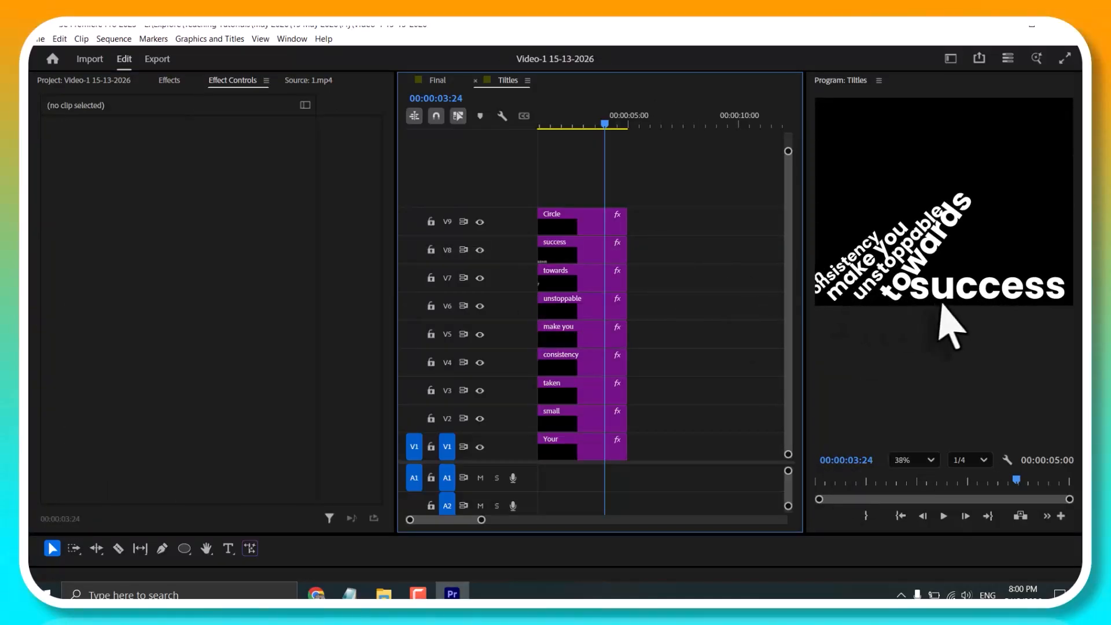
left_click(547, 255)
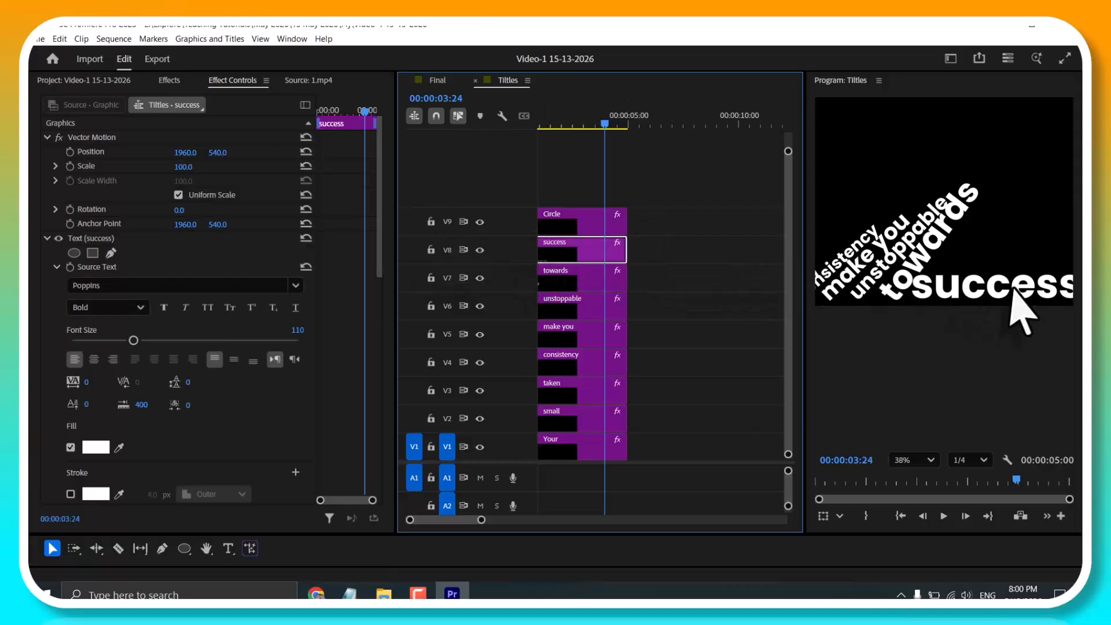
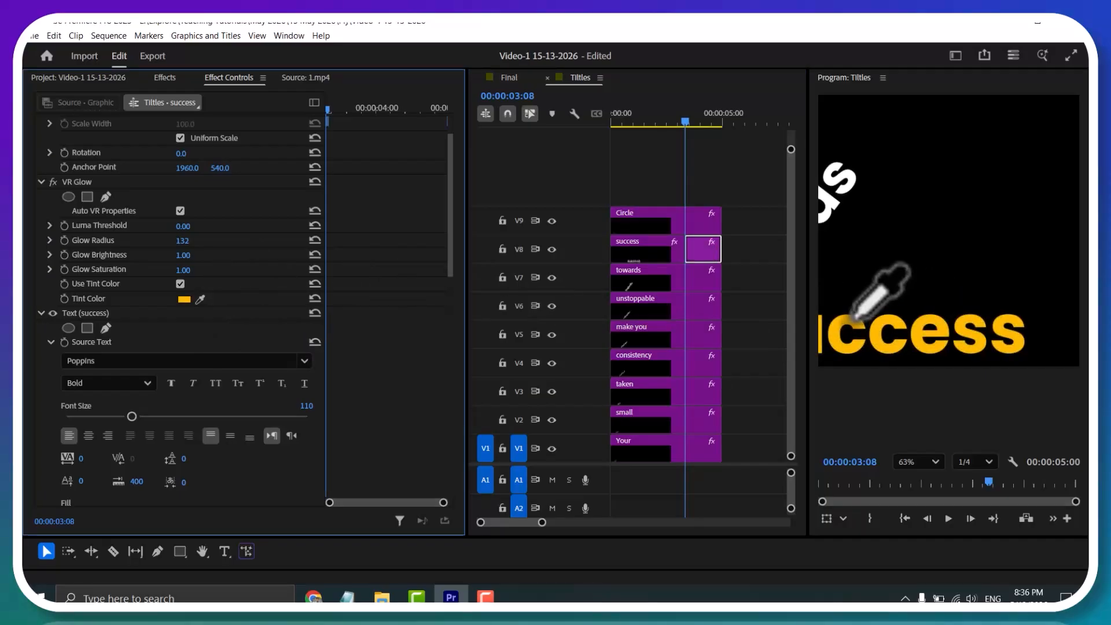
Fit the whole frame in the preview, save the project, and play the title animation from the beginning
left_click(917, 461)
left_click(914, 266)
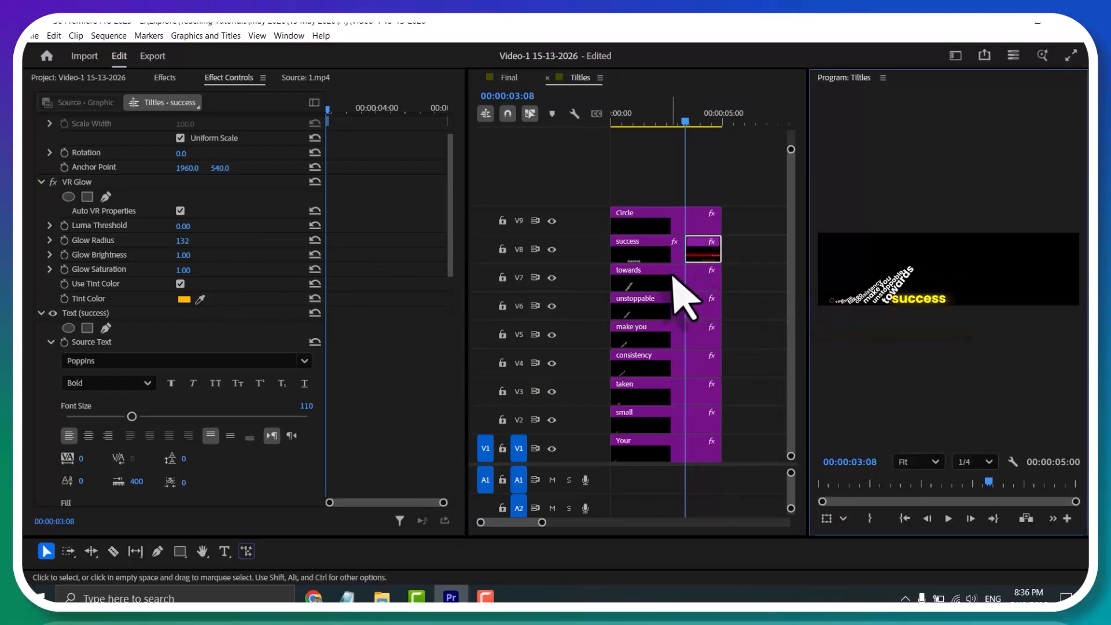
left_click(495, 148)
key("Home")
key("space")
key("ctrl+s")
key("Home")
key("space")
key("Home")
key("space")
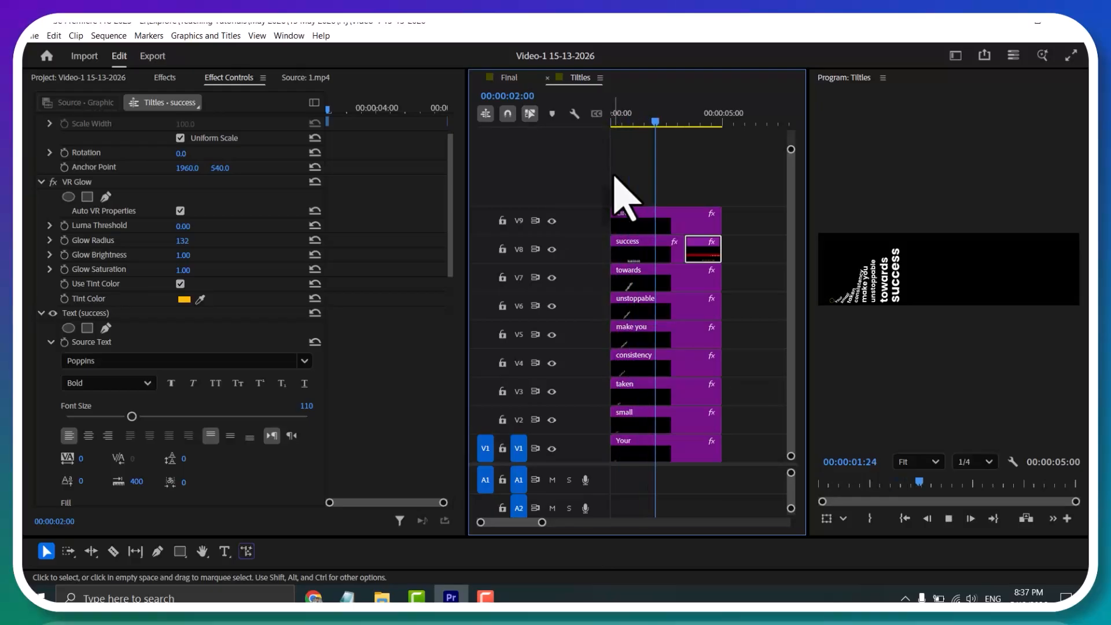
Examine the yellow glowing "success" and the leaning words up close at 00:00:03:08
left_click(300, 105)
left_click_drag(297, 104, 252, 99)
scroll(695, 194, "up", 2)
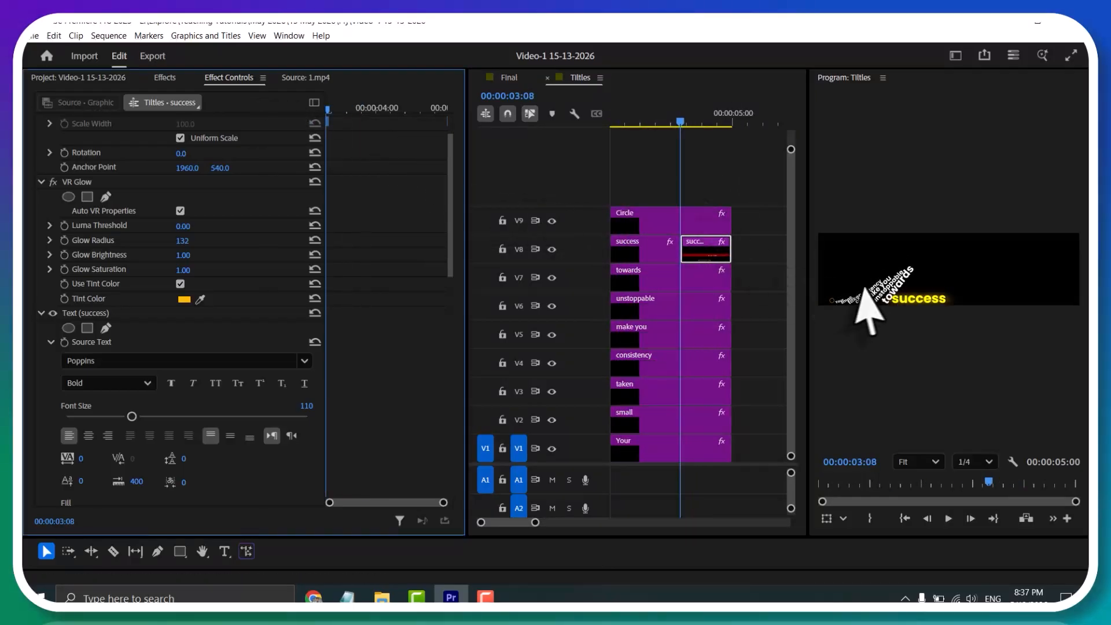
scroll(879, 294, "up", 9)
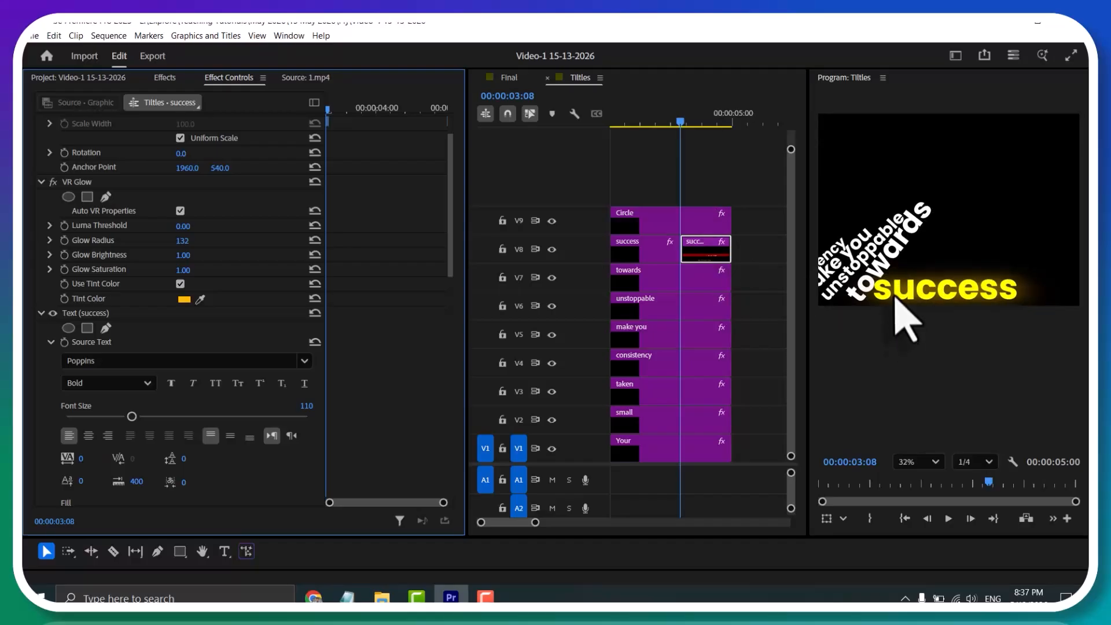
scroll(895, 302, "up", 2)
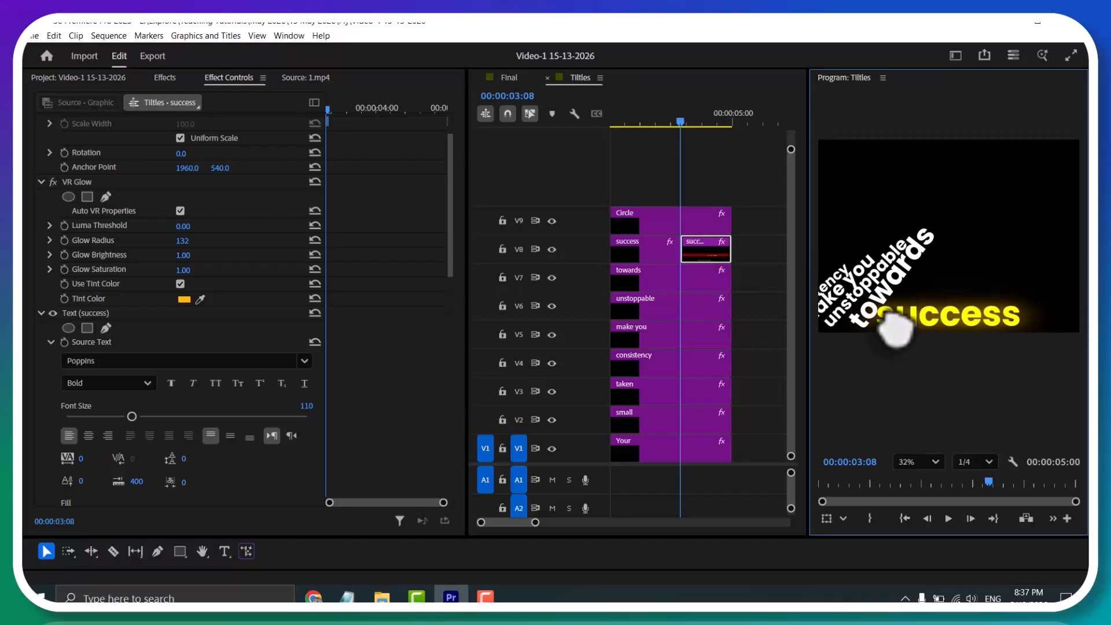
Split the Circle clip on V9 at 00:00:03:08 and select its second part
left_click(652, 223)
scroll(359, 335, "down", 4)
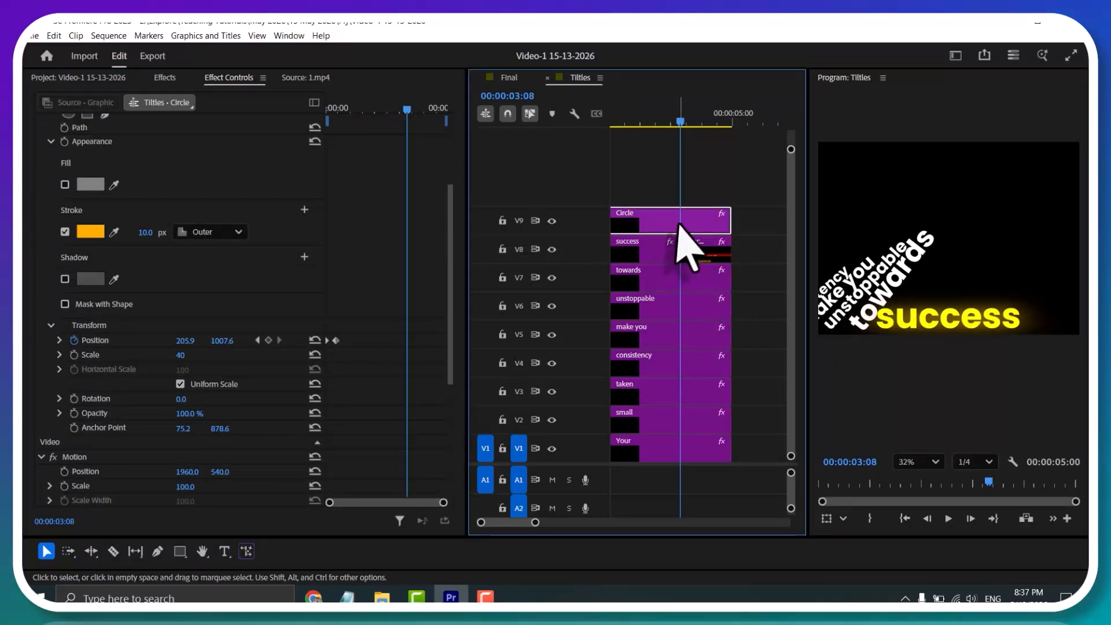
key("v")
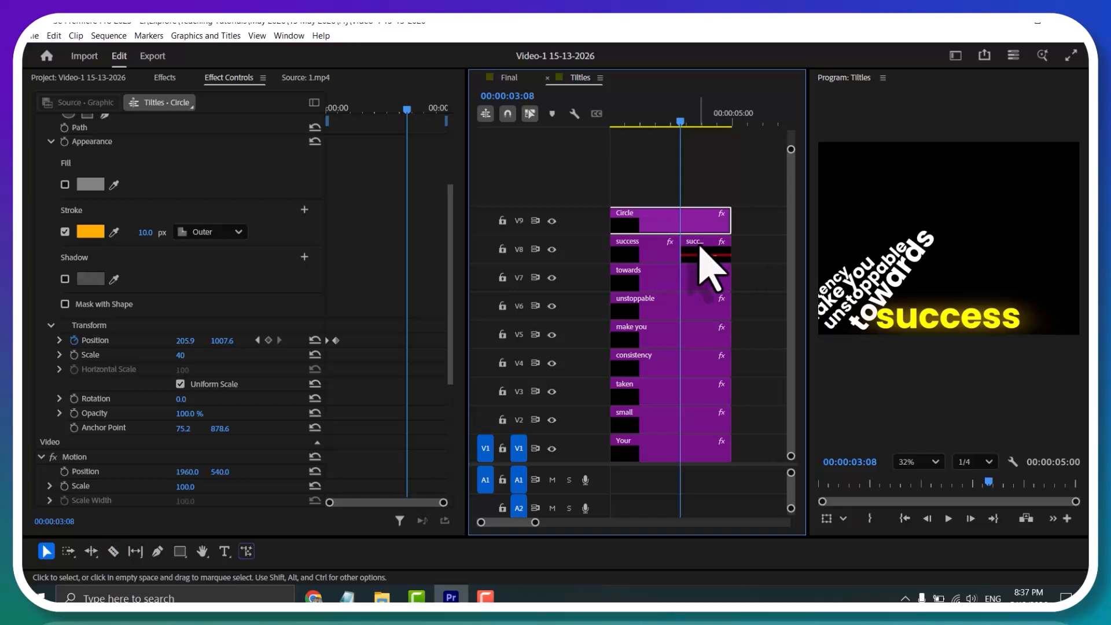
left_click(700, 248)
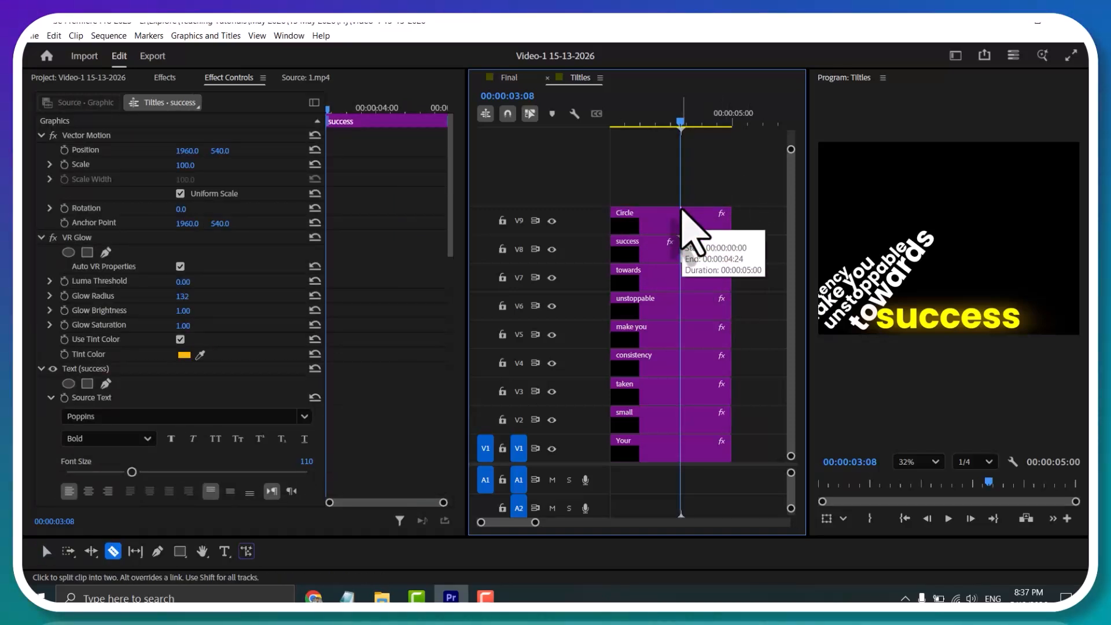
left_click(683, 220)
key("v")
left_click(707, 223)
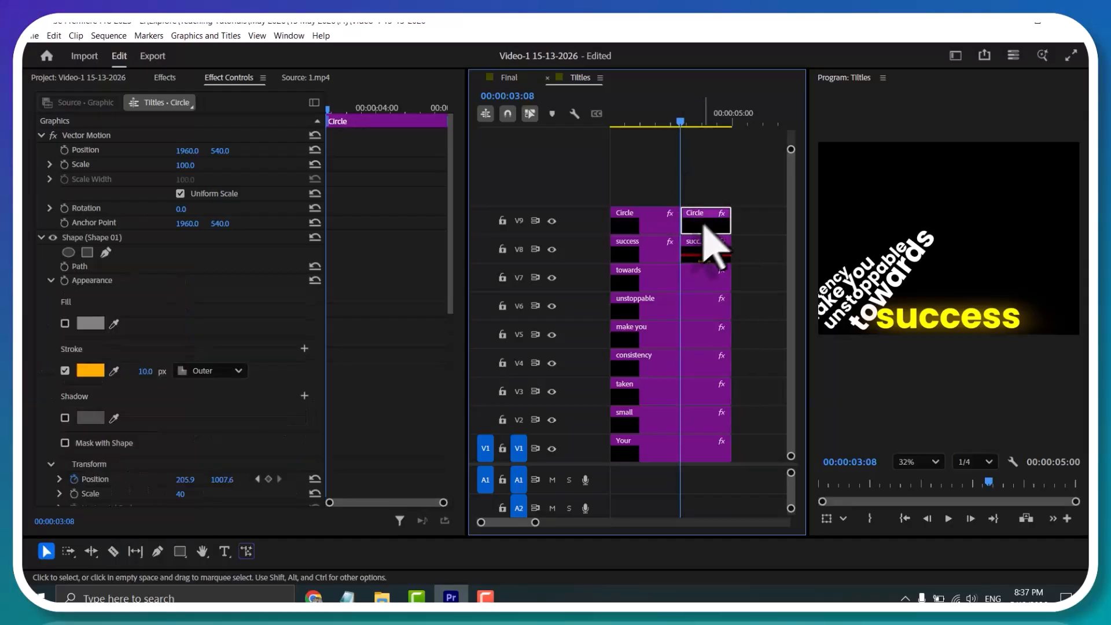
Replace the second Circle clip's inherited shape Position keyframes with a new starting keyframe at 00:00:03:08
scroll(385, 257, "down", 1)
scroll(394, 275, "down", 5)
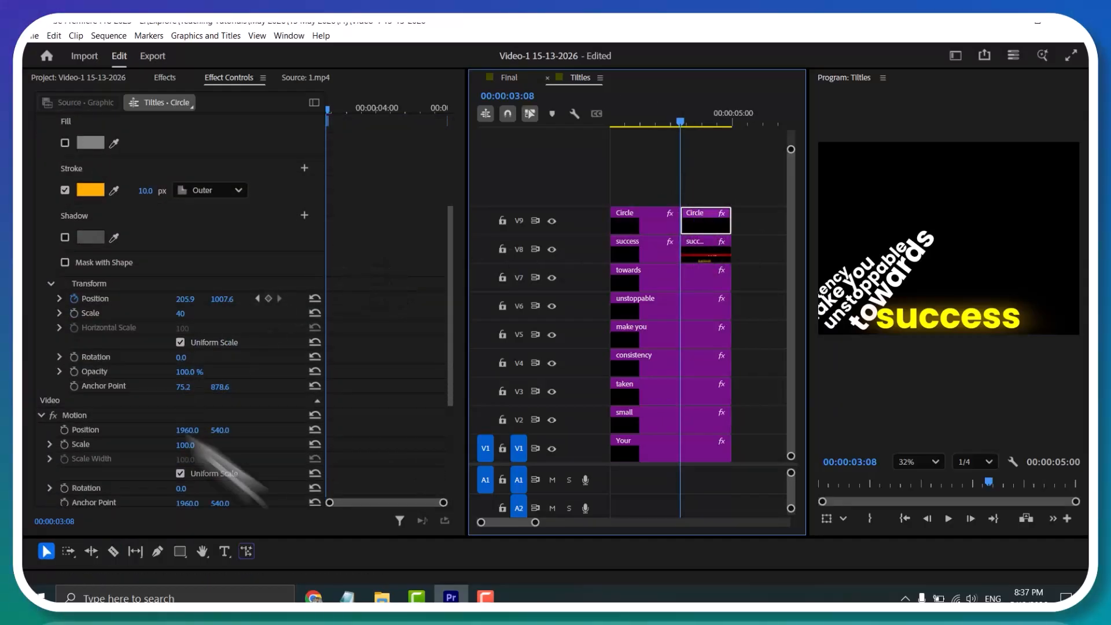
left_click(919, 461)
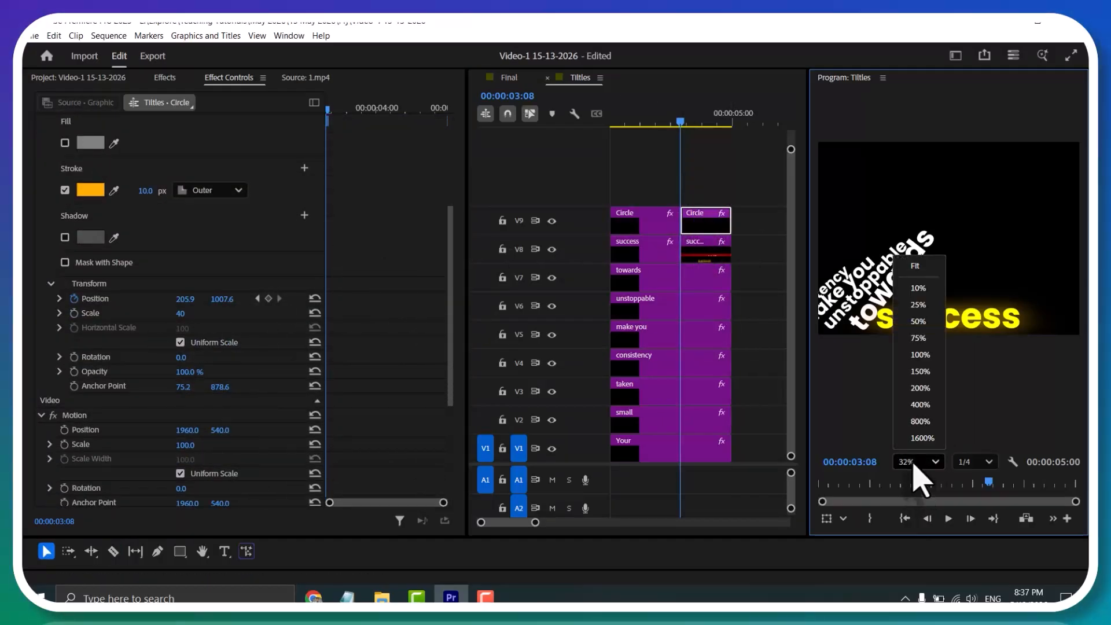
left_click(931, 280)
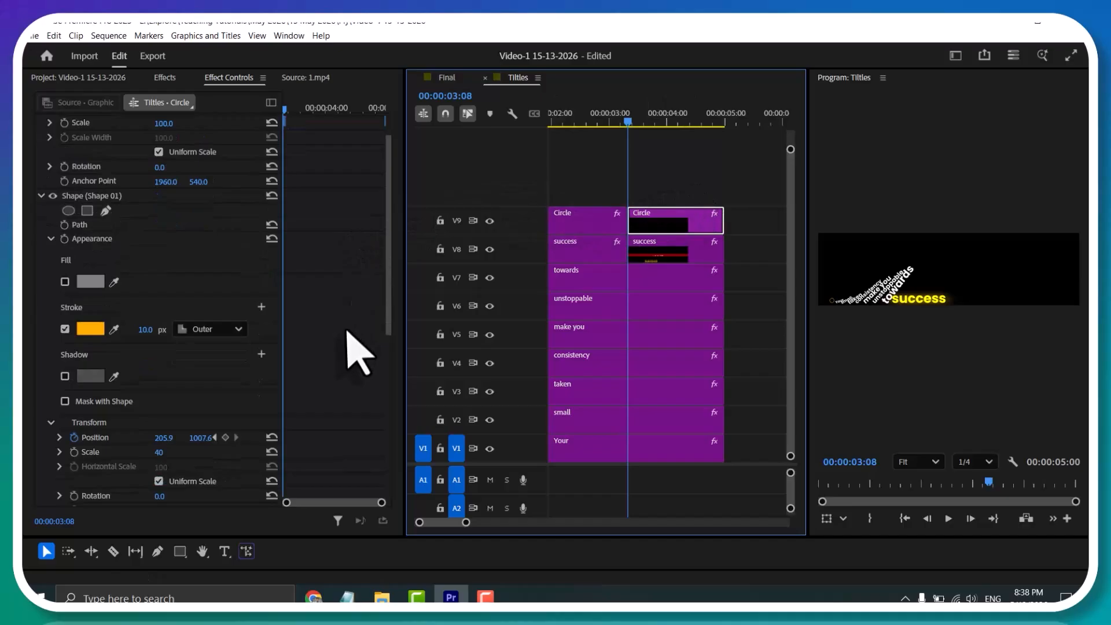
scroll(359, 353, "down", 3)
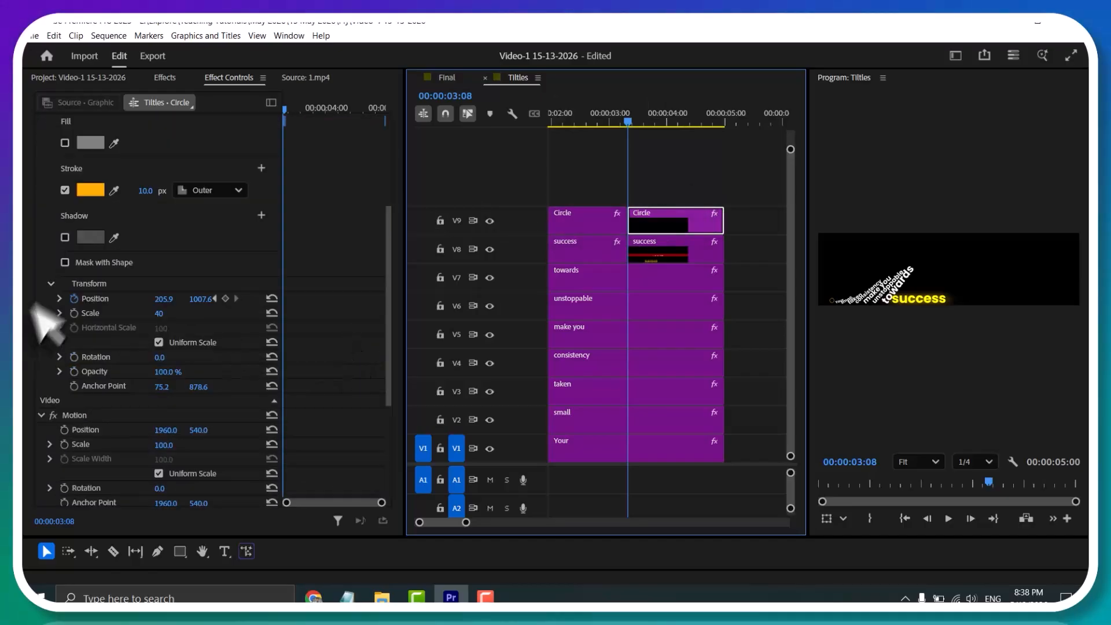
left_click(74, 298)
left_click(622, 344)
left_click_drag(652, 205, 651, 216)
left_click_drag(389, 293, 379, 368)
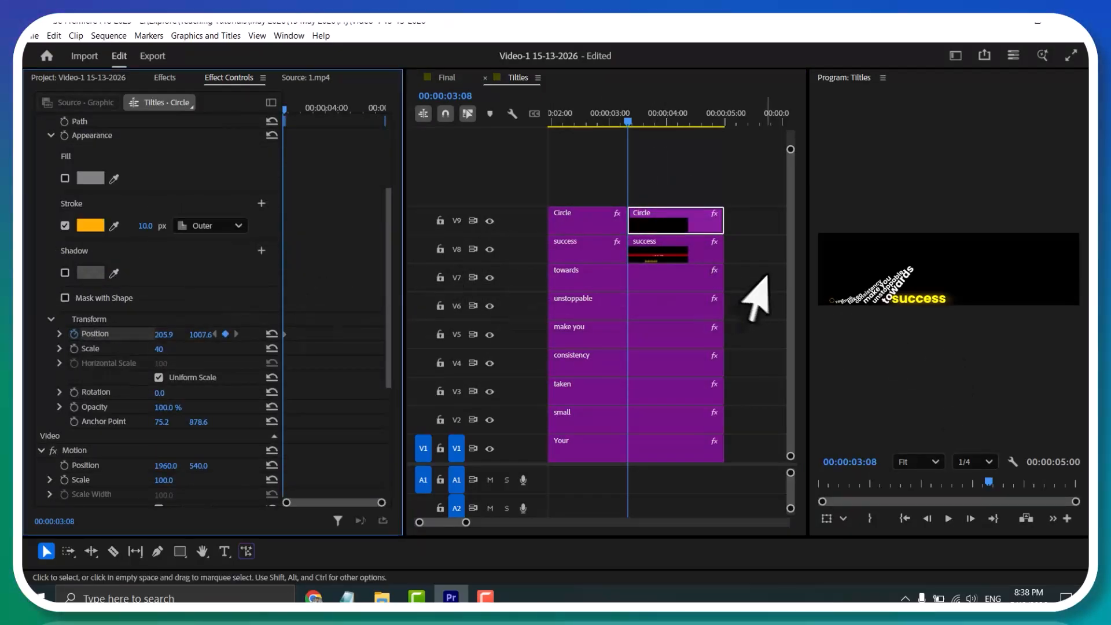
At 00:00:03:21, keyframe the circle's Position at 1021.9, 640.6, above the end of "make you"
left_click(665, 223)
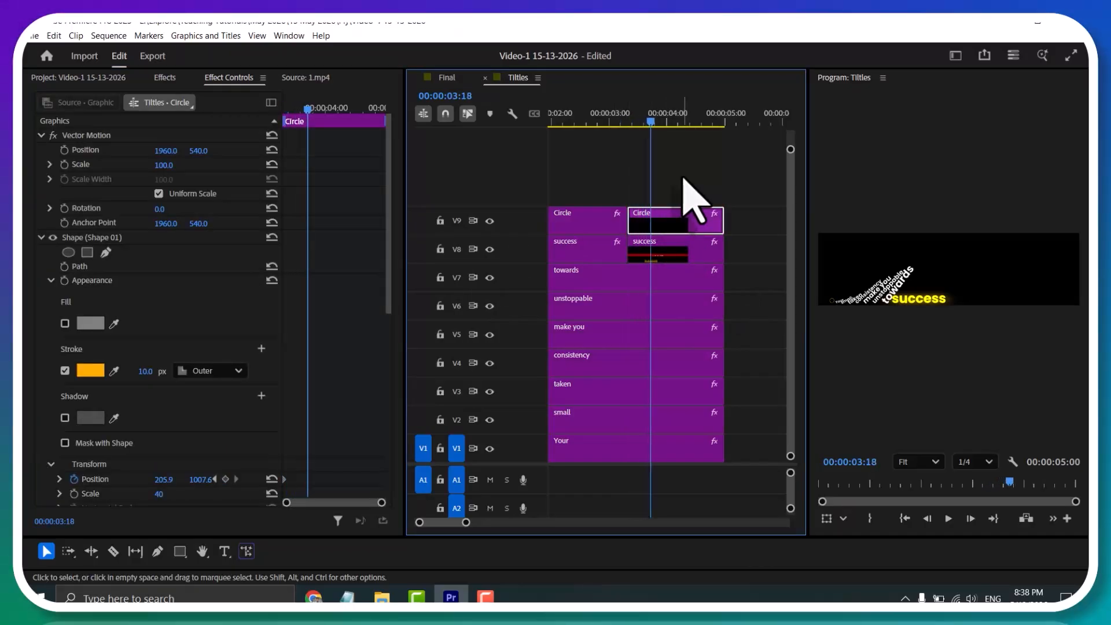
left_click(92, 237)
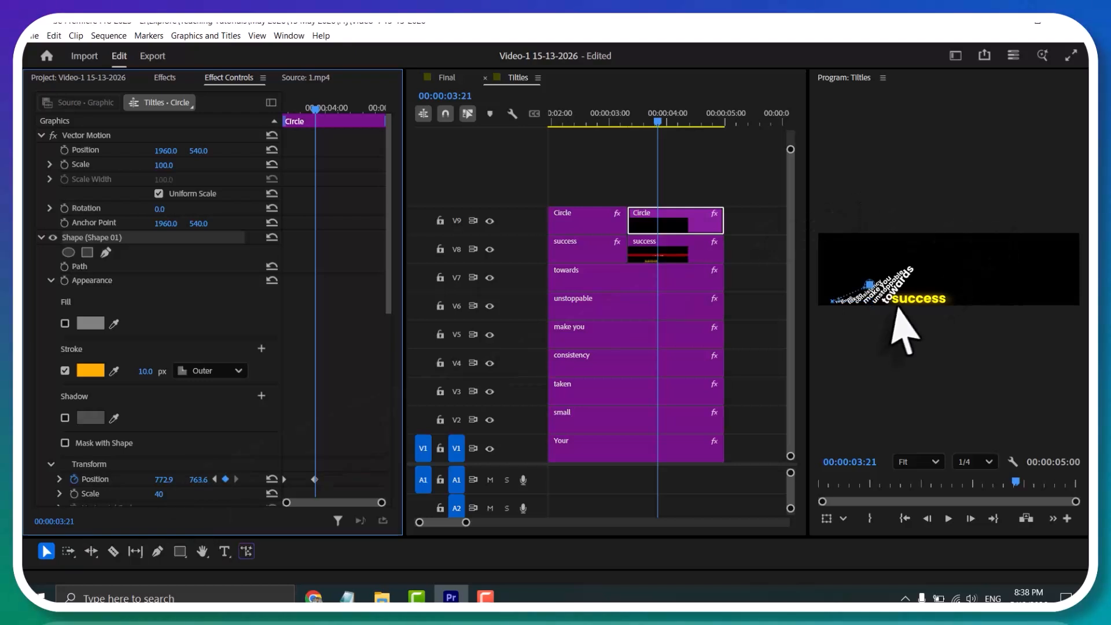
scroll(903, 330, "up", 5)
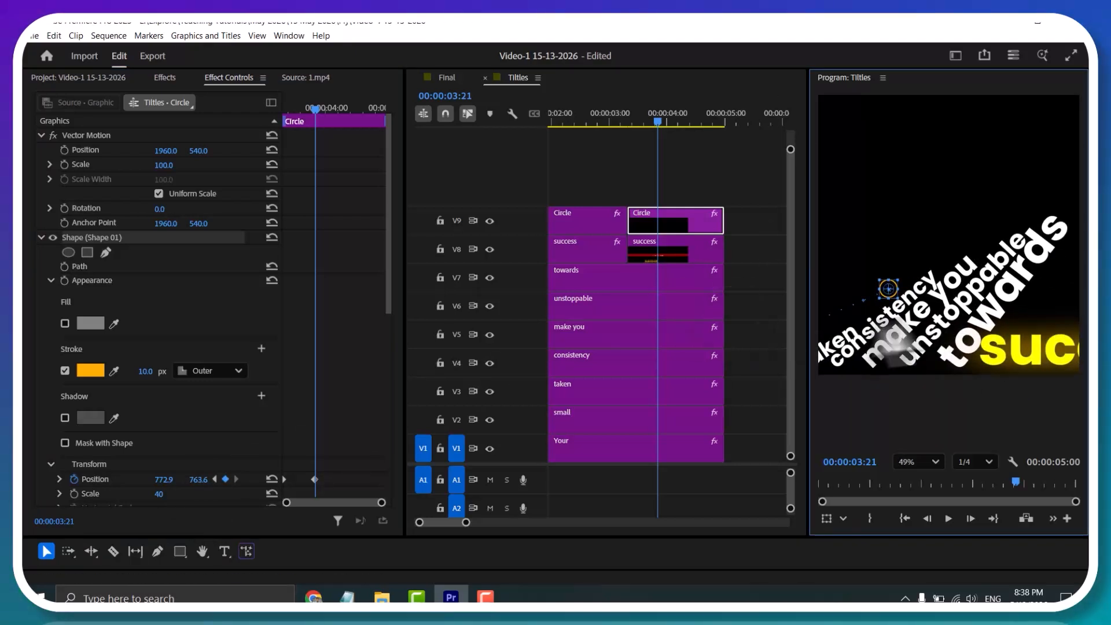
mouse_move(200, 479)
left_mouse_down()
mouse_move(131, 479)
mouse_move(215, 479)
left_mouse_up()
At 00:00:04:16, keyframe the circle's Position at 1363.9, 466.6, above the upper end of "towards"
left_click(682, 225)
key("Right")
key("Right")
key("Right")
key("Right")
key("Right")
key("Right")
key("Right")
key("Right")
key("Right")
key("Right")
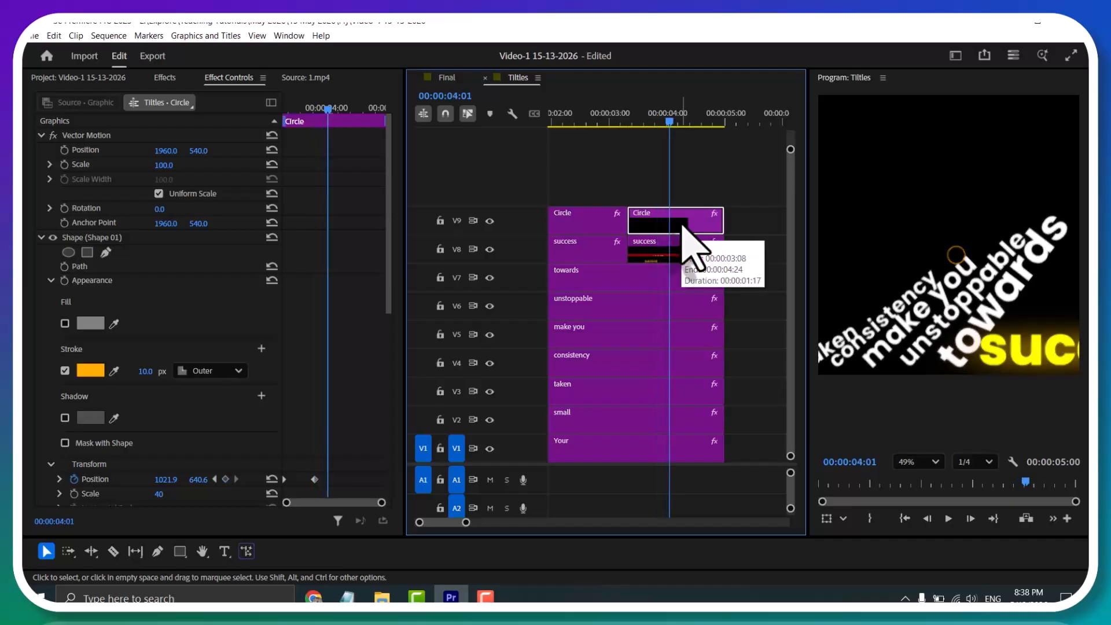
key("Right")
key("Right")
key("Right")
key("Right")
key("Right")
key("Right")
key("Right")
key("Right")
key("Right")
key("Right")
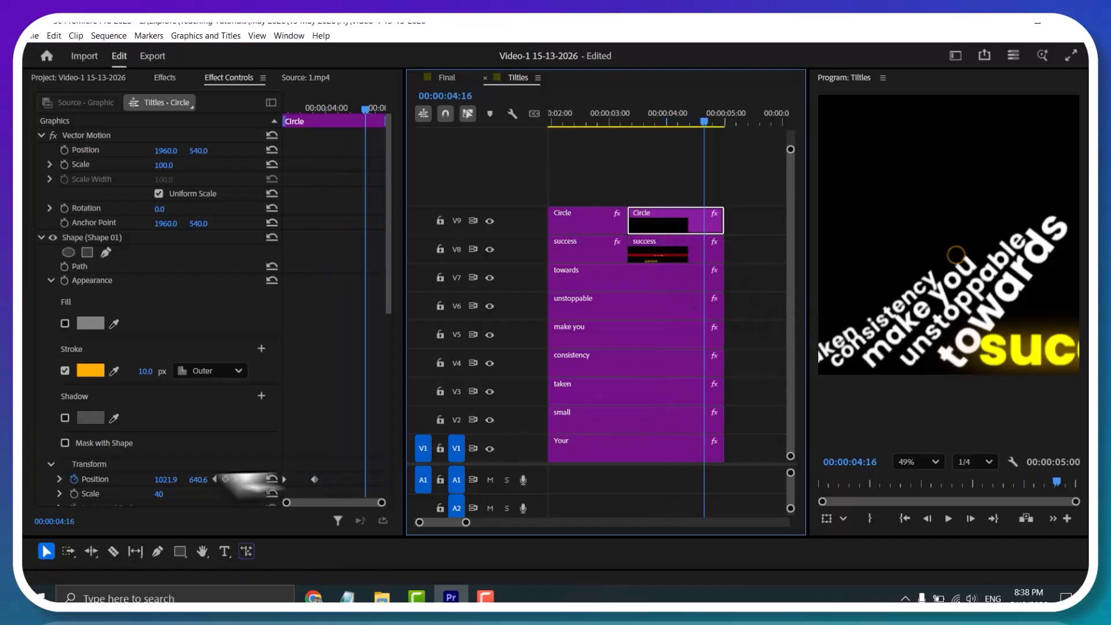
scroll(209, 451, "down", 1)
mouse_move(210, 441)
left_mouse_down()
mouse_move(188, 440)
mouse_move(231, 439)
mouse_move(203, 439)
left_mouse_up()
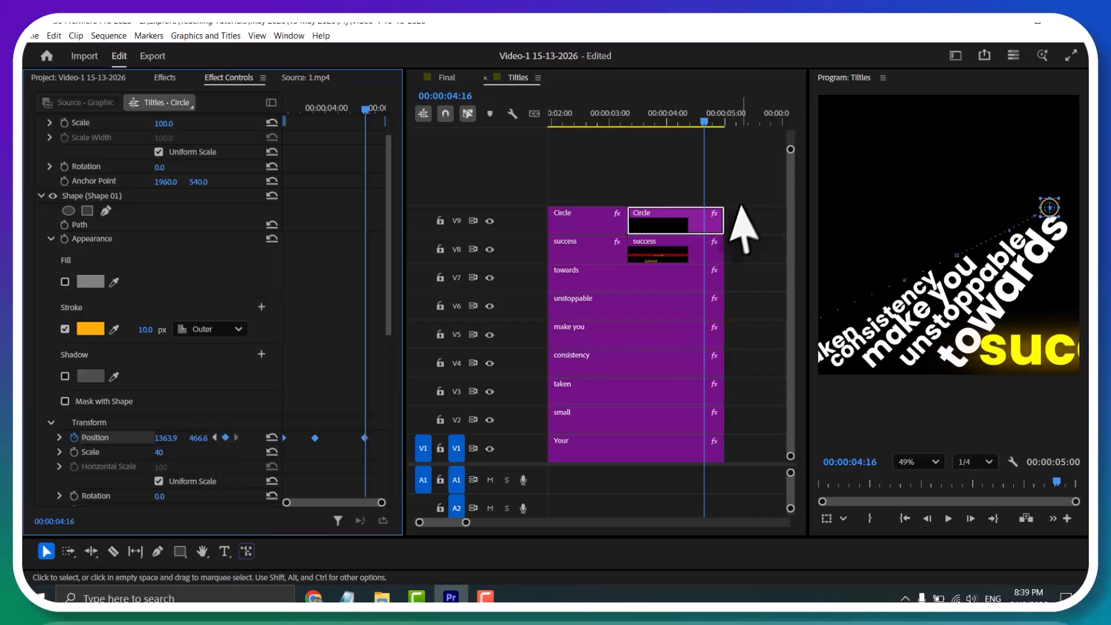
Extend the clips on all title tracks so the sequence lasts until 00:00:06:23
left_click(739, 235)
scroll(700, 333, "down", 2)
left_click_drag(689, 193, 664, 446)
left_click_drag(694, 177, 759, 437)
left_click_drag(727, 181, 682, 495)
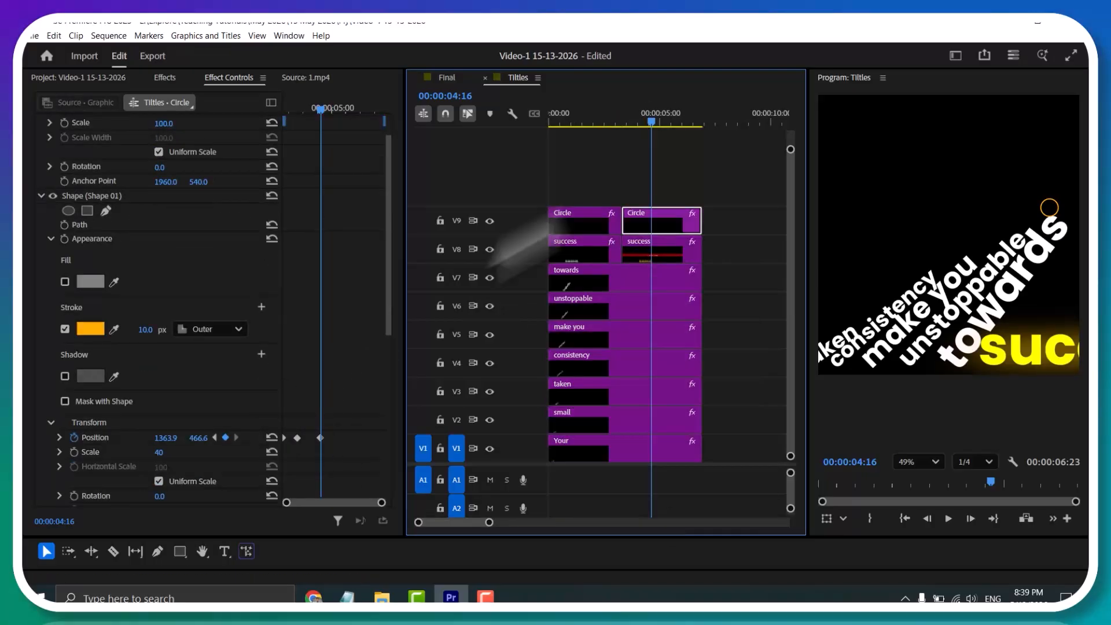
At 00:00:05:05, keyframe the circle's Position at 1877.9, 898.6, on the last letters of "success"
left_click_drag(965, 284, 807, 290)
key("Right")
key("Right")
key("Right")
key("Right")
key("Right")
key("Right")
key("Right")
key("Right")
key("Right")
key("Right")
key("Right")
key("Right")
key("Right")
key("Right")
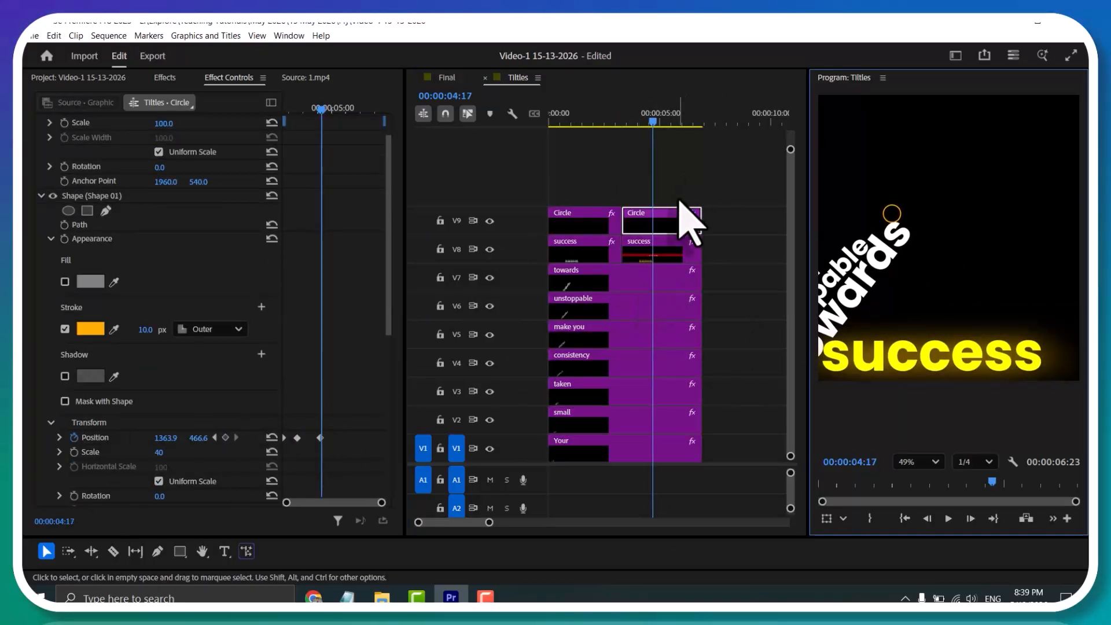
mouse_move(166, 438)
left_mouse_down()
mouse_move(461, 438)
mouse_move(186, 438)
left_mouse_up()
left_click_drag(166, 438, 246, 438)
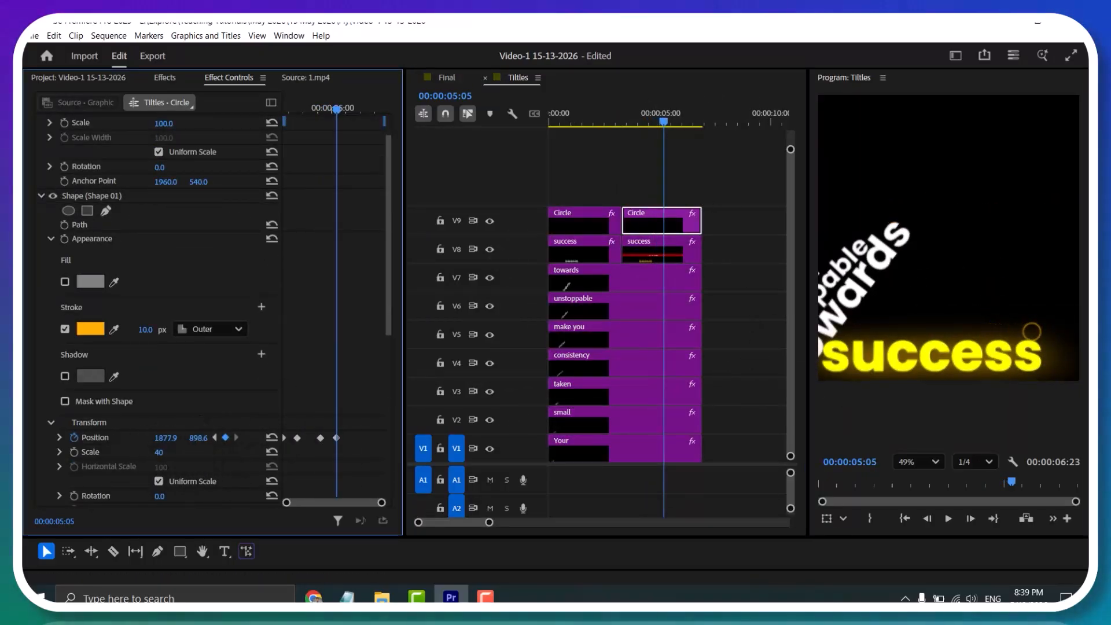
Some frames further on, keyframe the circle's Position at 2214.9, 1016.6, on the ground beyond "success"
left_click_drag(1043, 367, 889, 364)
key("Right")
key("Right")
key("Right")
key("Right")
key("Right")
key("Right")
key("Right")
key("Right")
left_click_drag(166, 438, 266, 438)
Extend the clips on all title tracks again, to a sequence length of 00:00:08:10
left_click(919, 461)
left_click(914, 264)
scroll(977, 342, "up", 2)
left_click_drag(986, 345, 850, 347)
left_click(713, 120)
left_click_drag(713, 120, 706, 122)
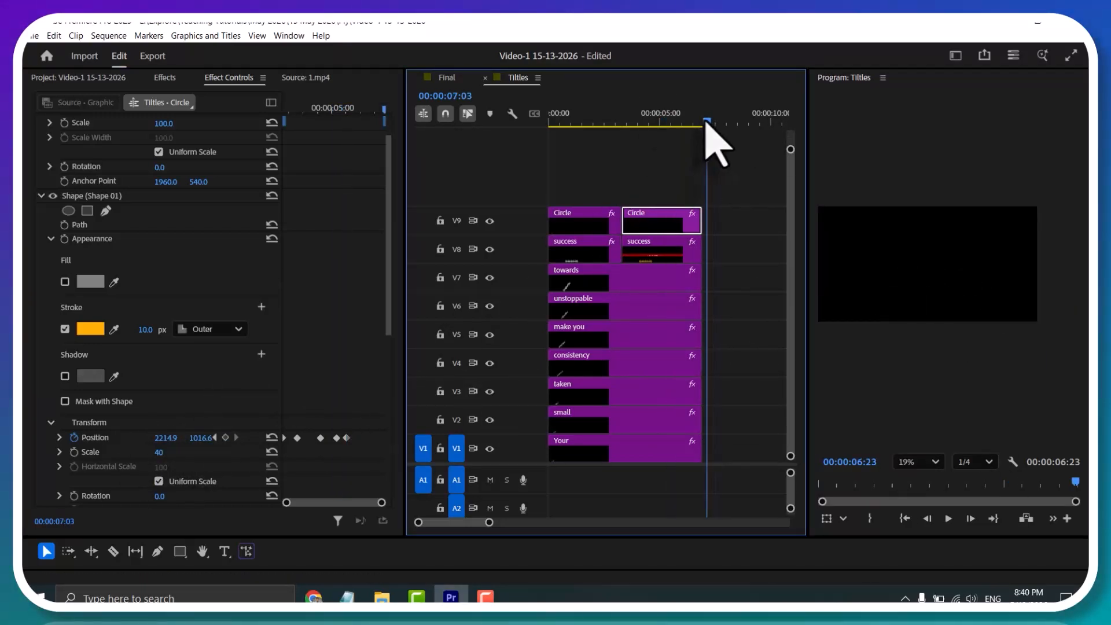
left_click_drag(730, 188, 666, 512)
left_click_drag(701, 450, 734, 457)
At 00:00:07:00, keyframe the circle's Position at 3157.9, 1016.6 and save the project
left_click(664, 224)
scroll(149, 342, "down", 3)
left_click_drag(166, 345, 248, 345)
scroll(1027, 317, "up", 3)
left_click(99, 343)
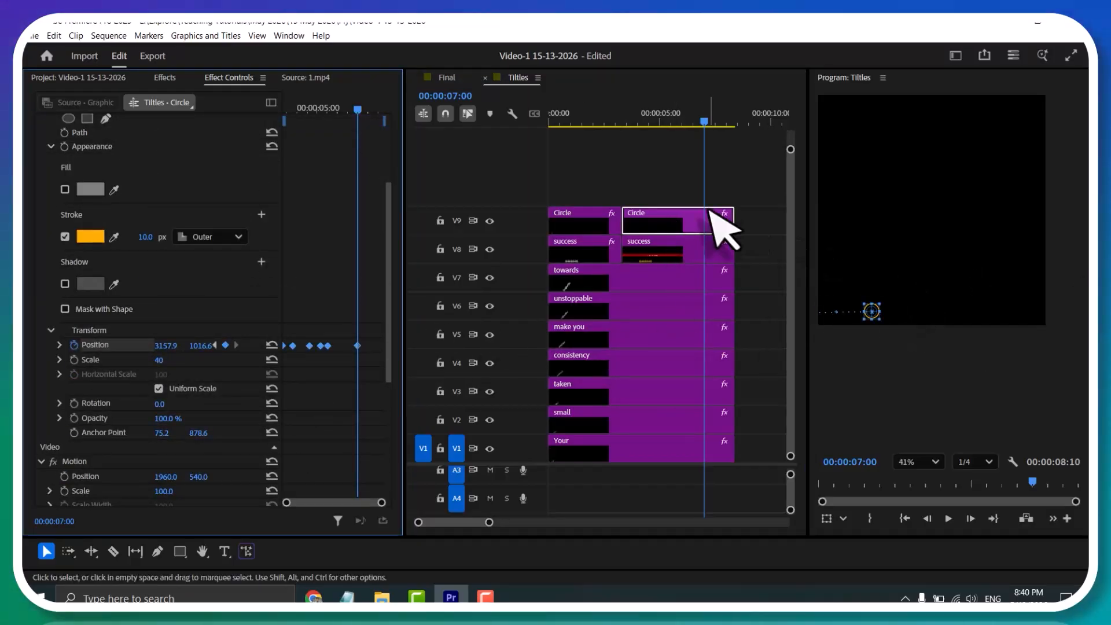
left_click(716, 178)
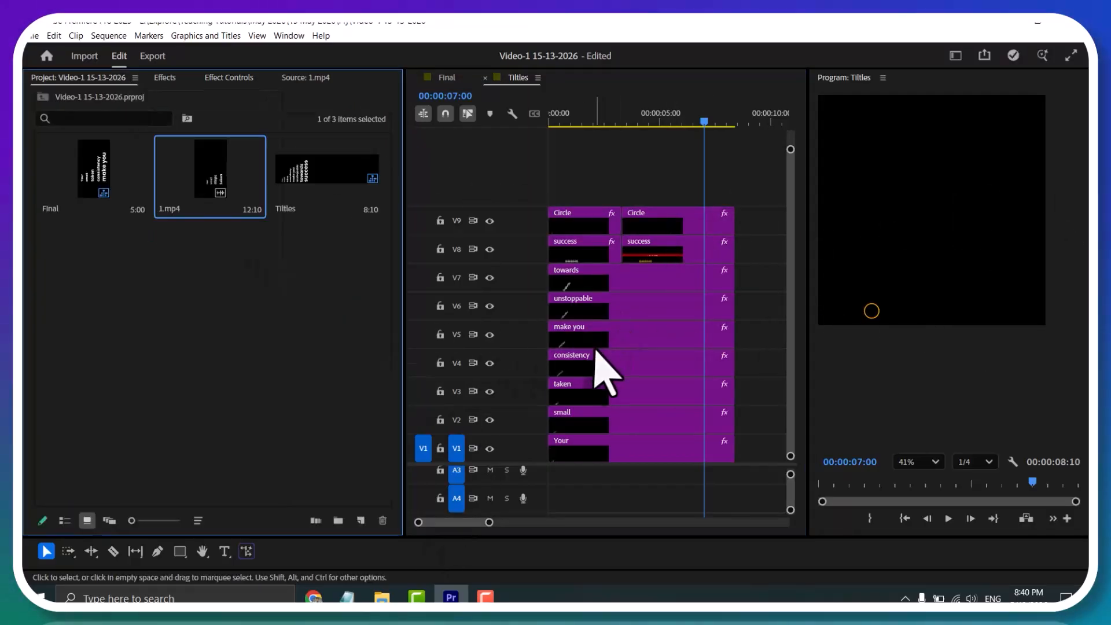
key("ctrl+s")
Import the portrait logo PNG into the project from the Ref folder in File Explorer
left_click(642, 198)
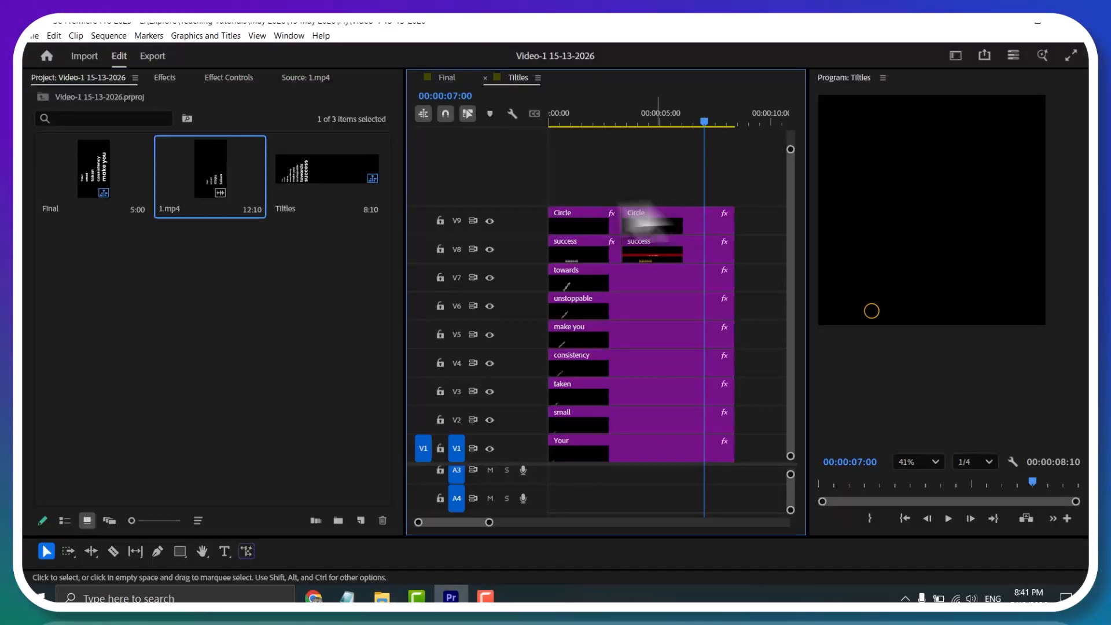
left_click(955, 218)
scroll(918, 248, "up", 1)
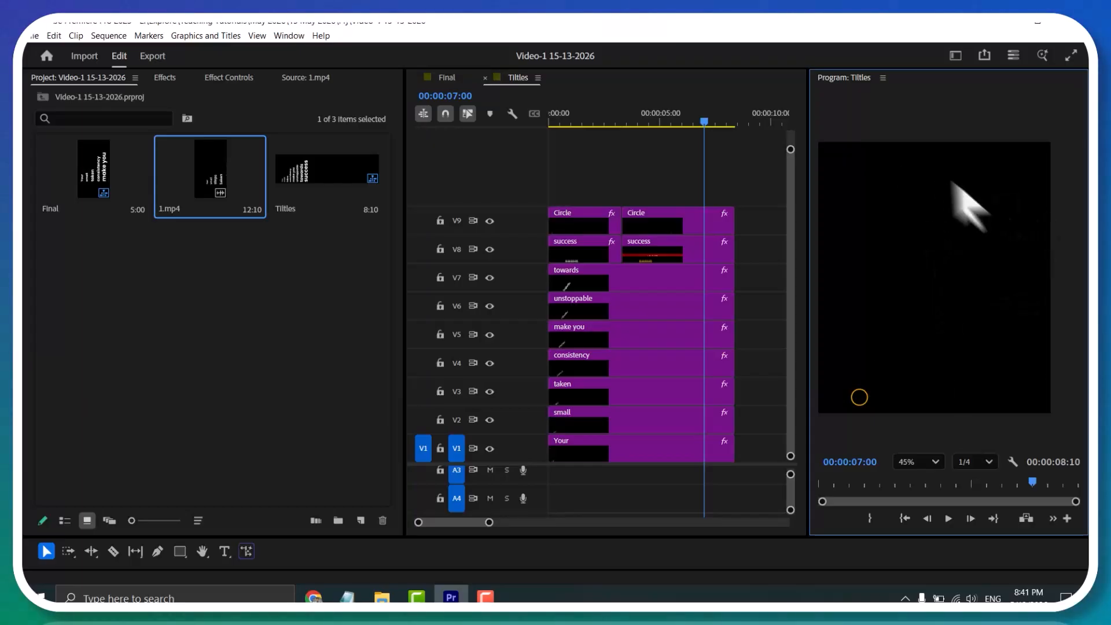
left_click(639, 188)
left_click(381, 598)
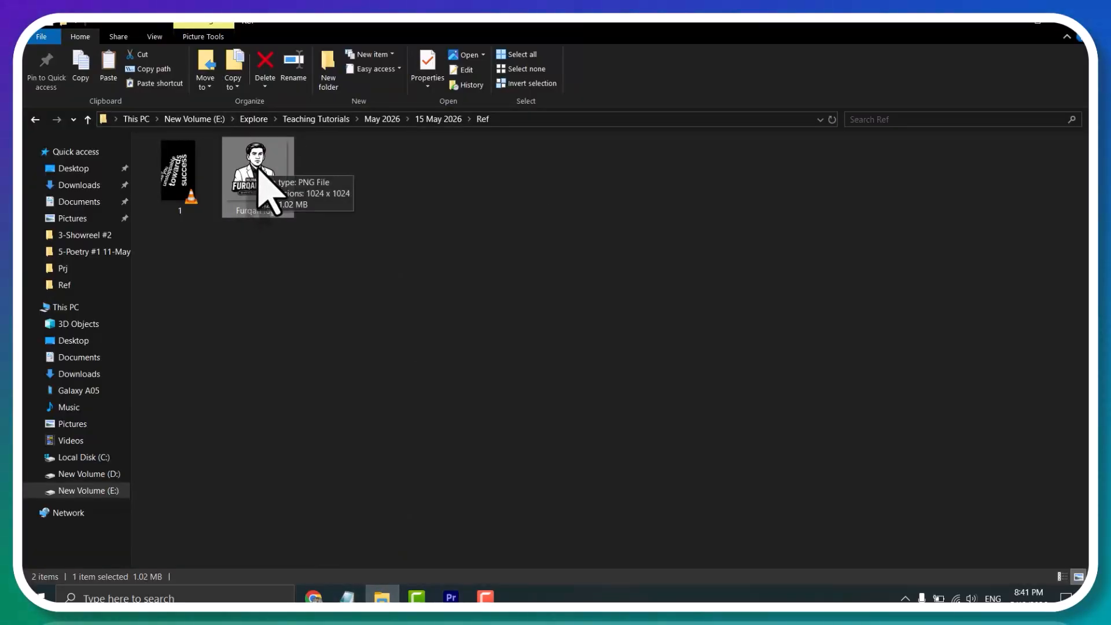
left_click_drag(268, 179, 235, 341)
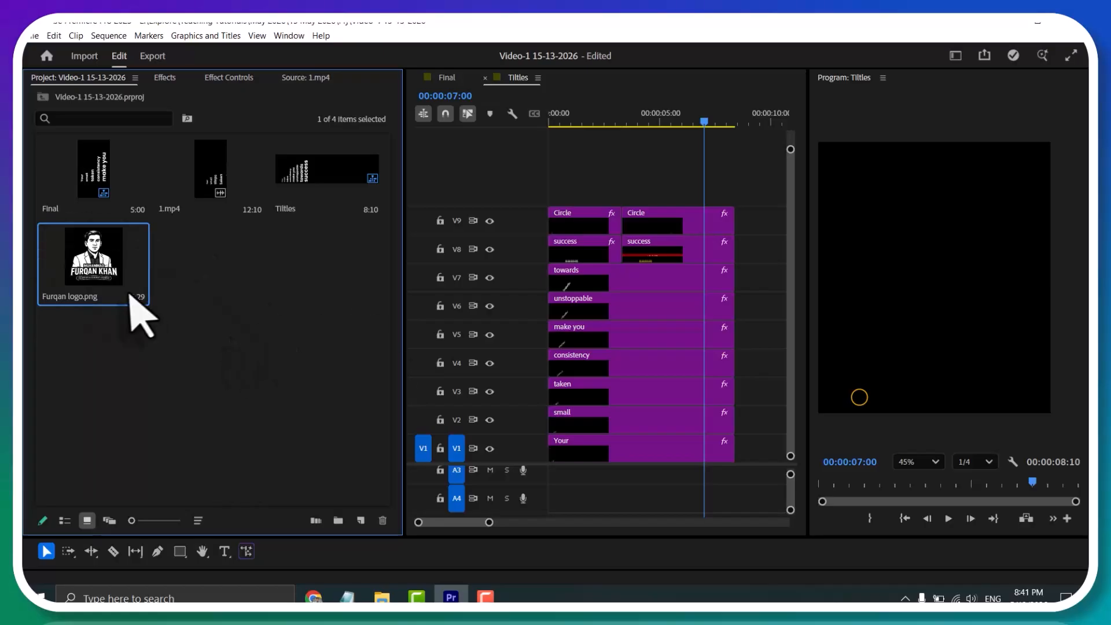
Place the logo image on a new V10 track above Circle and stretch it over the whole sequence
left_click_drag(95, 260, 683, 203)
scroll(666, 206, "down", 1)
left_click_drag(597, 190, 546, 194)
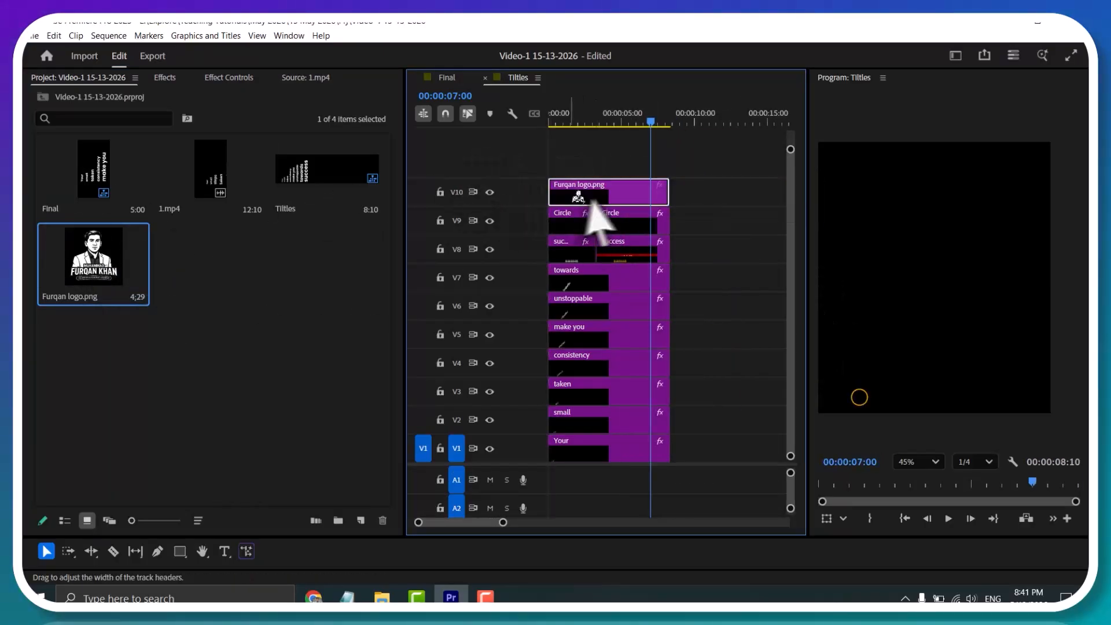
Move the logo to Position 3570, 514 in the empty area beyond the circle and scale it to 66
scroll(628, 201, "up", 1)
left_click(920, 461)
left_click(911, 263)
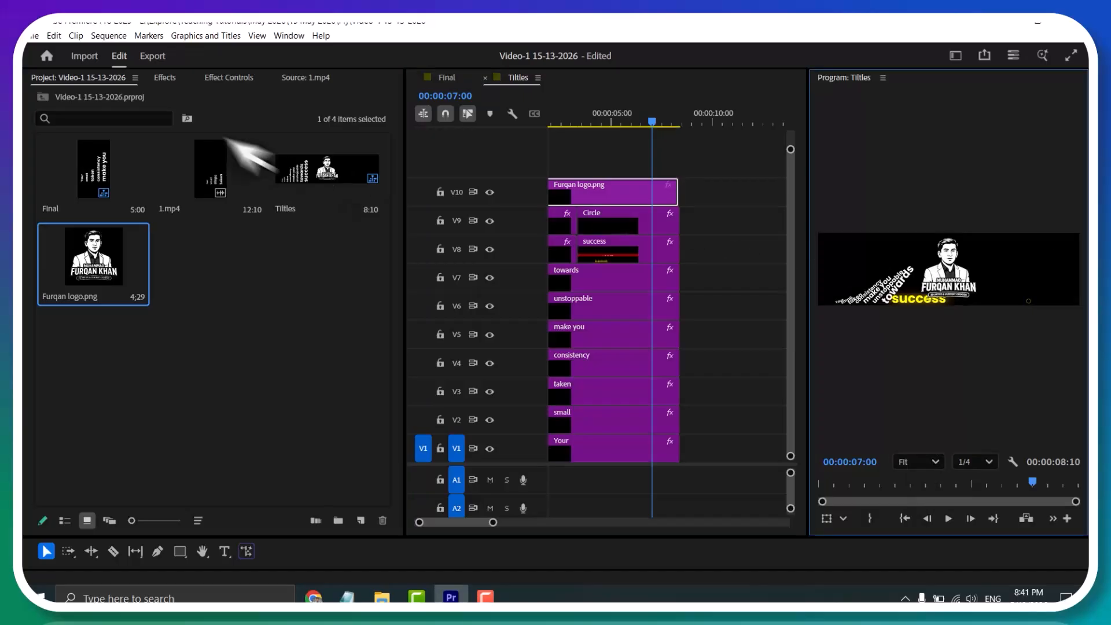
left_click(229, 77)
left_click_drag(165, 150, 1018, 150)
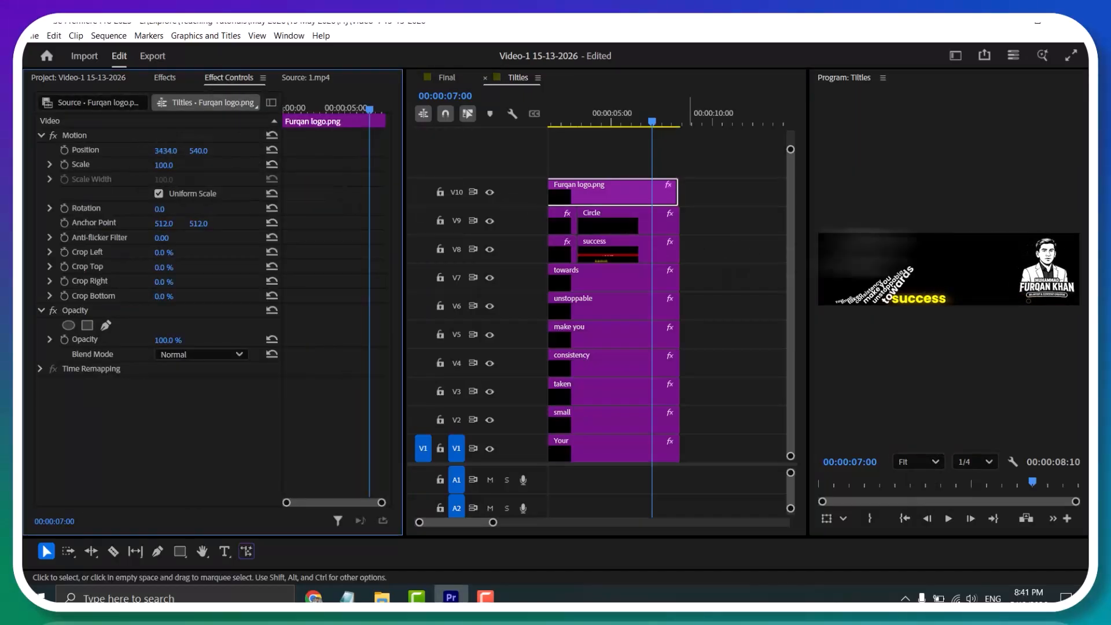
scroll(1040, 215, "up", 4)
scroll(1039, 215, "up", 2)
left_click_drag(1030, 216, 974, 273)
mouse_move(163, 165)
left_mouse_down()
mouse_move(140, 166)
mouse_move(175, 152)
left_mouse_up()
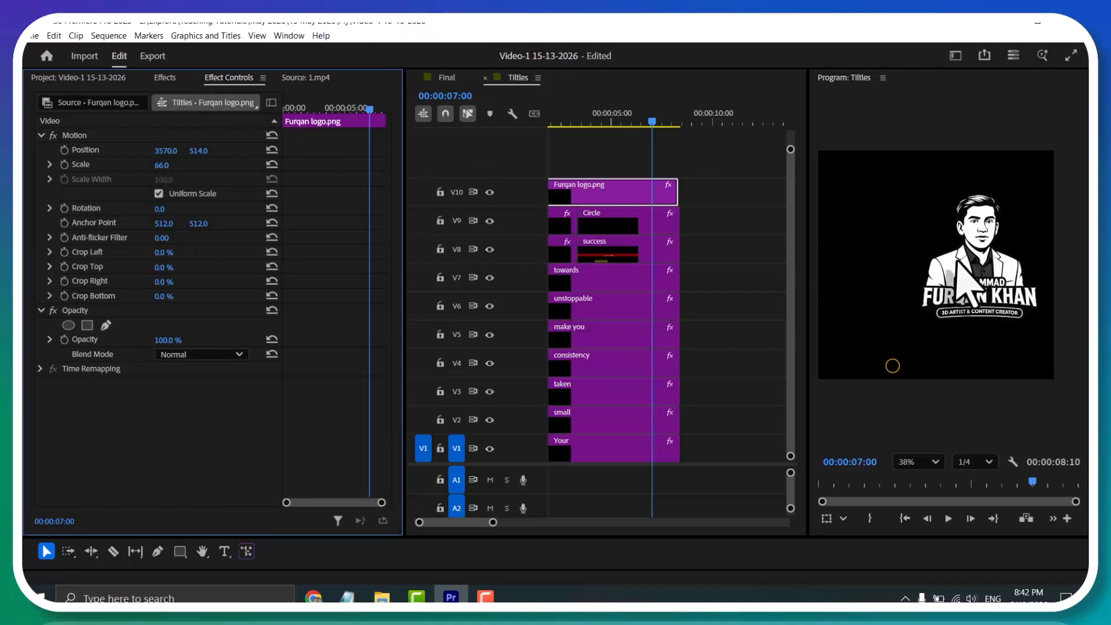
Find the keying effects, apply Ultra Key to the logo clip, and sample the logo's white as the key color
left_click(161, 79)
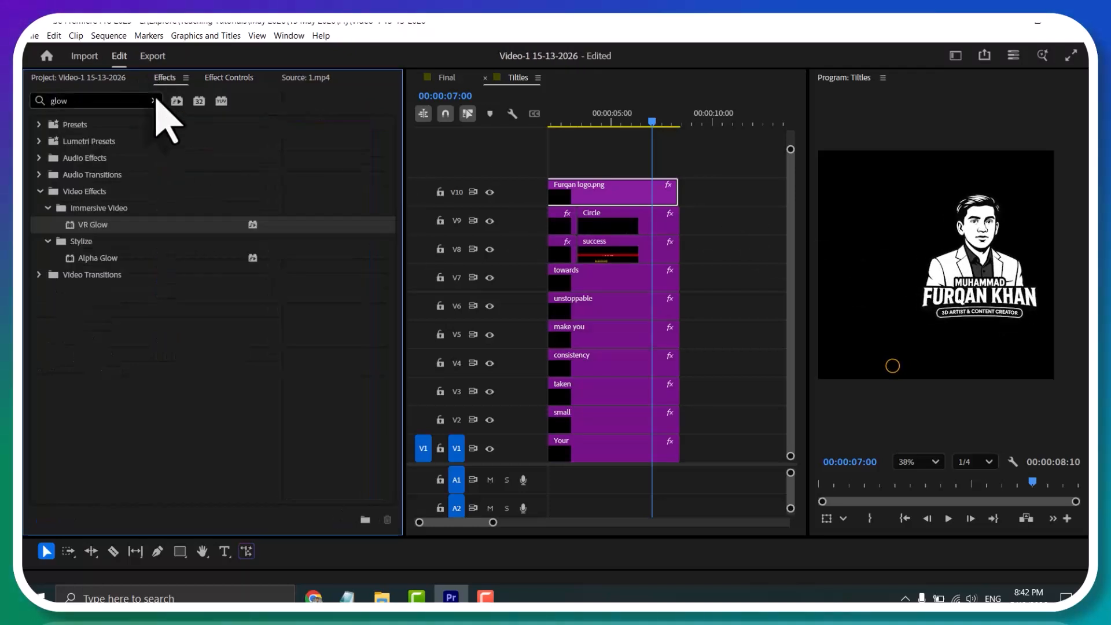
left_click(132, 91)
type("key")
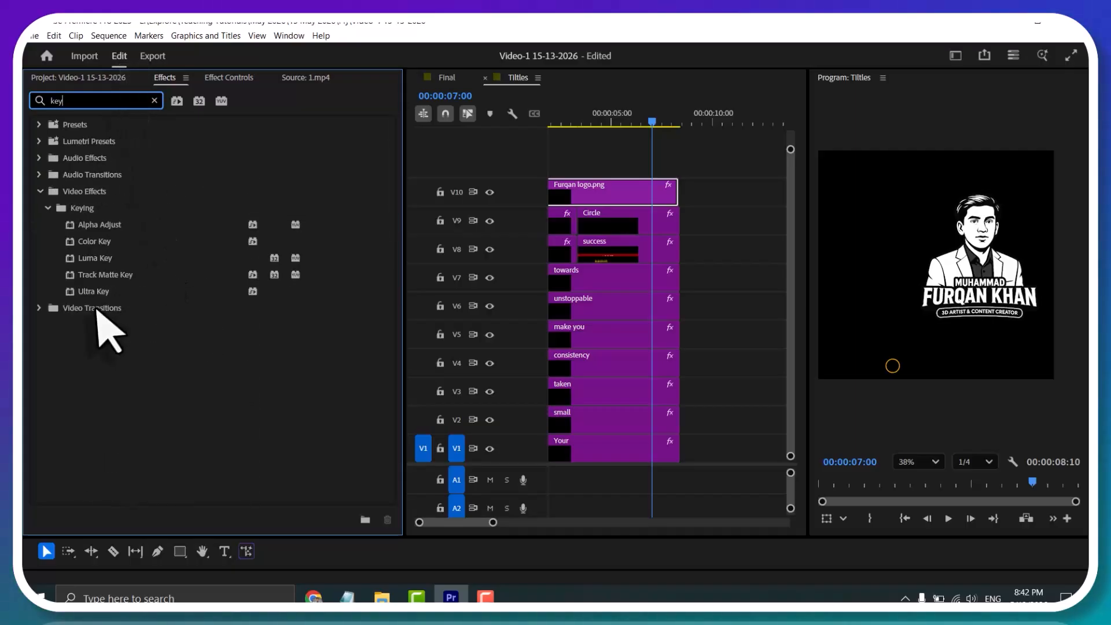
left_click_drag(96, 290, 636, 191)
left_click(243, 81)
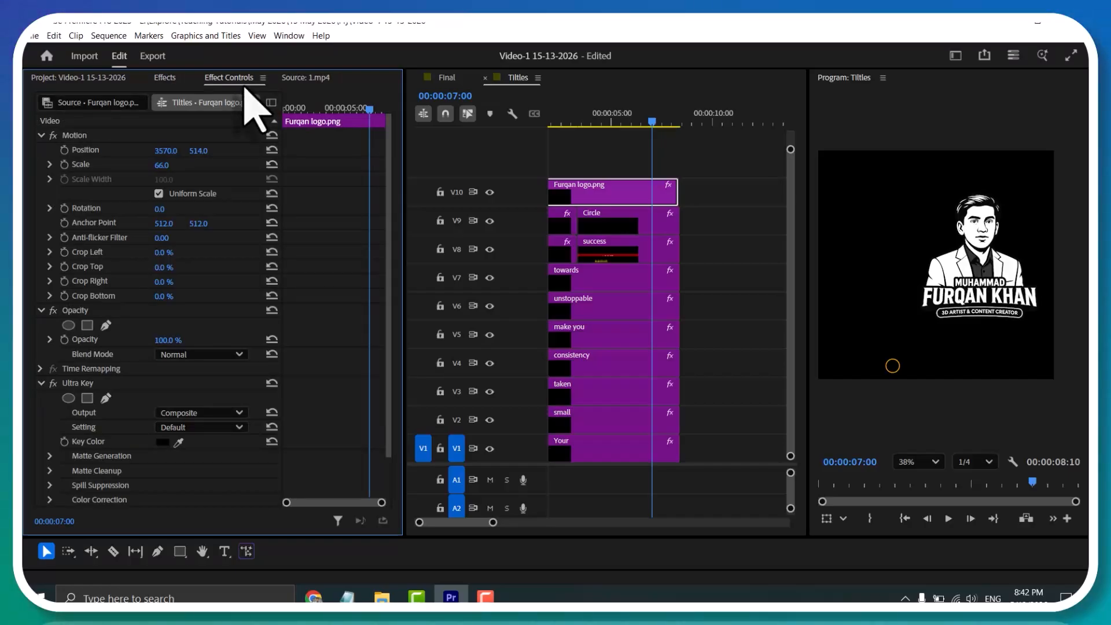
left_click(179, 444)
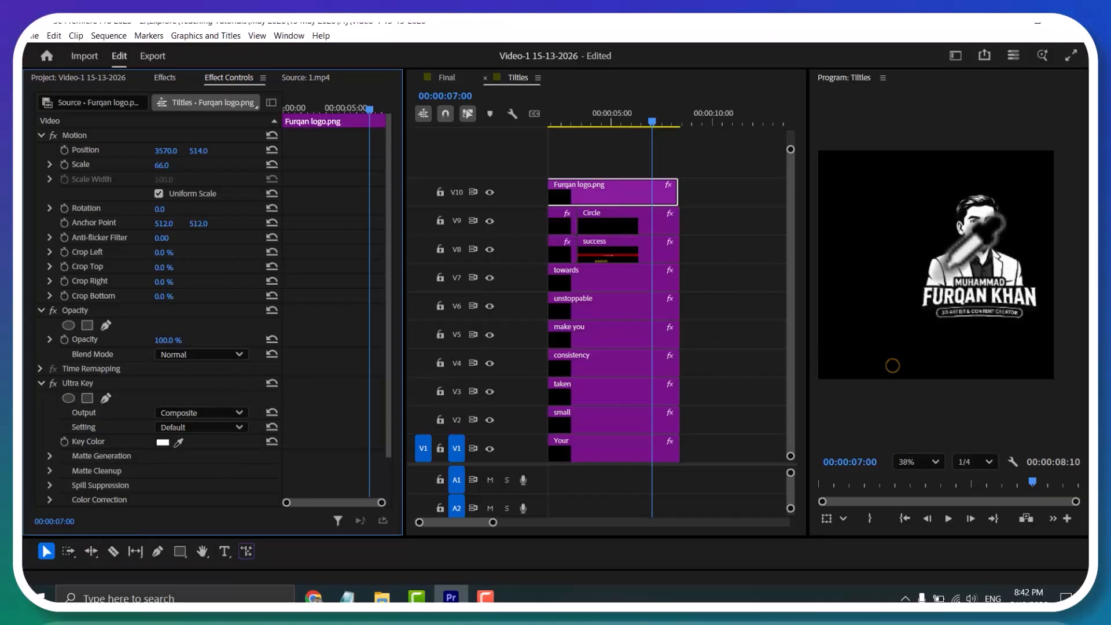
left_click(948, 269)
Set Ultra Key's Matte Generation Transparency and Pedestal both to 100 on the logo
scroll(329, 383, "down", 2)
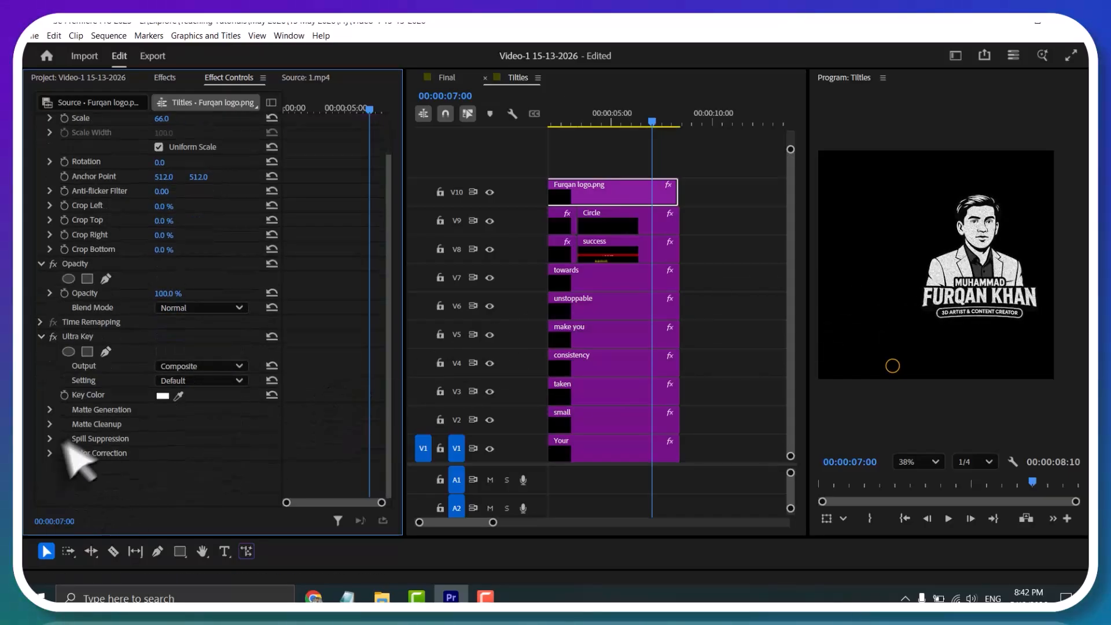
left_click(51, 410)
left_click_drag(163, 410, 216, 410)
left_click_drag(162, 352, 191, 351)
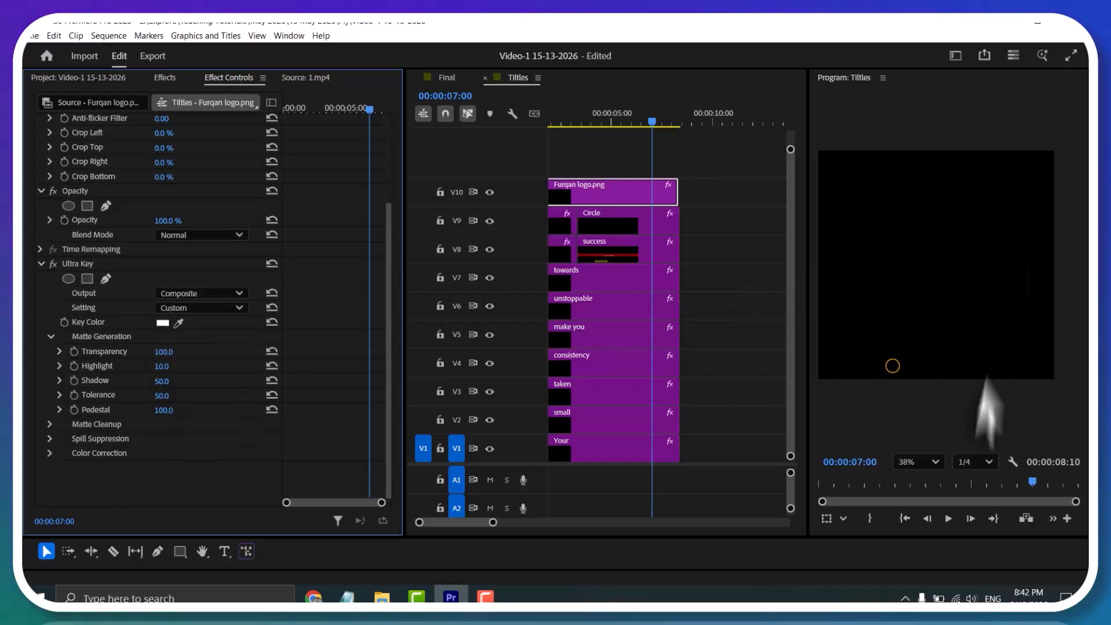
Find the Tint effect, apply it to the logo clip, and set Map Black To to white
left_click(174, 84)
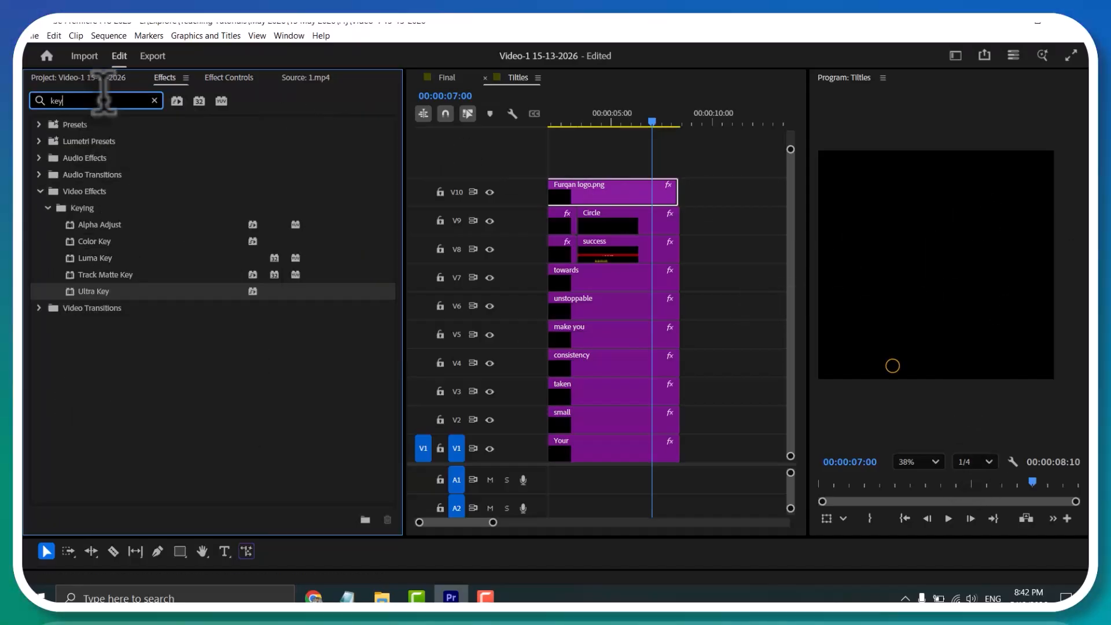
type("tint")
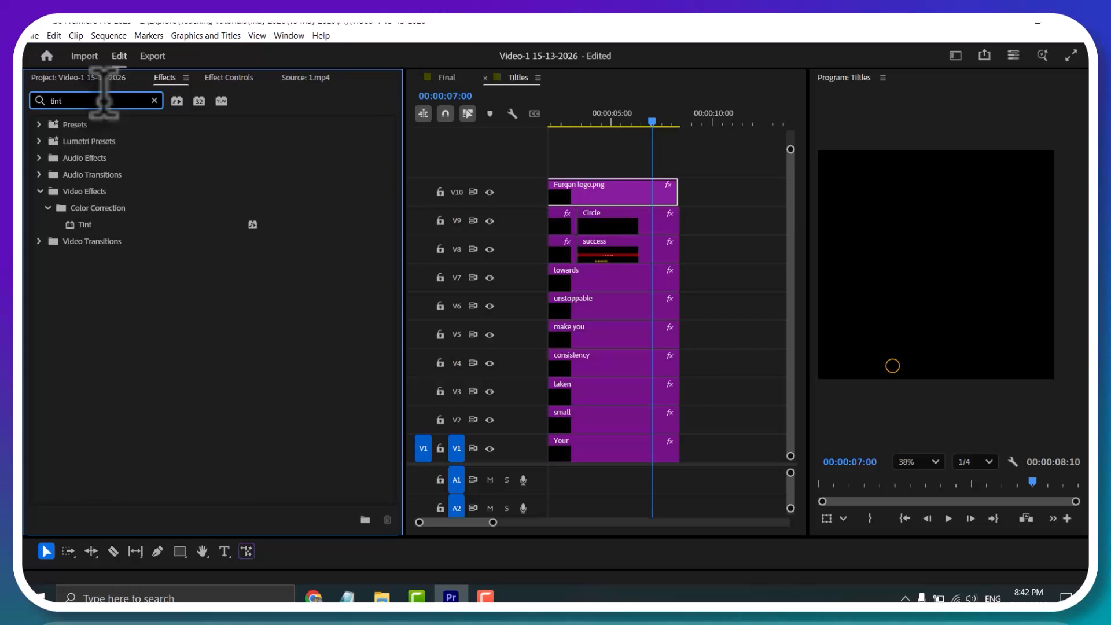
left_click_drag(104, 226, 608, 209)
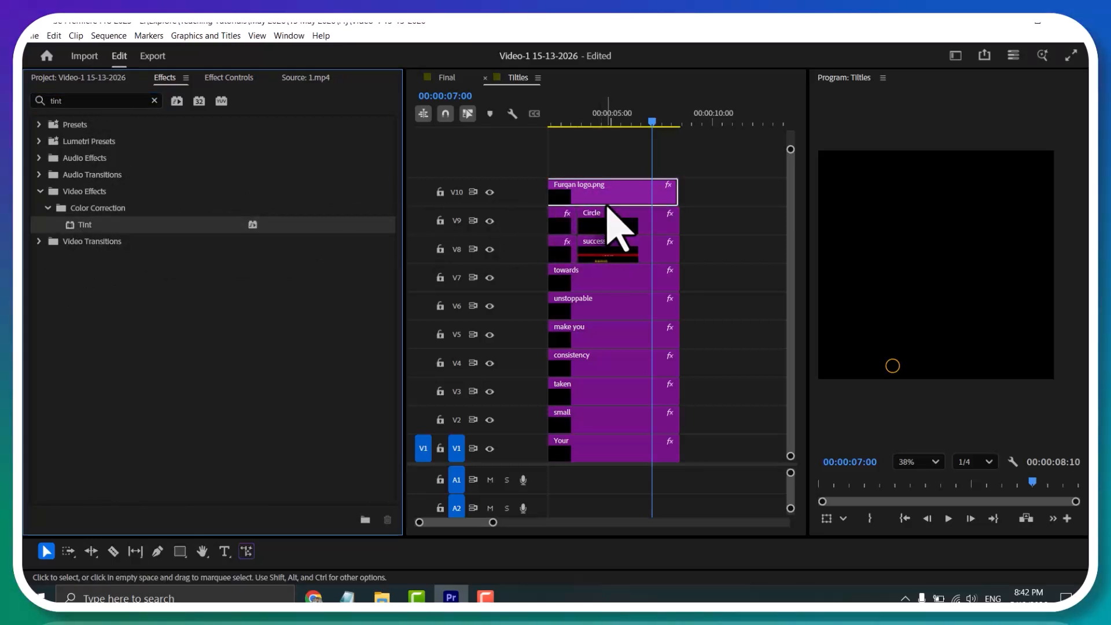
left_click(232, 78)
left_click(636, 186)
scroll(290, 399, "down", 5)
left_click_drag(177, 429, 168, 435)
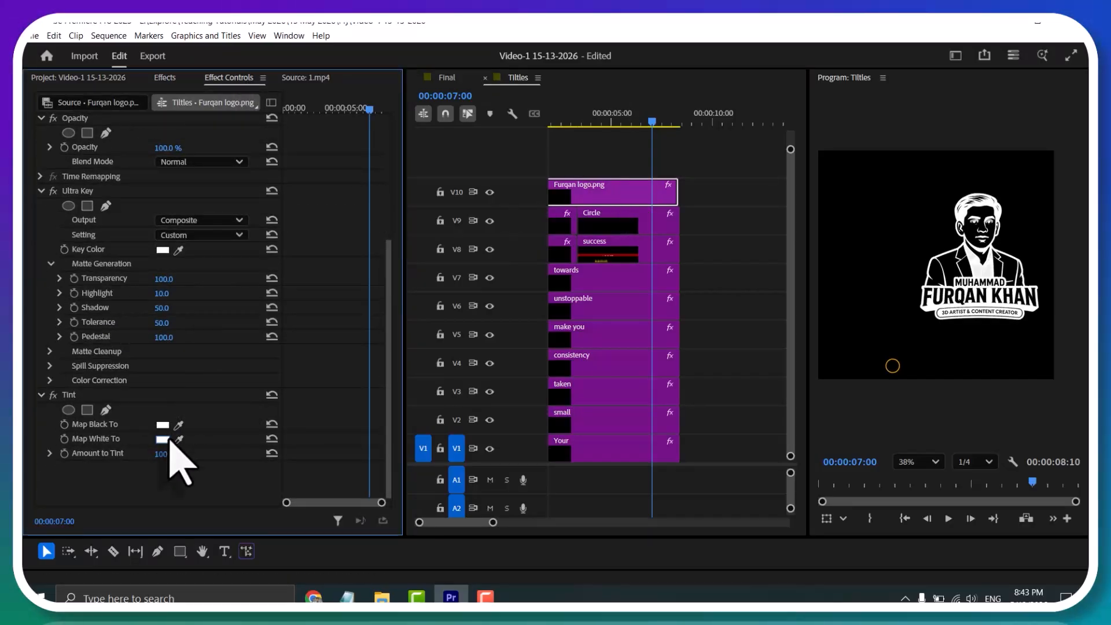
Copy the VR Glow effect from the second success clip onto the logo clip and adjust the pasted glow
left_click(610, 250)
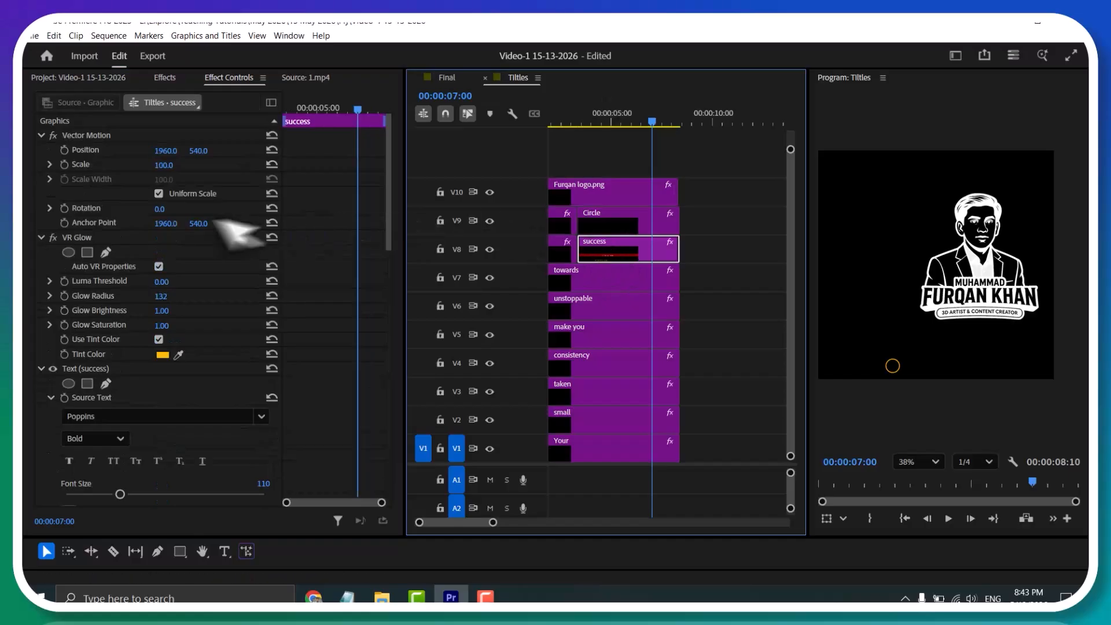
left_click(88, 243)
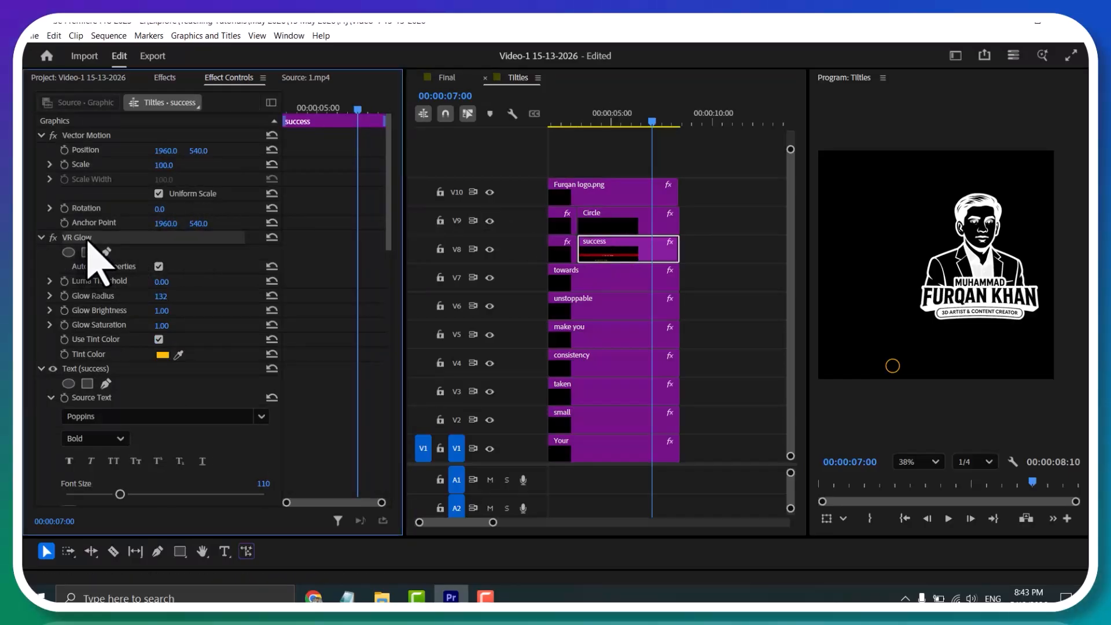
left_click(636, 193)
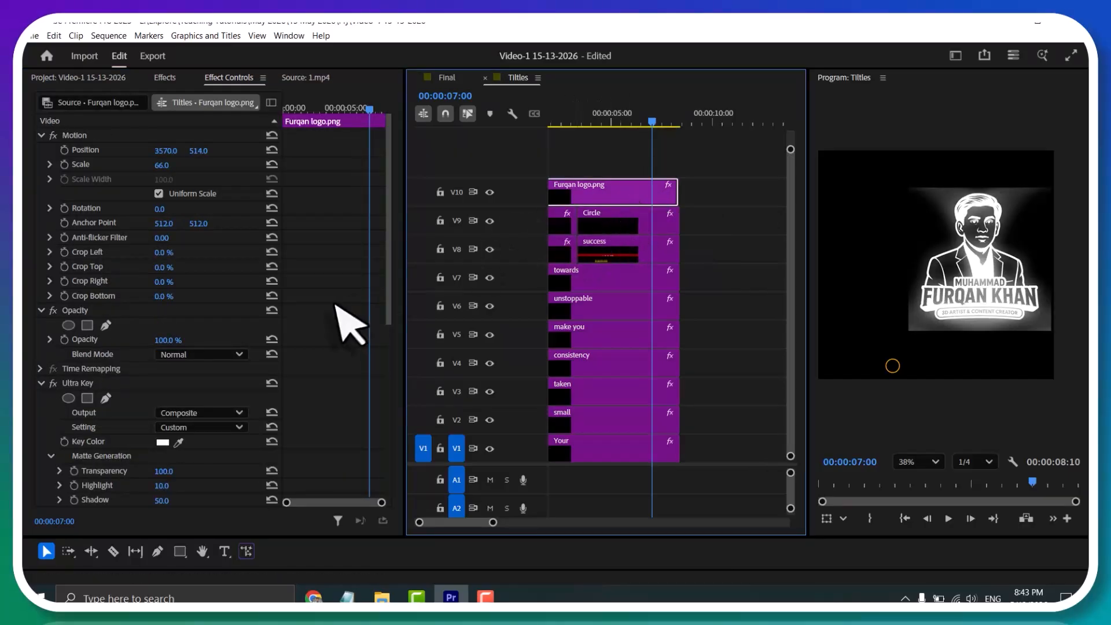
scroll(347, 322, "down", 5)
scroll(334, 355, "up", 4)
scroll(144, 363, "down", 9)
mouse_move(164, 427)
left_mouse_down()
mouse_move(186, 427)
mouse_move(150, 426)
mouse_move(173, 426)
left_mouse_up()
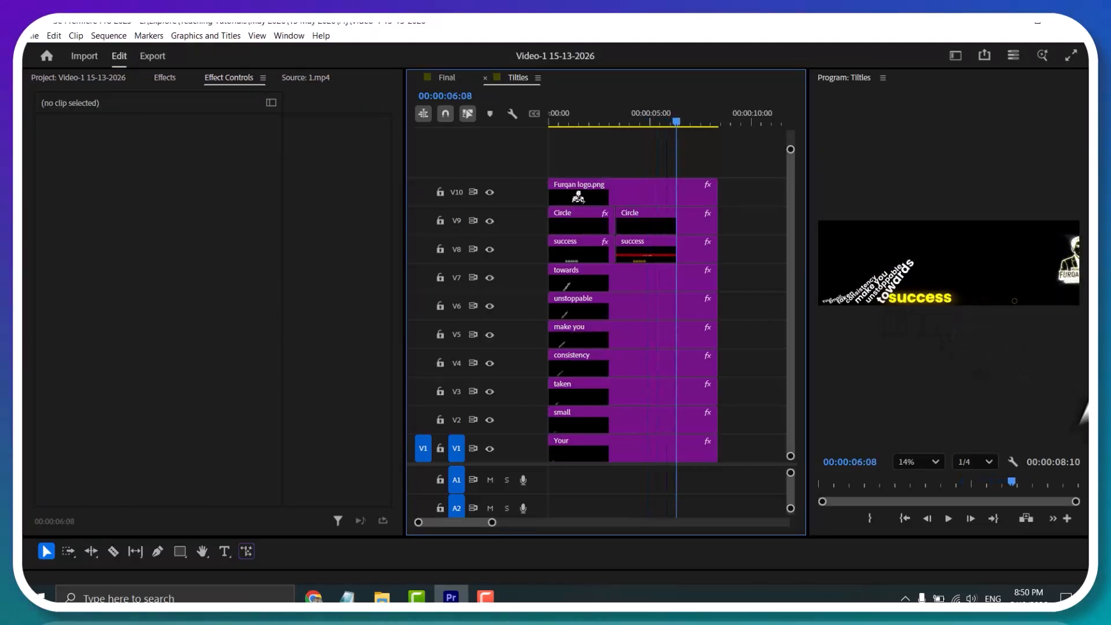
Fit the full composition in the preview and bring up the second Circle clip's Position keyframes, starting at 00:00:03:08
left_click(919, 461)
left_click(926, 261)
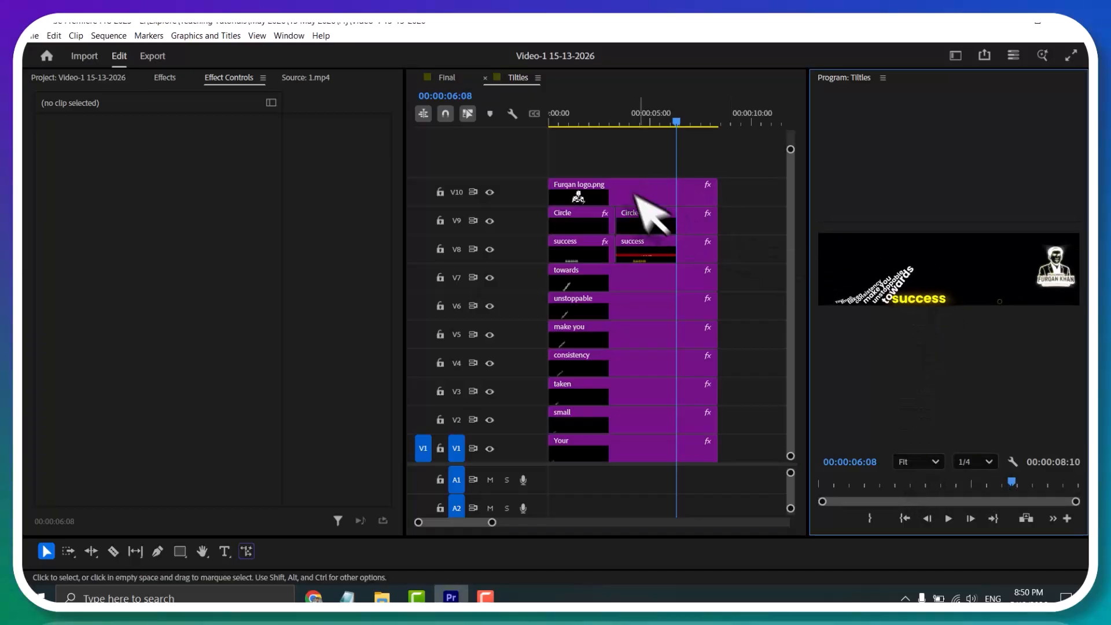
left_click(640, 229)
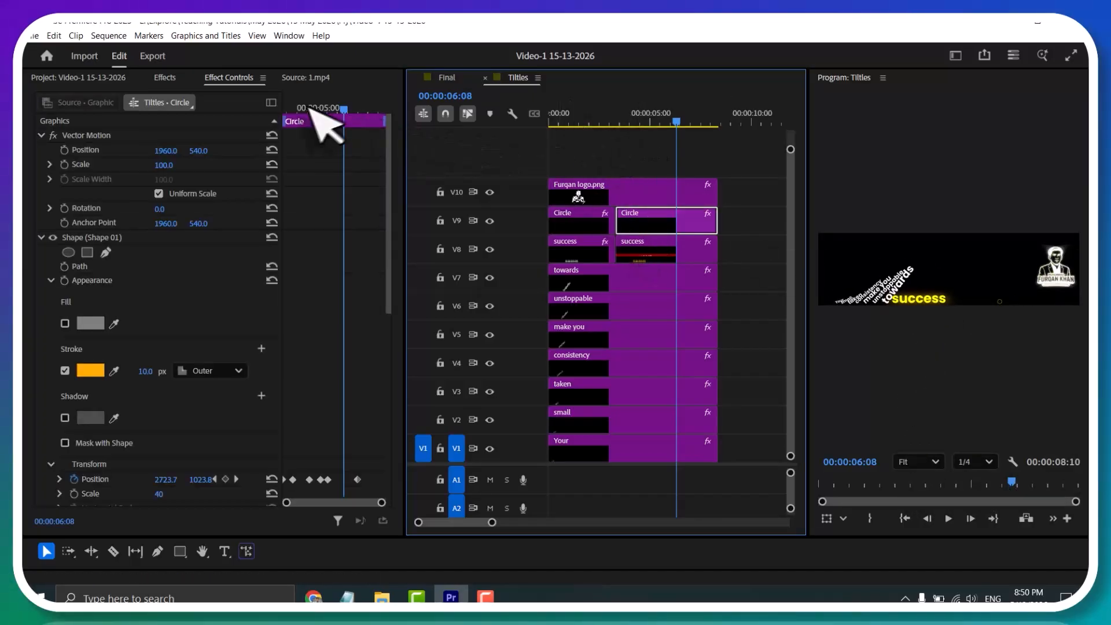
left_click_drag(323, 109, 272, 124)
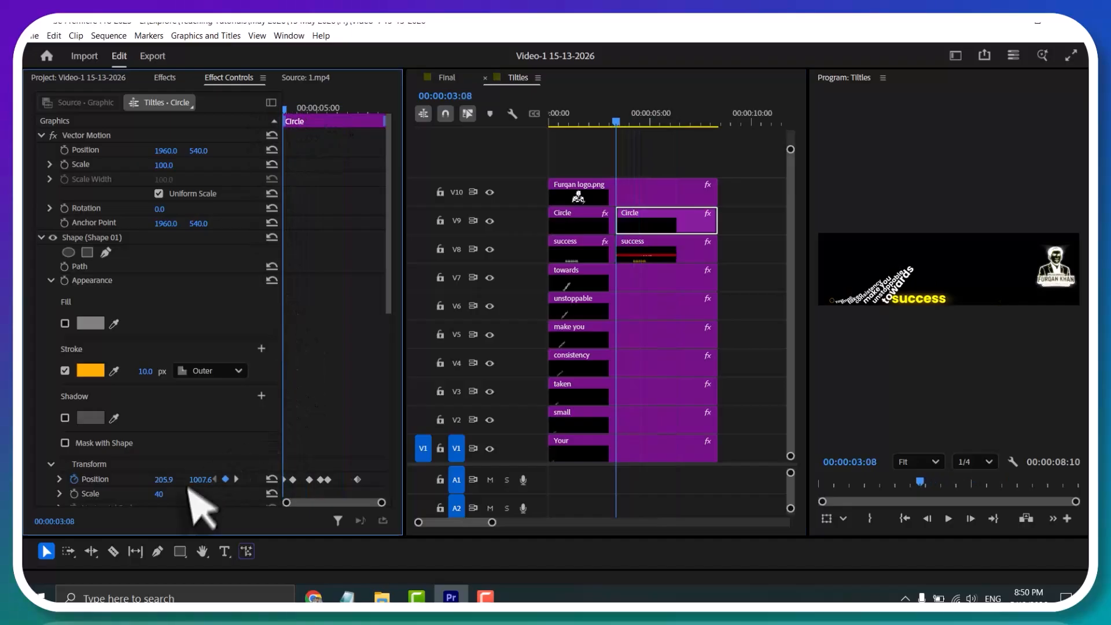
scroll(307, 472, "down", 5)
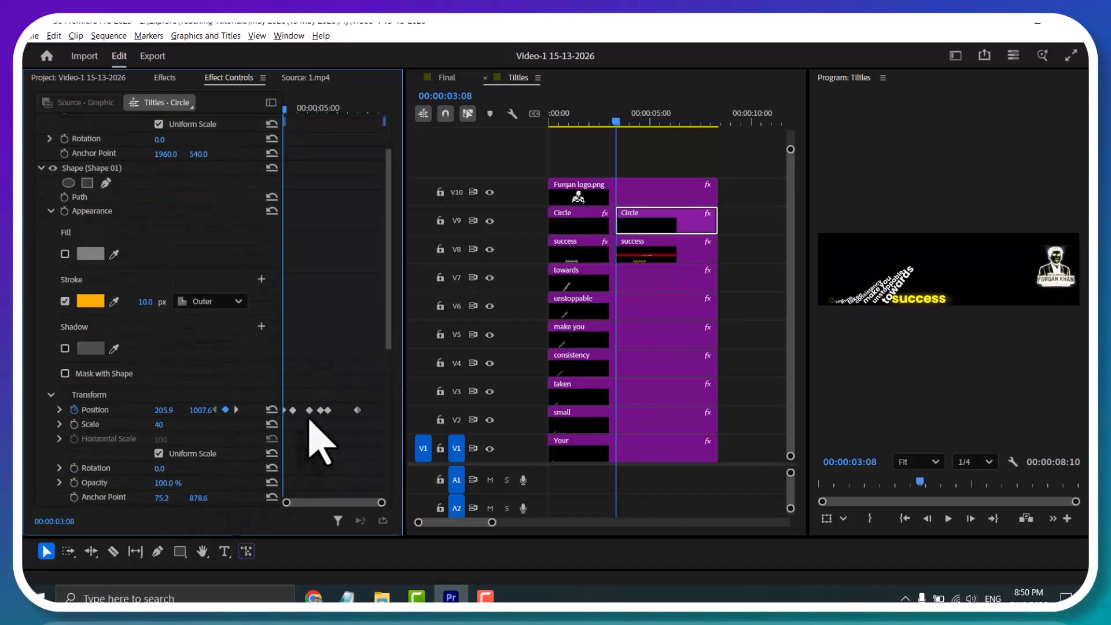
scroll(315, 434, "up", 1)
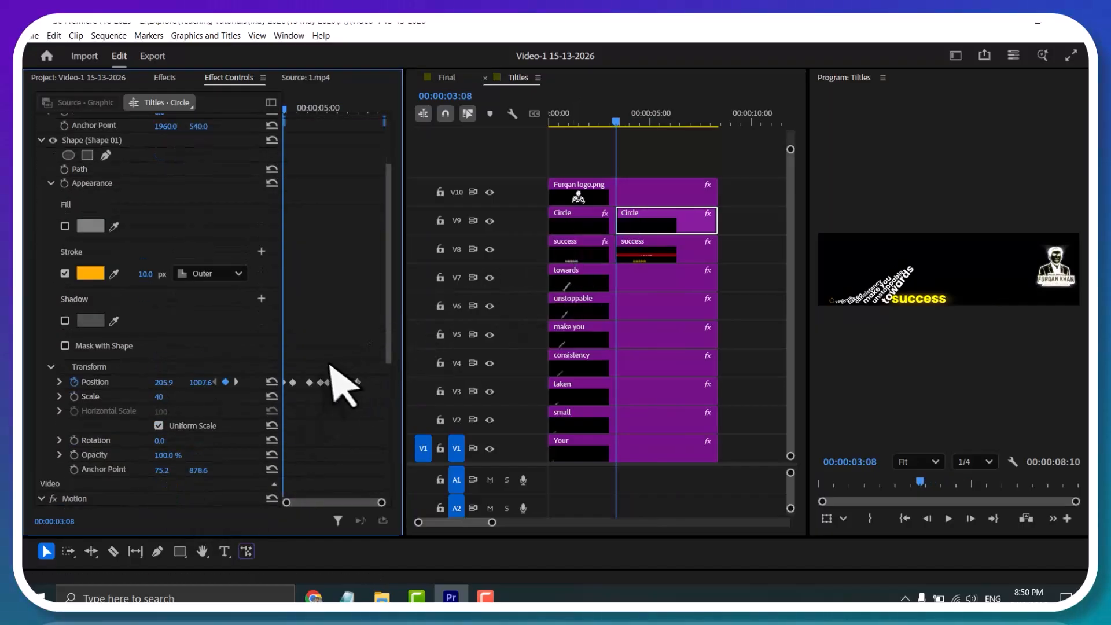
scroll(347, 353, "down", 1)
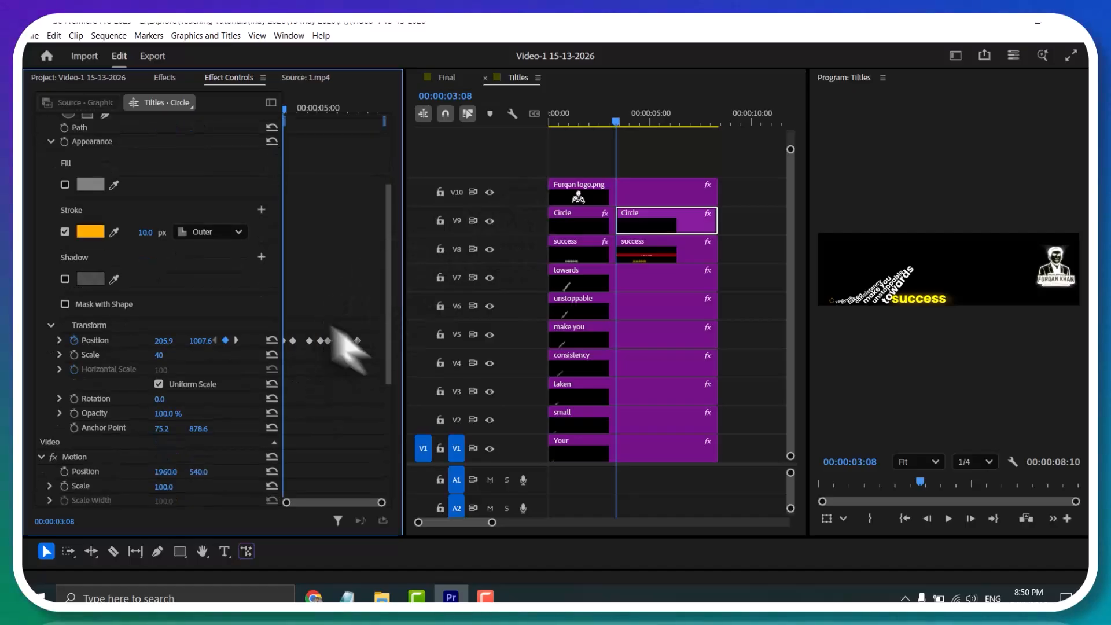
Enlarge the keyframe area to span the whole Circle clip and apply eased temporal interpolation to all its Position keyframes
left_click_drag(409, 373, 603, 375)
left_click_drag(425, 354, 259, 344)
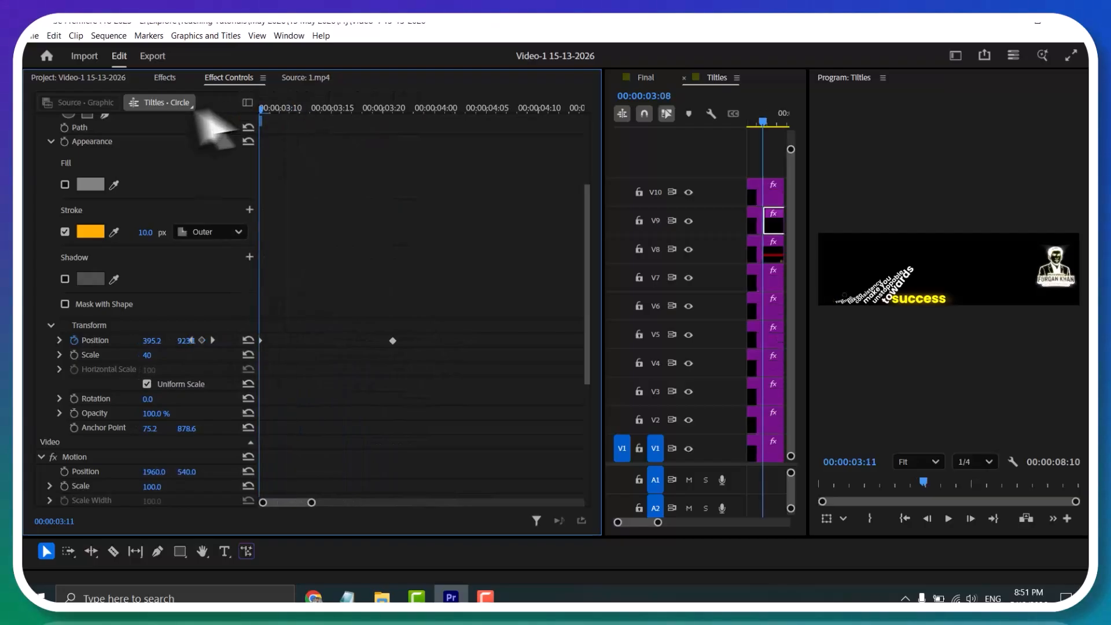
scroll(366, 338, "down", 1)
scroll(365, 338, "up", 2)
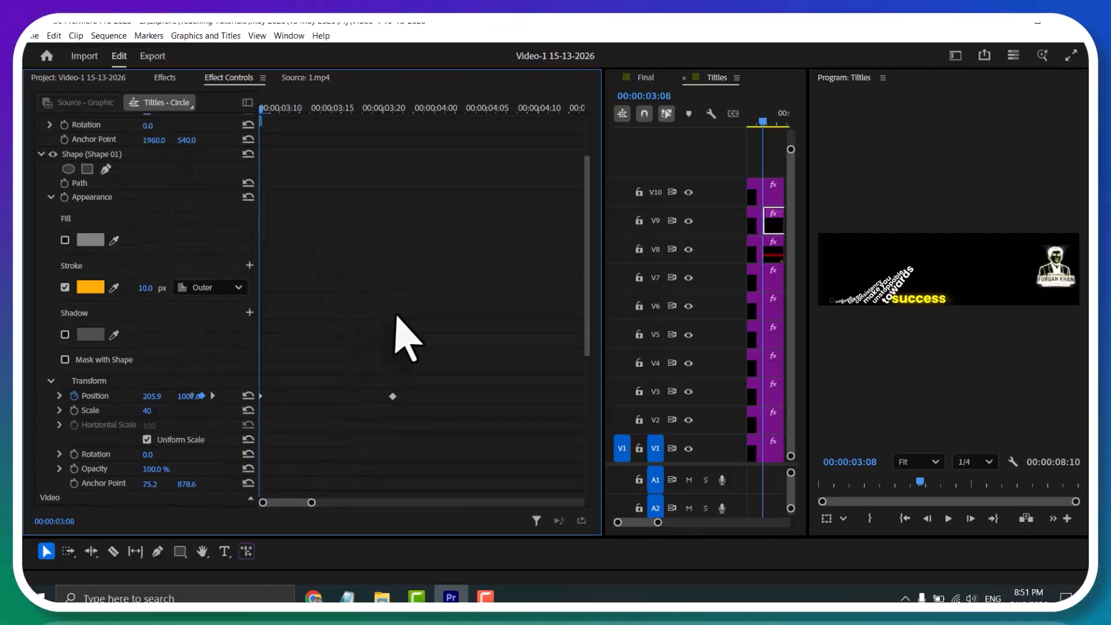
key("backslash")
key("equal")
key("minus")
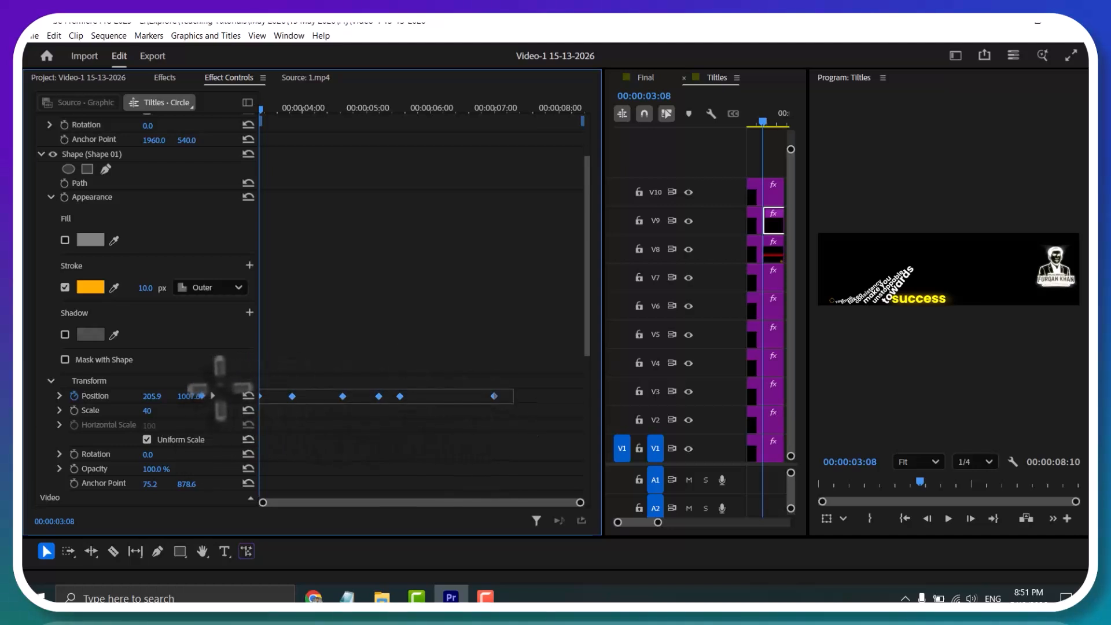
right_click(294, 398)
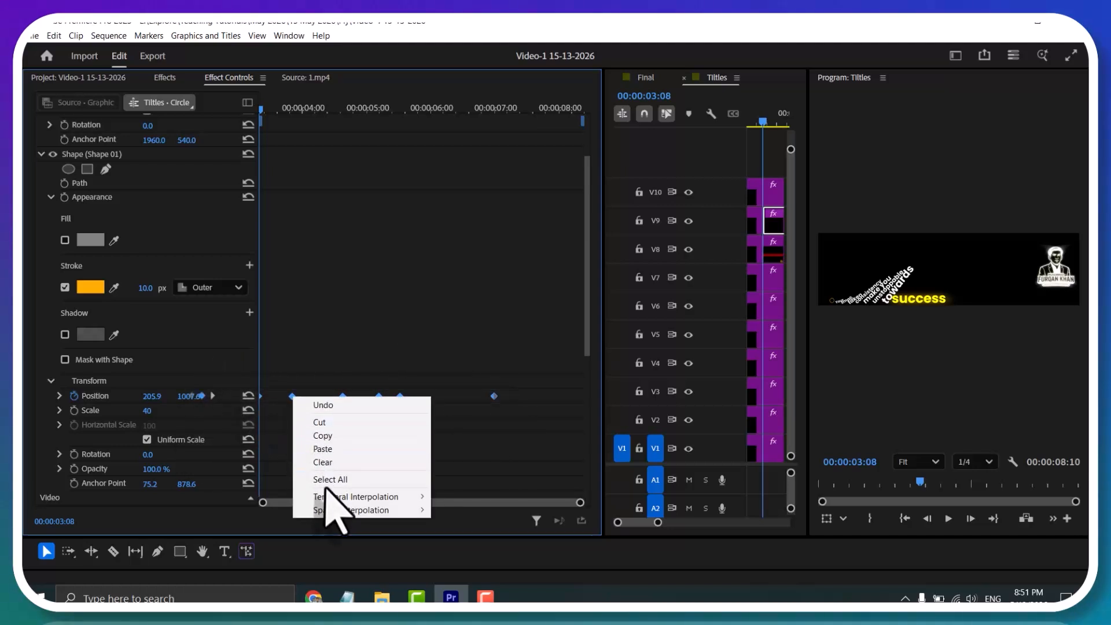
mouse_move(347, 496)
left_click(494, 566)
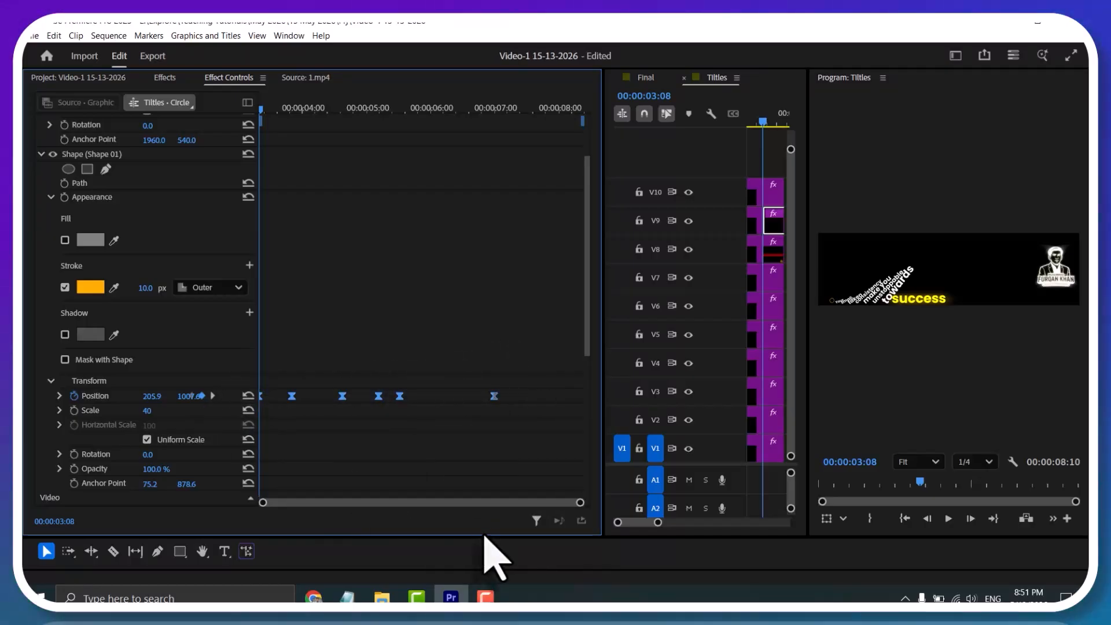
Enlarge the preview to examine the circle's motion path over the words and play the roll from the clip's start
left_click(919, 461)
left_click(925, 300)
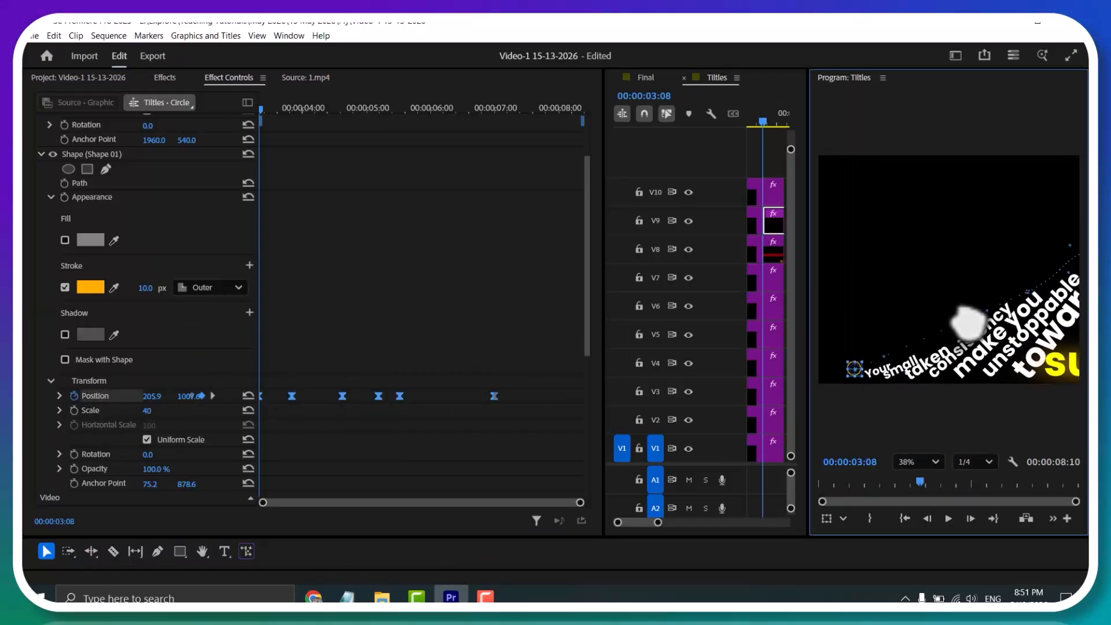
left_click_drag(969, 323, 930, 321)
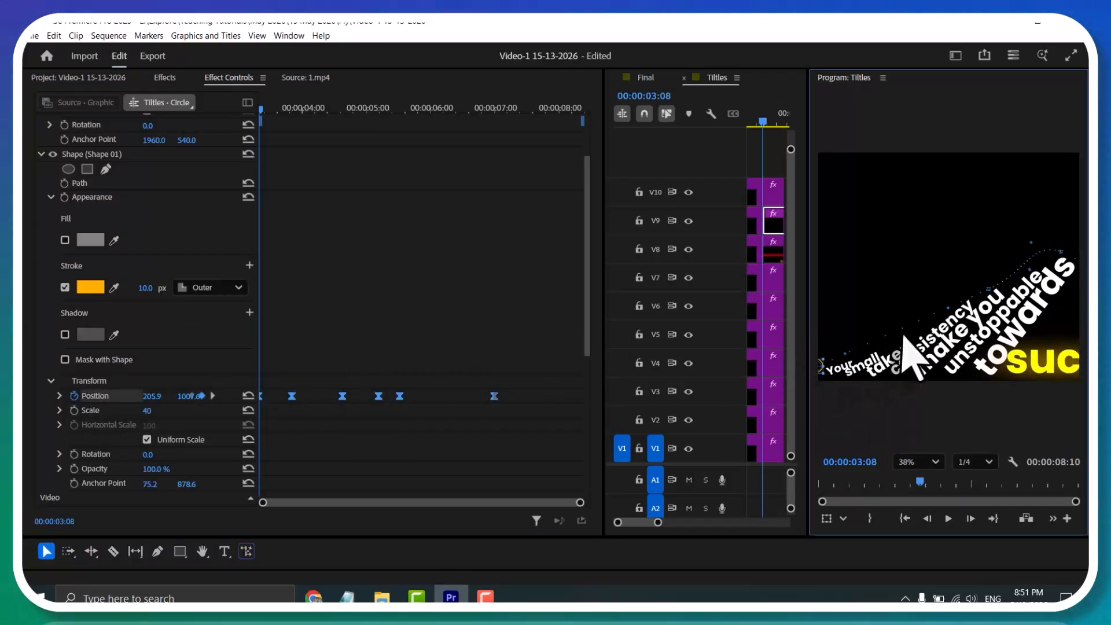
left_click(212, 395)
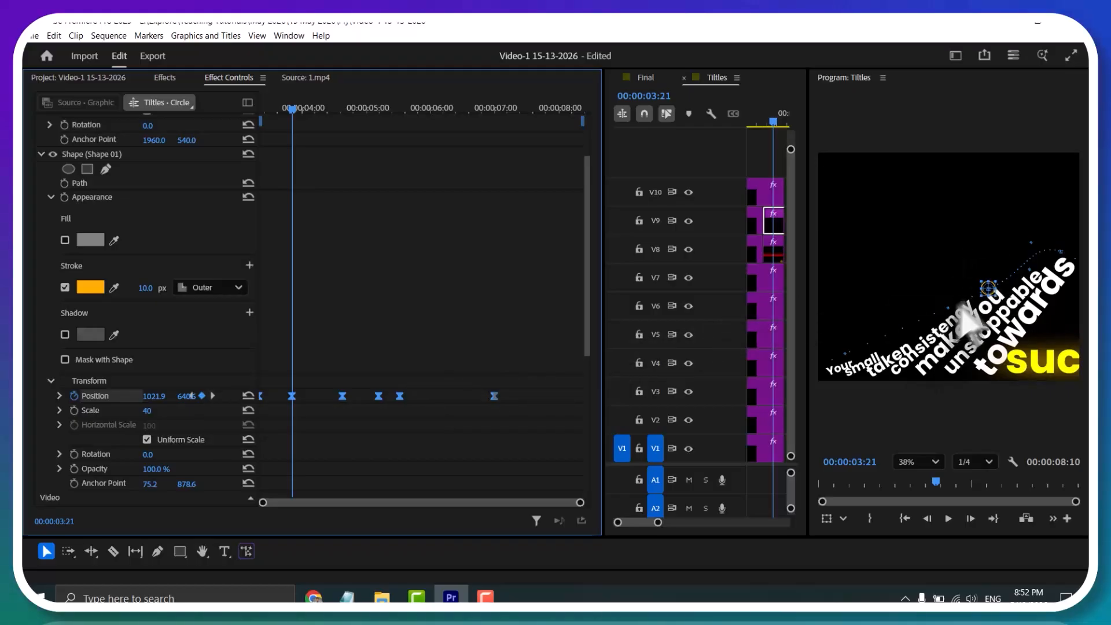
left_click_drag(1062, 340, 974, 373)
left_click_drag(932, 297, 907, 297)
left_click_drag(307, 111, 259, 116)
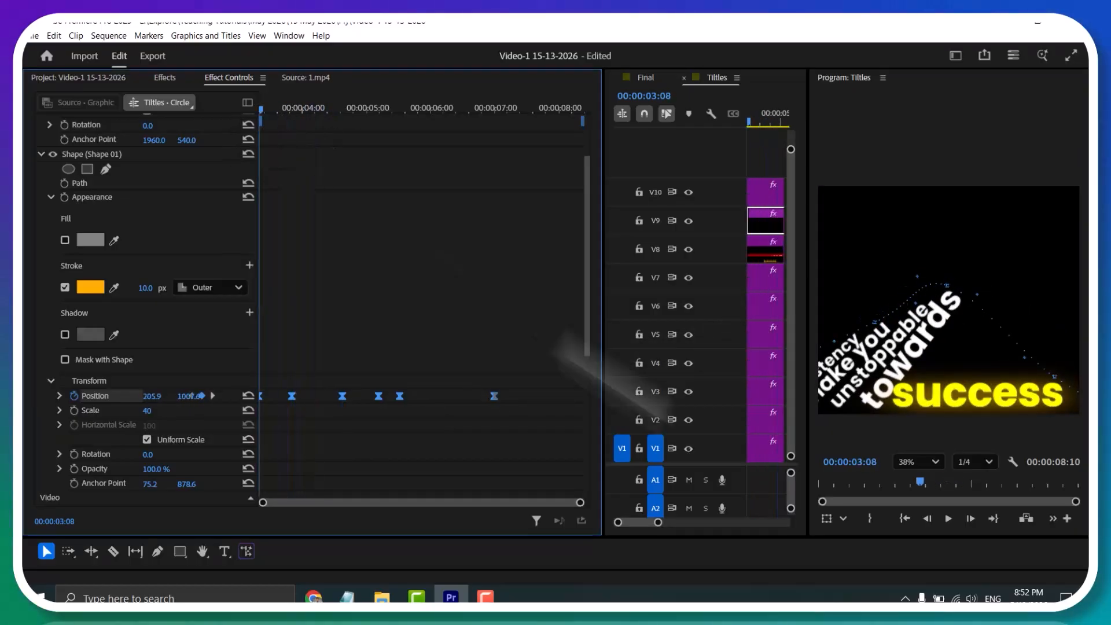
scroll(983, 278, "down", 5)
scroll(954, 306, "up", 2)
left_click_drag(955, 312, 980, 332)
left_click_drag(289, 113, 256, 119)
left_click(749, 119)
key("space")
key("space")
key("space")
Reshape the circle's motion path with the direction handles of the Position keyframe at 00:00:03:21, above the words
left_click_drag(338, 112, 259, 112)
left_click(213, 396)
scroll(851, 279, "up", 6)
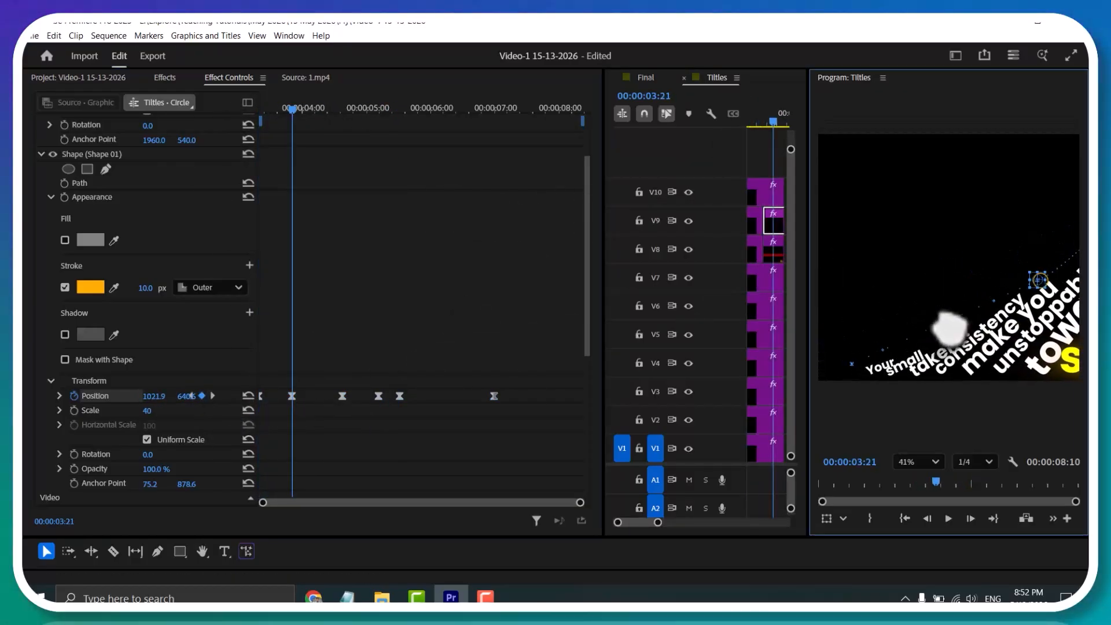
left_click_drag(944, 317, 952, 245)
scroll(952, 249, "up", 3)
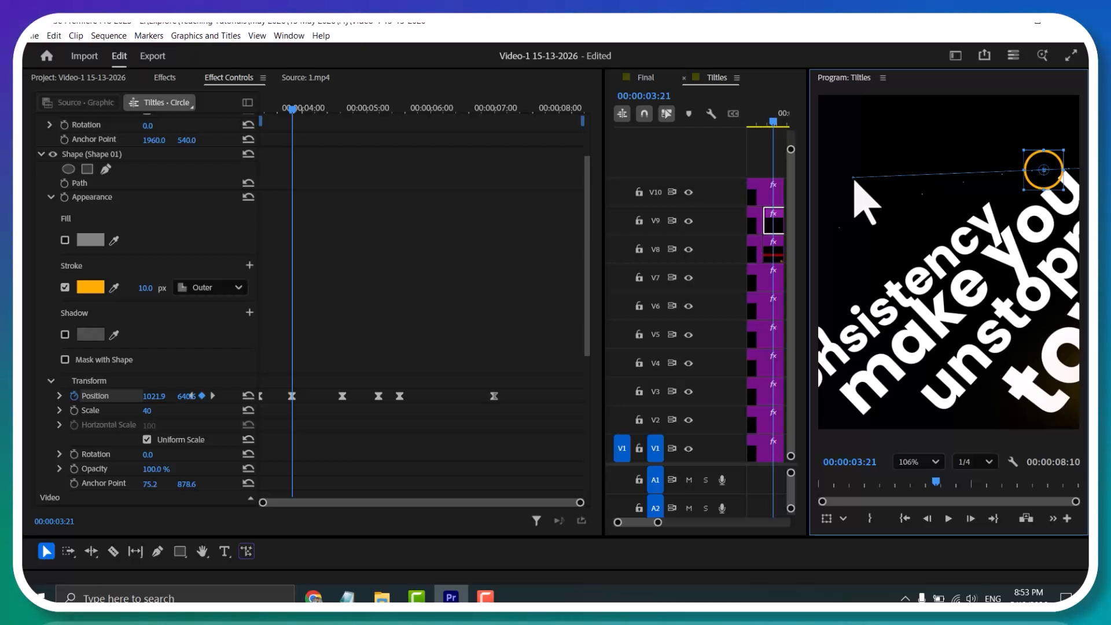
left_click(331, 373)
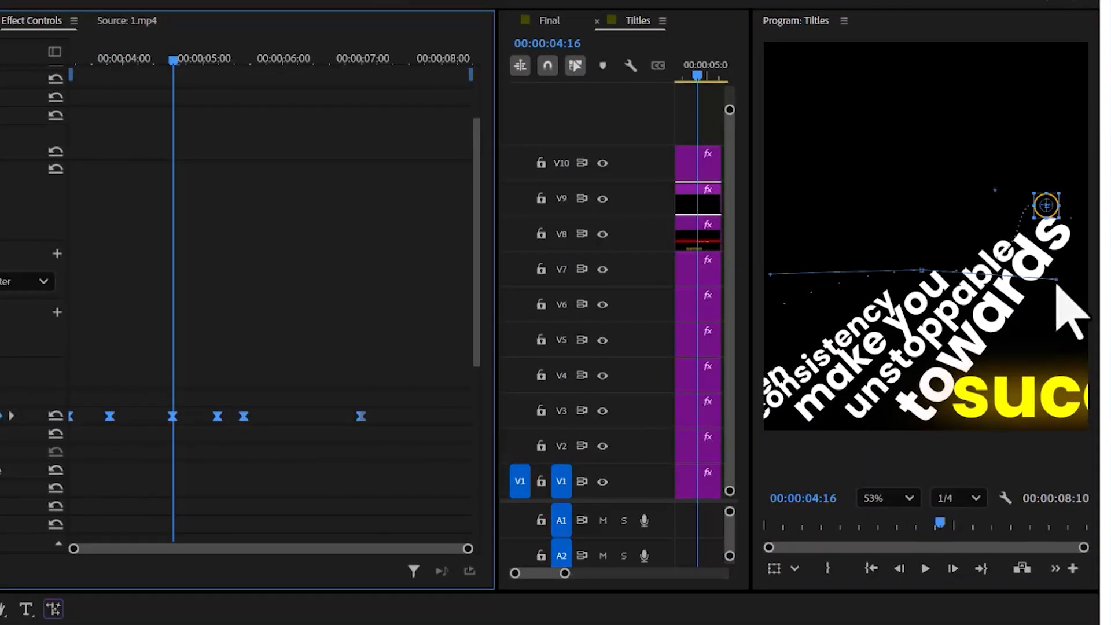
left_click(1057, 284)
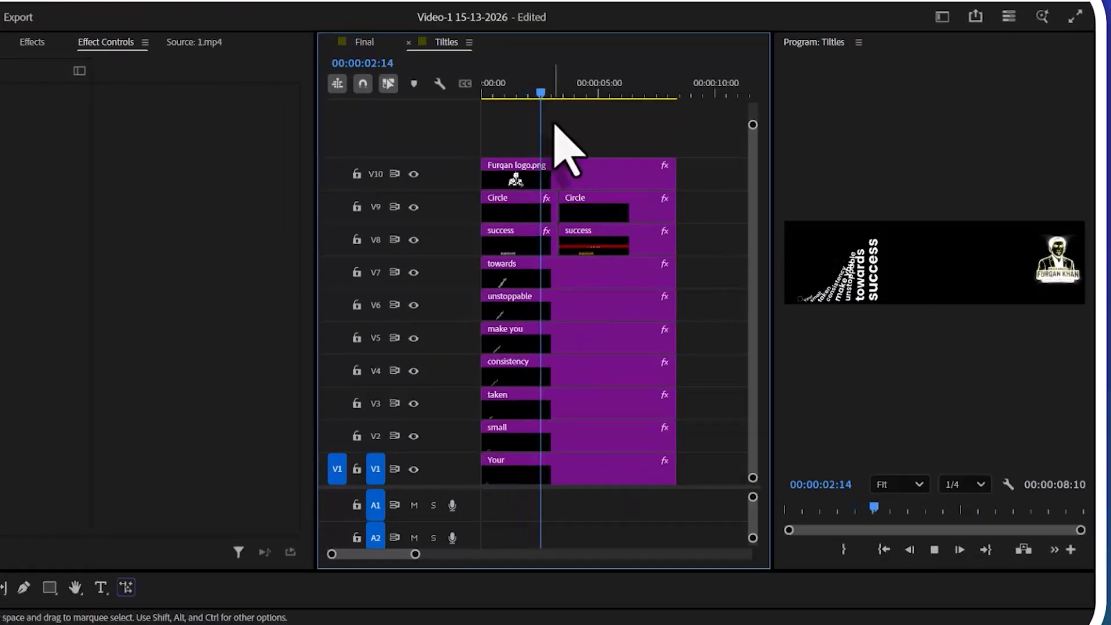
Shift the second Circle clip to start at 00:00:04:00 and extend the first Circle clip up to it
left_click_drag(556, 88, 606, 108)
left_click(615, 206)
left_click_drag(609, 205, 657, 215)
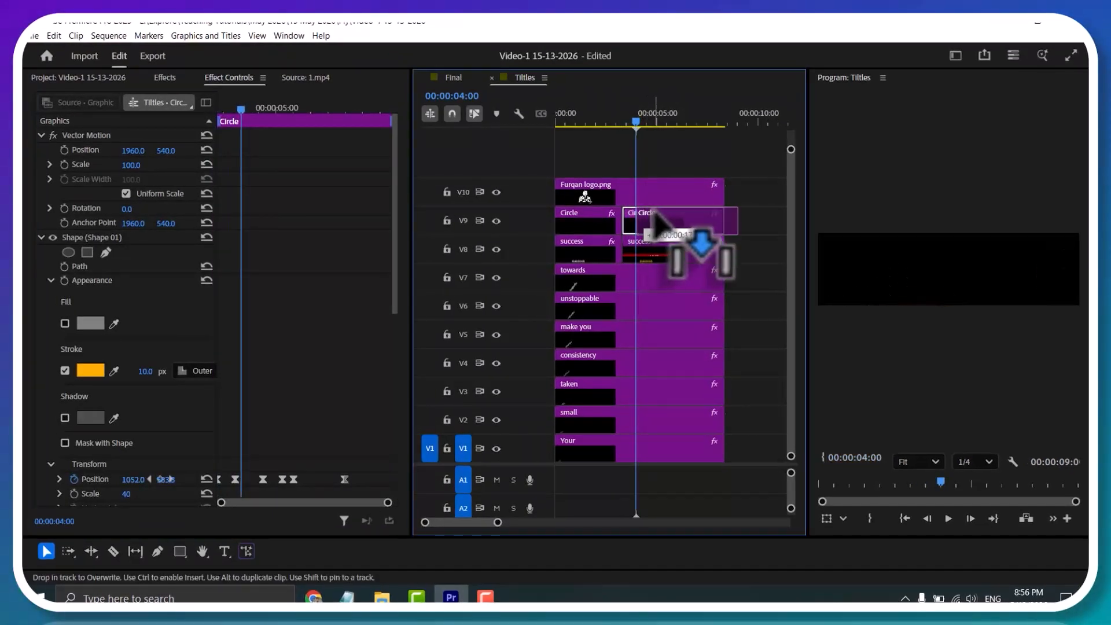
Extend the logo, success and remaining word clips to end together with the second Circle clip at 00:00:09:02
left_click(624, 120)
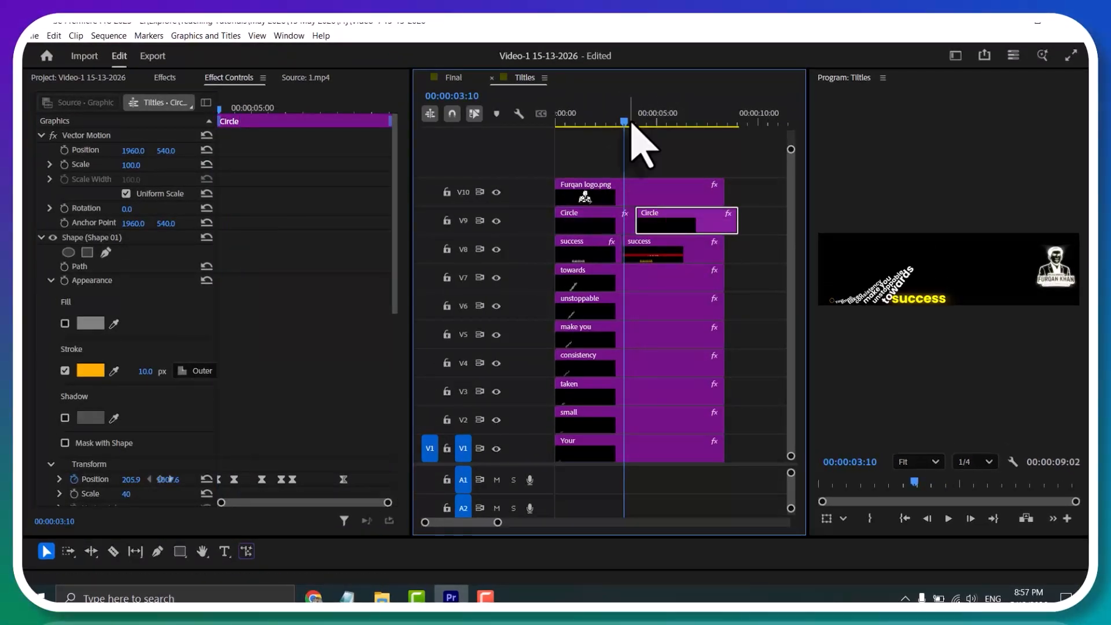
left_click_drag(723, 194, 737, 194)
left_click_drag(759, 254, 738, 448)
left_click(759, 347)
Play the sequence from the beginning to check the timing of the circle's roll, and select the second Circle clip
left_click(556, 121)
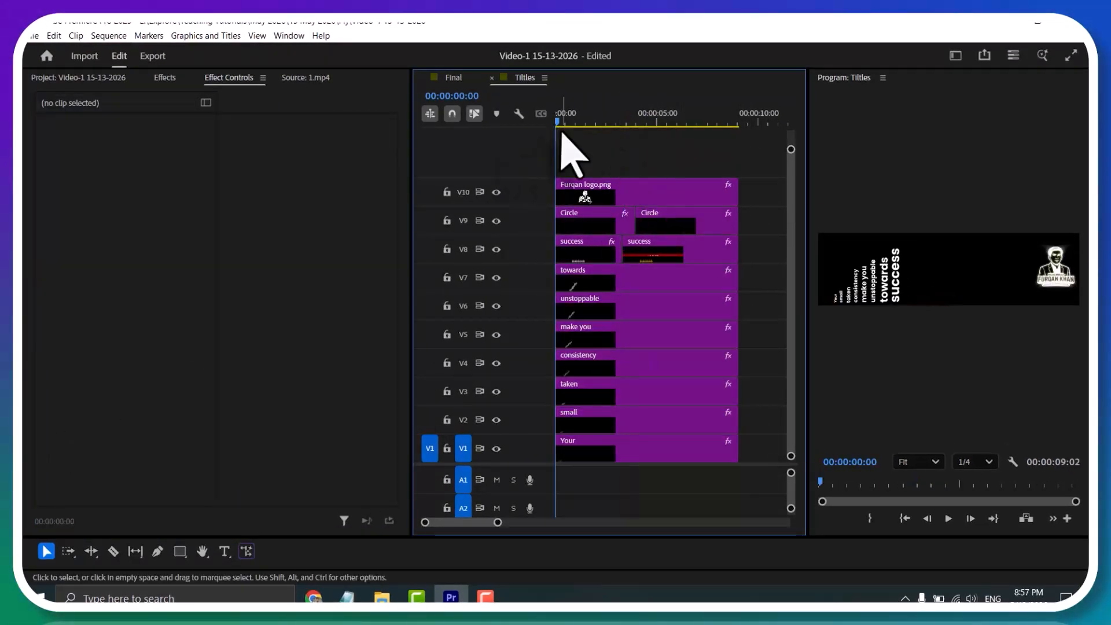
key("space")
left_click(642, 217)
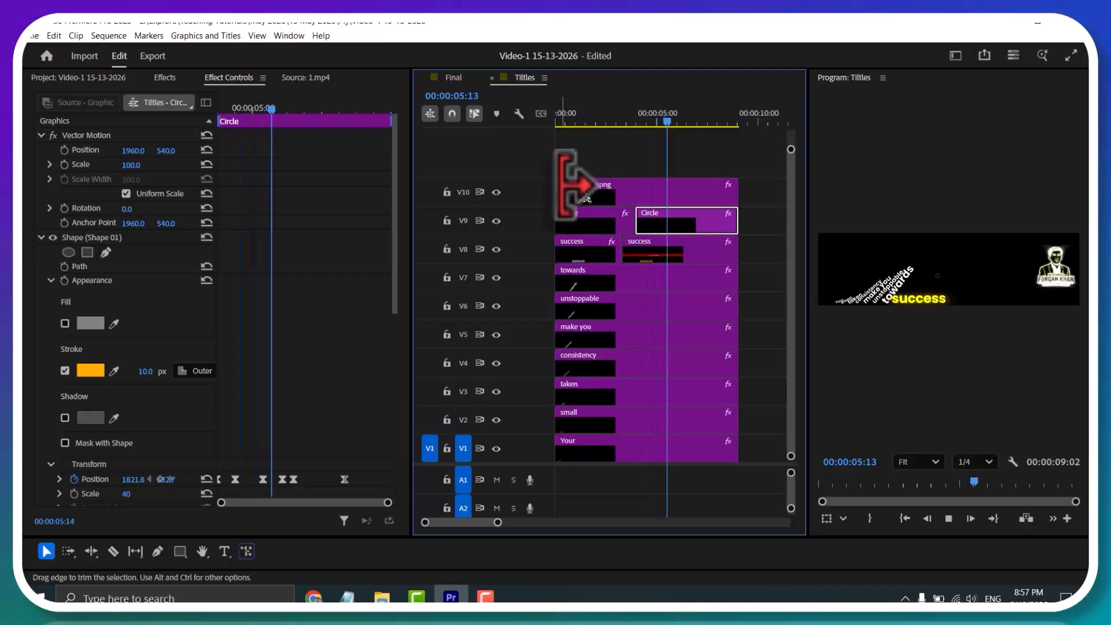
Move the second Circle clip's second Position keyframe to 00:00:04:18 and its third Position keyframe slightly earlier
left_click_drag(412, 359, 476, 353)
left_click_drag(218, 330, 262, 324)
left_click_drag(329, 111, 262, 122)
scroll(906, 299, "up", 3)
scroll(906, 312, "up", 2)
left_click_drag(905, 312, 935, 324)
left_click_drag(262, 347, 272, 350)
left_click_drag(272, 110, 292, 110)
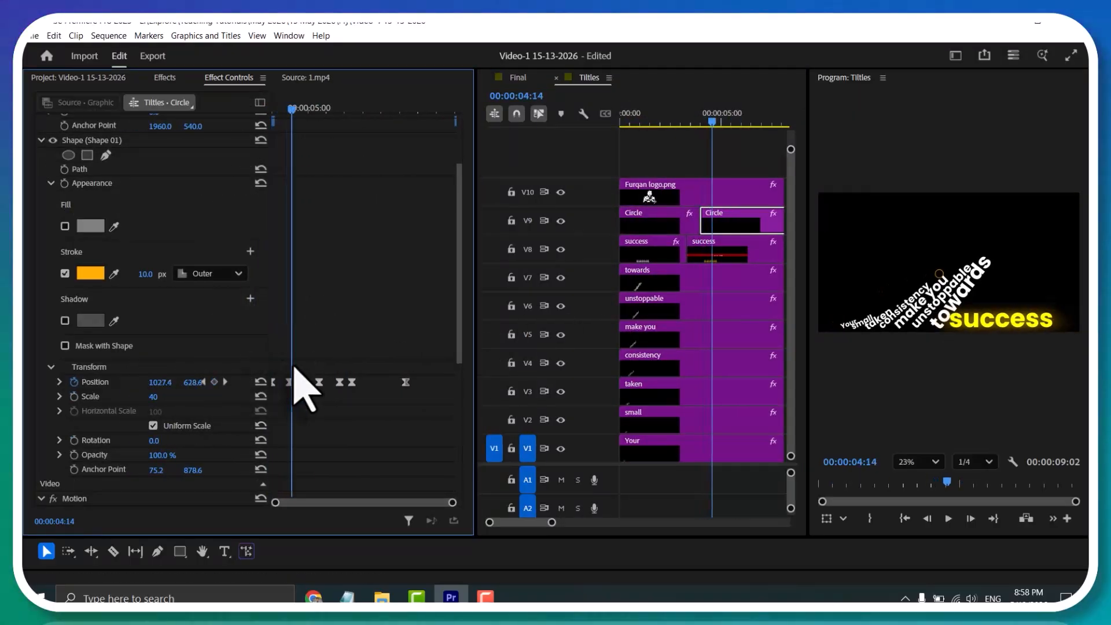
left_click_drag(290, 388, 297, 388)
left_click_drag(292, 109, 301, 110)
left_click_drag(318, 388, 307, 388)
Move the circle's fourth and fifth Position keyframes earlier, closer to the third, and check the motion frame by frame
mouse_move(301, 109)
left_mouse_down()
mouse_move(280, 107)
mouse_move(313, 116)
left_mouse_up()
left_click_drag(307, 388, 336, 388)
key("Right")
key("Right")
key("Right")
key("Right")
key("Right")
key("Right")
key("Right")
key("Right")
key("Right")
key("Right")
key("Right")
key("Right")
key("Right")
key("Right")
key("Right")
key("Right")
key("Right")
key("Right")
key("Right")
left_click_drag(336, 110, 273, 109)
key("space")
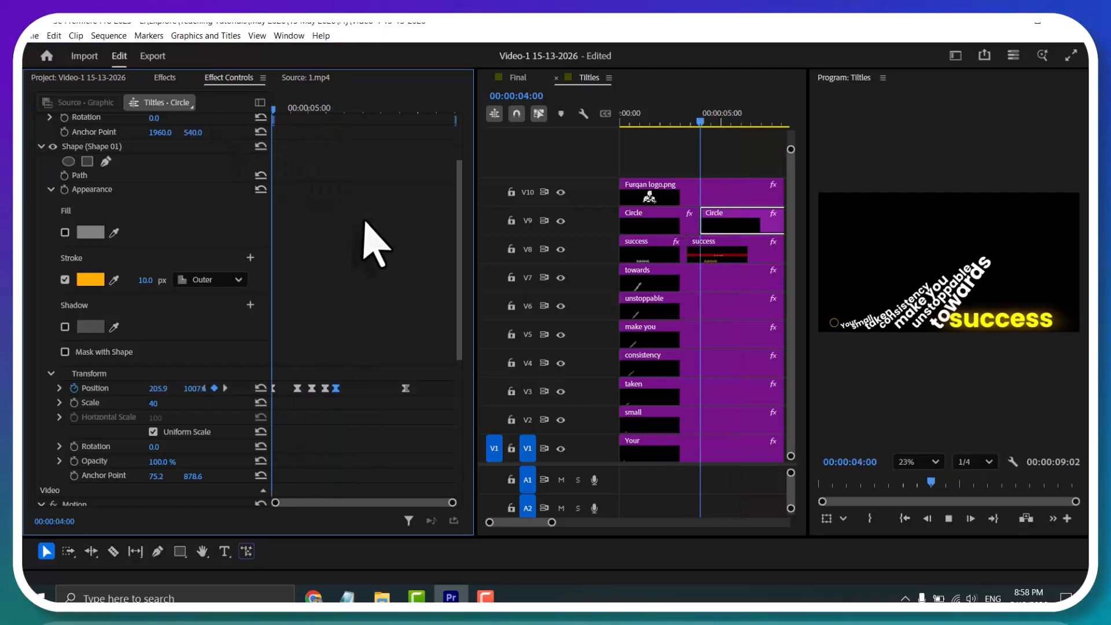
Move the circle's fourth and fifth Position keyframes later, farther from the third, and replay the roll from the clip's start
left_click(312, 109)
key("Right")
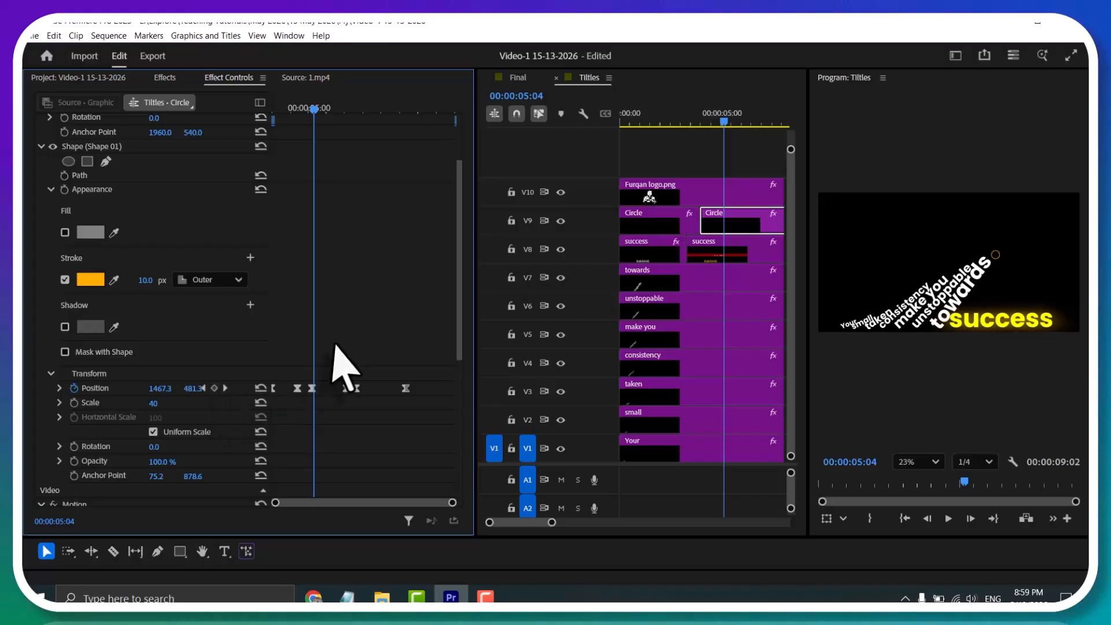
left_click_drag(314, 109, 257, 115)
key("space")
key("space")
key("space")
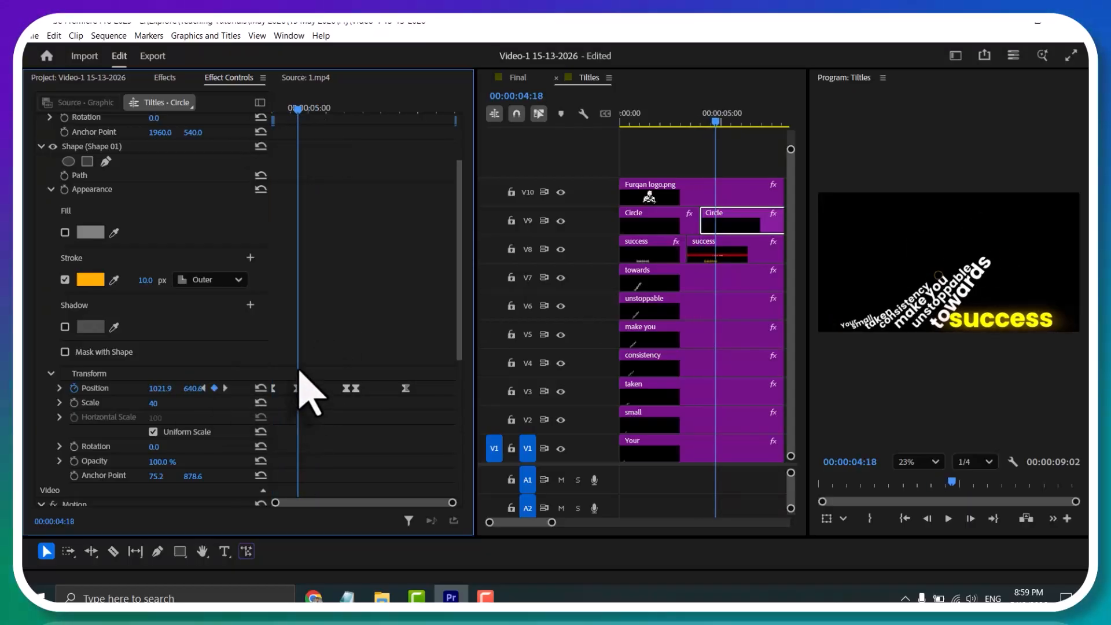
Add a Position keyframe to the second Circle clip at 00:00:04:19 and check its enlarged motion path around 00:00:05:04
left_click(214, 389)
left_click(108, 389)
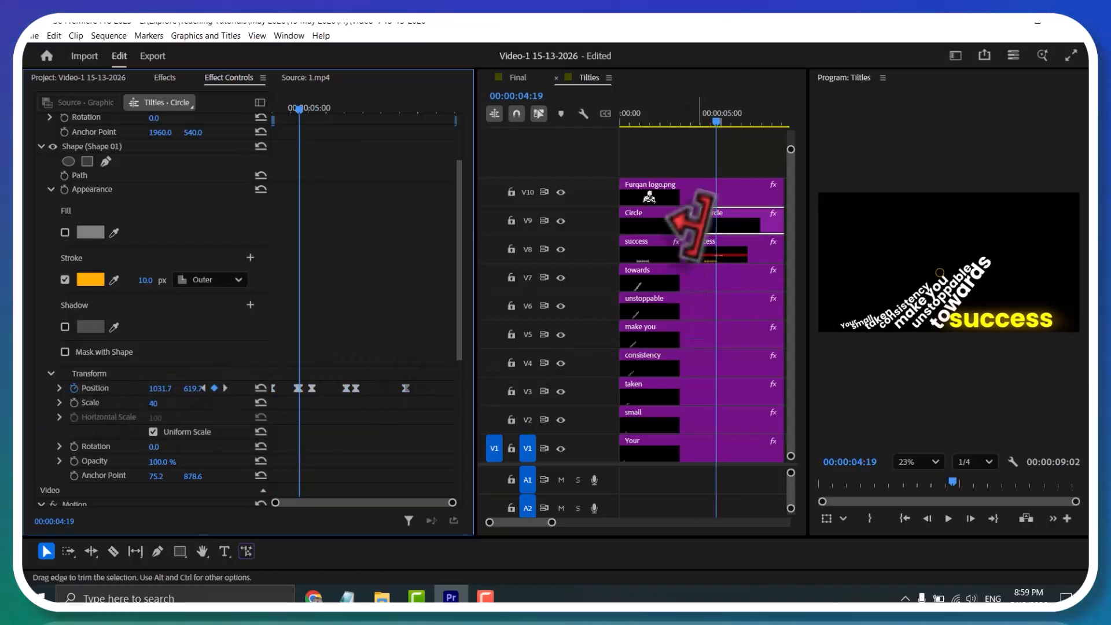
scroll(914, 271, "up", 5)
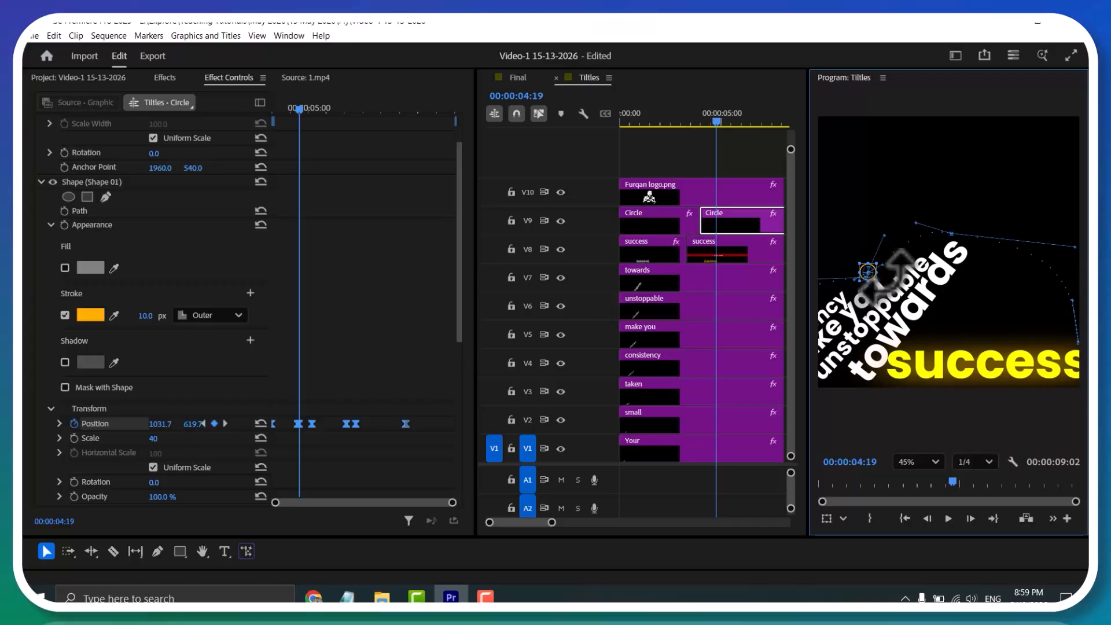
left_click(324, 364)
left_click(224, 423)
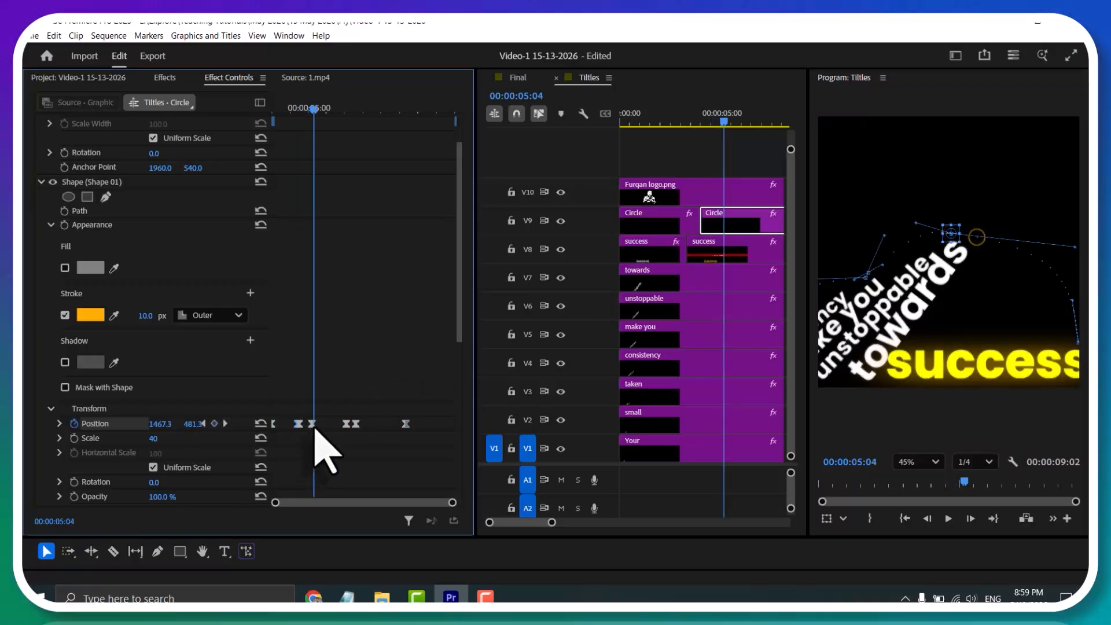
Examine the circle's travel across its Position keyframes frame by frame
left_click_drag(343, 110, 293, 119)
left_click(225, 424)
left_click(225, 424)
left_click(225, 423)
left_click(225, 424)
key("Right")
key("Right")
key("Right")
key("Right")
key("Right")
key("Right")
key("Right")
key("Right")
key("Right")
key("Right")
Move the circle's fourth Position keyframe earlier, closer to the third, and place the fifth at 00:00:05:23
left_click(202, 424)
key("Right")
key("Right")
key("Right")
mouse_move(346, 423)
left_mouse_down()
mouse_move(329, 424)
mouse_move(343, 423)
left_mouse_up()
key("Right")
key("Right")
key("Right")
key("Right")
key("Right")
key("Right")
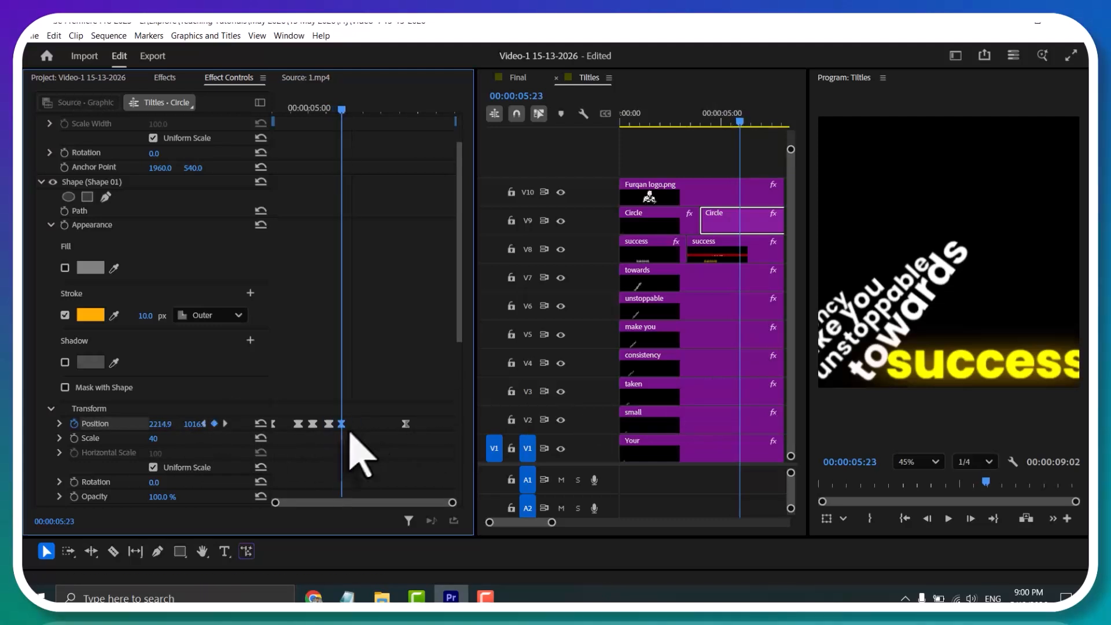
left_click(225, 423)
Replay the sequence to check the roll's new timing and reselect the second Circle clip
left_click(983, 303)
scroll(986, 304, "down", 4)
left_click(671, 151)
key("space")
left_click(698, 112)
mouse_move(699, 104)
left_mouse_down()
mouse_move(734, 111)
mouse_move(706, 111)
mouse_move(719, 98)
mouse_move(702, 107)
left_mouse_up()
left_click(722, 217)
scroll(324, 290, "down", 5)
Inspect the circle's middle and later Position keyframes from 00:00:04:00, following the roll frame by frame in an enlarged keyframe timeline
left_click(273, 109)
left_click_drag(289, 414, 347, 431)
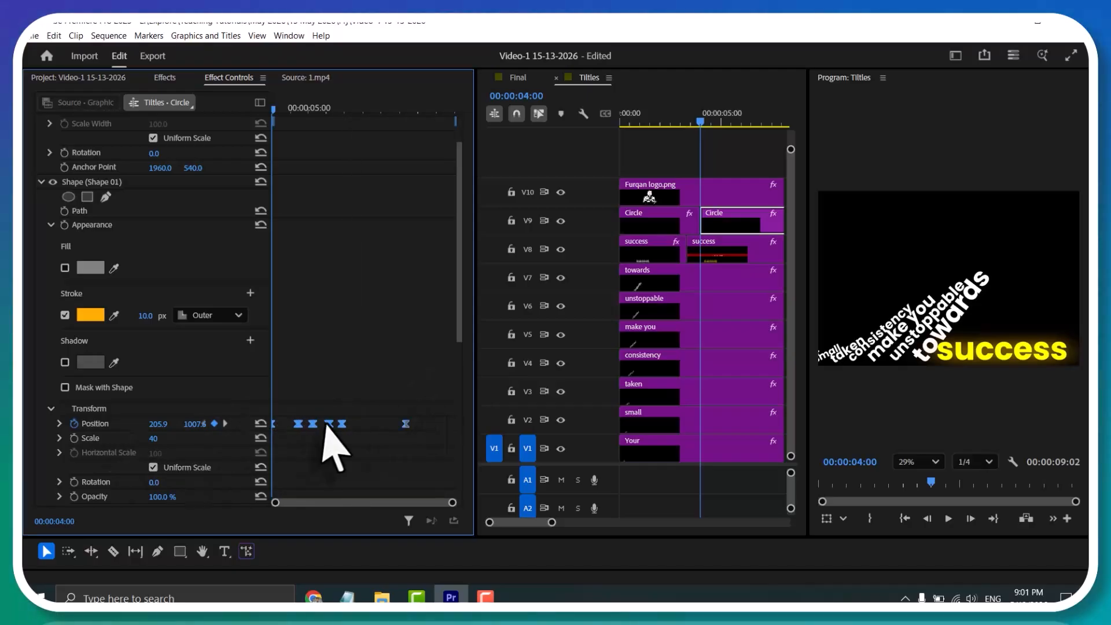
left_click(327, 448)
left_click(225, 423)
left_click_drag(413, 440, 325, 408)
left_click(384, 439)
key("=")
key("=")
key("Right")
key("Right")
key("Right")
key("Right")
key("Right")
key("Right")
key("Right")
key("Right")
key("Right")
key("Right")
key("Right")
key("Right")
key("Right")
key("Right")
left_click_drag(450, 441, 434, 424)
Advance frame by frame through the circle's descent and move one of its later Position keyframes to a later frame
left_click_drag(332, 502, 359, 502)
key("Right")
key("Right")
key("Right")
key("Right")
key("Right")
key("Right")
key("Right")
key("Right")
key("Right")
key("Right")
key("Right")
key("Right")
key("Right")
left_click_drag(343, 425, 444, 425)
key("minus")
key("minus")
Replay the circle's roll several times from around the start of its clip to judge the timing
left_click_drag(342, 110, 274, 110)
key("space")
left_click(702, 124)
key("space")
left_click(686, 122)
key("space")
left_click(701, 123)
left_click(329, 109)
left_click_drag(330, 110, 278, 110)
key("space")
key("space")
Shift one of the circle's mid-roll Position keyframes slightly later after checking individual frames, and replay that part of the roll
key("Right")
key("Right")
key("Right")
key("Right")
key("Right")
key("Right")
key("Right")
key("Right")
key("Right")
left_click(338, 423)
key("Right")
key("Right")
key("Right")
key("Right")
key("Right")
key("Right")
key("Right")
key("Right")
key("Right")
key("Right")
key("Right")
left_click_drag(339, 423, 347, 423)
left_click_drag(347, 109, 314, 109)
key("space")
key("space")
Check the circle's fall past the word "success" frame by frame in the enlarged keyframe view
left_click(318, 109)
scroll(317, 383, "up", 3)
key("Right")
key("Right")
key("Right")
key("Right")
key("Right")
key("Right")
key("Right")
key("Right")
key("Right")
key("Right")
key("Right")
key("Right")
key("Right")
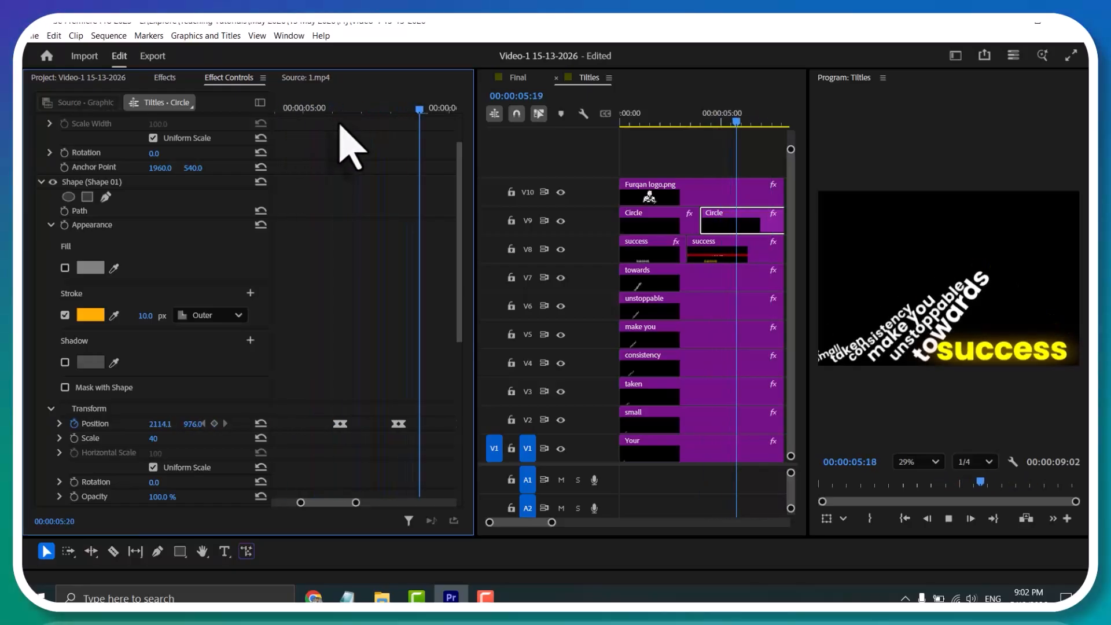
Fit the preview to the monitor, play the whole animation, and inspect the circle's Position keyframes after 00:00:06:00
left_click(918, 462)
left_click(909, 263)
key("Home")
key("space")
left_click(720, 120)
key("space")
key("space")
left_click_drag(345, 503, 388, 502)
left_click_drag(345, 503, 335, 504)
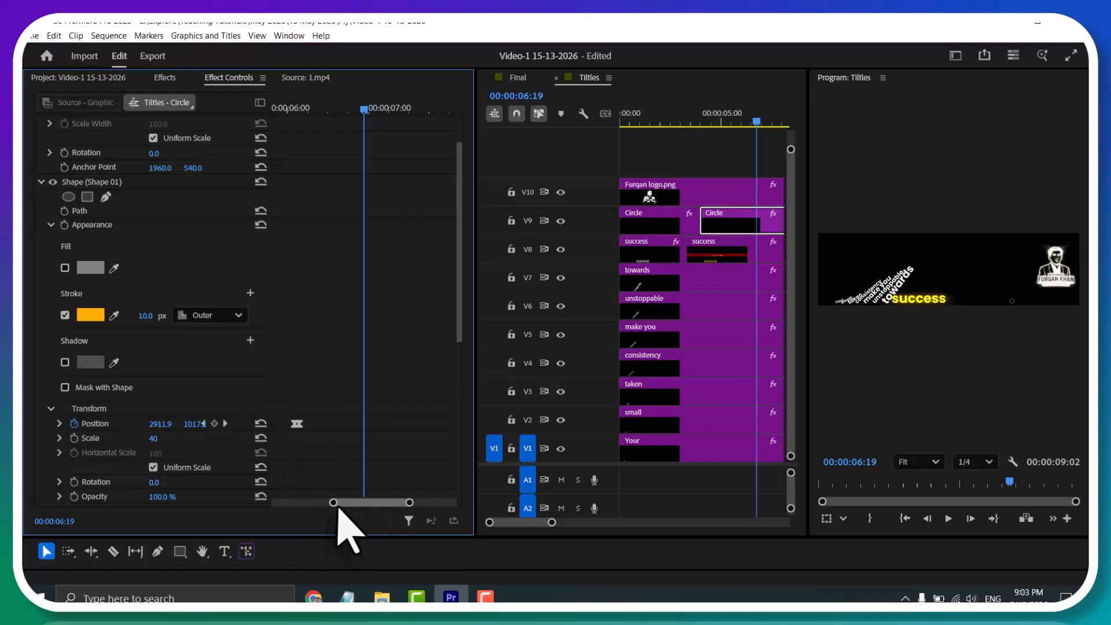
Open the Final sequence, save the project, and preview the sequence from the beginning at Fit zoom
left_click(522, 77)
left_click_drag(640, 122, 584, 122)
key("ctrl+s")
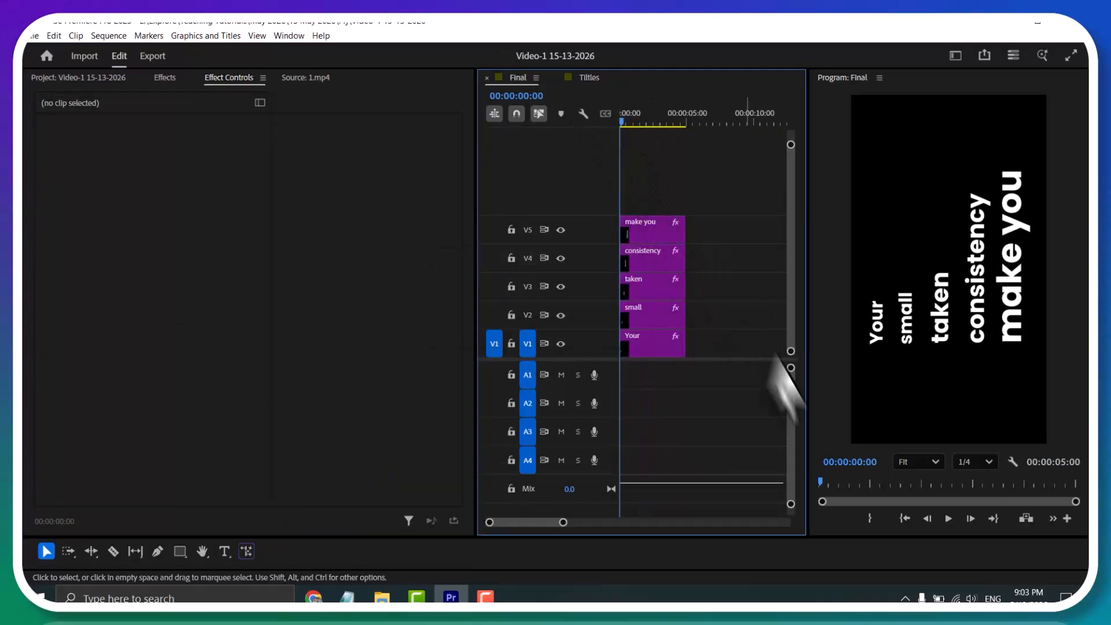
left_click(918, 461)
left_click(908, 261)
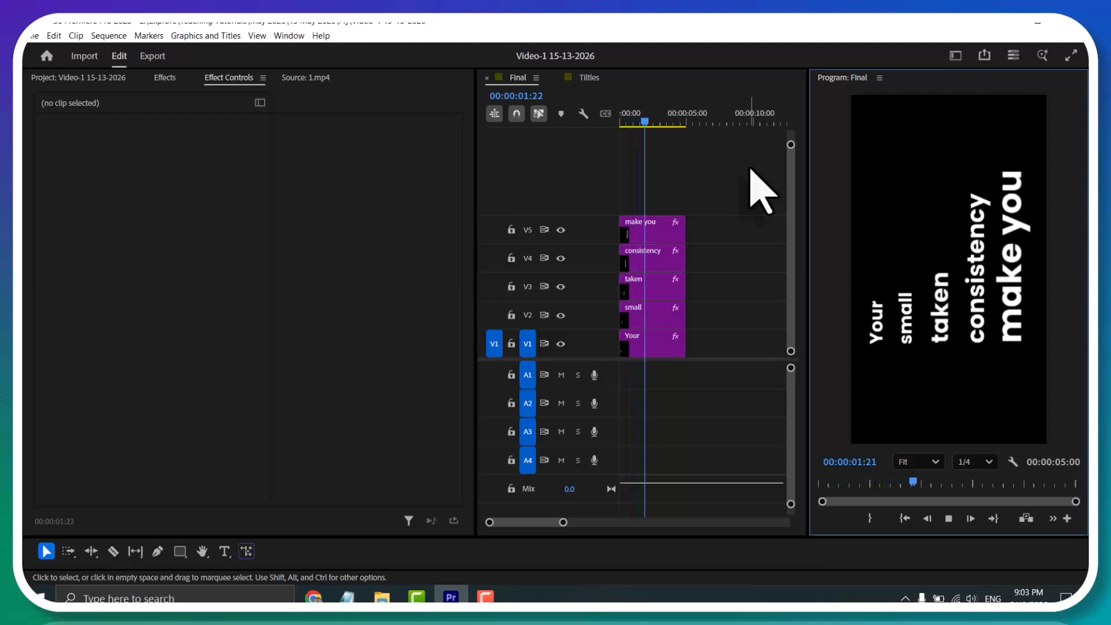
key("space")
Delete all word clips from the Final sequence and place the Tiltles sequence at the start of V1, keeping the existing sequence settings
left_click_drag(686, 175, 633, 419)
key("Delete")
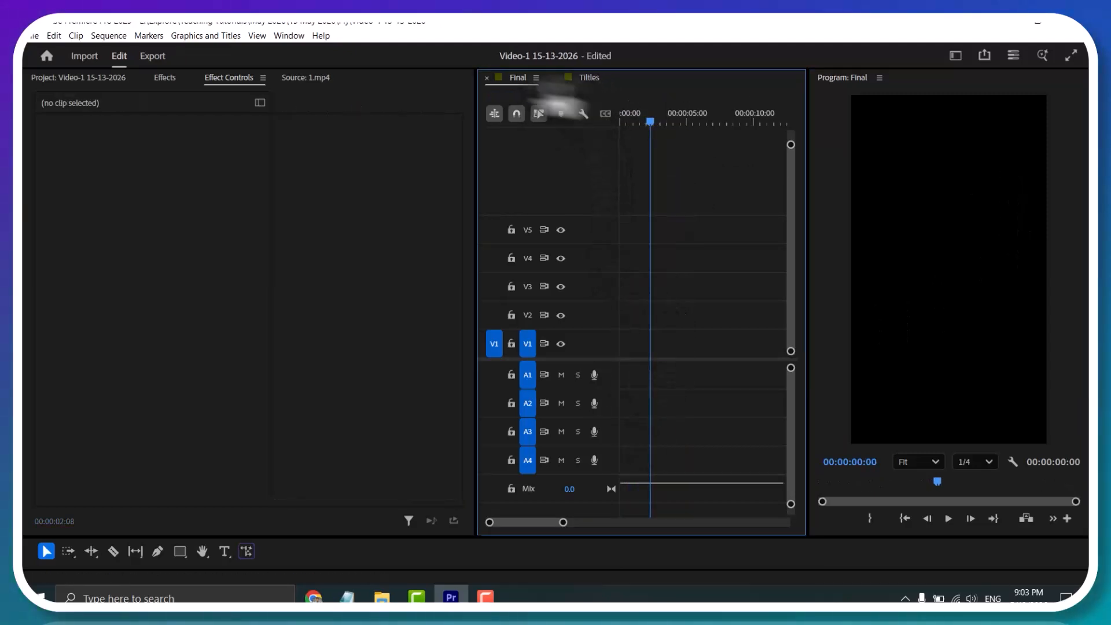
left_click(78, 78)
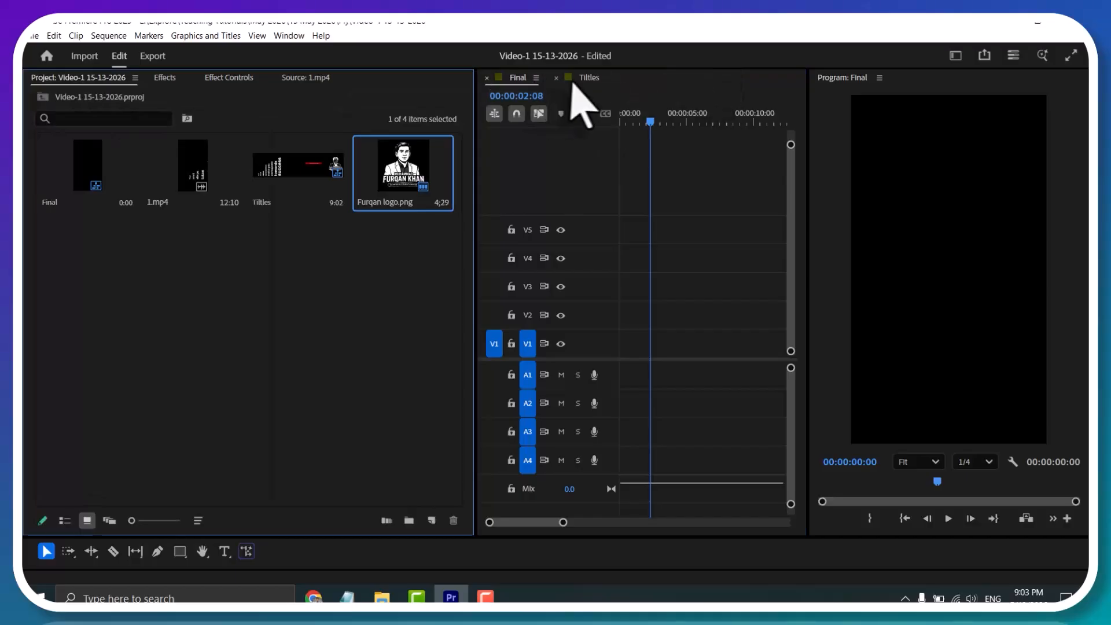
left_click_drag(478, 226, 345, 229)
left_click_drag(248, 162, 512, 343)
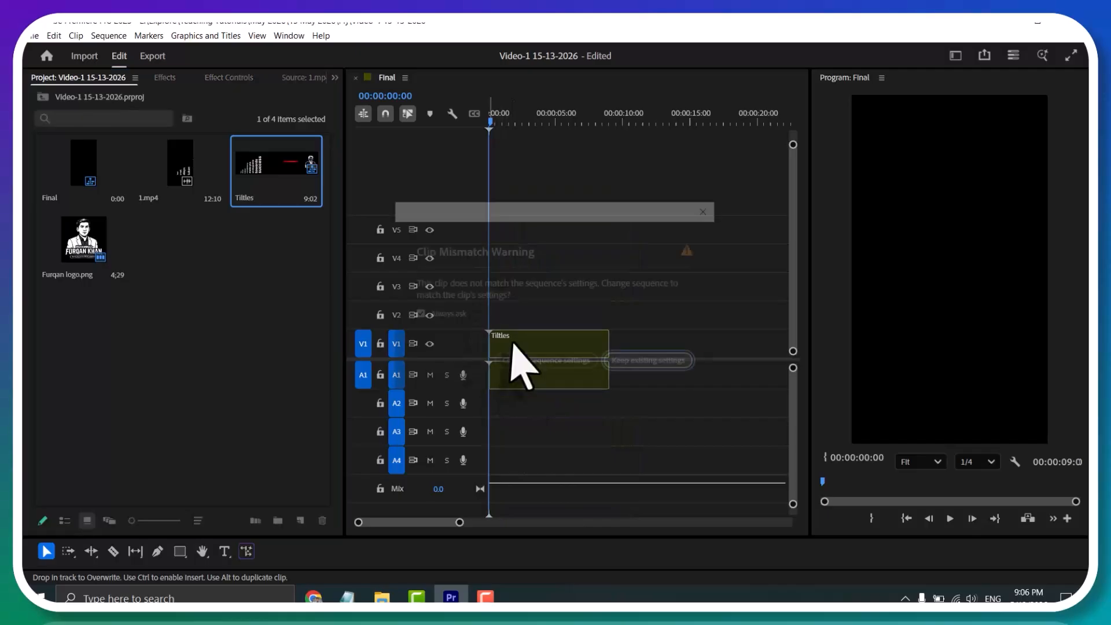
left_click(660, 363)
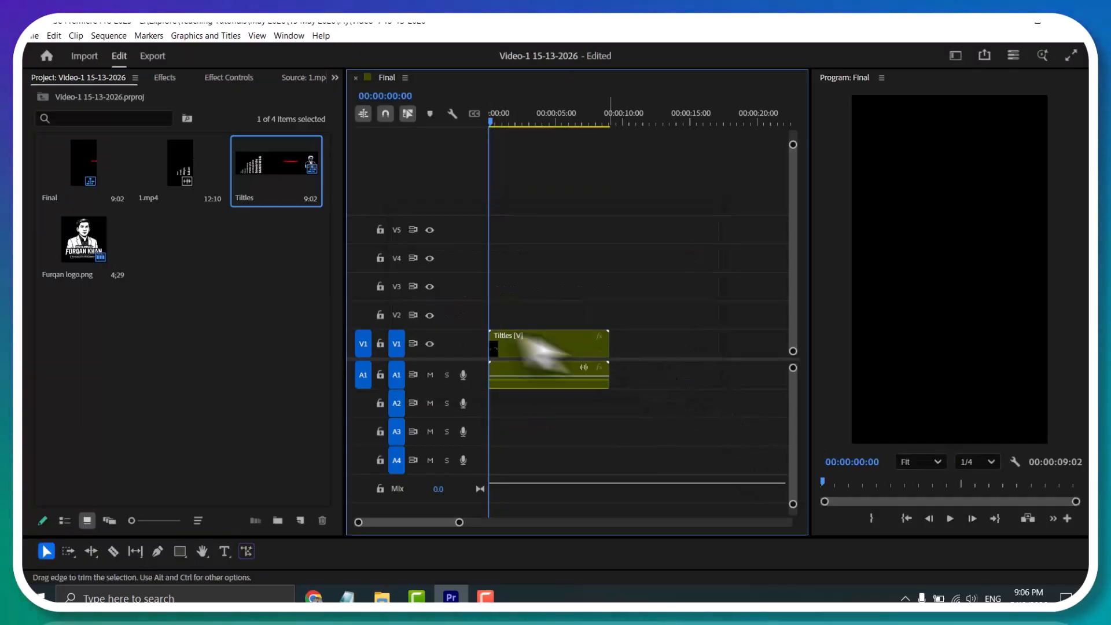
Set the nested Tiltles clip's Scale to 31 and move its anchor point to its bottom centre at about 1970.3, 1097.4
left_click(225, 78)
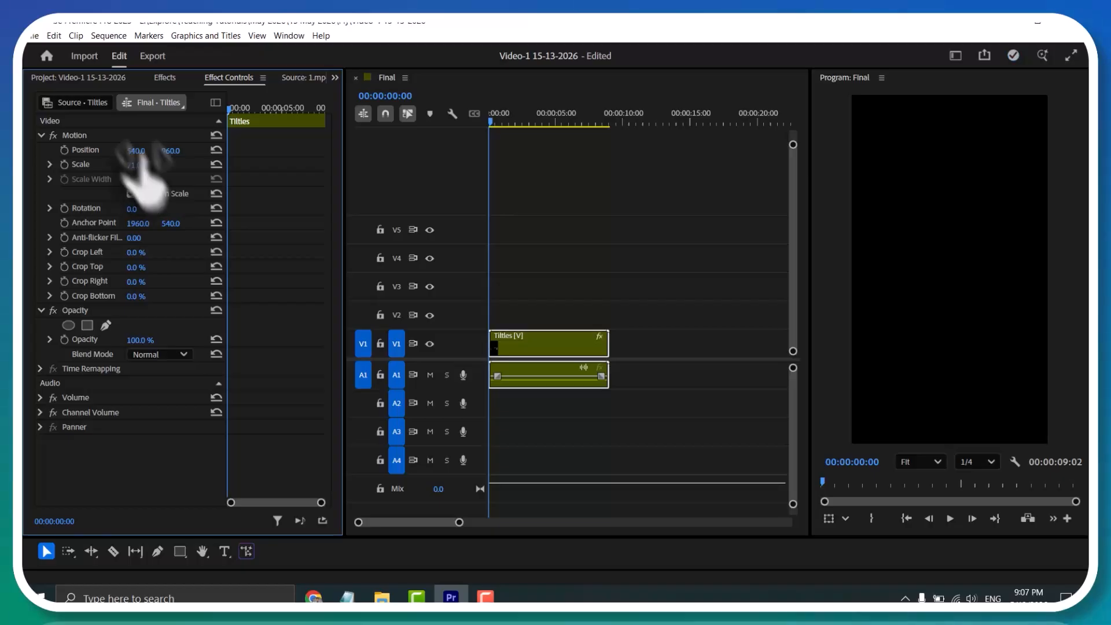
left_click(145, 137)
left_click_drag(134, 165, 128, 165)
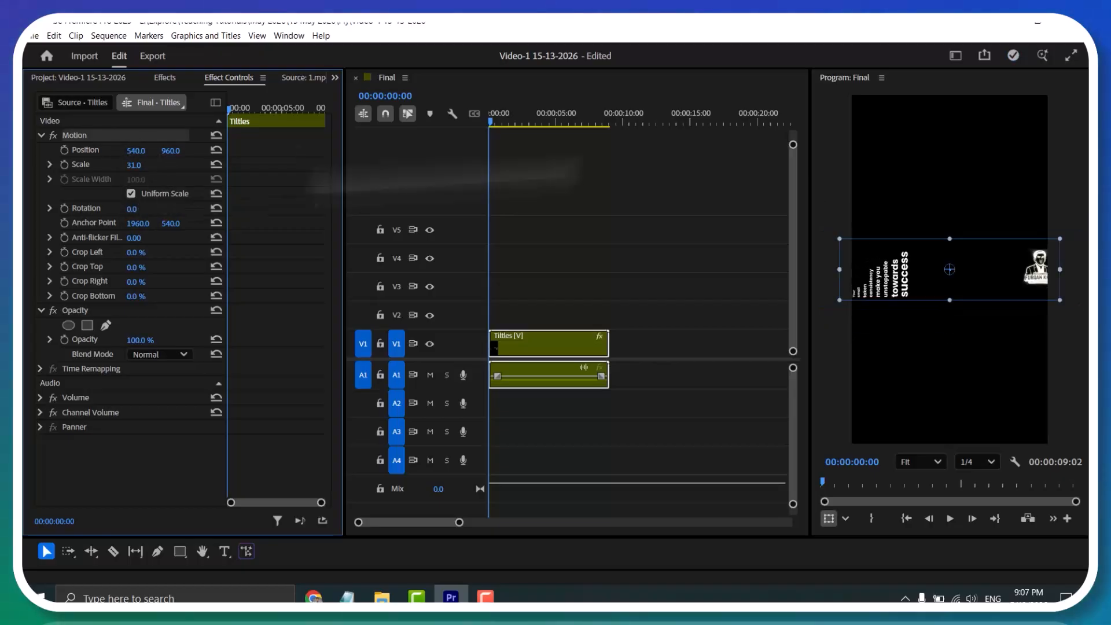
scroll(943, 266, "up", 1)
left_click(940, 260)
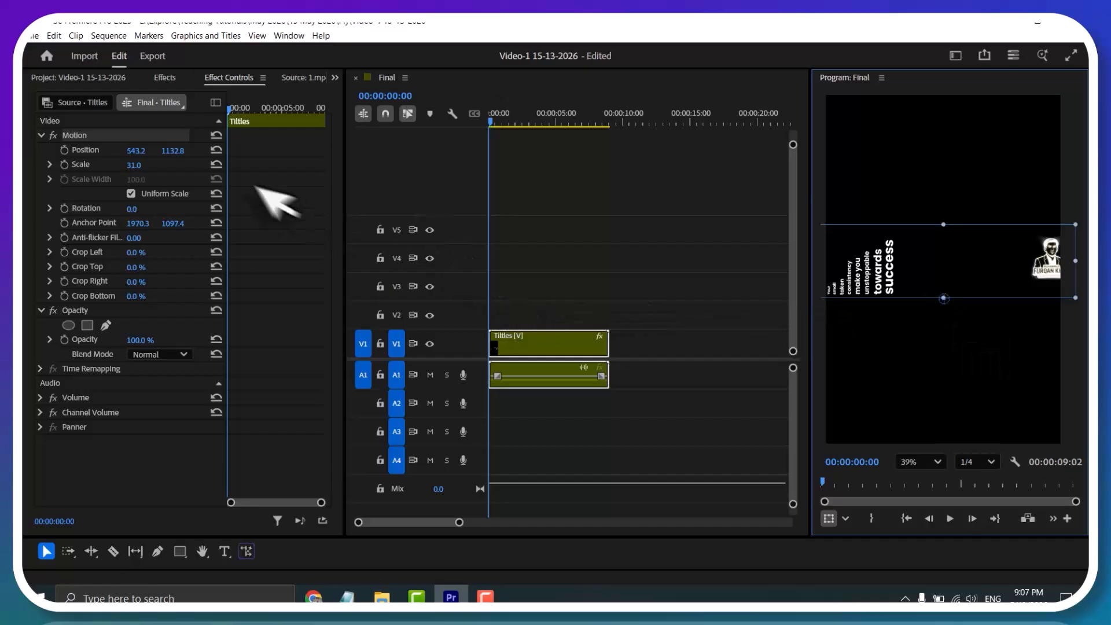
Keyframe the nested clip at 00:00:00:00 with Position 3541.2, 1955.2 and Scale 180, play the camera move, and deselect the clip
left_click_drag(139, 152, 145, 152)
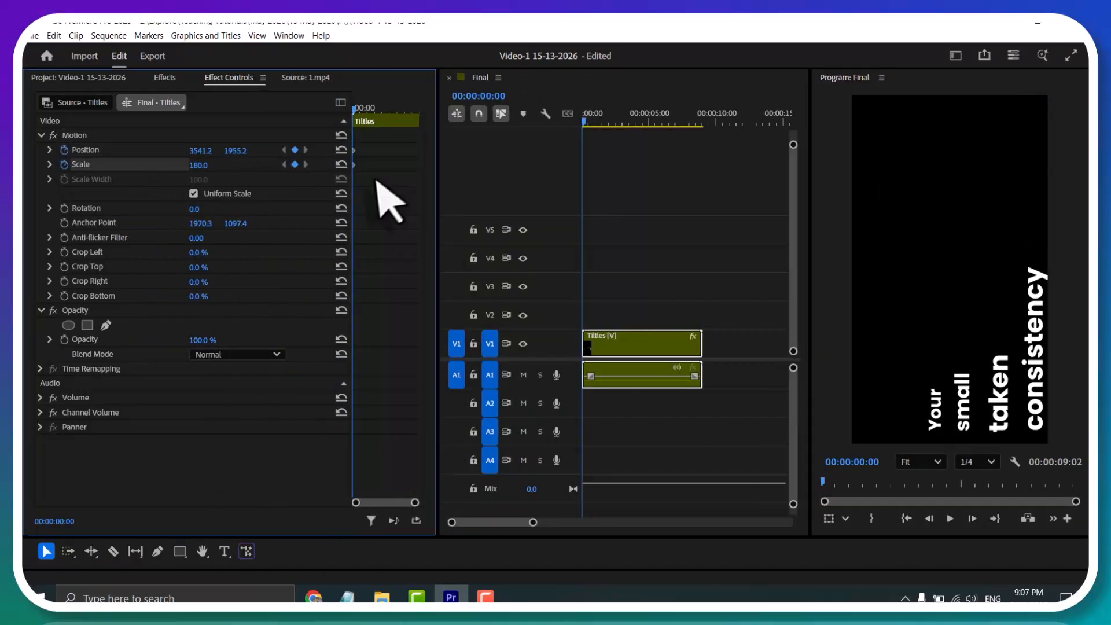
key("space")
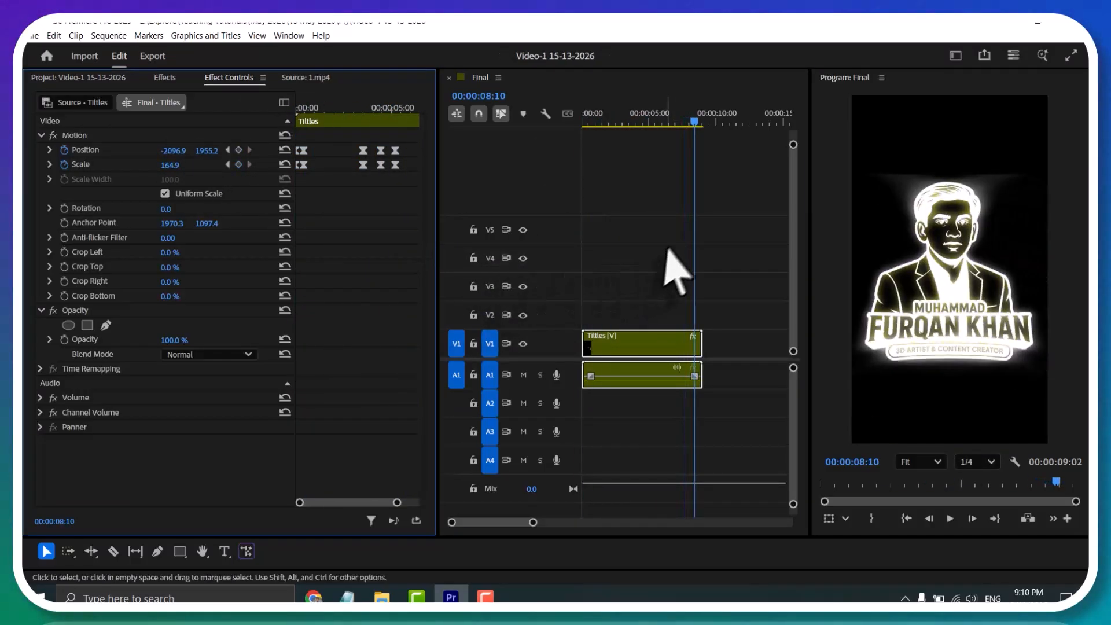
left_click(670, 245)
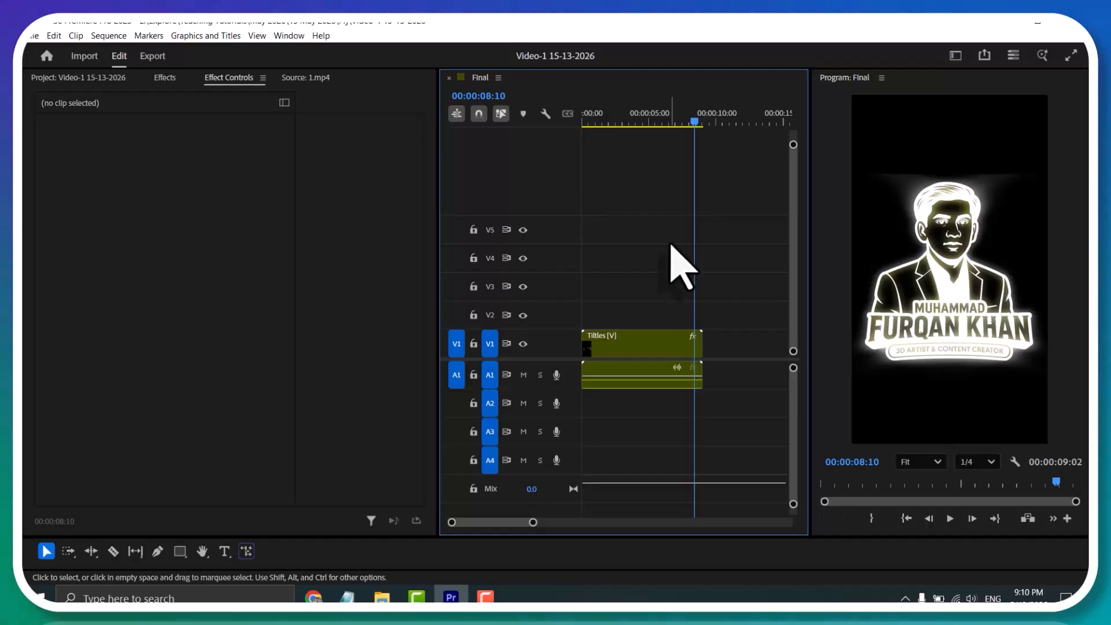
Open the reference clip 1.mp4 in the Source Monitor, listen to its first hit sound, and mark an In point at 00:00:00:14
left_click(93, 79)
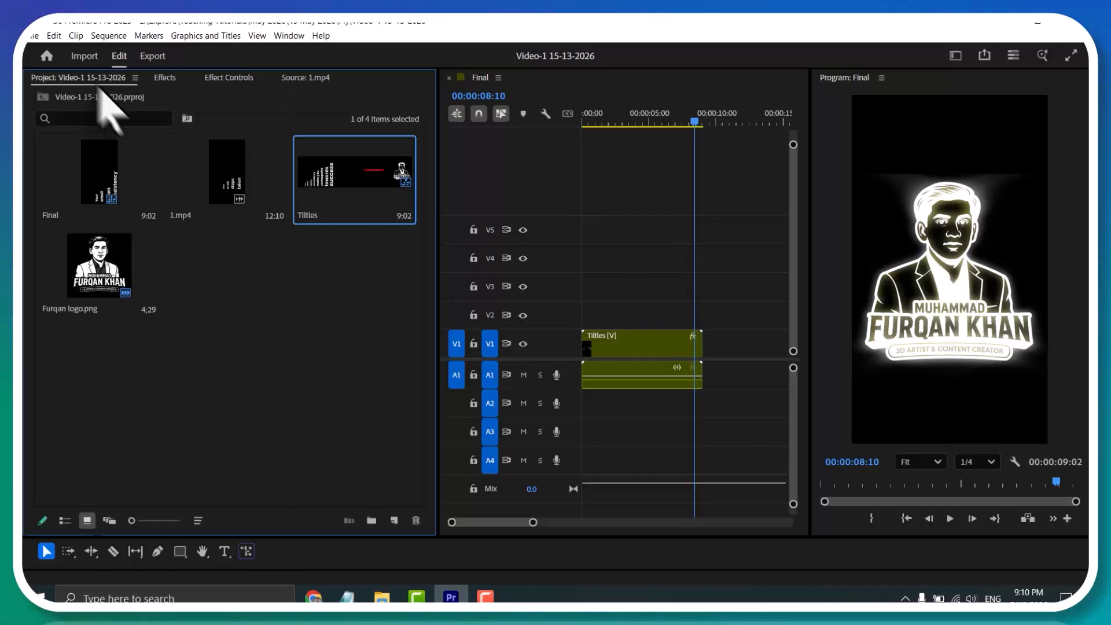
double_click(231, 175)
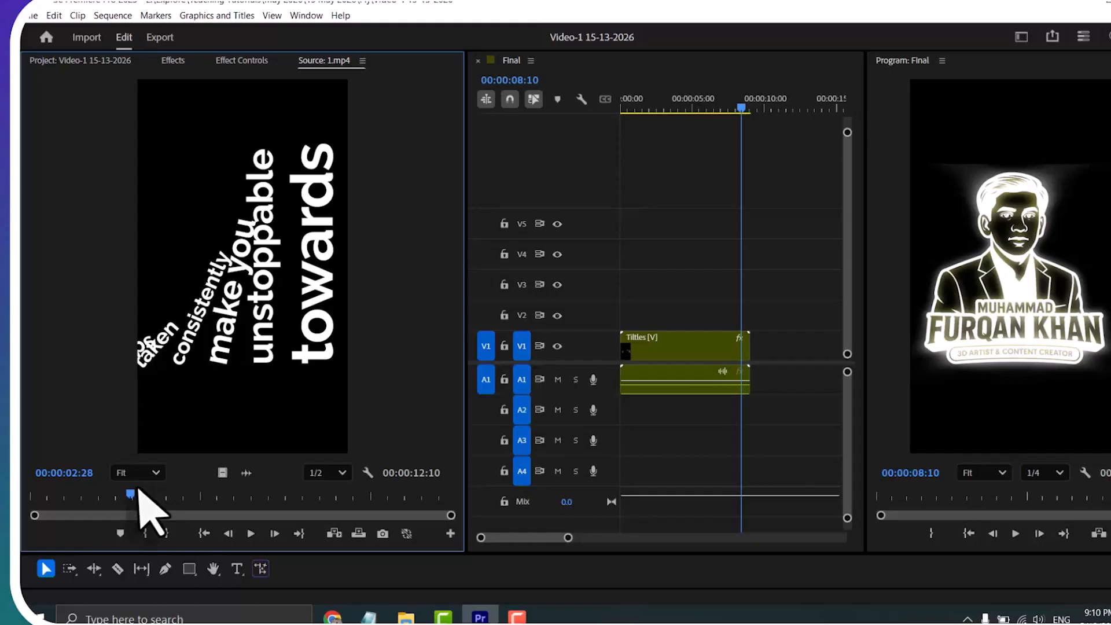
left_click_drag(126, 484, 37, 496)
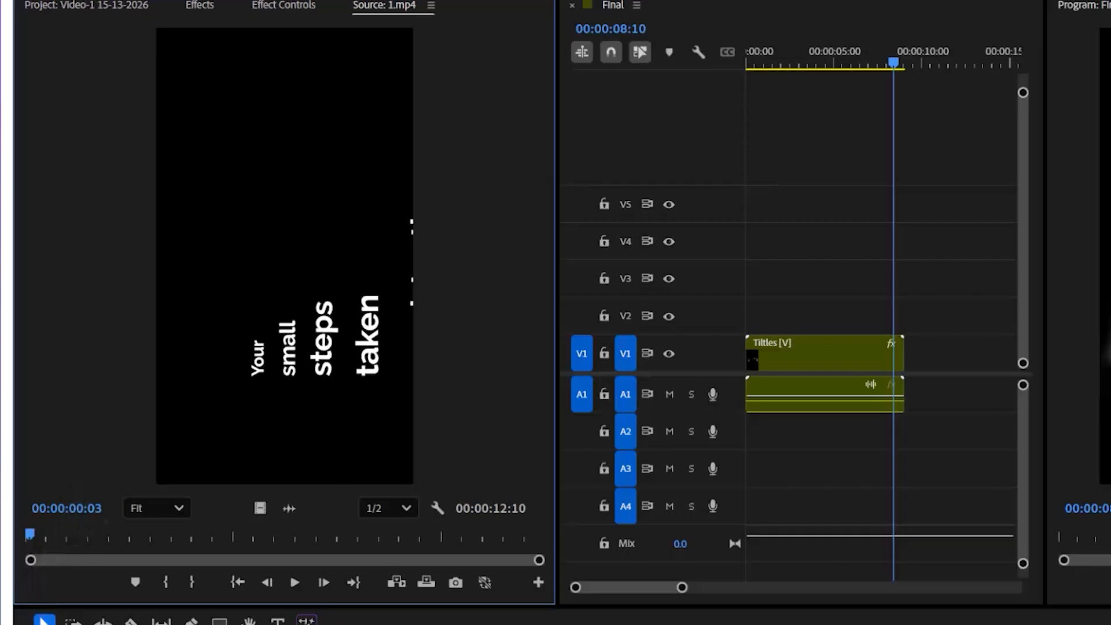
key("space")
key("space")
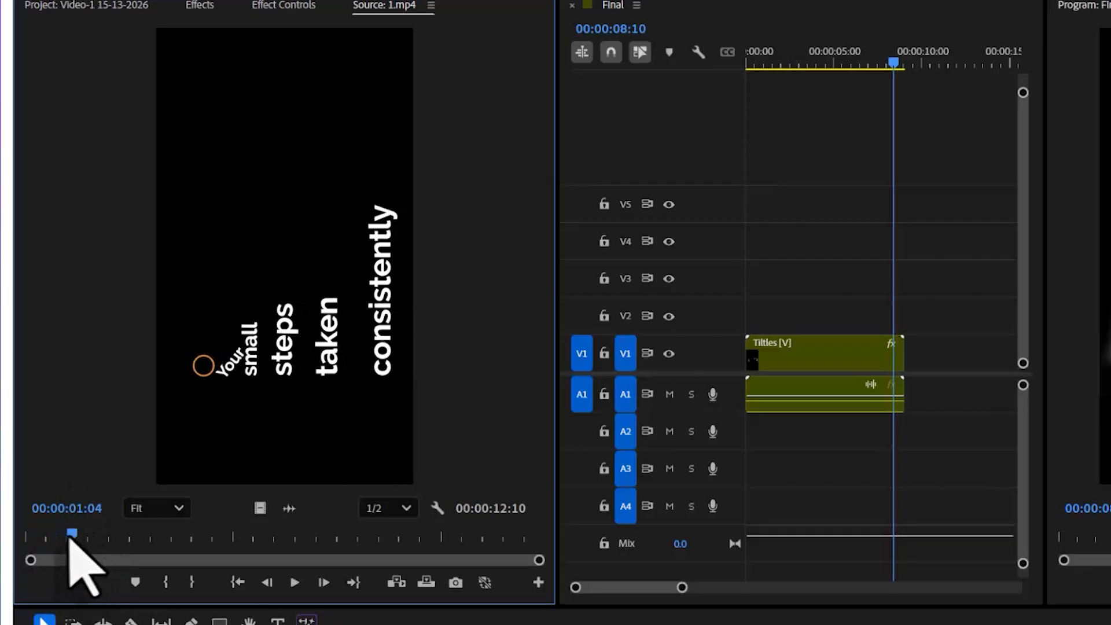
left_click_drag(68, 536, 40, 545)
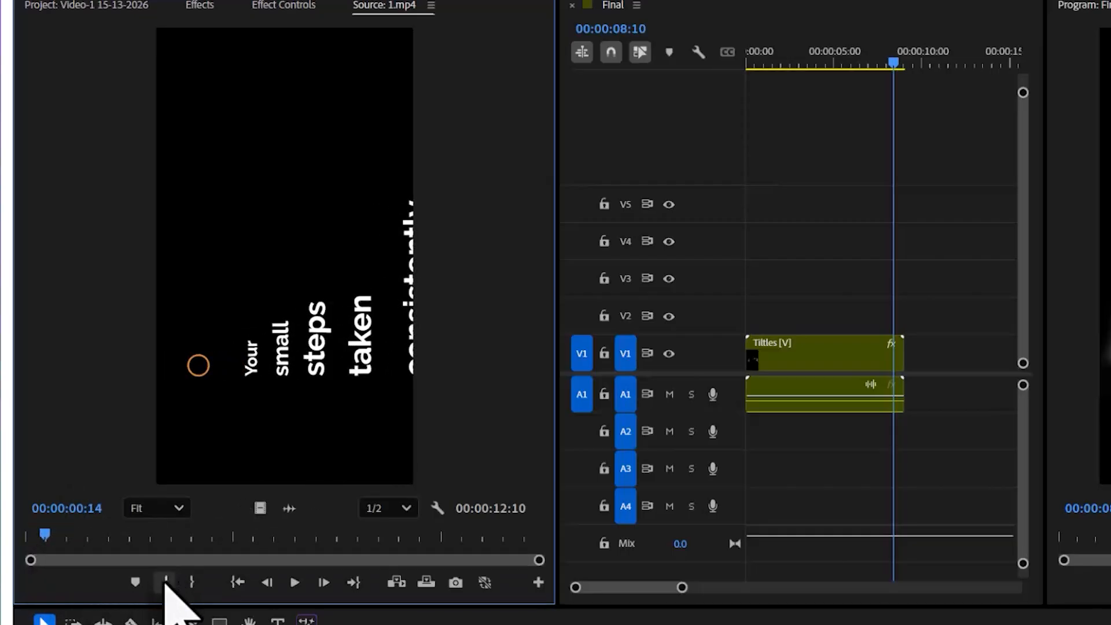
left_click(166, 581)
Play on past the first hit in 1.mp4, mark the Out point at 00:00:00:28, and scrub through the marked range
key("space")
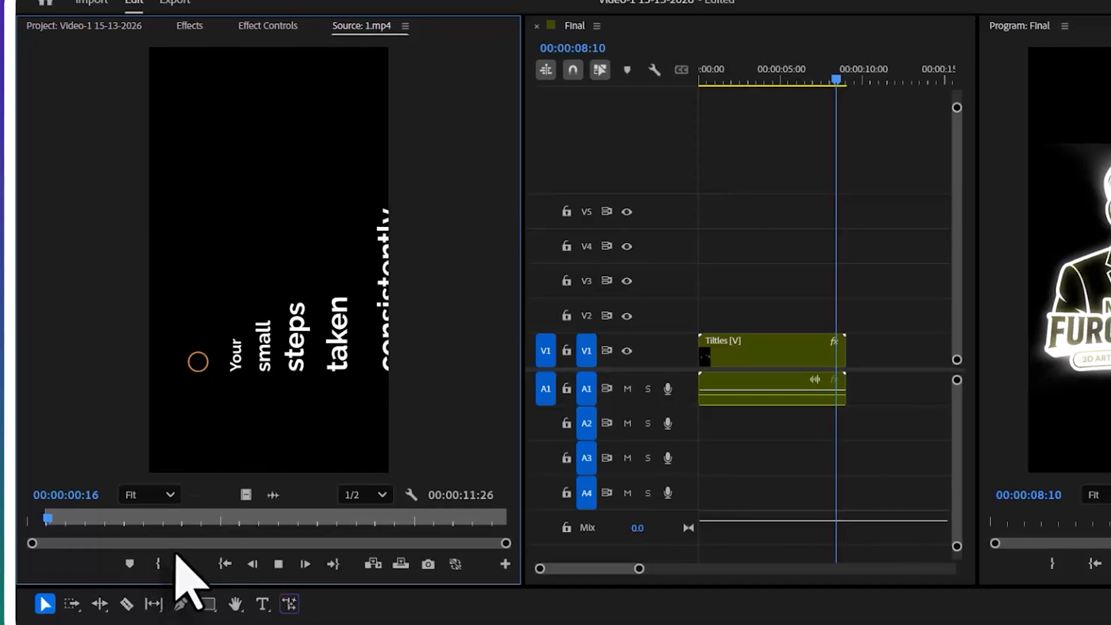
key("space")
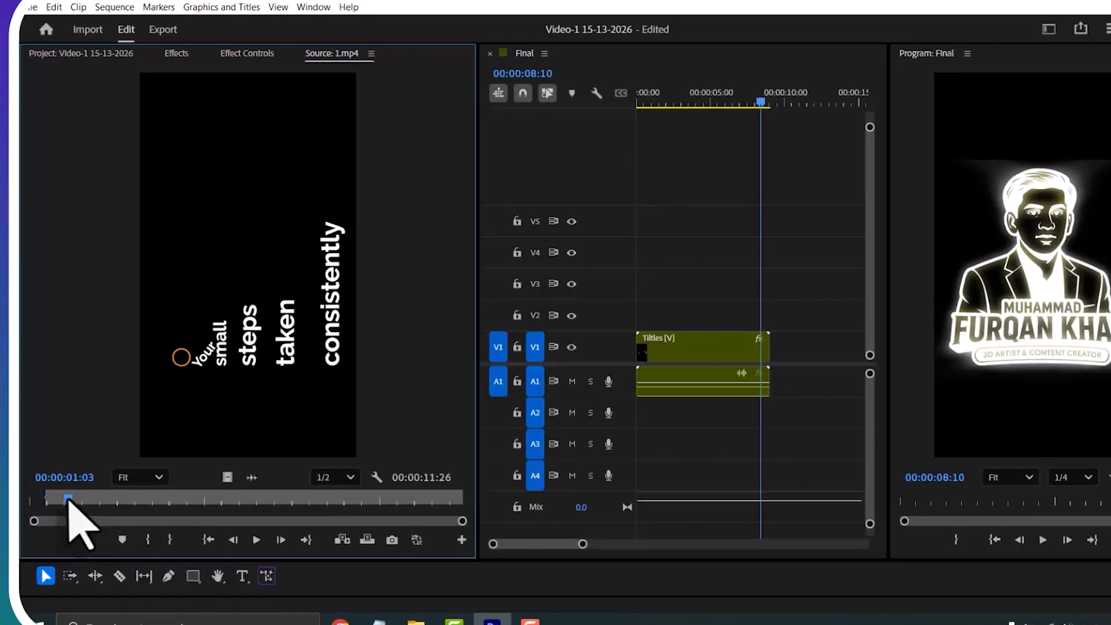
left_click_drag(68, 500, 62, 499)
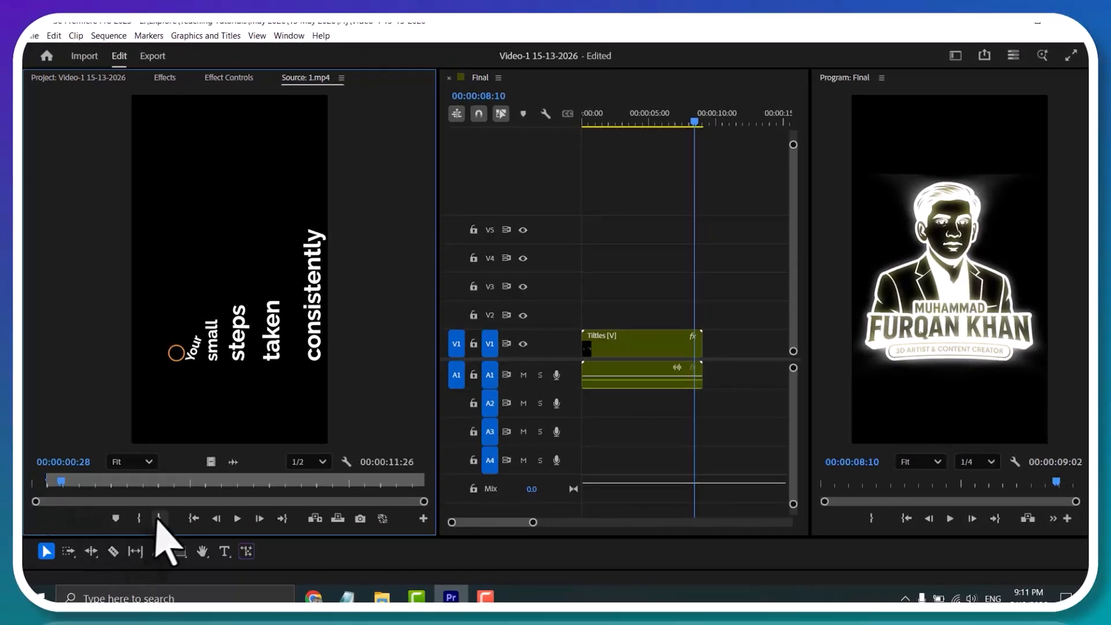
left_click(158, 519)
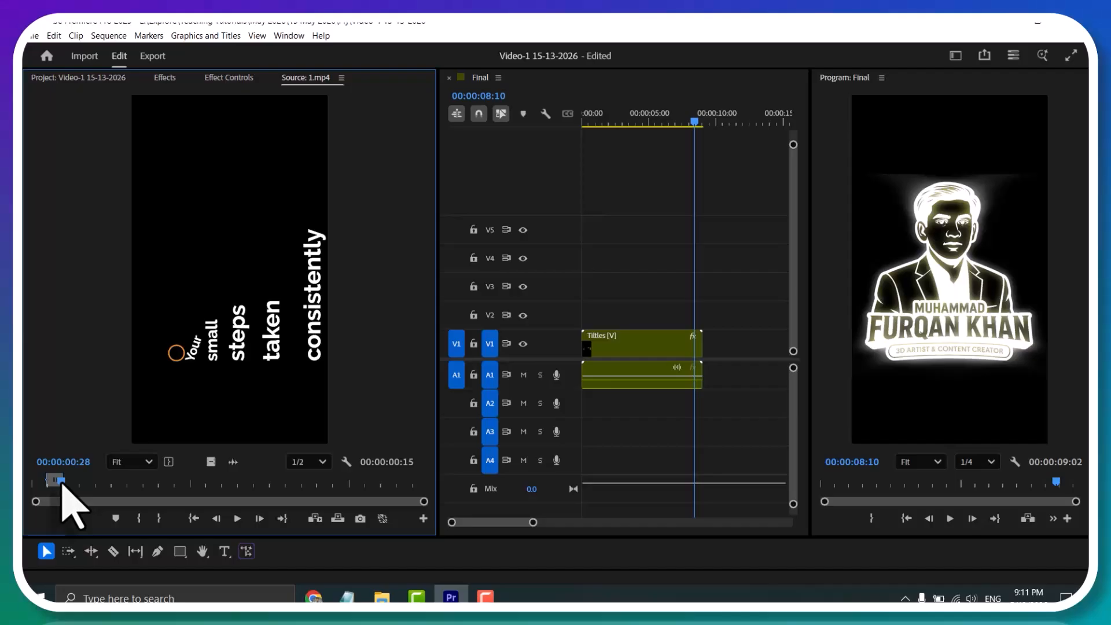
left_click_drag(62, 485, 47, 487)
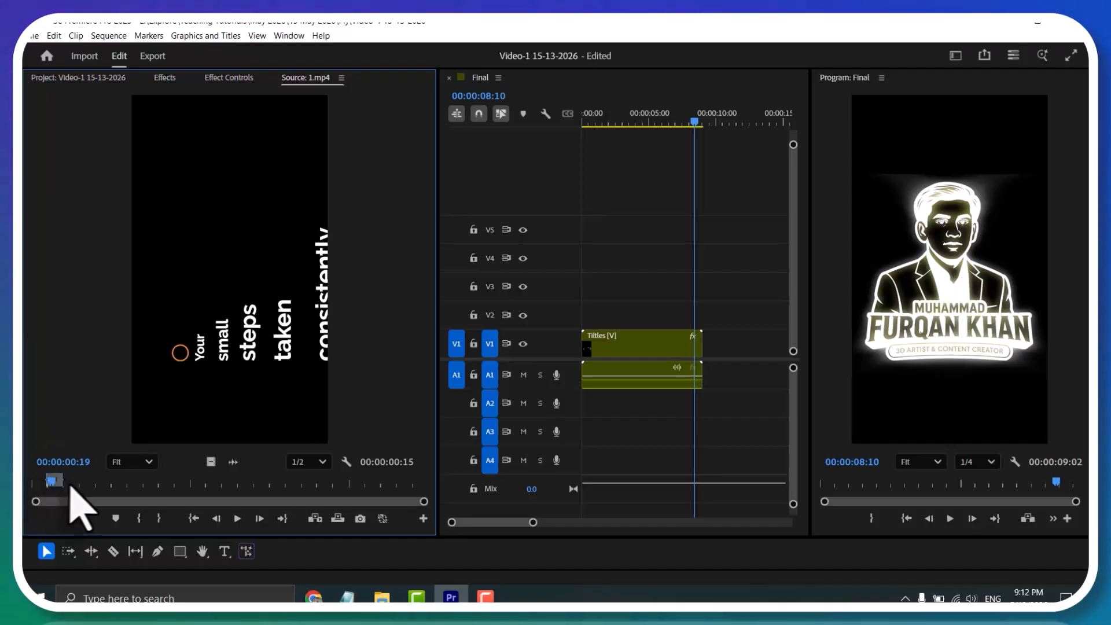
Place only the marked audio of 1.mp4 on A2 in the Final sequence and trim it to a hit sound of about 4 frames
left_click_drag(231, 457, 586, 405)
left_click_drag(629, 118, 578, 129)
key("equal")
key("equal")
key("equal")
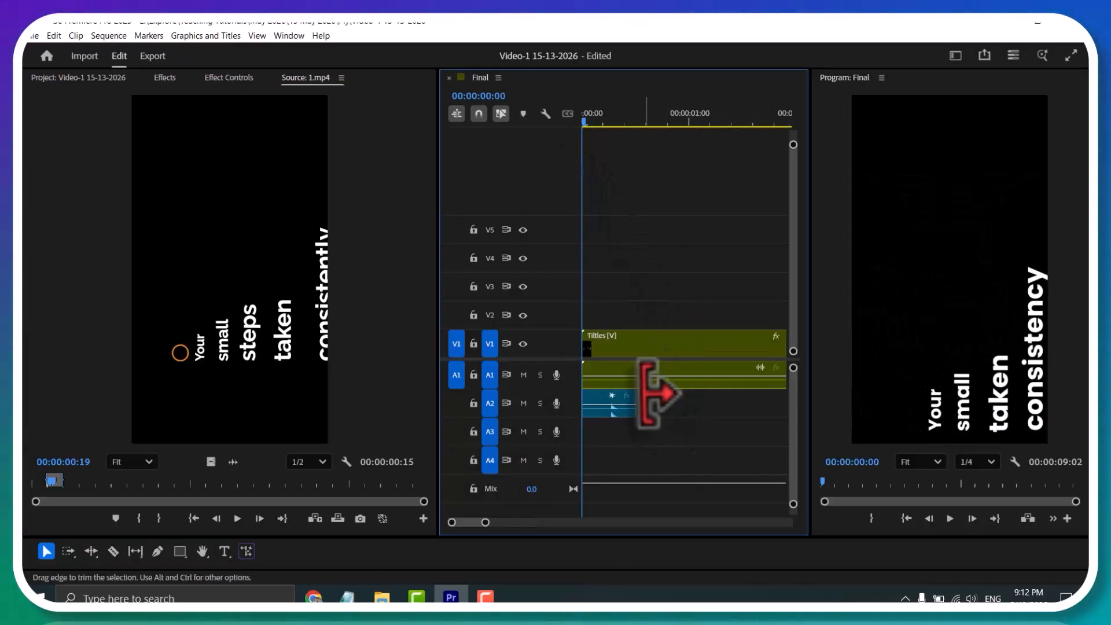
left_click_drag(595, 385, 616, 399)
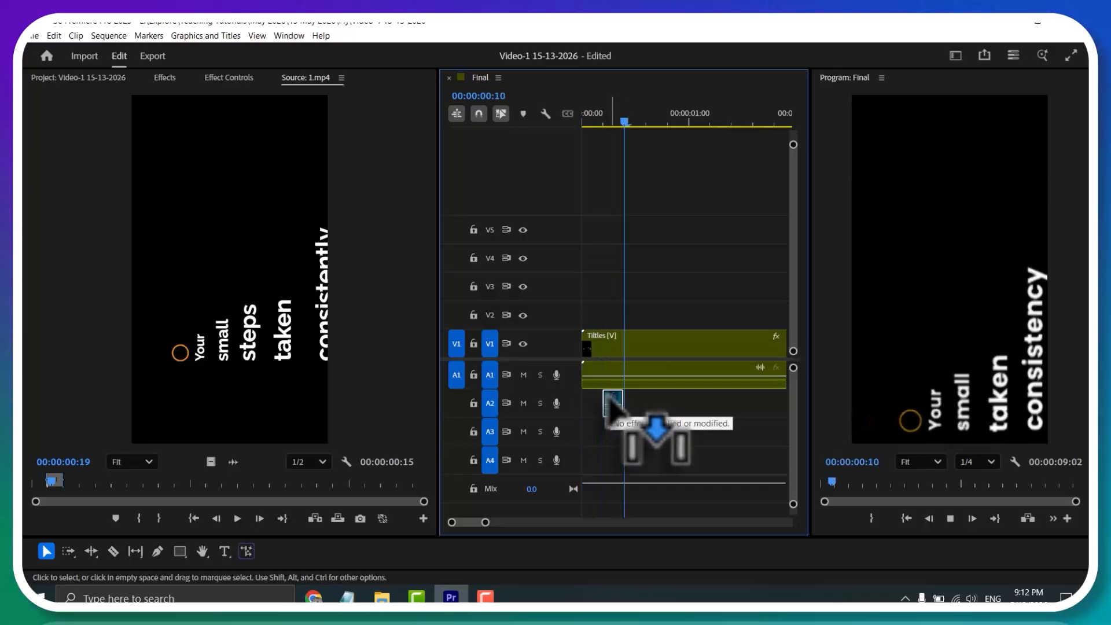
Find the frame where the circle reaches the word Your and move the hit sound on A2 to start at 00:00:00:10
key("space")
left_click_drag(665, 292, 619, 324)
key("Right")
key("Right")
key("Right")
key("Right")
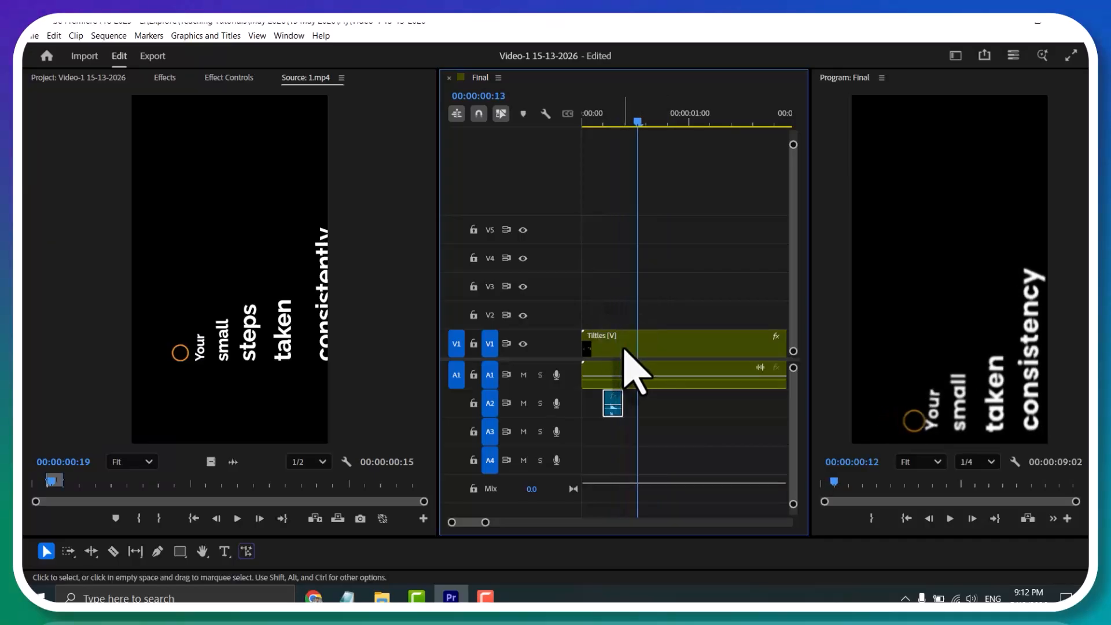
key("Left")
key("Left")
key("Left")
left_click_drag(607, 408, 700, 370)
key("equal")
key("equal")
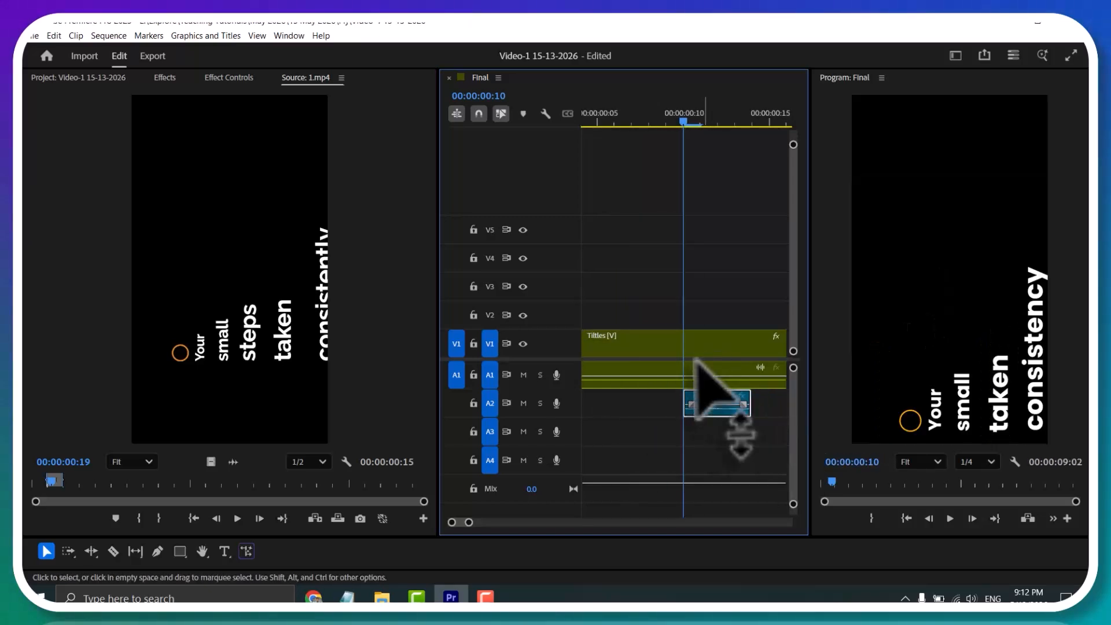
Play the synced hit and paste a copy of the sound clip on A2 at about 00:00:00:20
key("minus")
key("minus")
key("minus")
key("space")
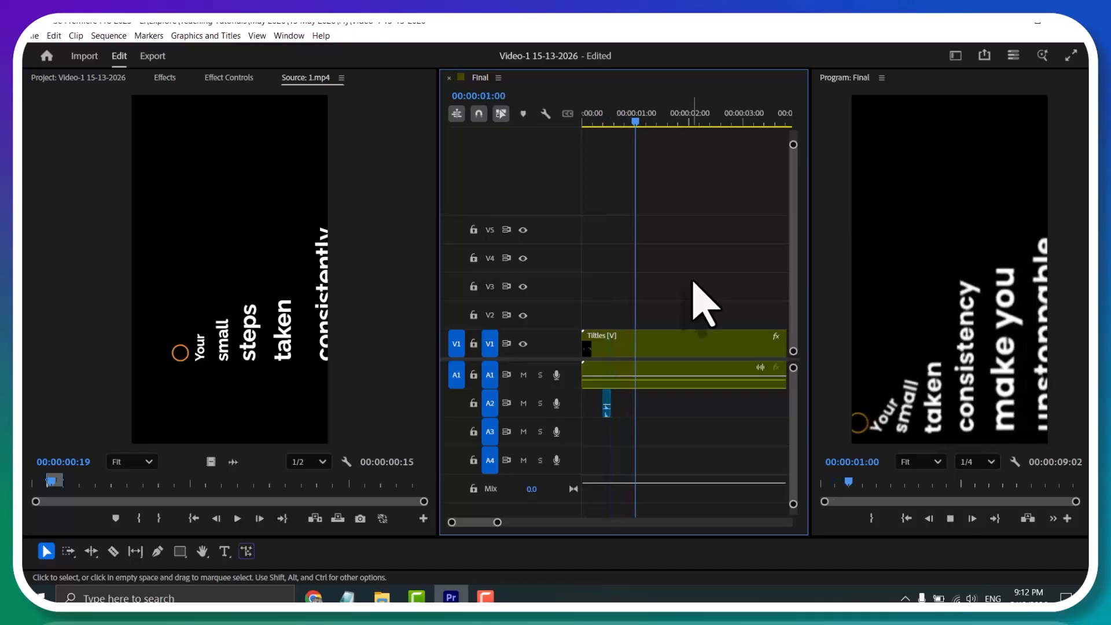
left_click_drag(641, 269, 627, 275)
left_click(606, 401)
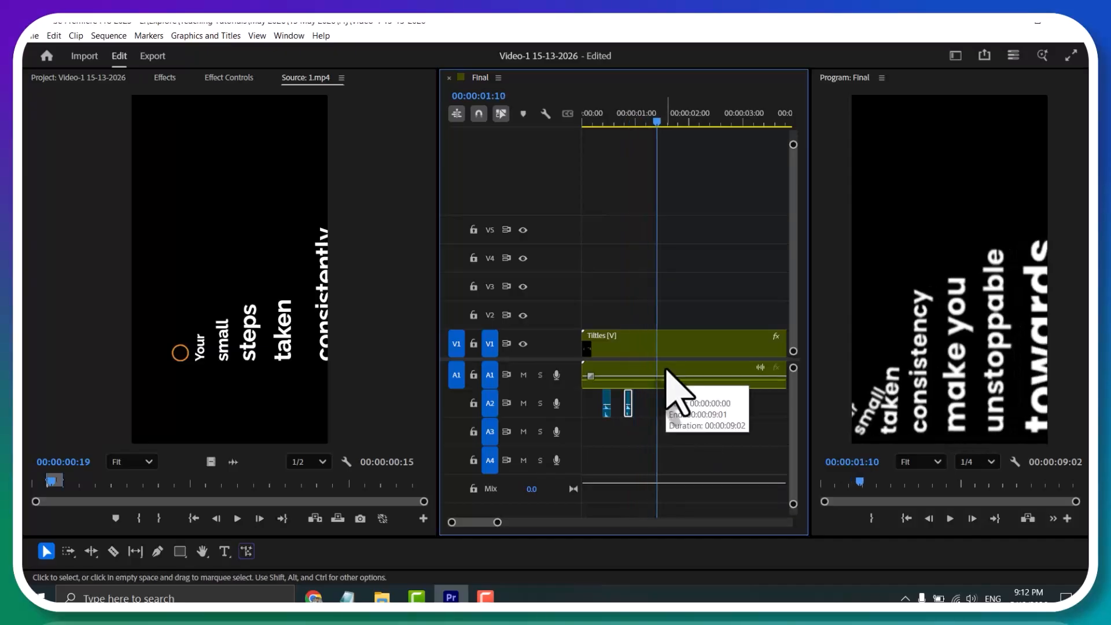
Step through the frames around the third word's tilt and paste another hit sound on A2 at about 00:00:01:05
key("Left")
key("Left")
key("Left")
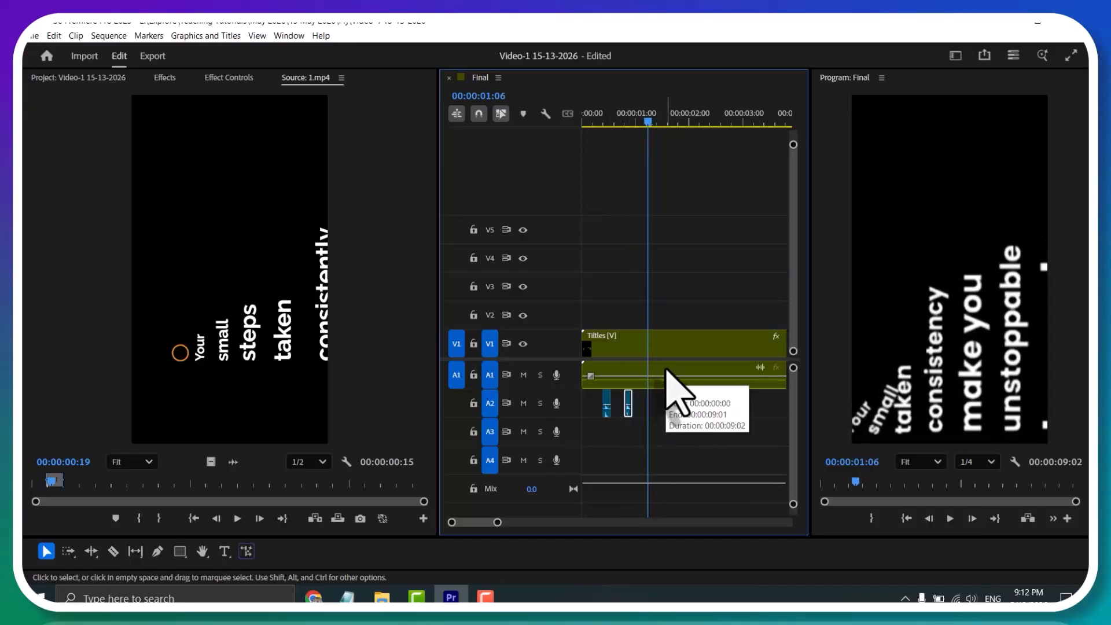
key("Right")
key("Right")
key("Right")
key("Right")
key("Right")
key("Right")
key("Right")
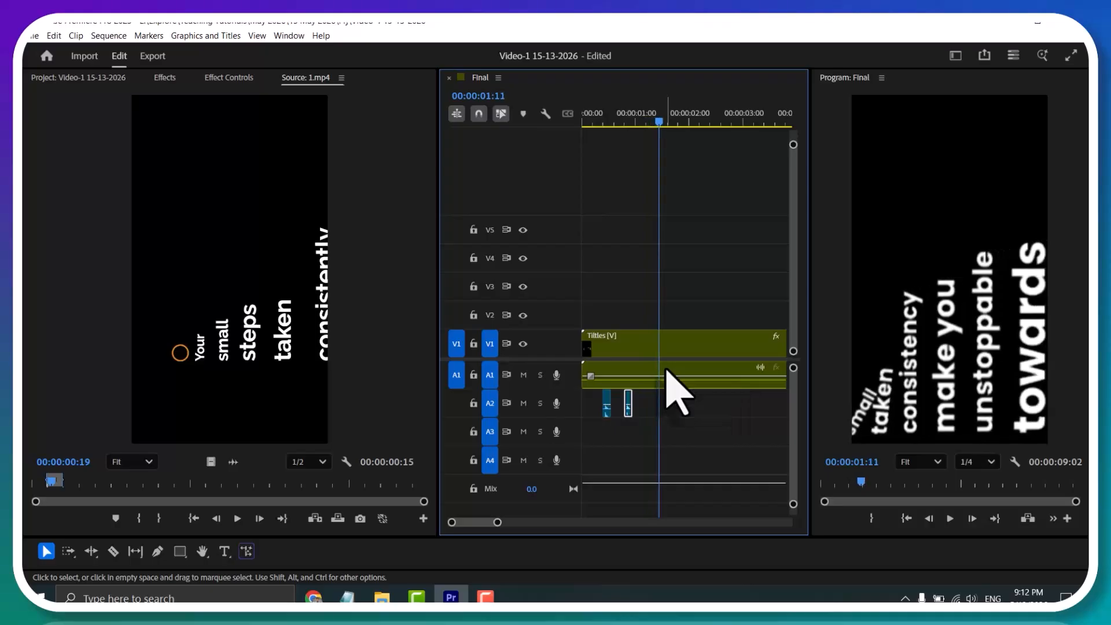
key("Left")
key("Left")
key("Left")
key("Left")
key("Left")
key("Left")
key("Left")
key("Left")
key("Left")
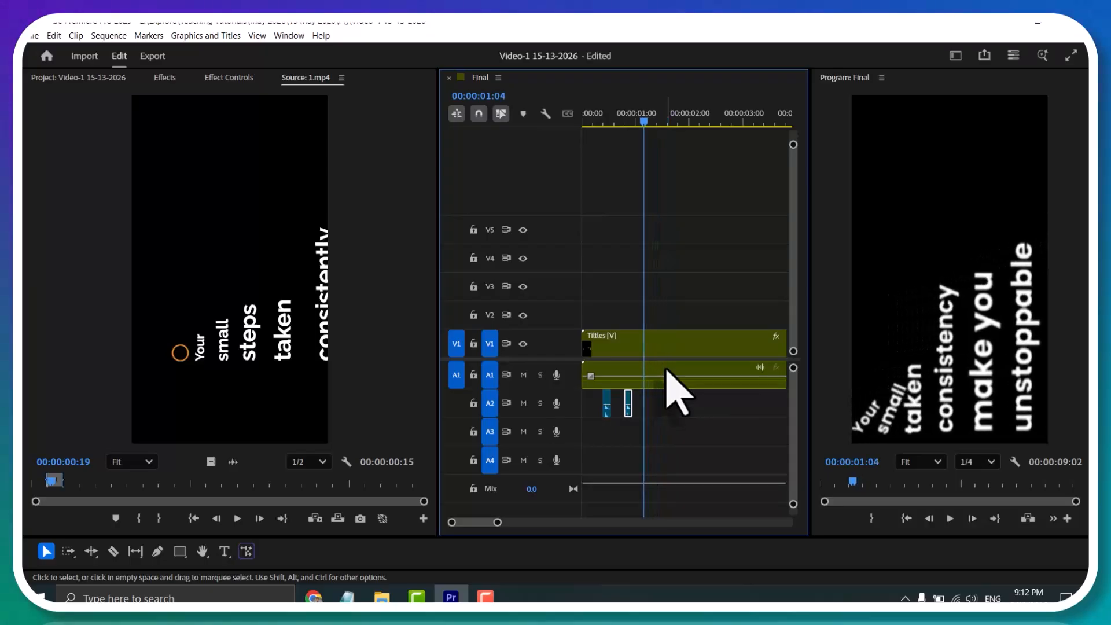
key("Right")
key("Right")
key("Right")
key("ctrl+v")
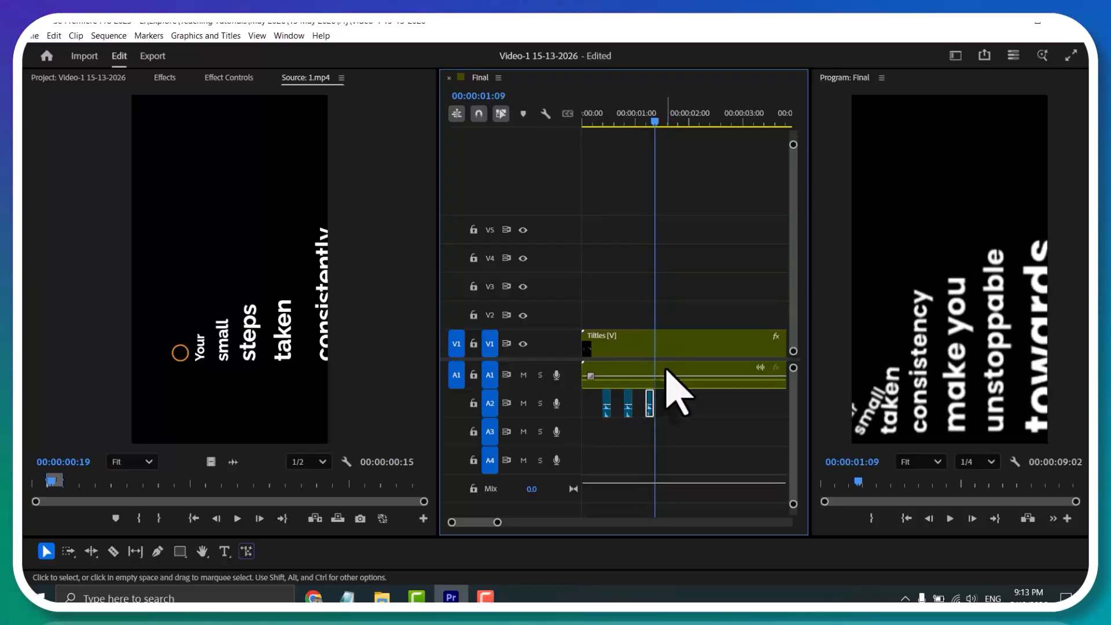
Advance to the next word's tilt and paste a fourth hit sound on A2 at 00:00:01:16
key("Right")
key("Right")
key("Right")
key("Right")
key("Right")
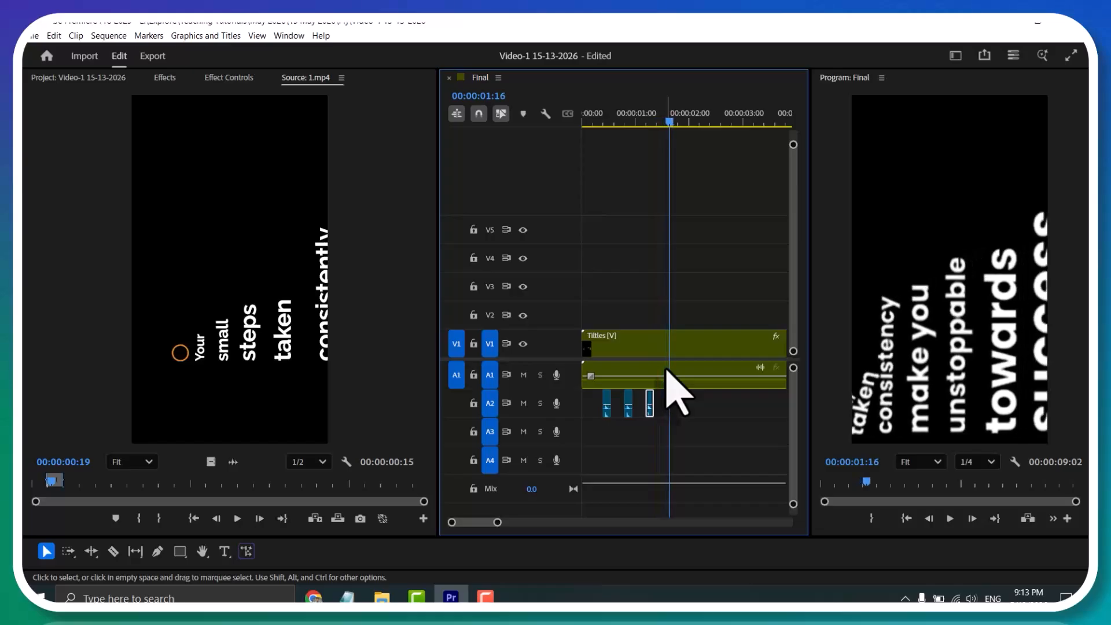
key("ctrl+v")
Check the frames around the fourth hit and paste a fifth hit sound on A2 at about 00:00:02:05
key("Left")
key("Left")
key("Left")
key("Left")
key("Left")
key("Left")
key("Left")
key("Left")
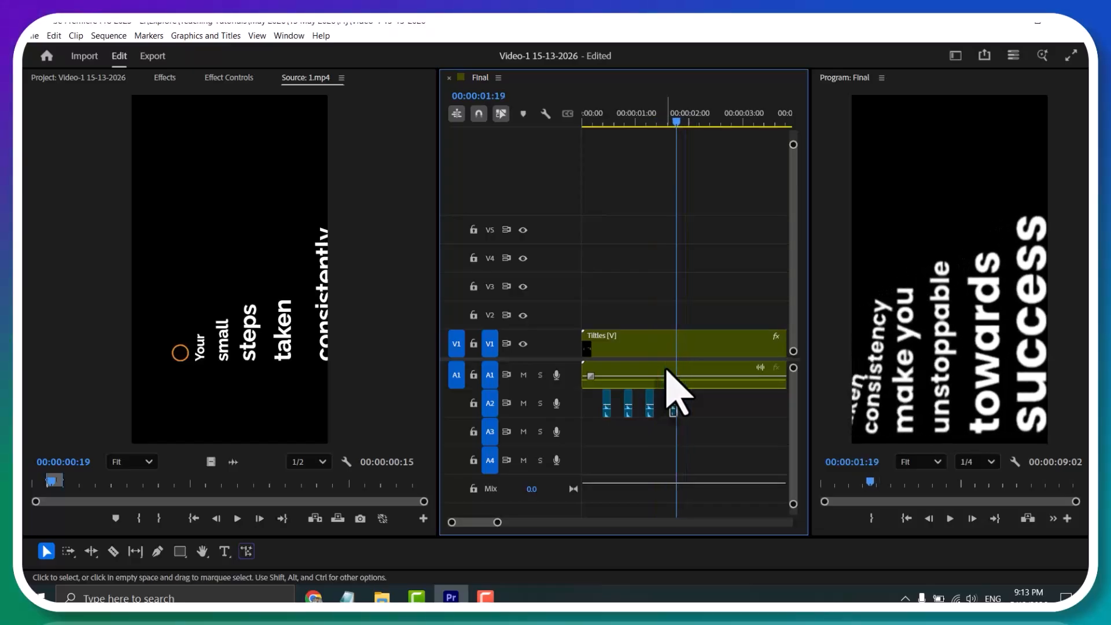
key("Right")
key("Right")
key("Right")
key("Right")
key("Right")
key("Right")
key("Right")
key("Right")
key("Right")
key("Right")
key("Right")
key("Right")
key("Right")
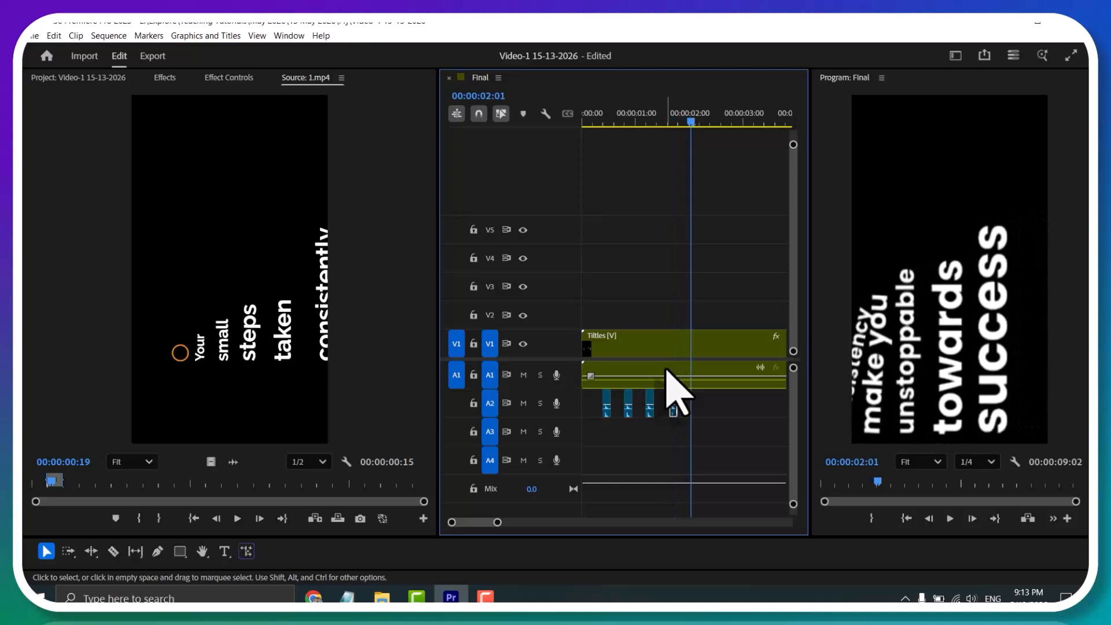
key("Right")
key("Right")
key("Right")
key("Right")
key("Right")
key("Right")
key("Right")
key("Right")
key("Right")
key("Right")
key("Right")
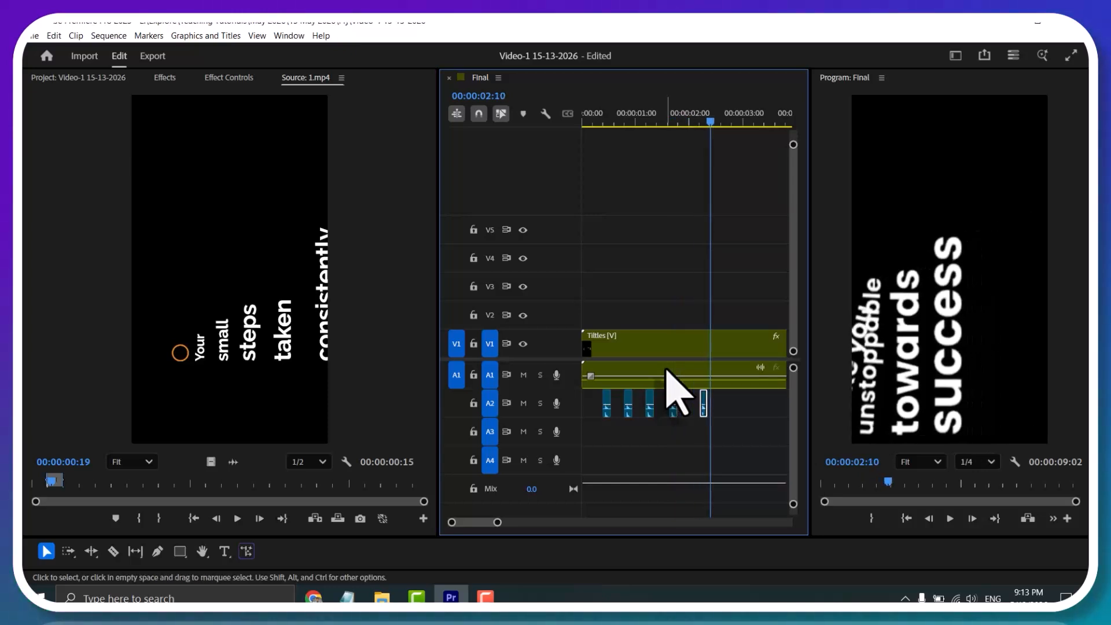
Paste a sixth hit sound on A2 at 00:00:02:15 for the next tilting word
key("Right")
key("Right")
key("Right")
key("Right")
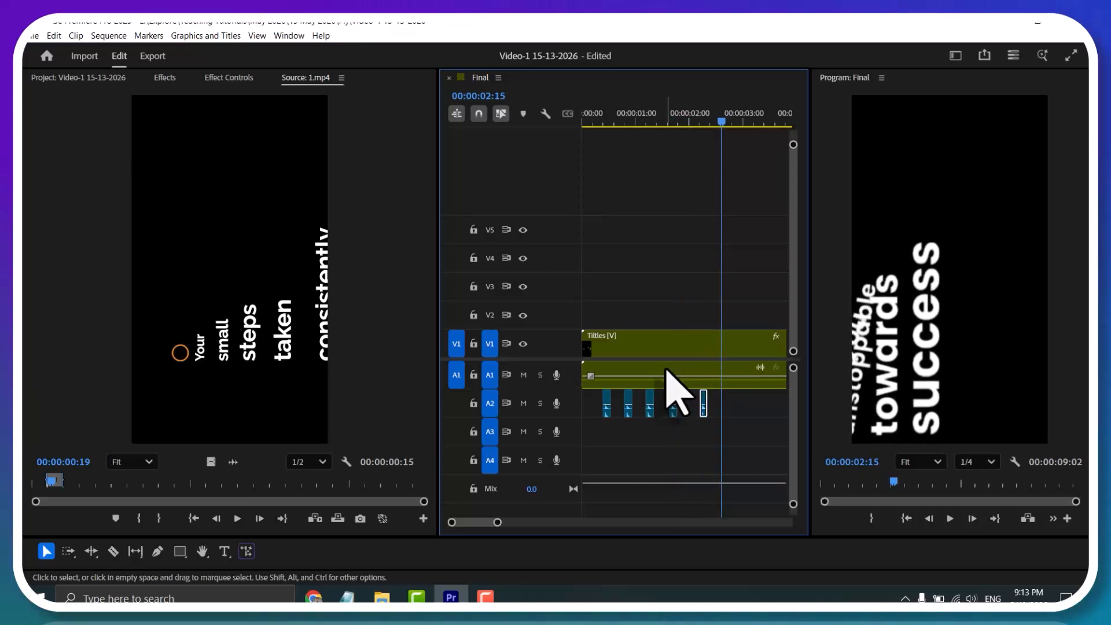
key("Right")
key("Right")
key("Right")
key("Right")
key("Right")
key("Right")
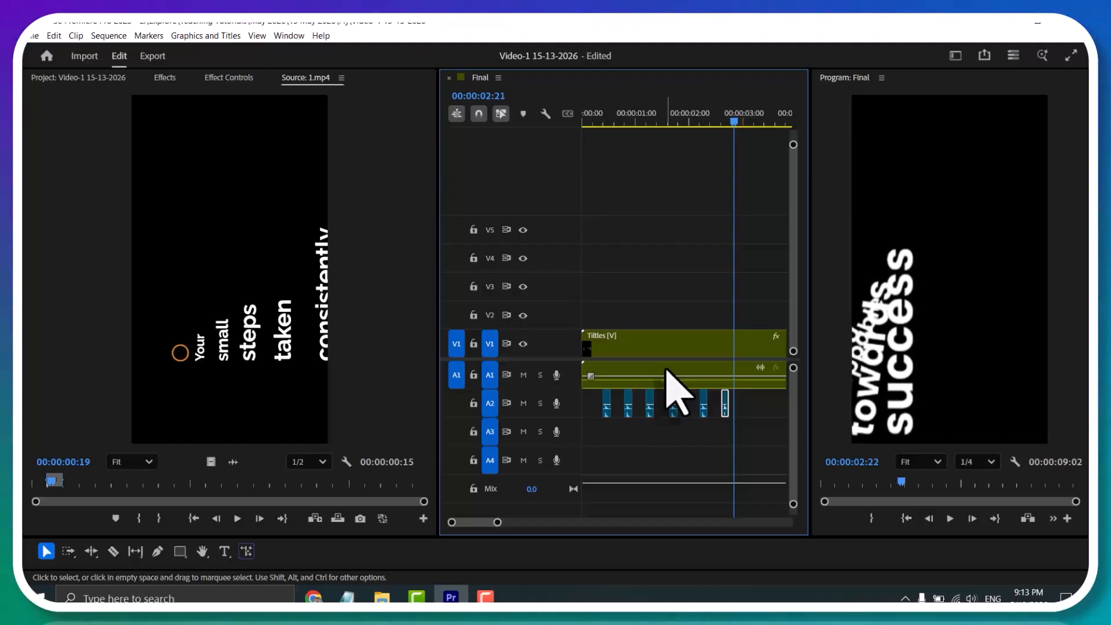
Paste a seventh hit sound on A2 at 00:00:02:21 and step ahead to where success lies flat and glowing
key("Right")
key("Right")
key("Right")
key("Right")
key("Right")
key("Right")
key("Right")
key("Right")
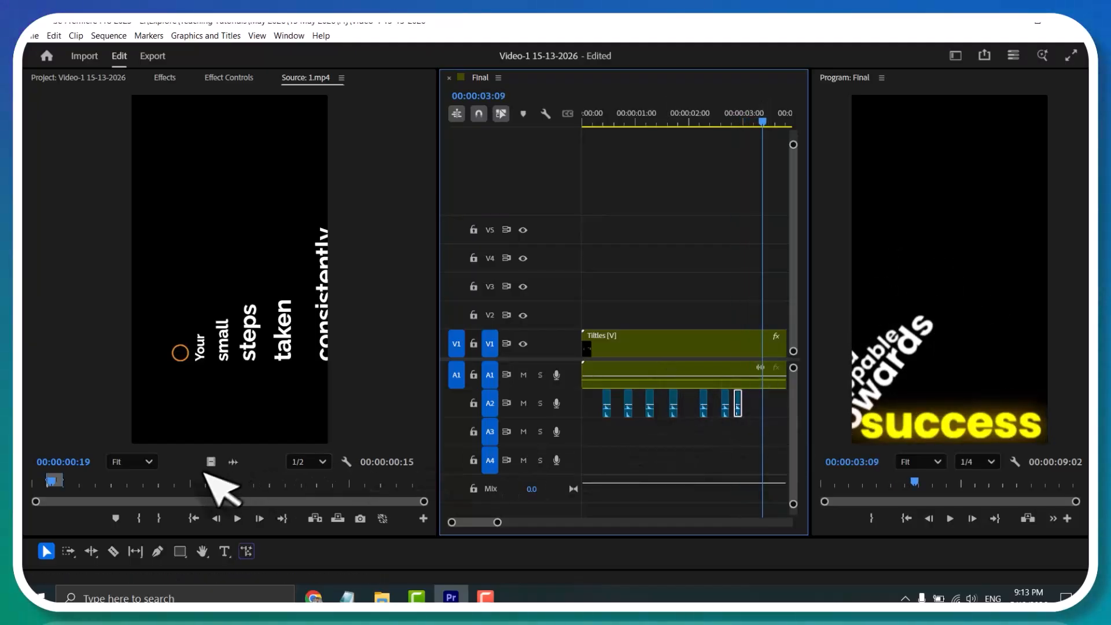
Mark the glowing success sound in the 1.mp4 source from In point 00:00:05:05 to Out point 00:00:06:01
mouse_move(159, 485)
left_mouse_down()
mouse_move(118, 481)
mouse_move(191, 482)
mouse_move(170, 483)
left_mouse_up()
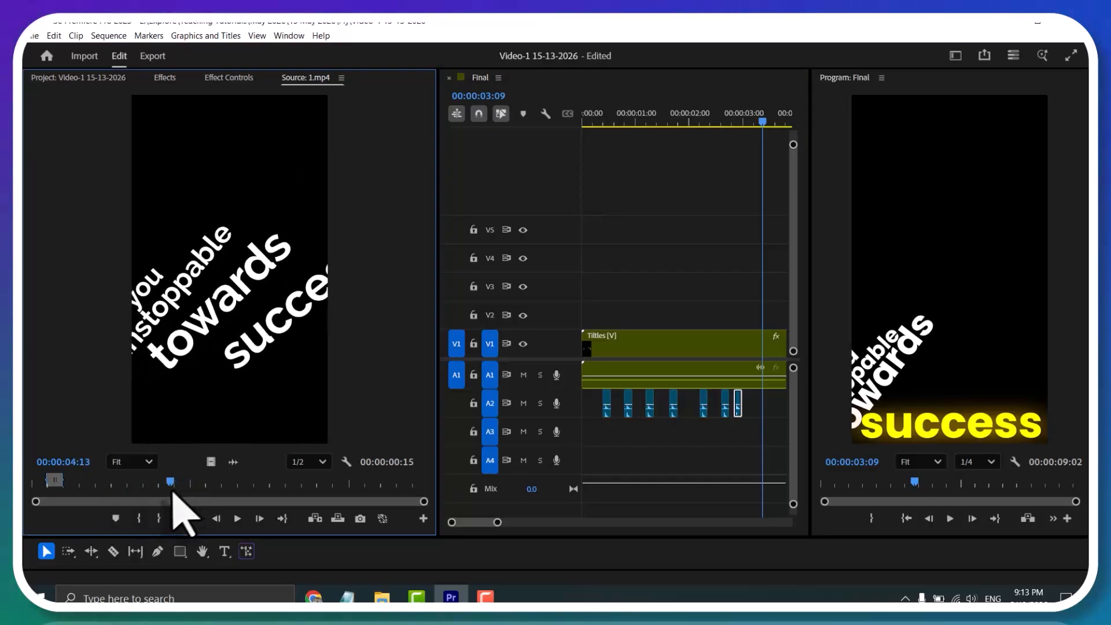
left_click(140, 517)
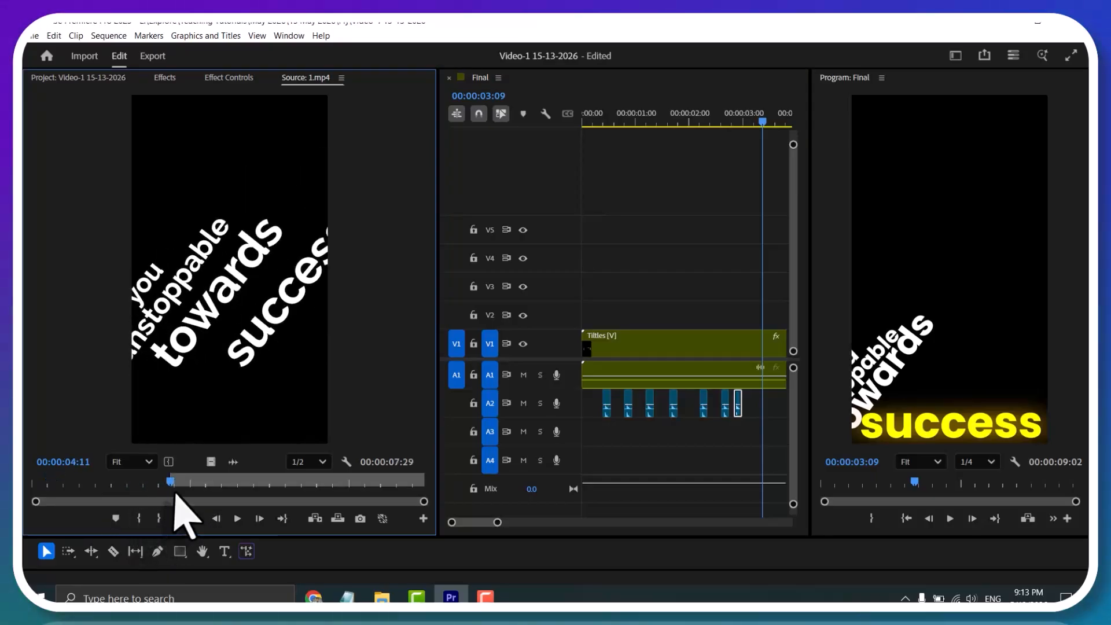
key("space")
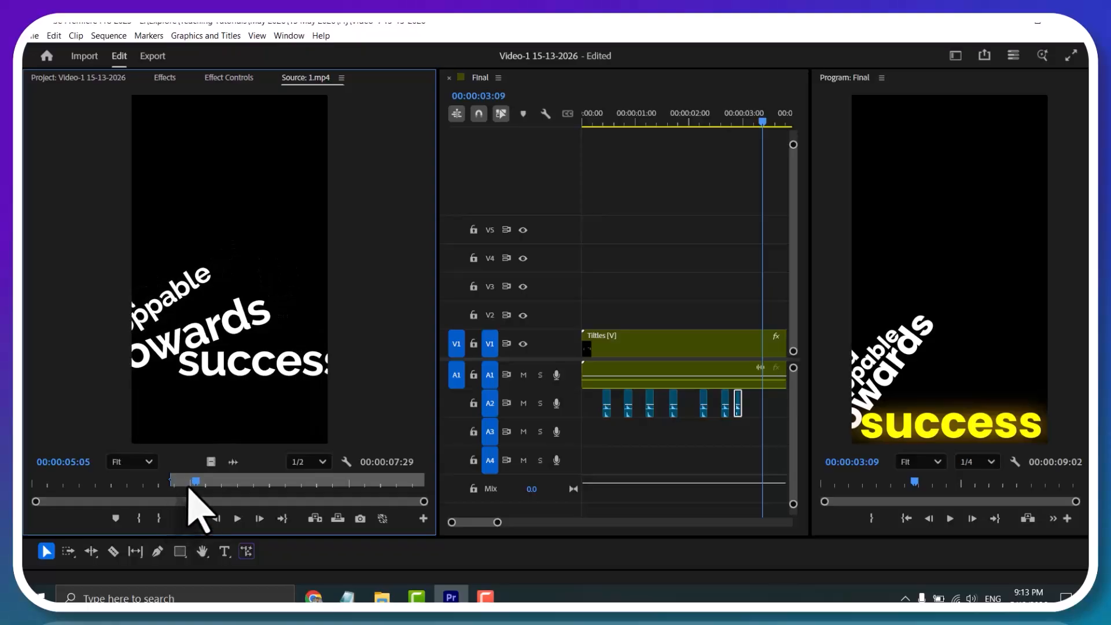
key("space")
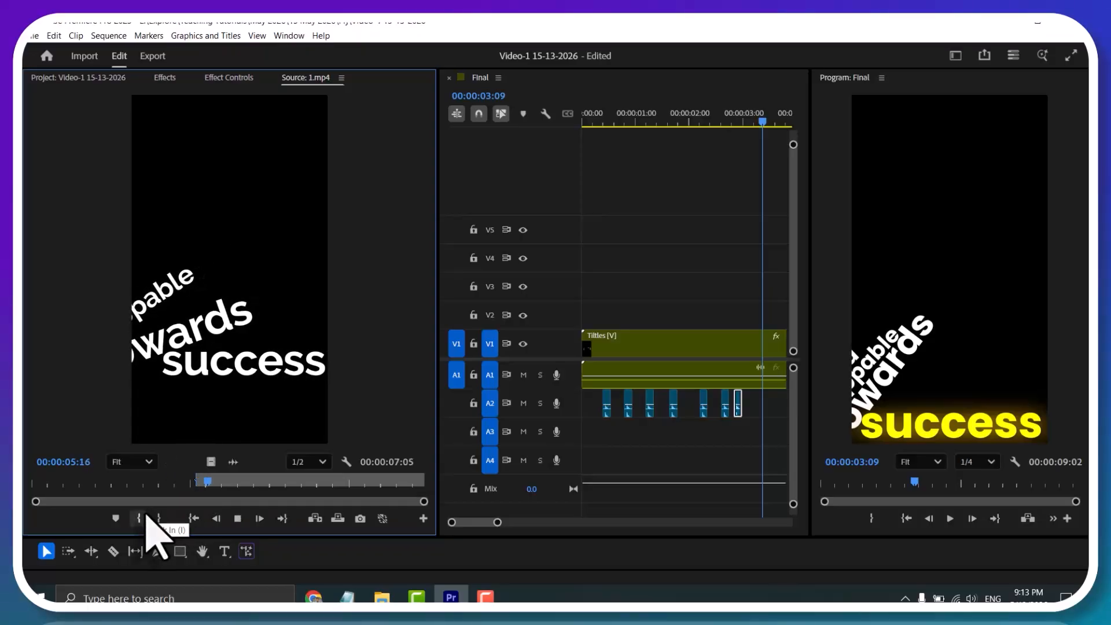
key("space")
left_click(164, 520)
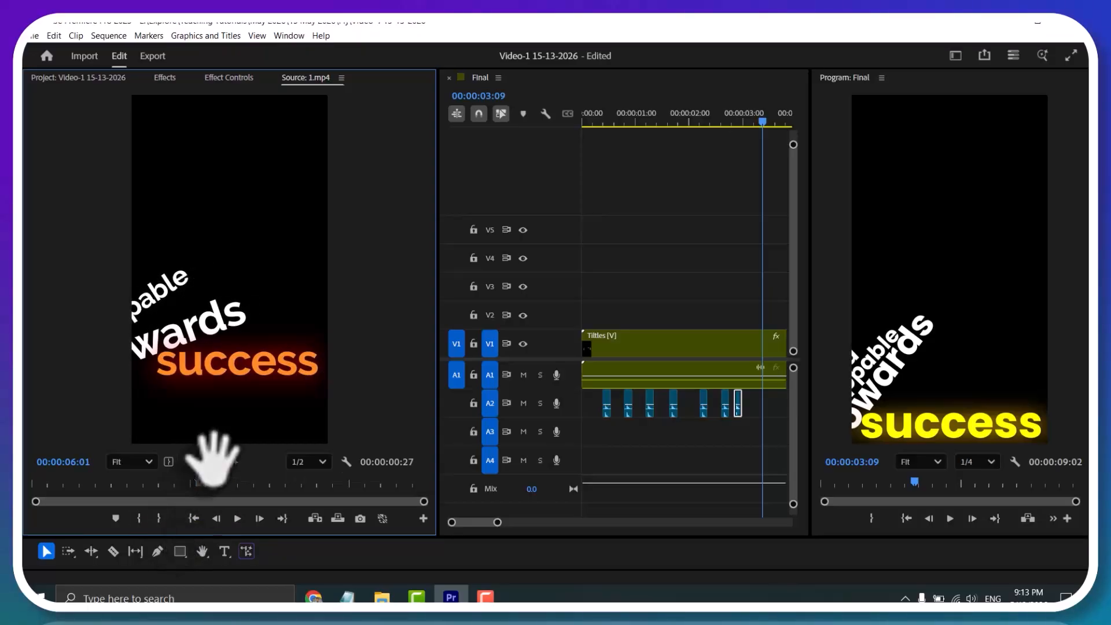
Add the marked success audio to A2, align its start with 00:00:03:01 right after the last hit, and preview the section
left_click_drag(217, 472, 769, 408)
left_click_drag(765, 278, 748, 280)
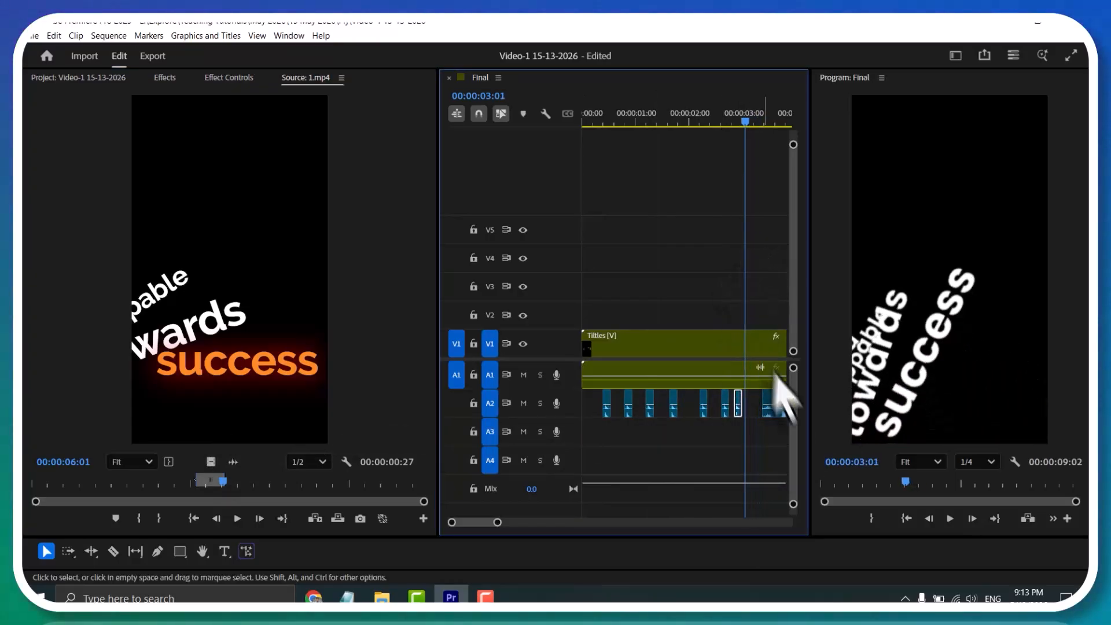
left_click_drag(775, 400, 755, 399)
key("space")
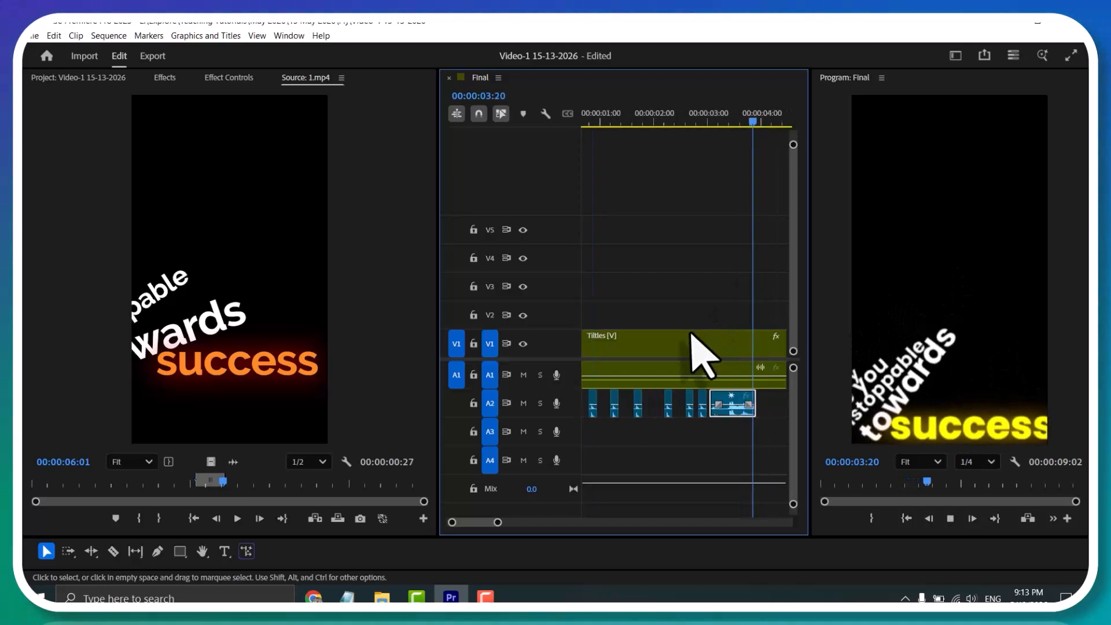
left_click(664, 141)
key("space")
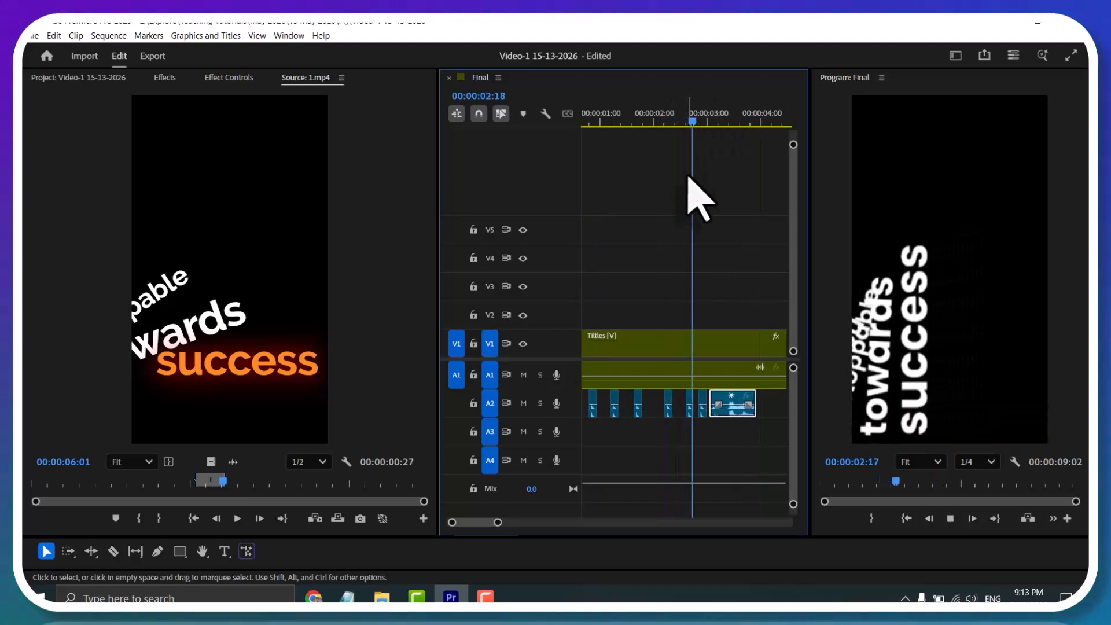
Play the Final sequence from its beginning to check the sound sync, and compare with the 1.mp4 source after the success section
key("space")
left_click(691, 151)
left_click_drag(693, 106, 455, 135)
left_click(934, 462)
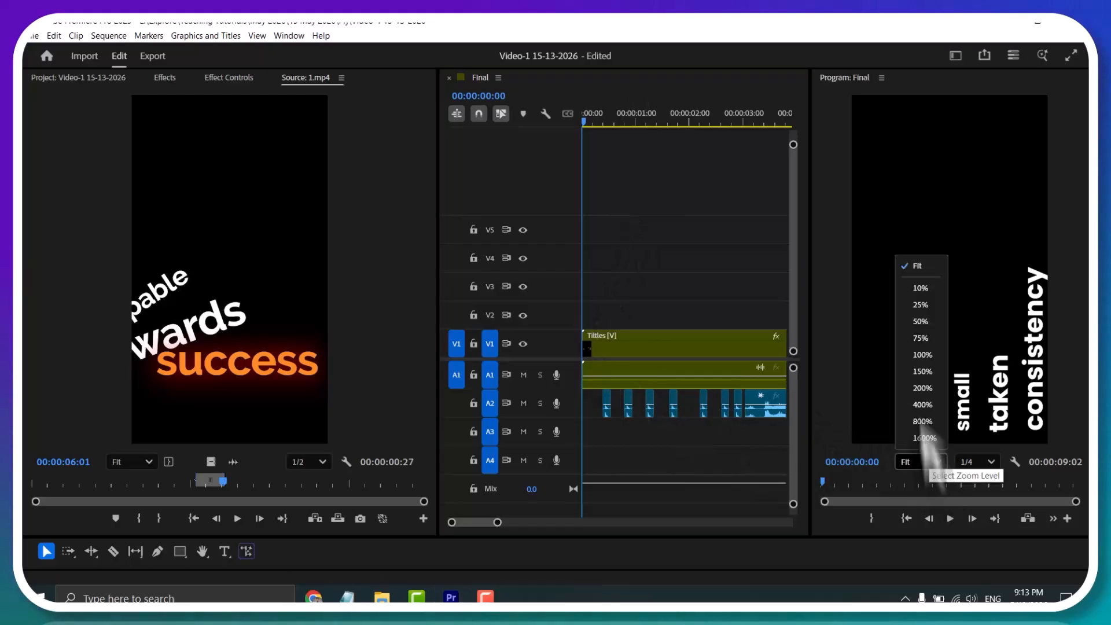
left_click(719, 240)
key("space")
key("backslash")
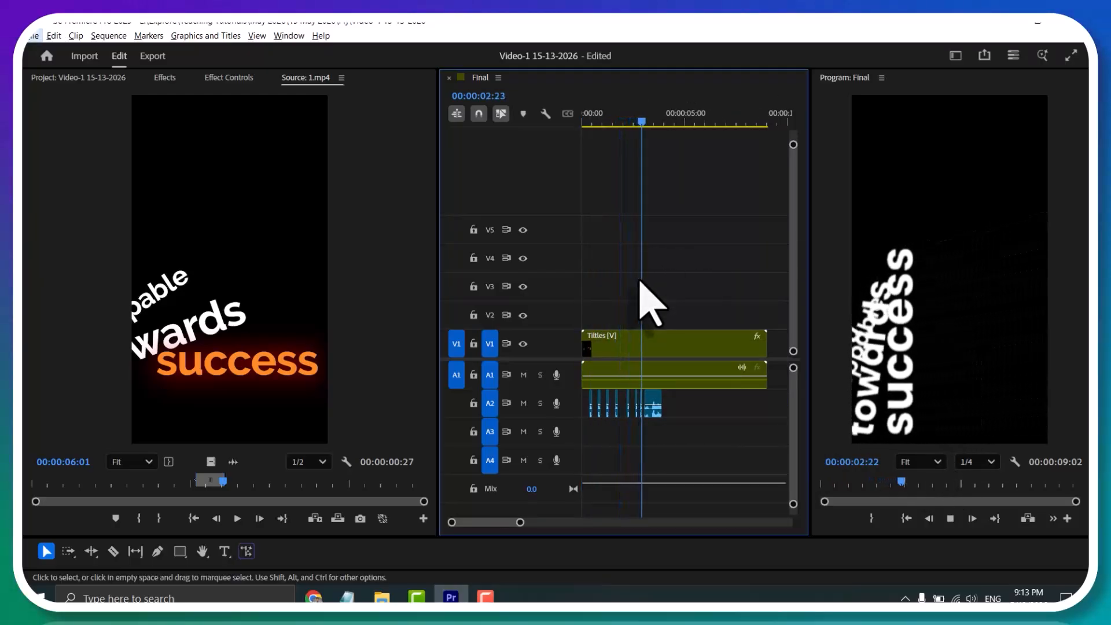
key("space")
left_click_drag(661, 122, 519, 129)
key("space")
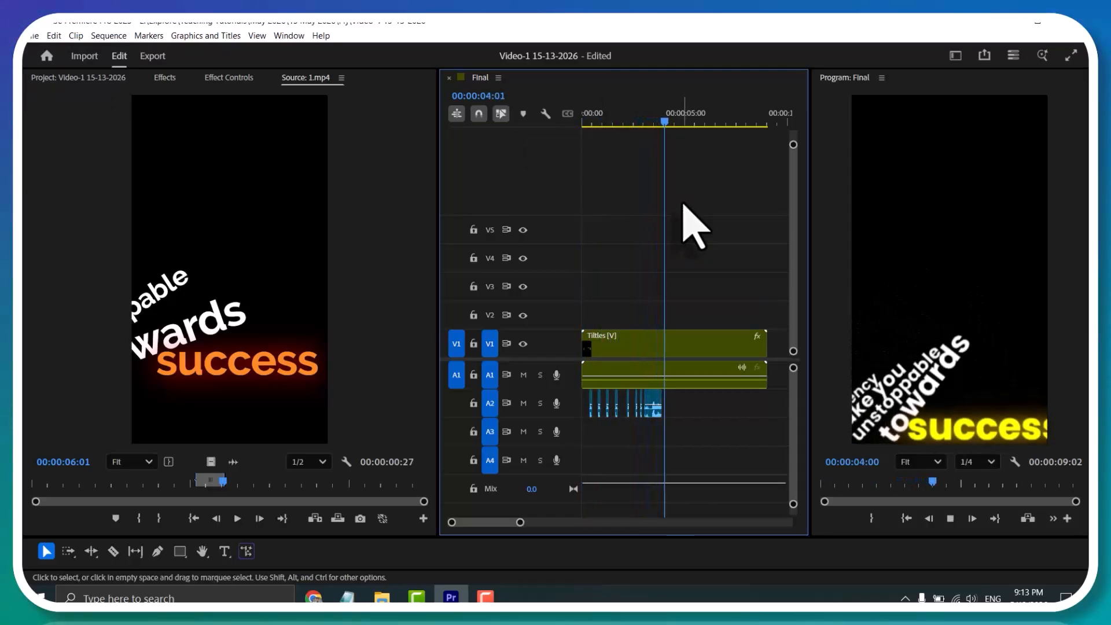
key("space")
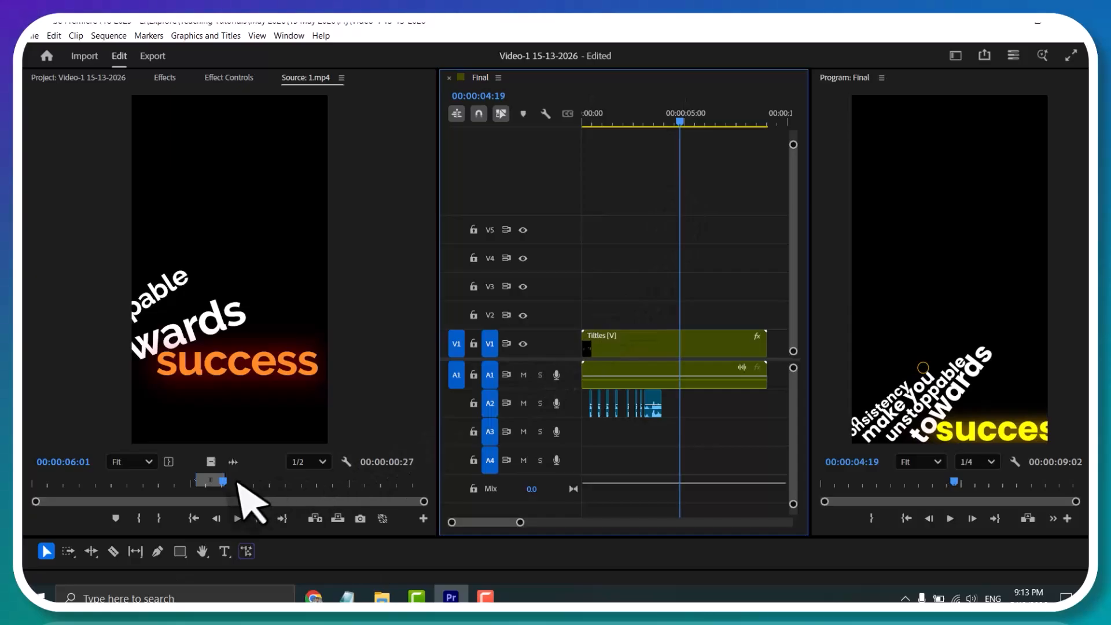
left_click(237, 517)
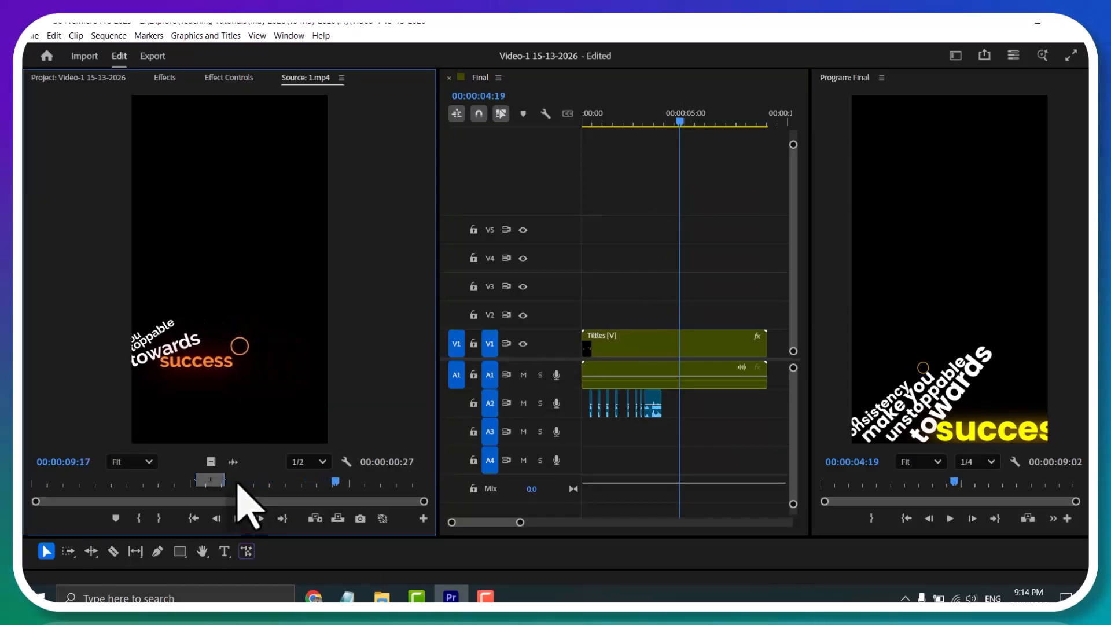
Mark the Final sequence's Out point at 00:00:08:00 on the glowing logo and check the range from start to end
left_click_drag(671, 293, 745, 287)
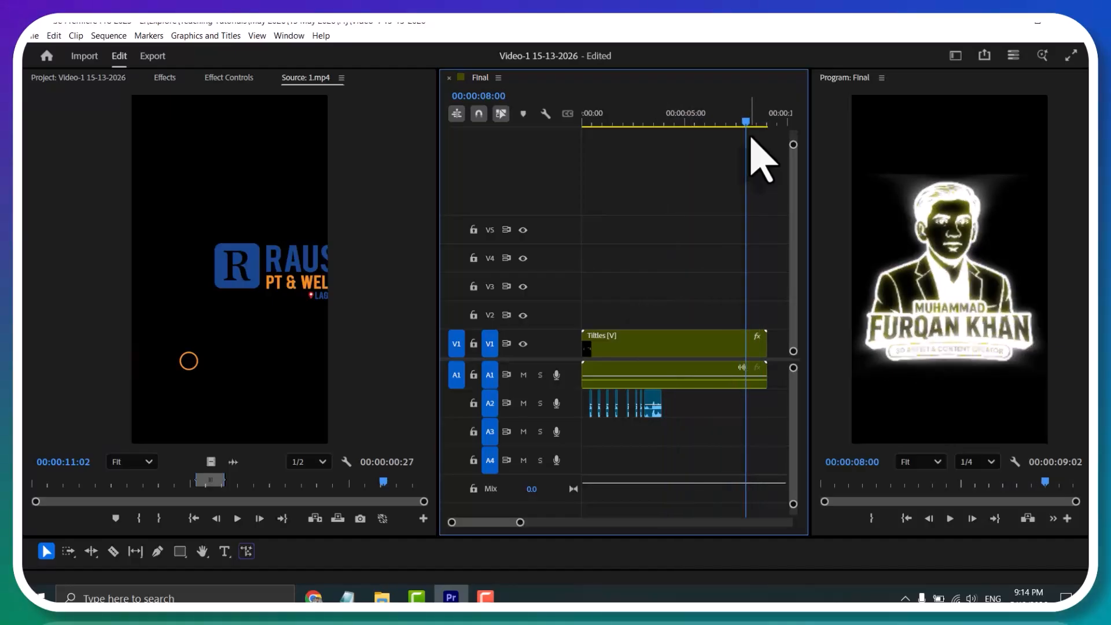
key("o")
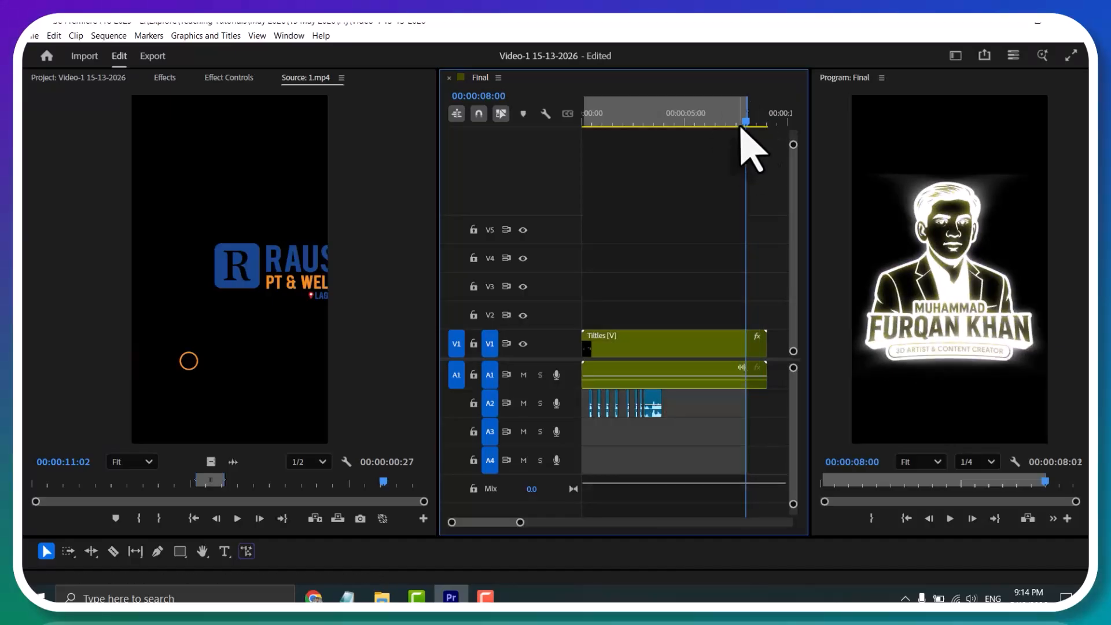
key("Home")
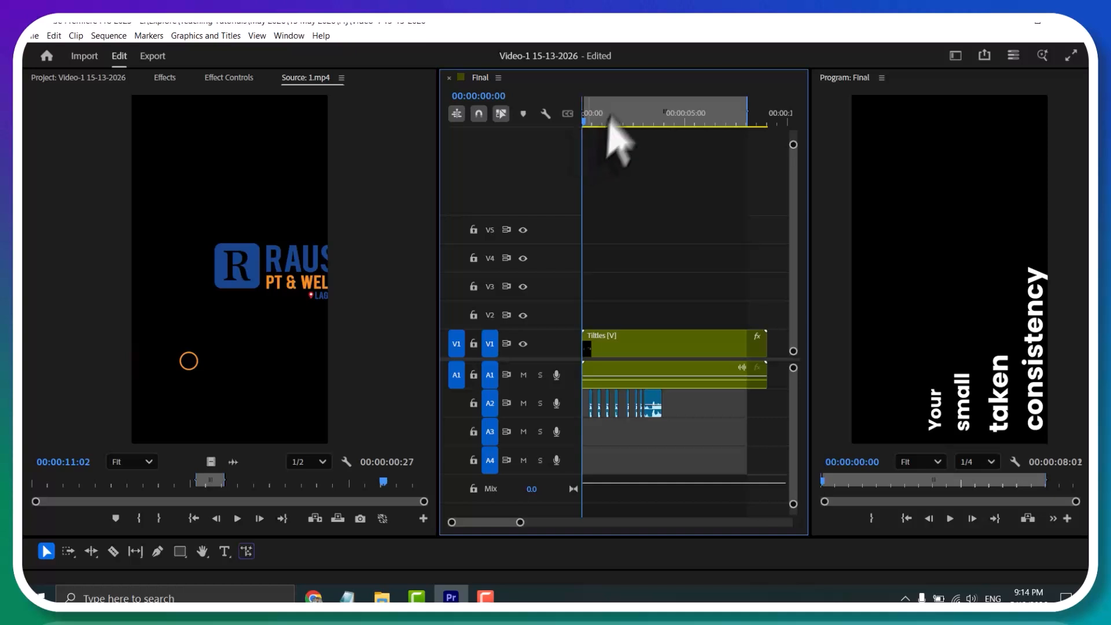
key("shift+o")
Open the export settings for Final and set the output folder to E:\Explore\Teaching Tutorials\May 2026\15 May 2026
left_click(152, 56)
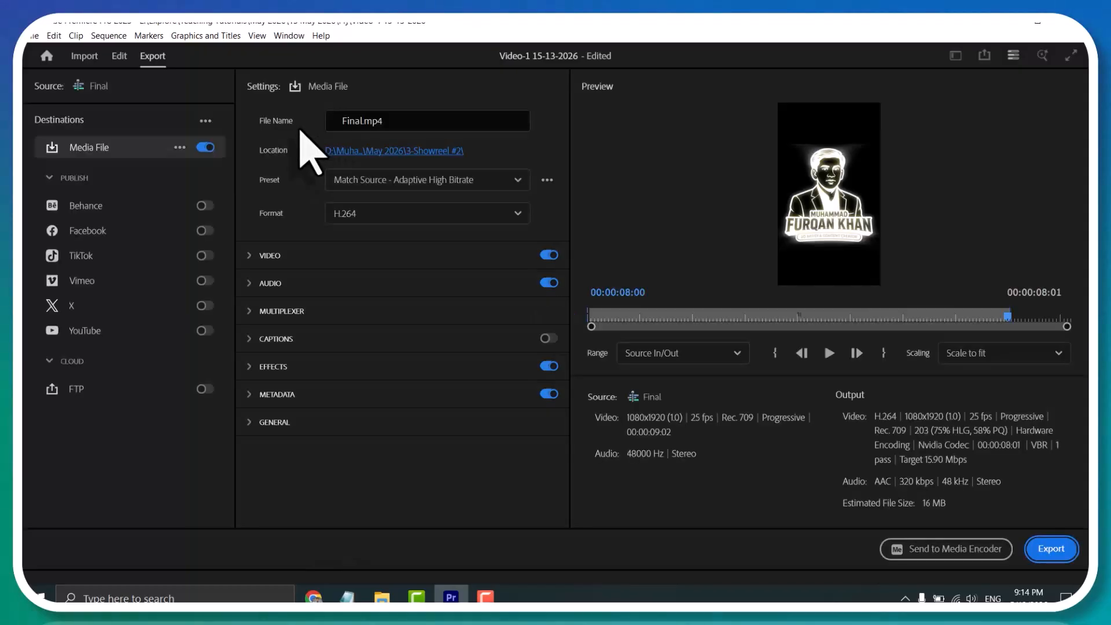
left_click(373, 151)
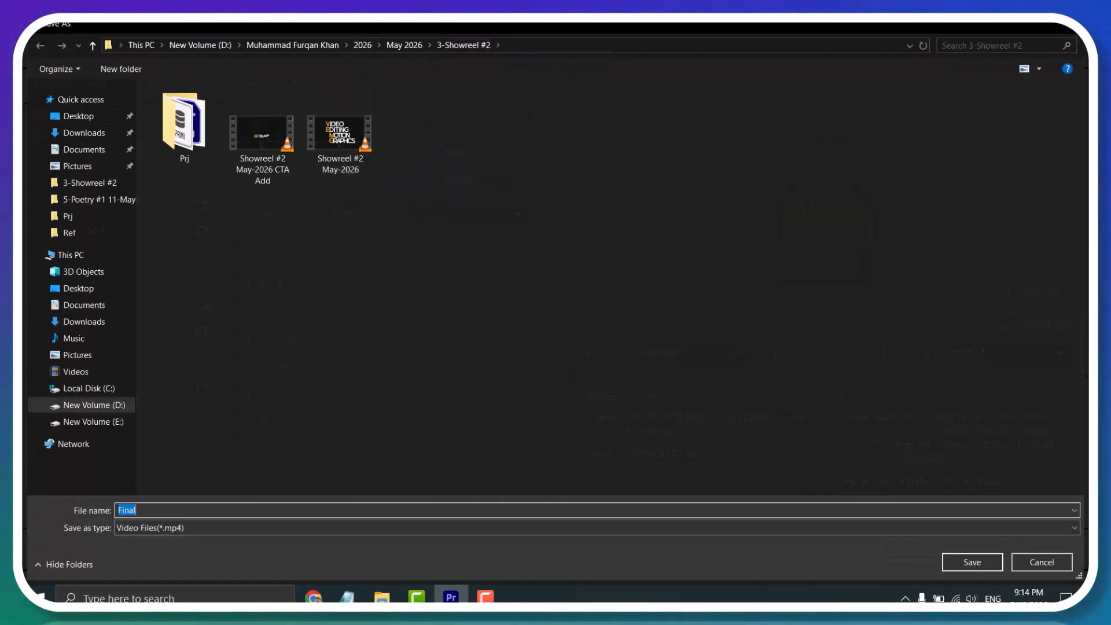
left_click(380, 597)
left_click(539, 119)
key("ctrl+c")
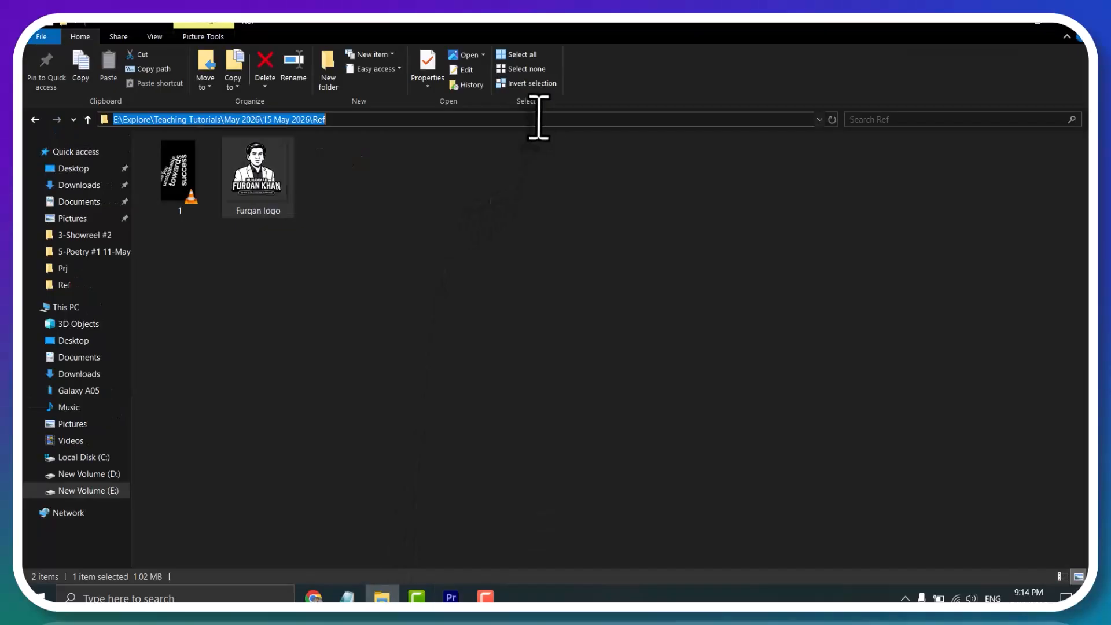
key("alt+Tab")
left_click(603, 46)
key("ctrl+v")
key("Return")
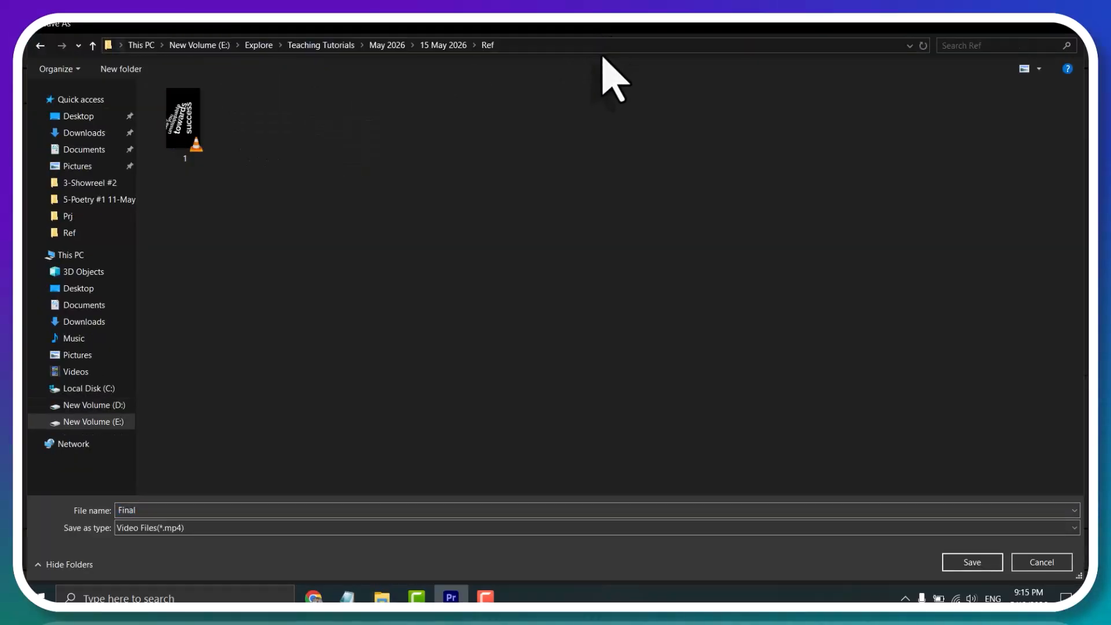
left_click(452, 46)
Name the exported MP4 file Final Result-1 and confirm the save location
left_click(179, 509)
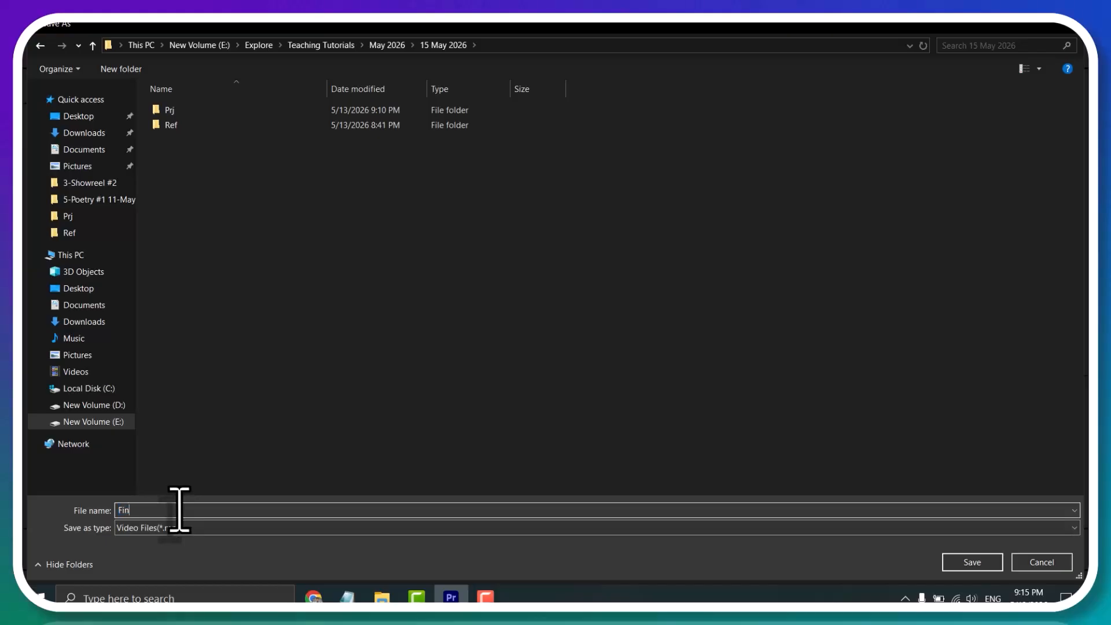
type("Result-1")
key("Return")
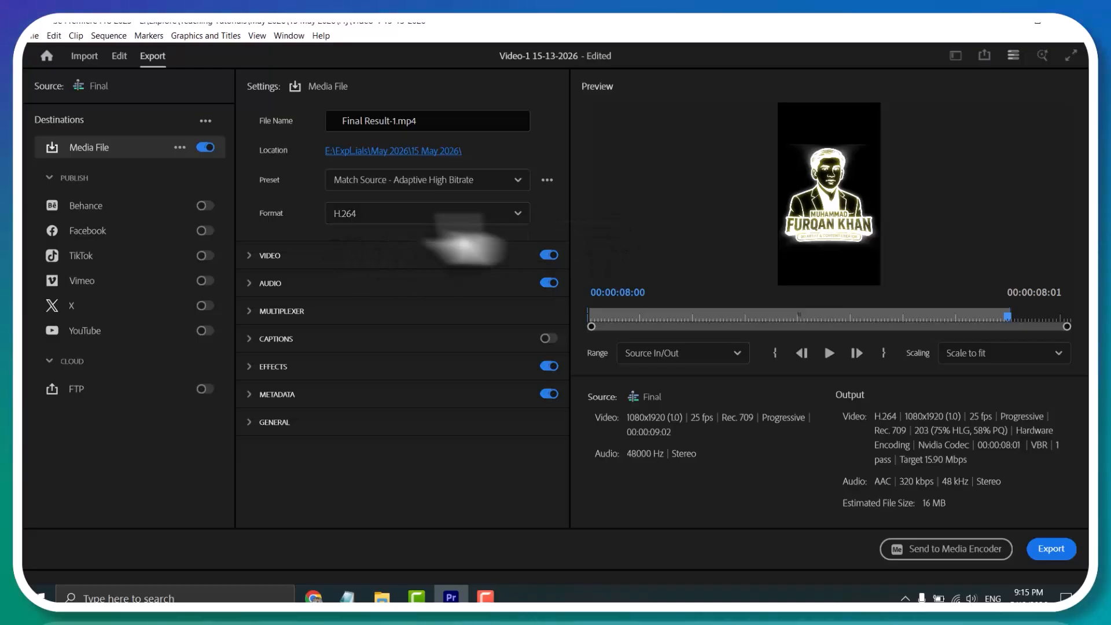
Set the video bitrate encoding to CBR with a target bitrate of 5 Mbps
left_click(297, 253)
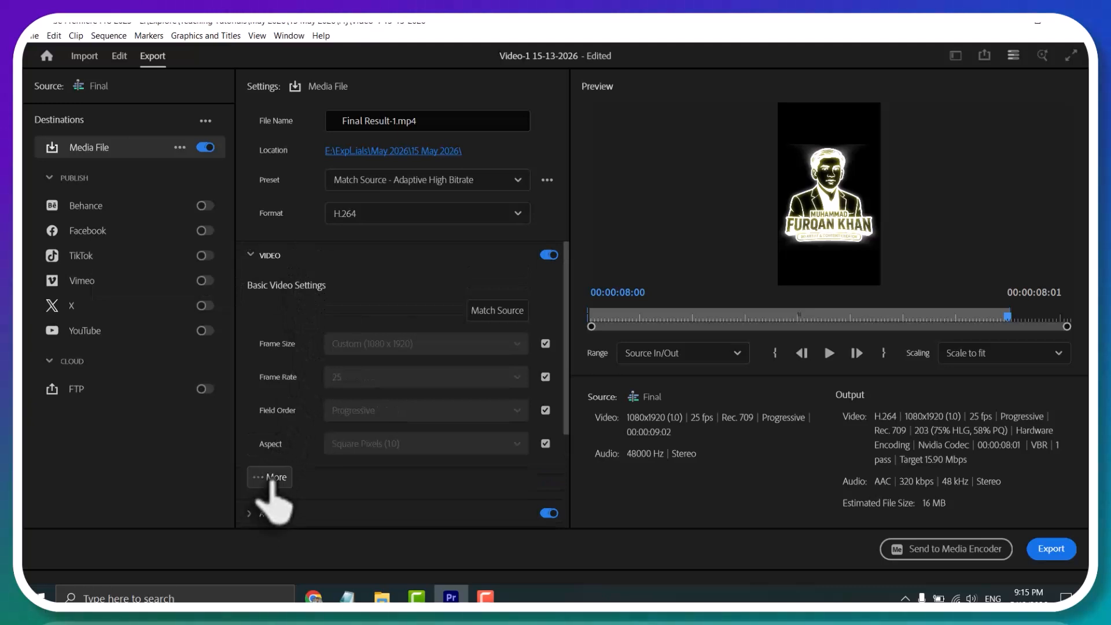
left_click(272, 478)
scroll(335, 370, "down", 5)
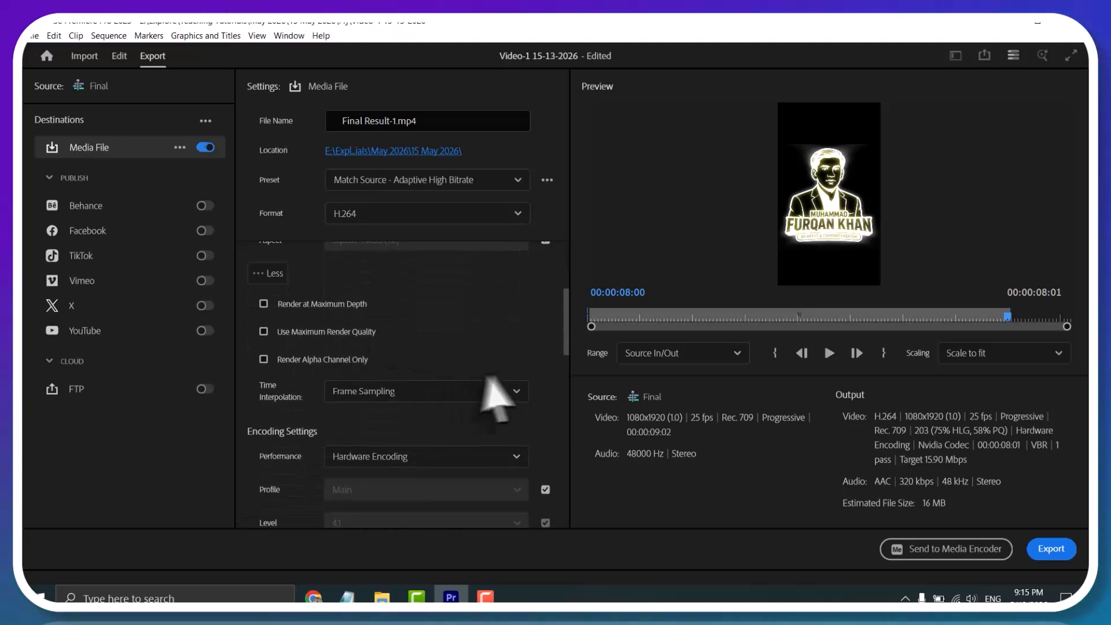
left_click_drag(564, 316, 568, 446)
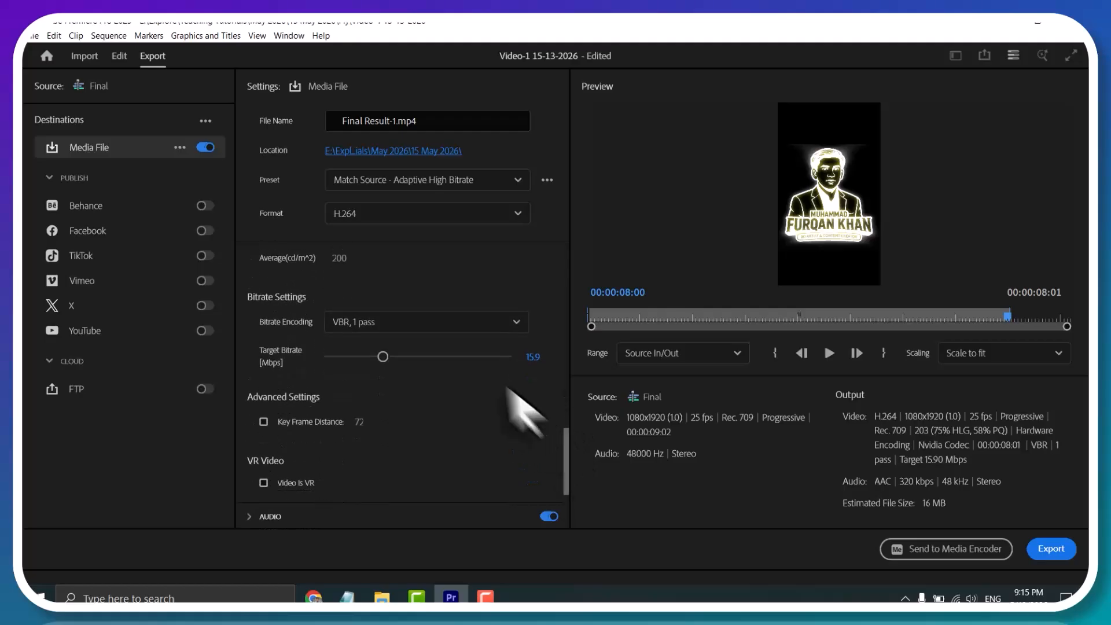
left_click(425, 322)
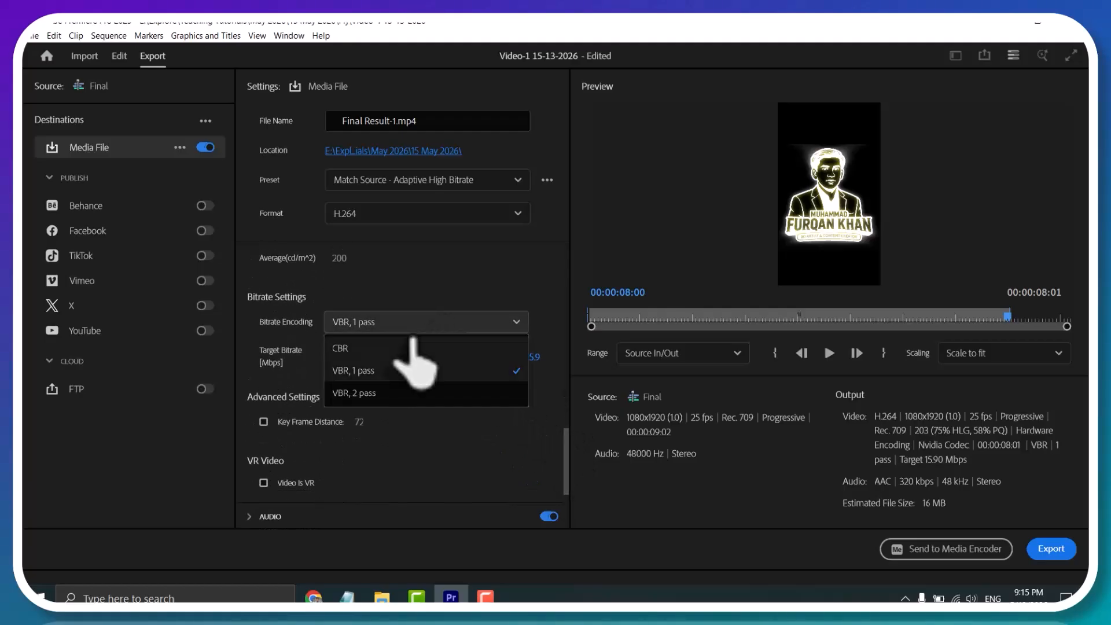
left_click(409, 366)
left_click(529, 355)
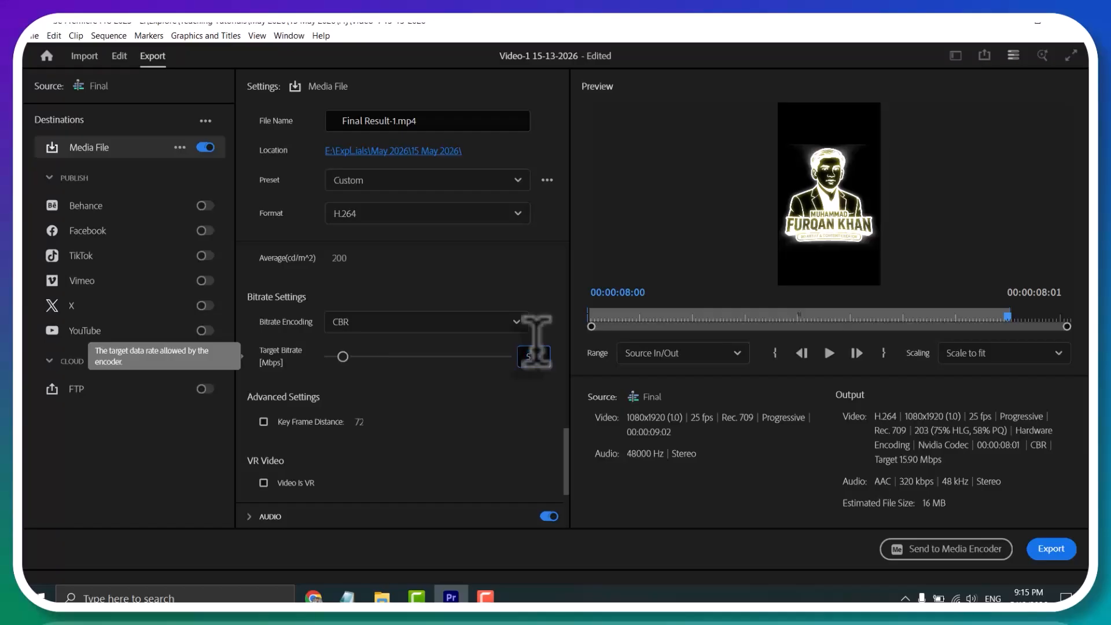
key("Return")
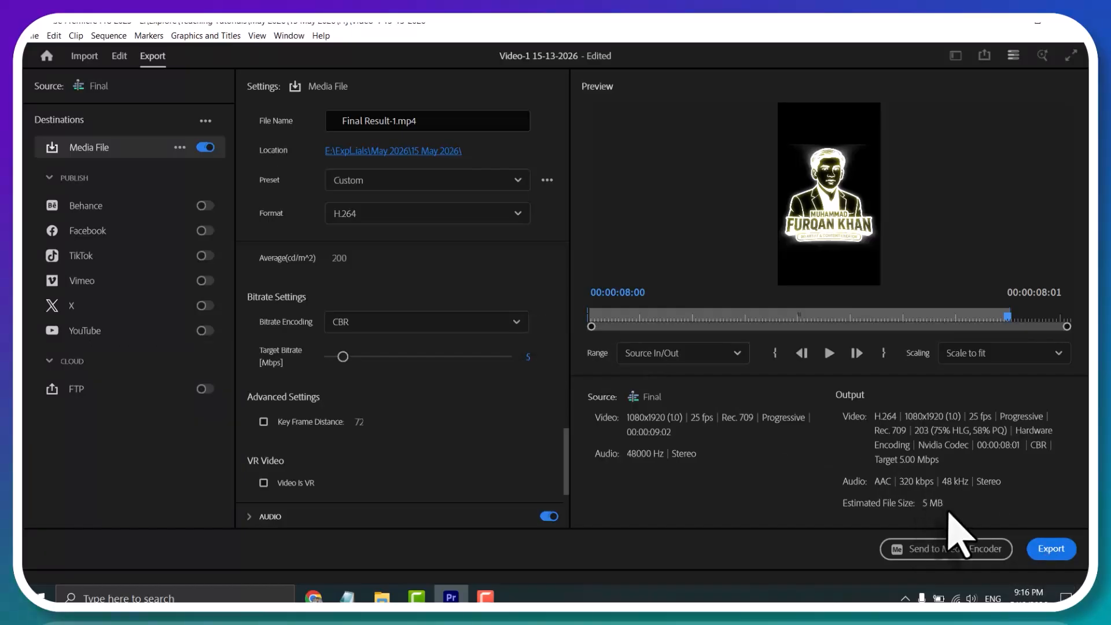
Export the marked range of Final and switch to File Explorer to find the rendered file
left_click(1048, 548)
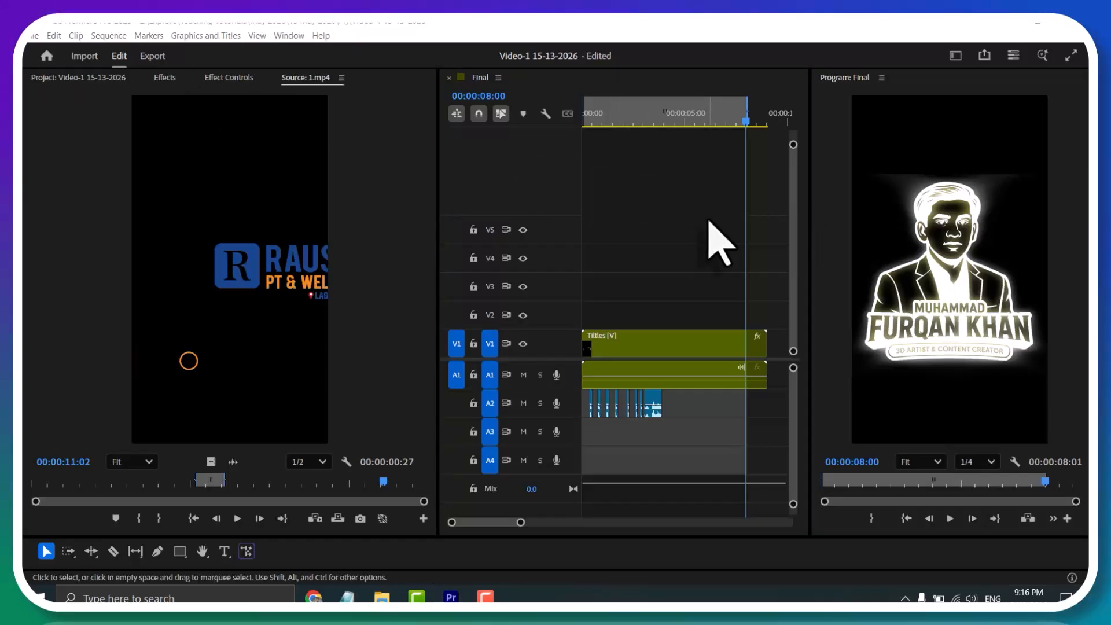
left_click(383, 600)
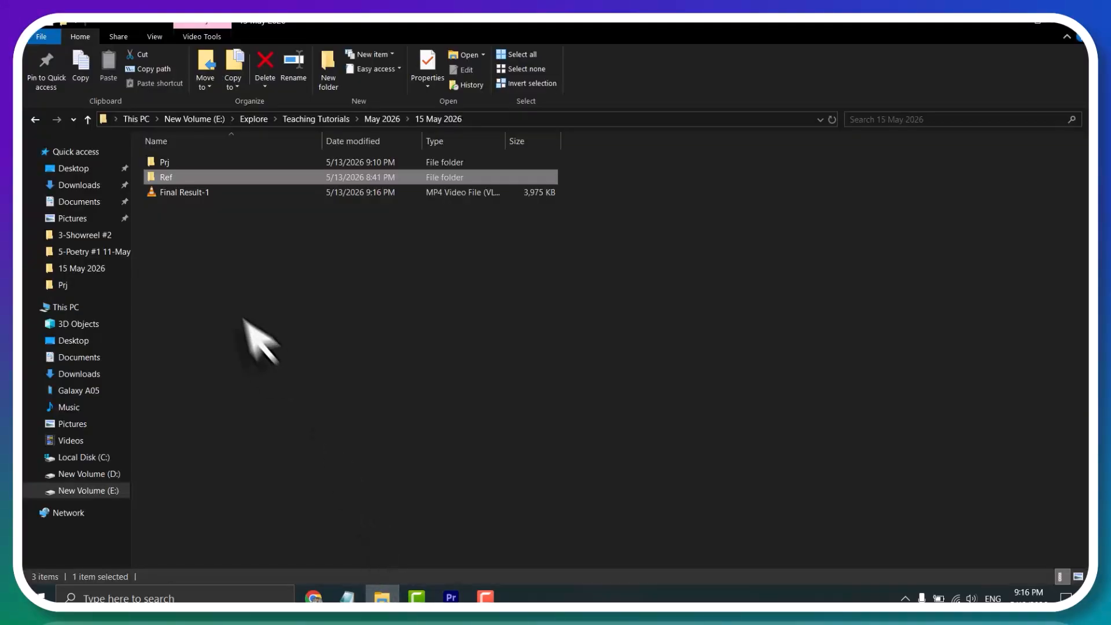